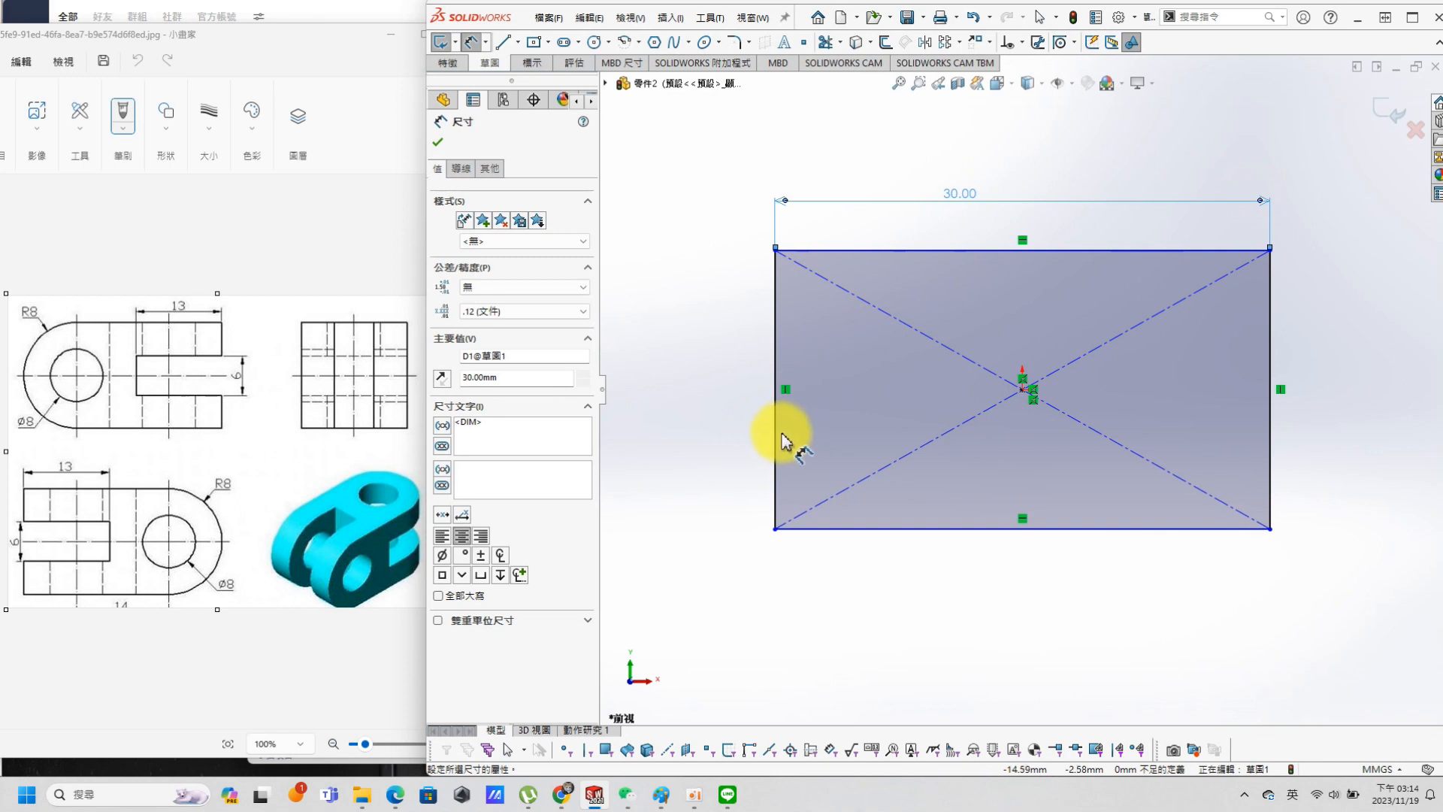
# Step: Dimension the rectangle's vertical side as 16 mm
pyautogui.click(767, 352)
pyautogui.write('16')
pyautogui.press('Return')
# Step: Extrude the rectangle symmetrically about the sketch plane to a total depth of 16 mm
pyautogui.press('s')
pyautogui.click(819, 480)
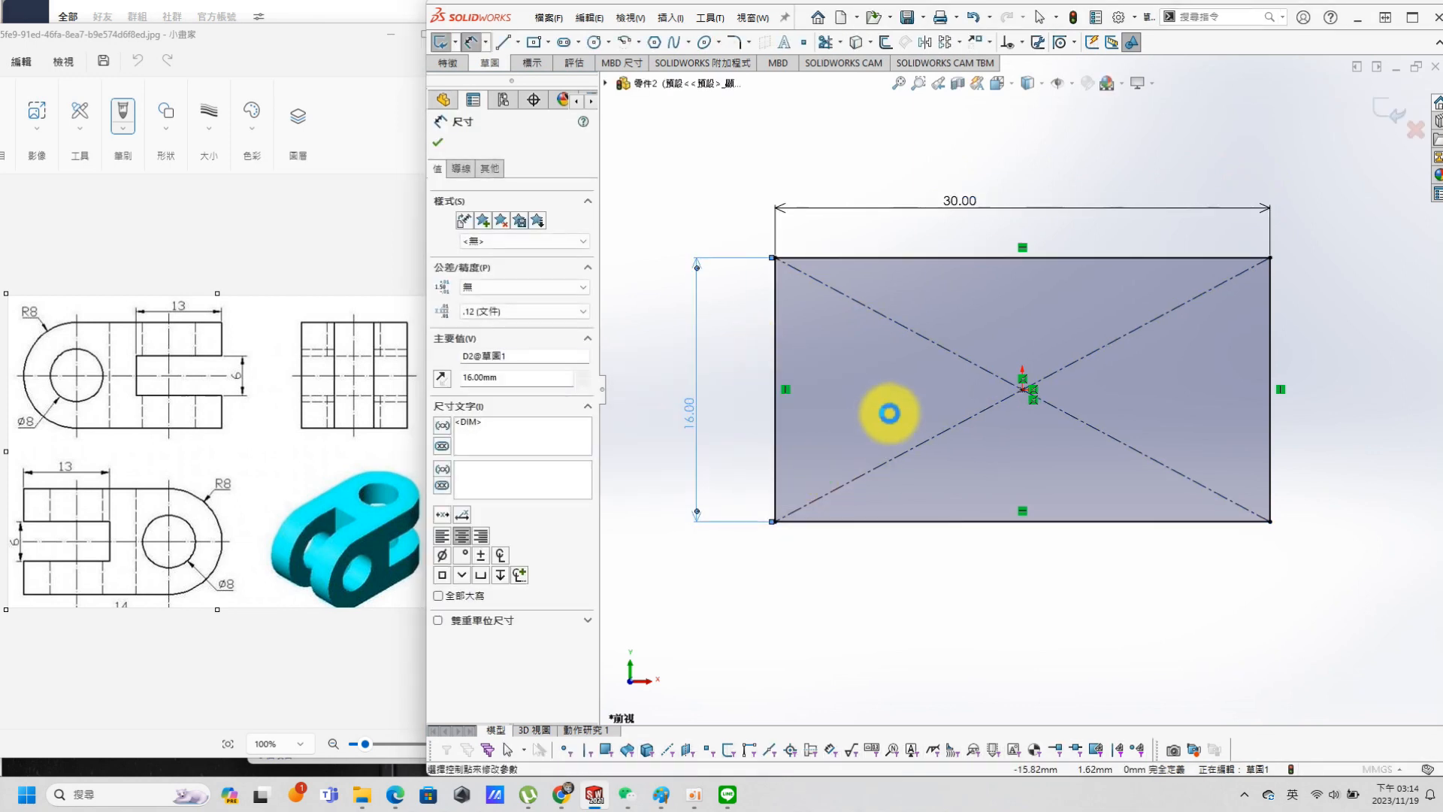
pyautogui.click(523, 233)
pyautogui.click(526, 299)
pyautogui.write('16')
pyautogui.press('Return')
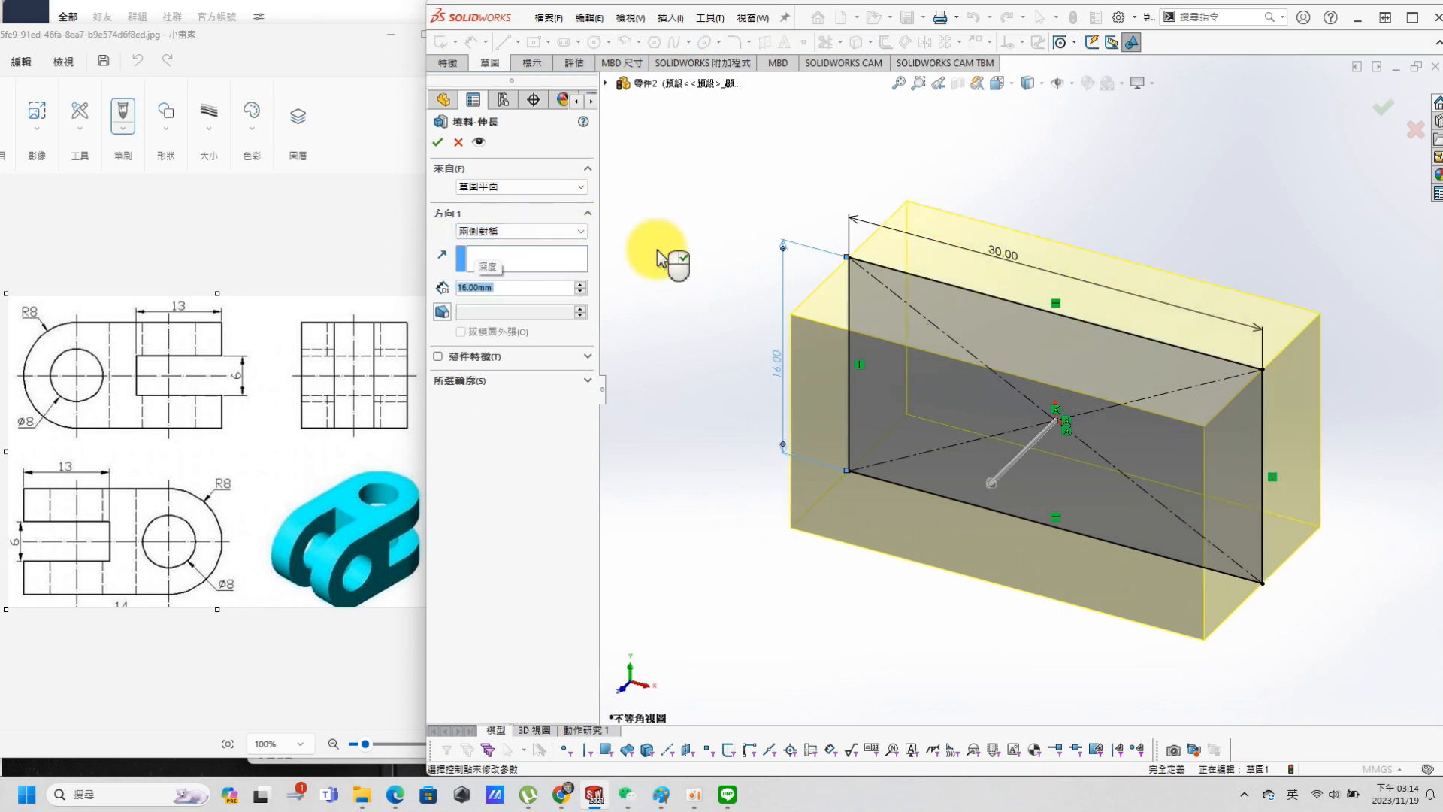
pyautogui.click(439, 143)
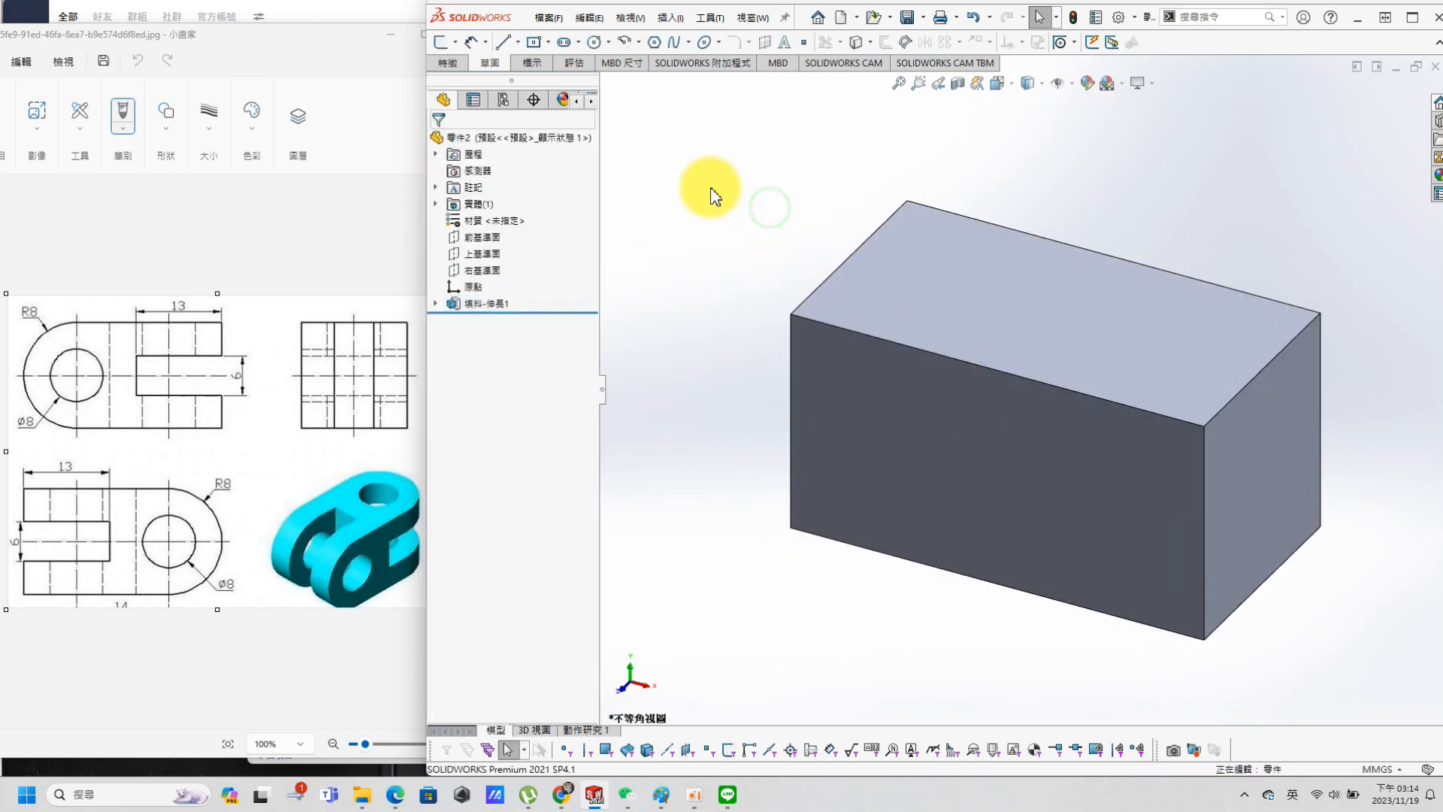
# Step: Apply a full round fillet to one end of the block, using the top, end and bottom faces
pyautogui.press('s')
pyautogui.click(781, 258)
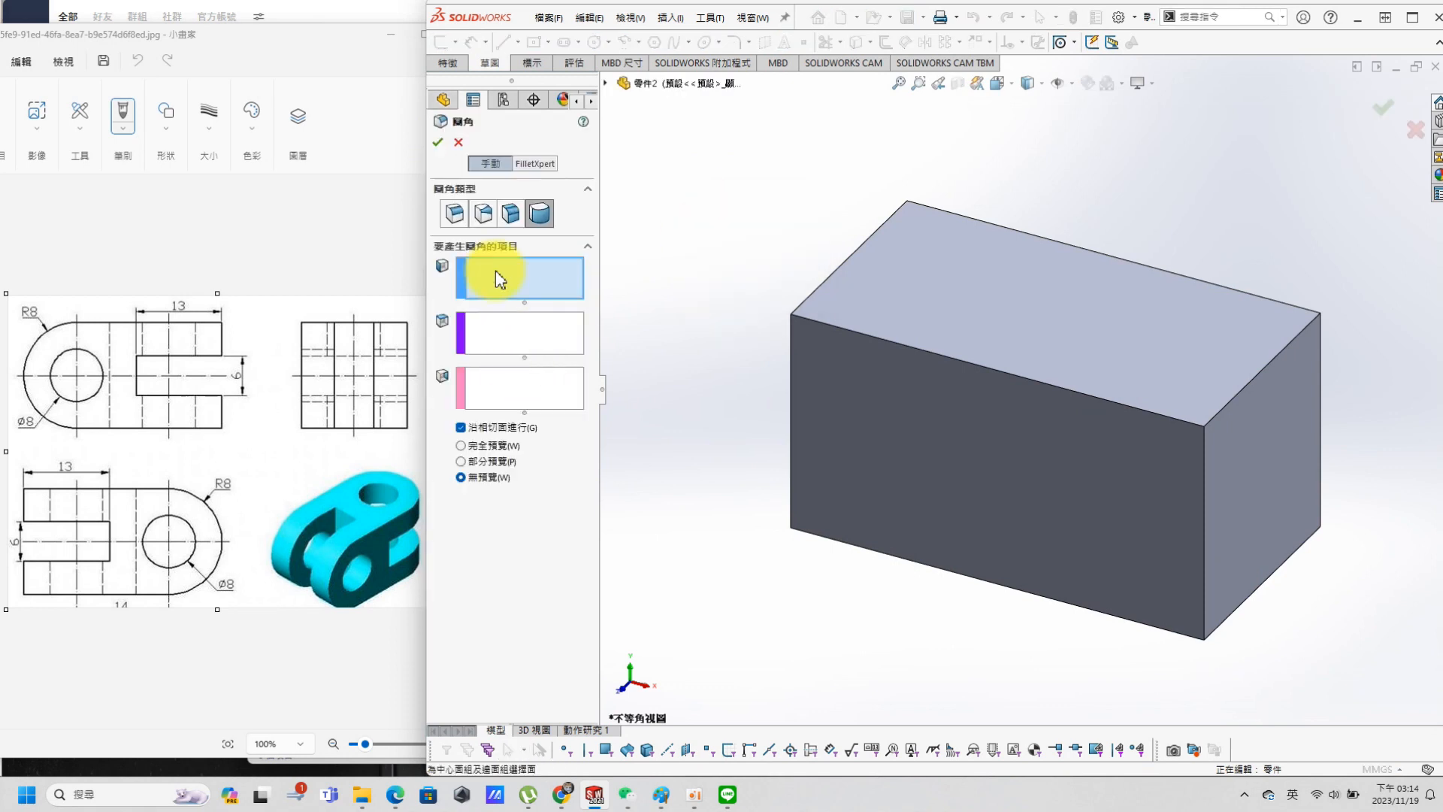
pyautogui.click(892, 296)
pyautogui.moveTo(821, 380); pyautogui.dragTo(573, 323, button='middle')
pyautogui.click(505, 321)
pyautogui.click(900, 363)
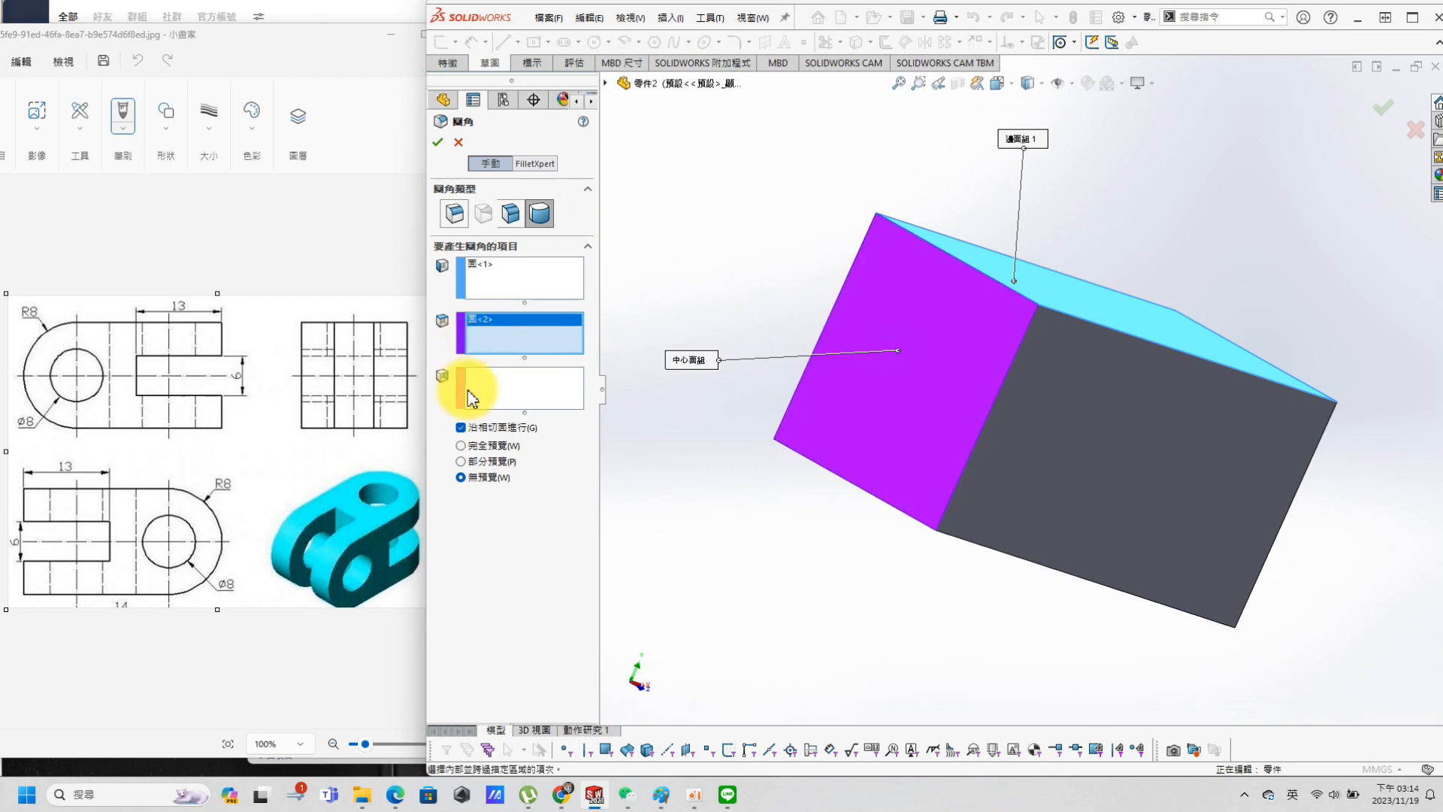
pyautogui.click(481, 385)
pyautogui.moveTo(812, 477); pyautogui.dragTo(855, 387, button='middle')
pyautogui.click(915, 406)
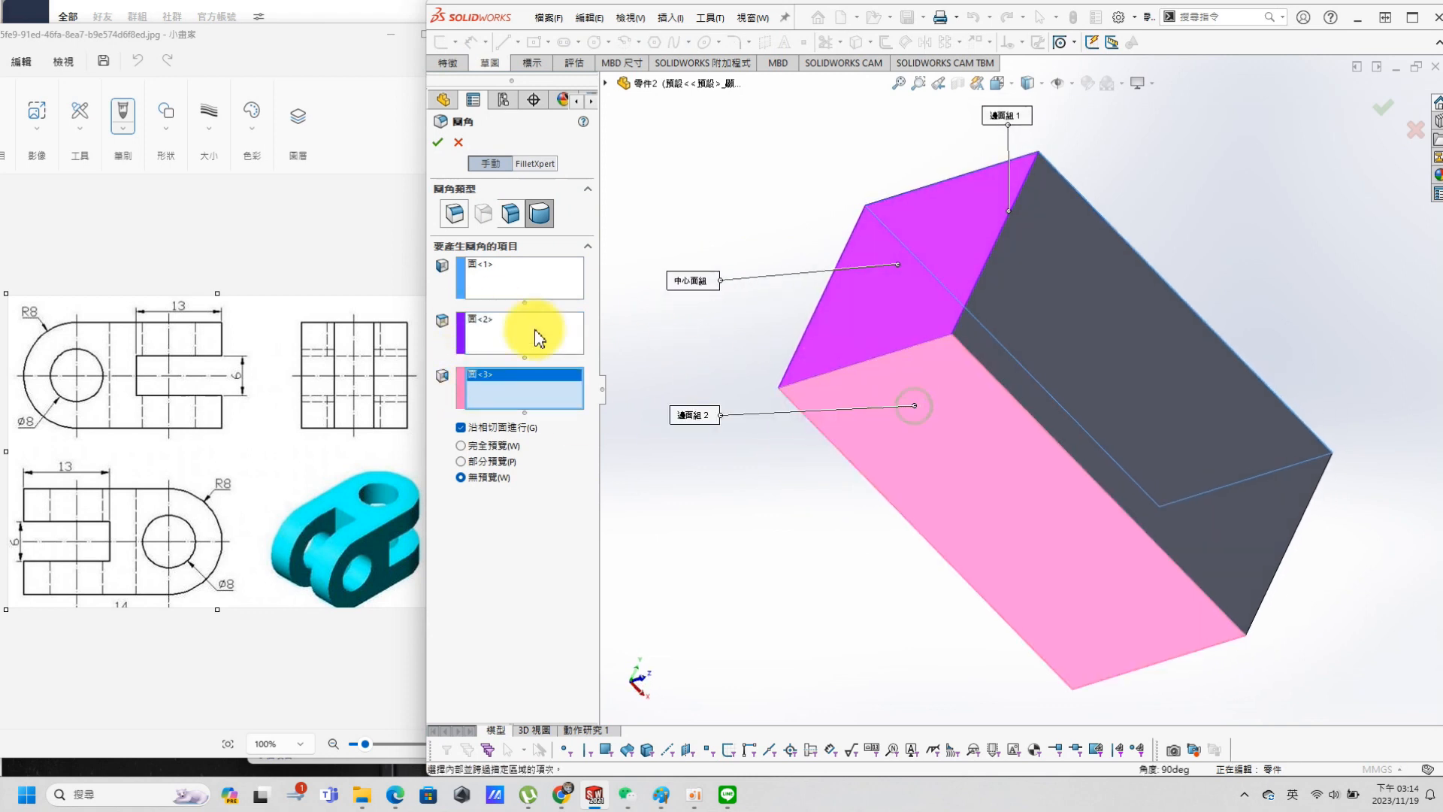
pyautogui.click(438, 142)
# Step: Apply a full round fillet to the block's opposite flat end, using the front, end and back faces
pyautogui.moveTo(876, 306); pyautogui.dragTo(707, 376, button='middle')
pyautogui.press('s')
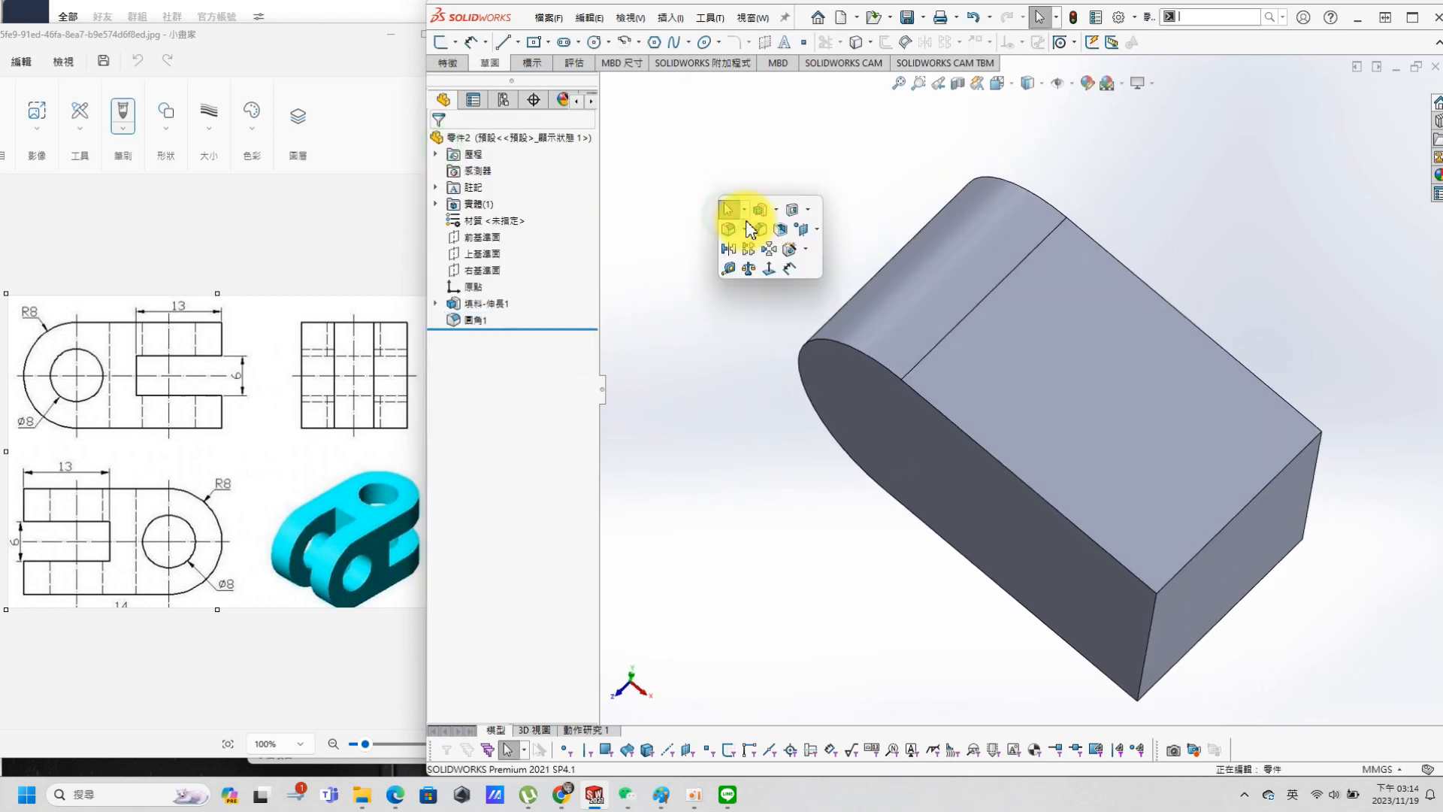
pyautogui.click(512, 268)
pyautogui.moveTo(1050, 538); pyautogui.dragTo(1048, 426, button='middle')
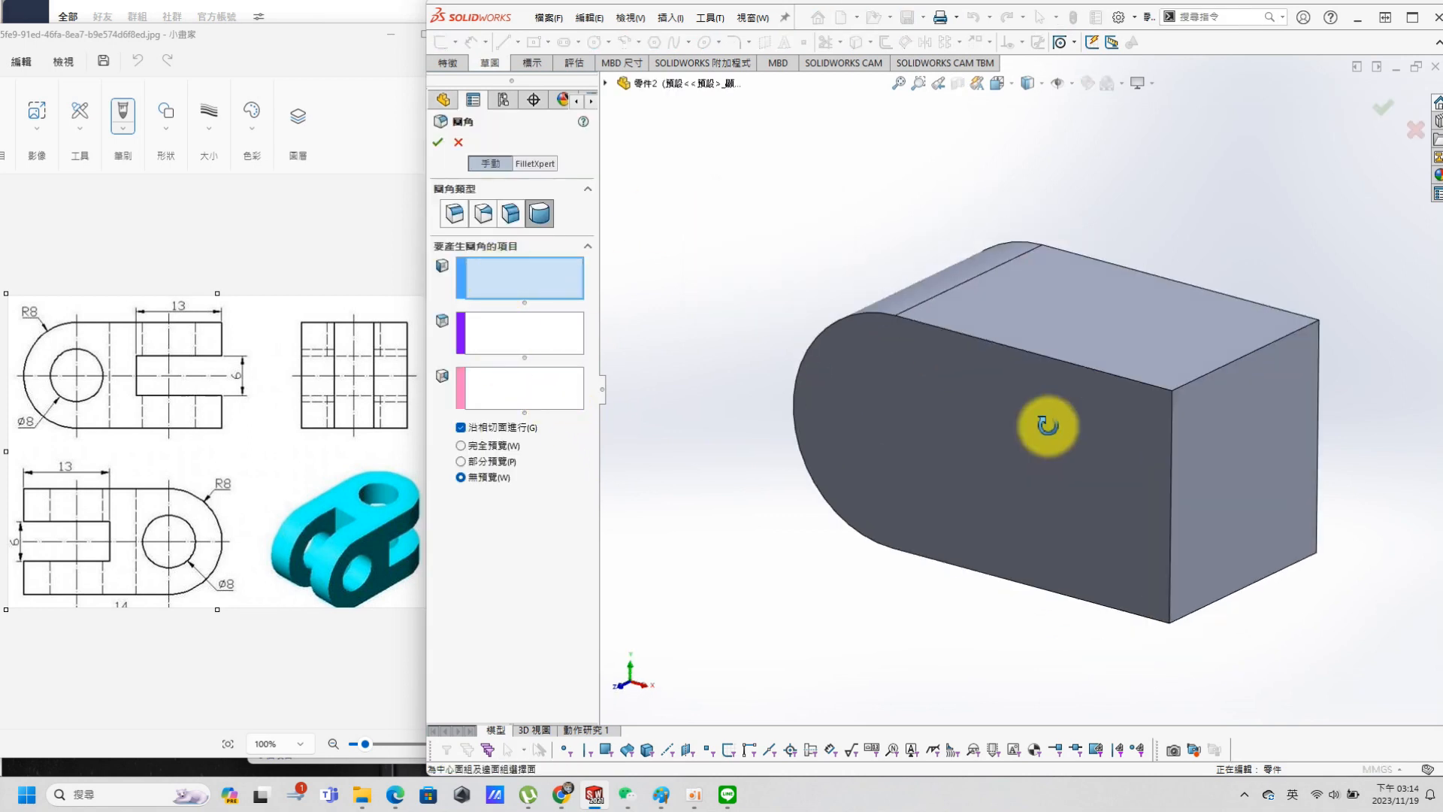
pyautogui.click(1024, 474)
pyautogui.click(1208, 500)
pyautogui.moveTo(1208, 499); pyautogui.dragTo(1058, 560, button='middle')
pyautogui.click(978, 447)
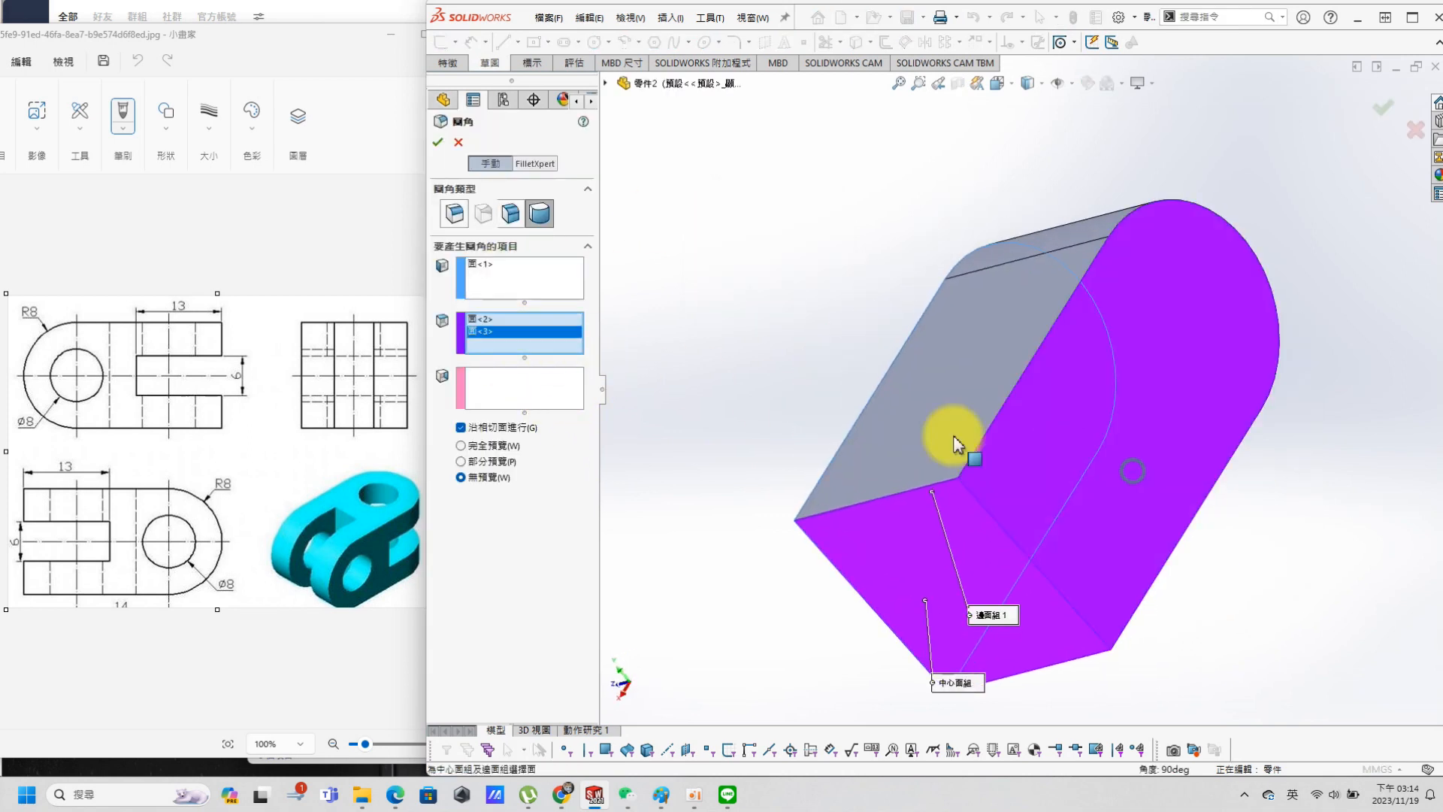
pyautogui.rightClick(530, 342)
pyautogui.click(552, 354)
pyautogui.click(522, 387)
pyautogui.click(1107, 482)
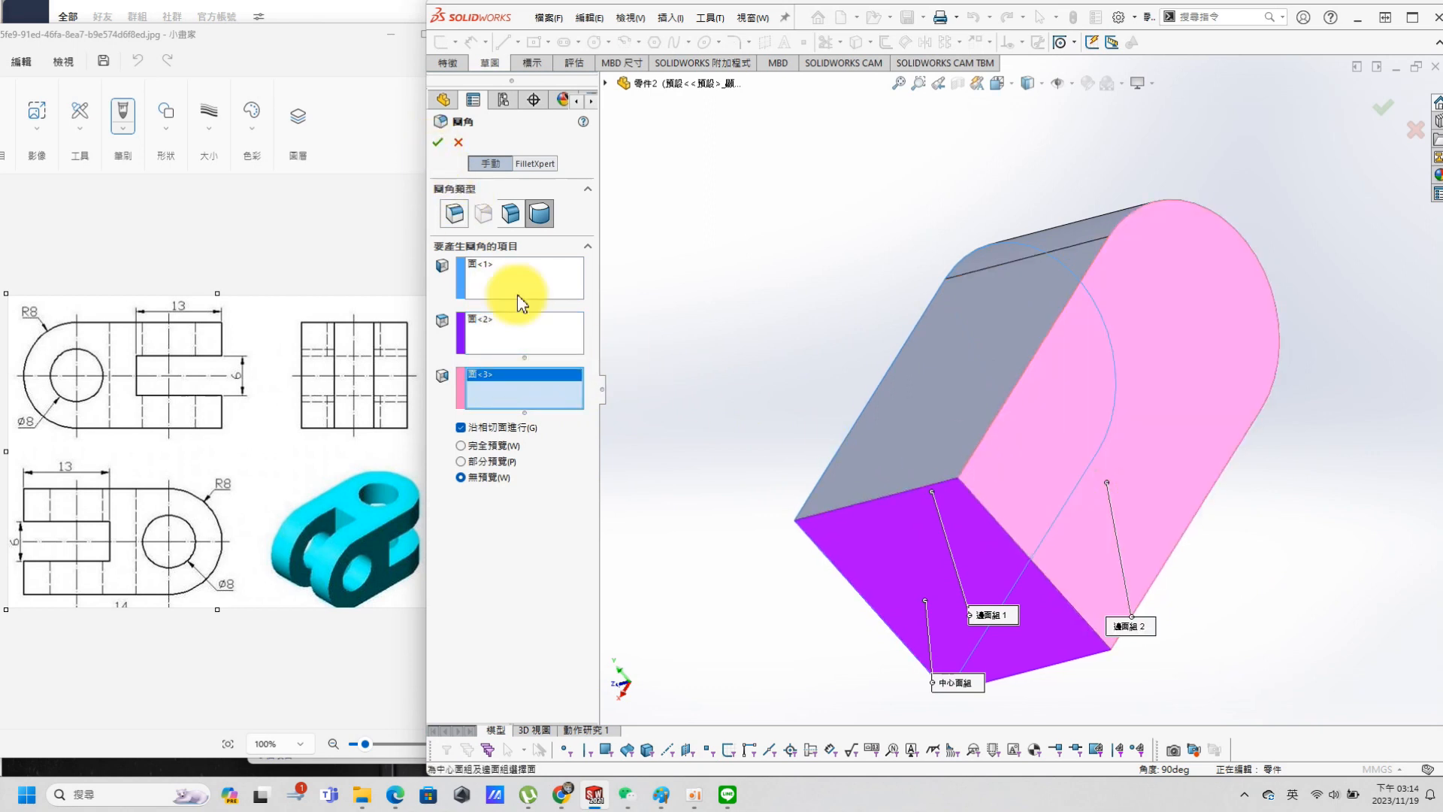
pyautogui.click(437, 143)
# Step: Start a sketch on the flat front face and draw a circle about 7 mm in diameter near its rounded end
pyautogui.moveTo(692, 300); pyautogui.dragTo(993, 322, button='middle')
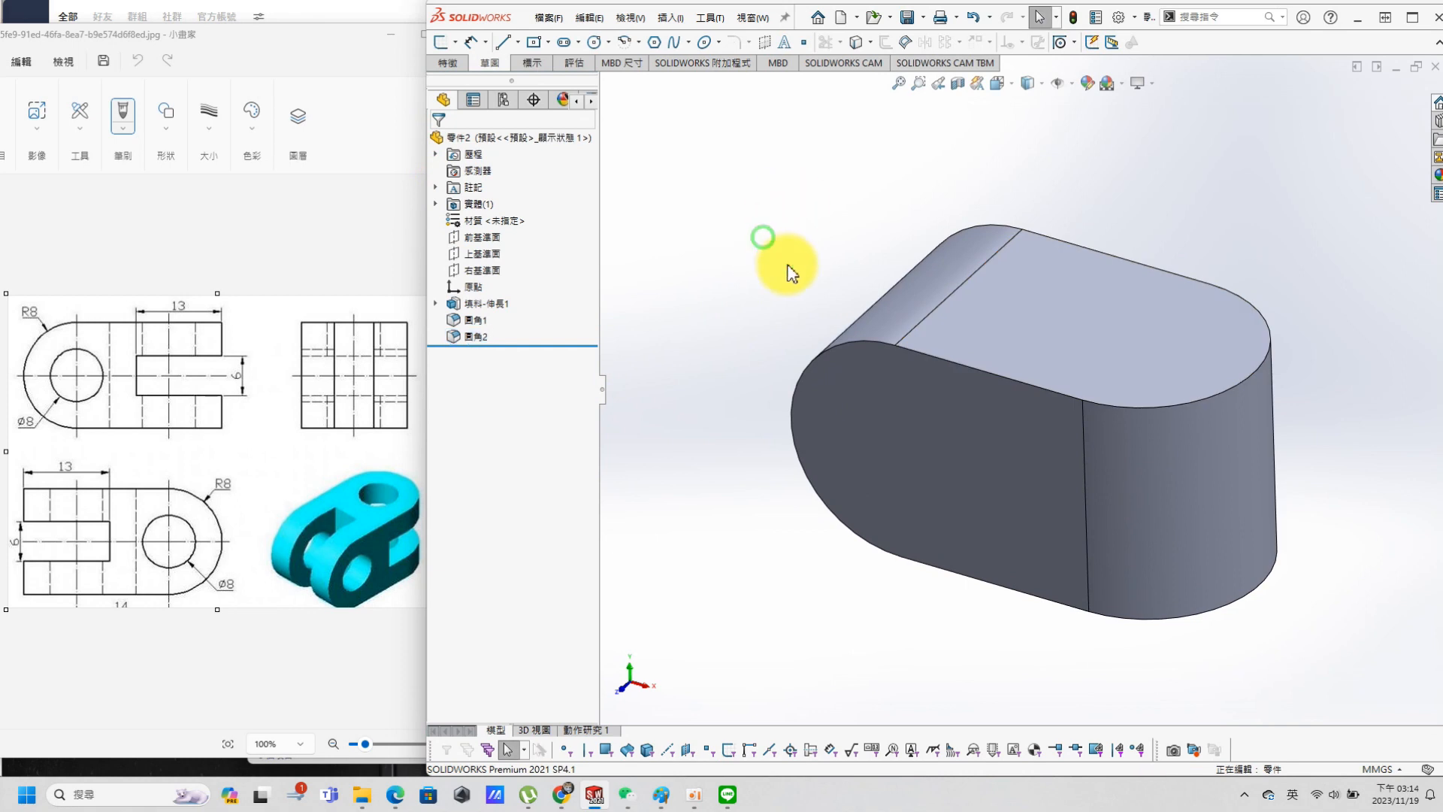
pyautogui.click(918, 419)
pyautogui.click(958, 380)
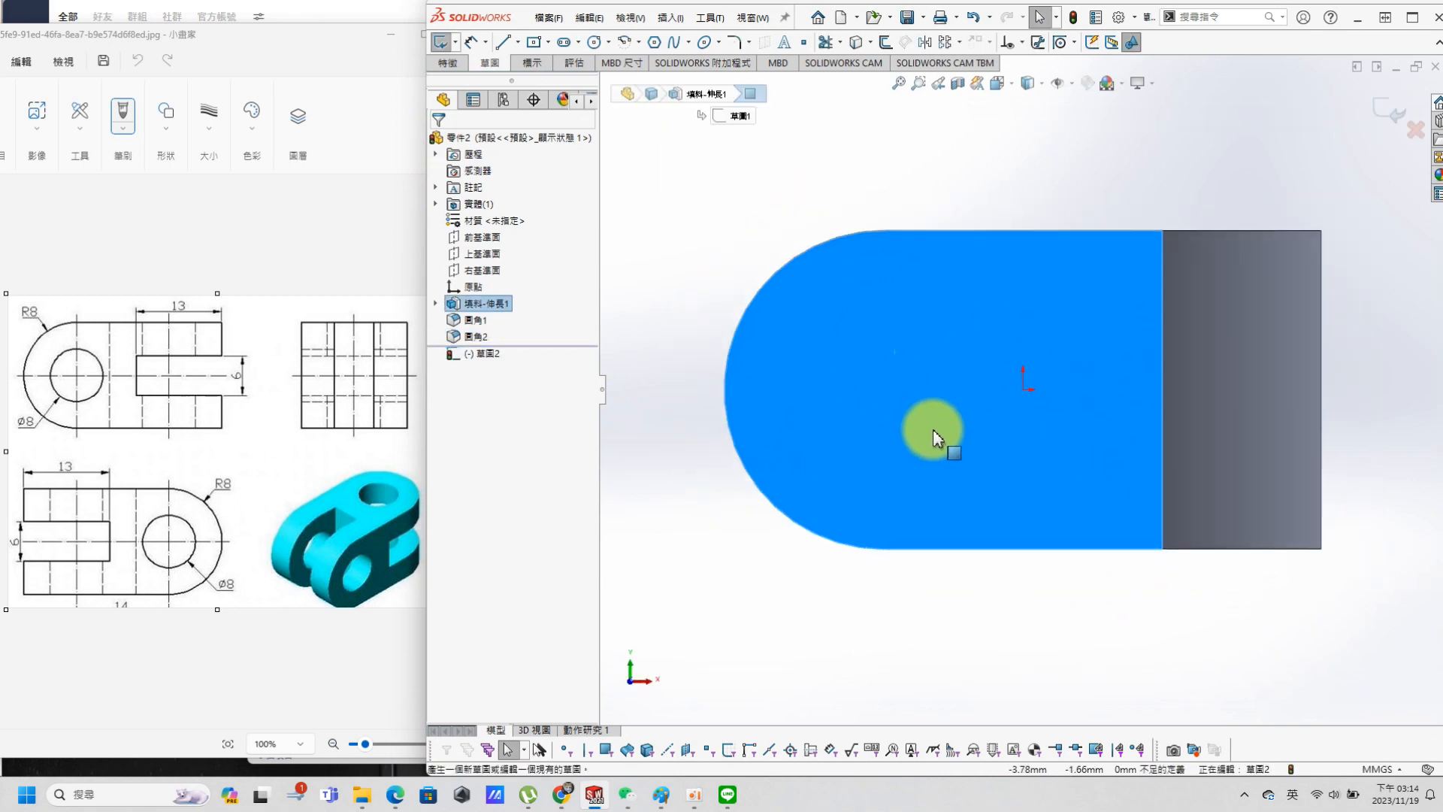
pyautogui.moveTo(932, 430); pyautogui.dragTo(934, 396, button='middle')
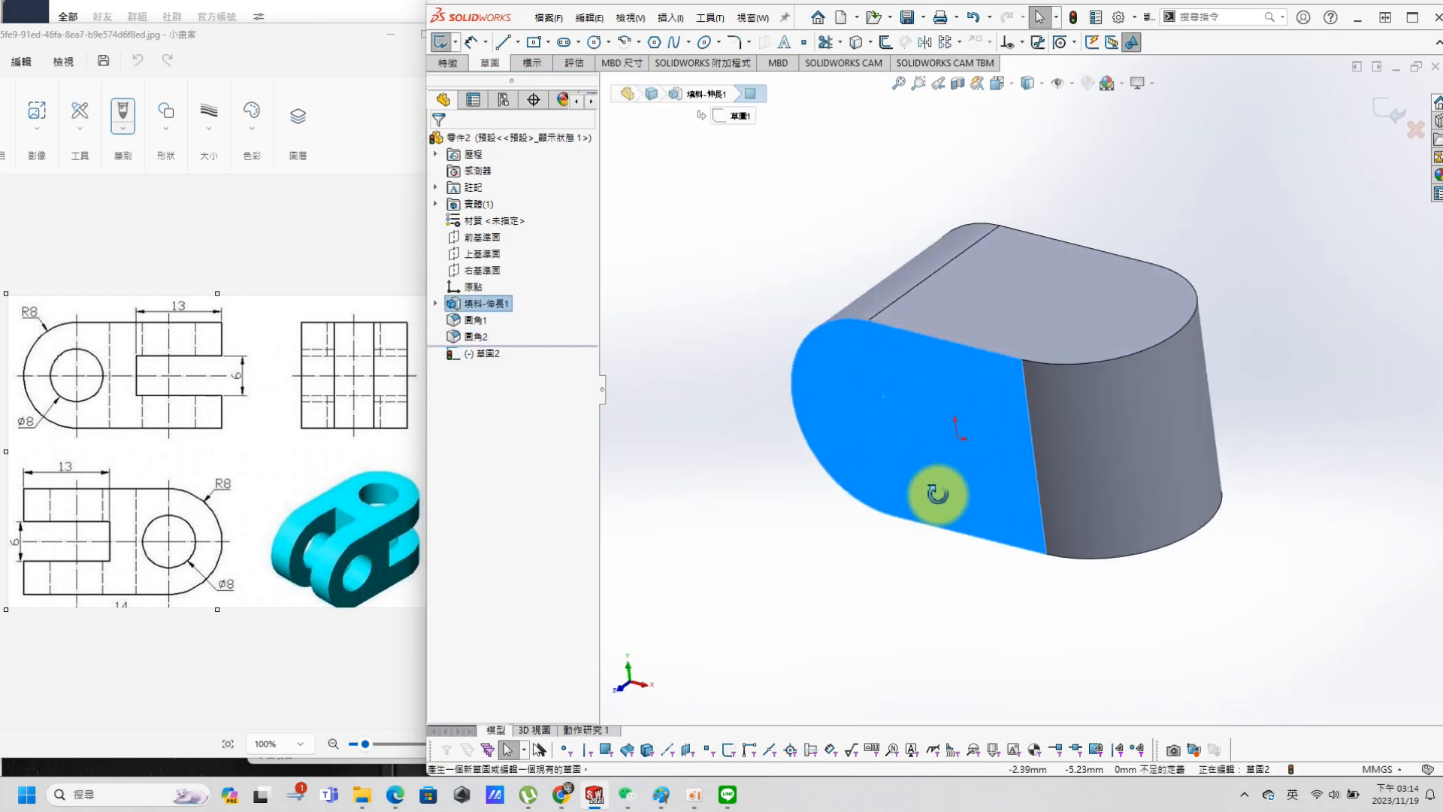
pyautogui.click(594, 42)
pyautogui.click(845, 398)
pyautogui.click(860, 439)
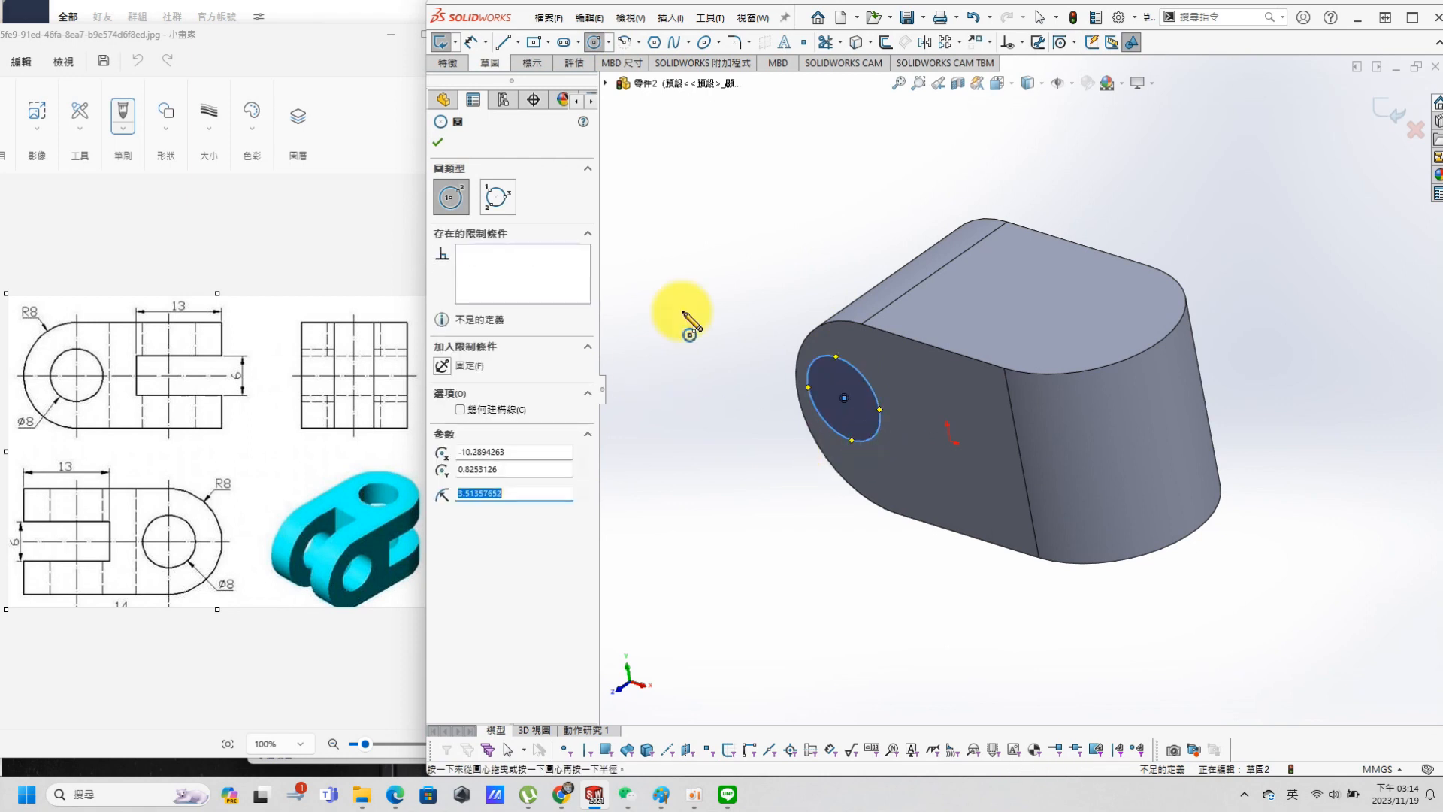
# Step: Make the front-face circle concentric with the face's rounded edge
pyautogui.press('s')
pyautogui.click(709, 368)
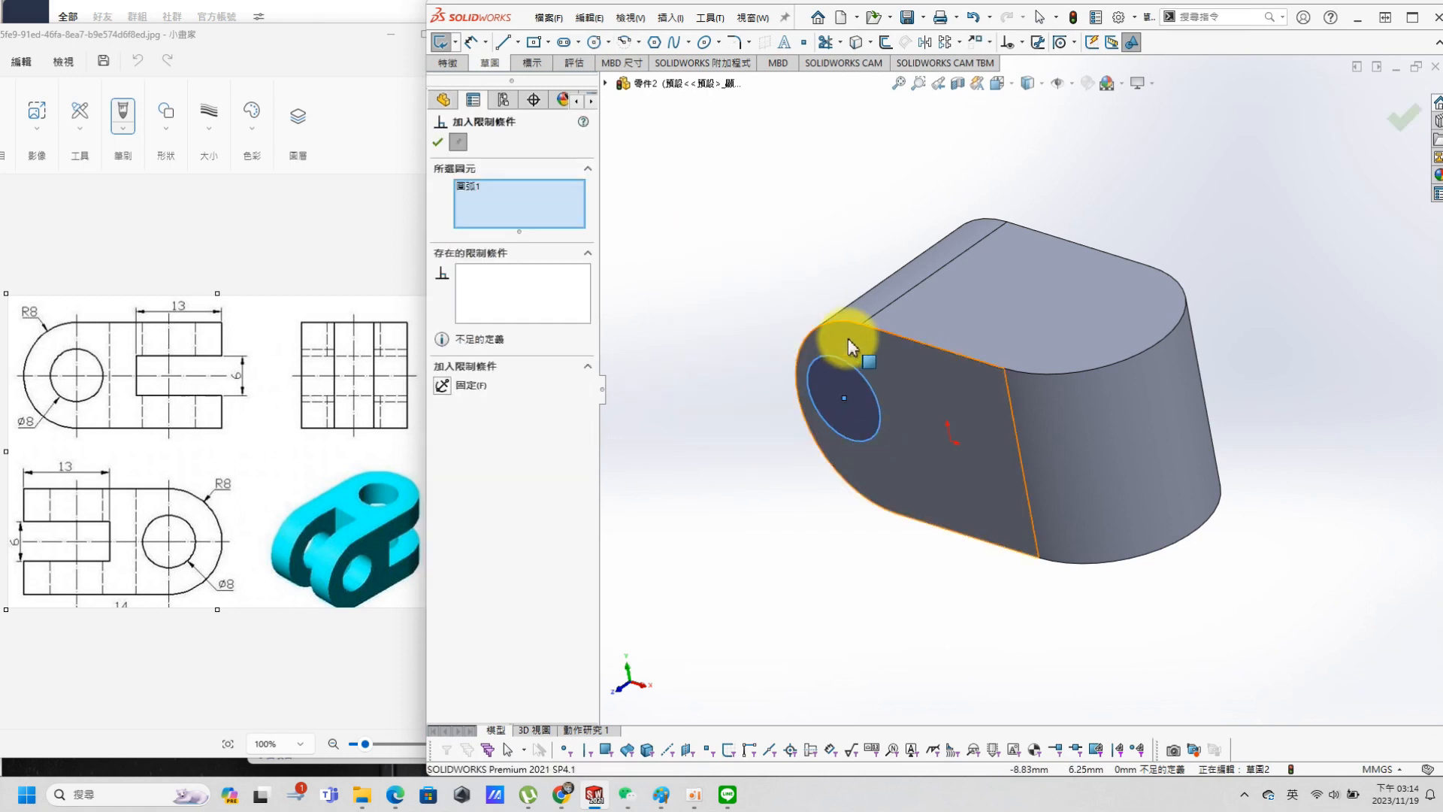
pyautogui.click(855, 333)
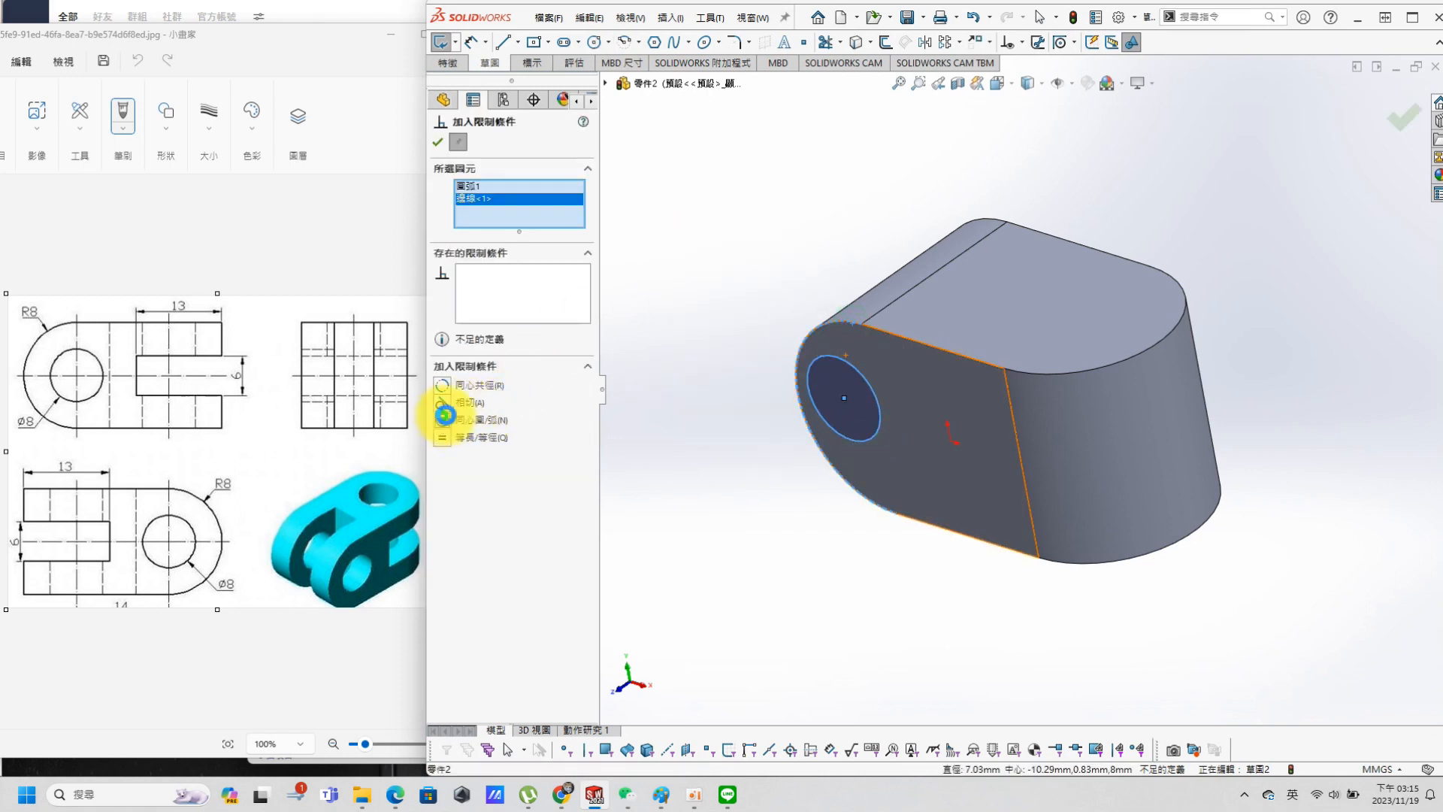
pyautogui.click(446, 423)
pyautogui.click(436, 143)
# Step: Dimension the front-face circle's diameter as 8 mm
pyautogui.press('s')
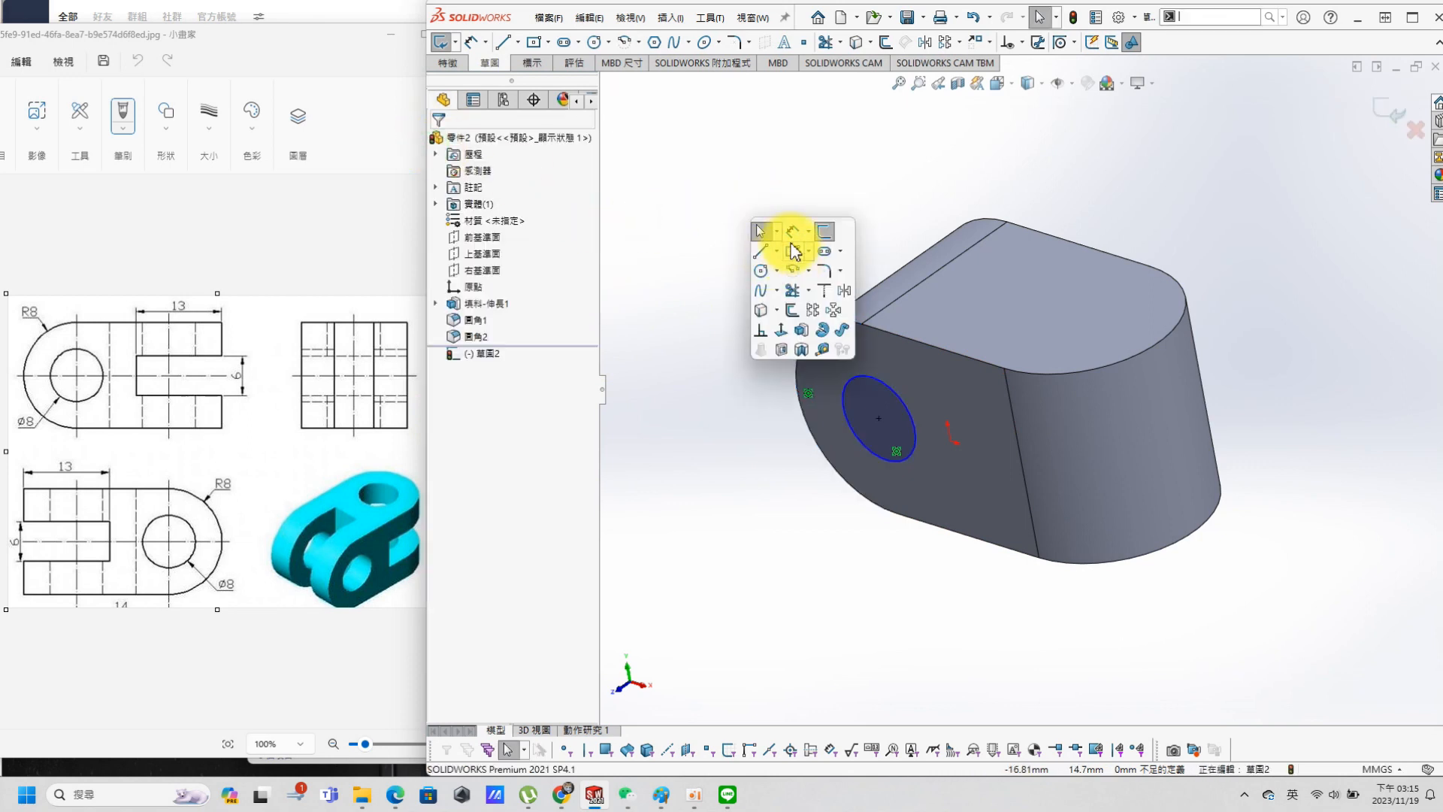
pyautogui.click(788, 227)
pyautogui.click(894, 395)
pyautogui.click(791, 253)
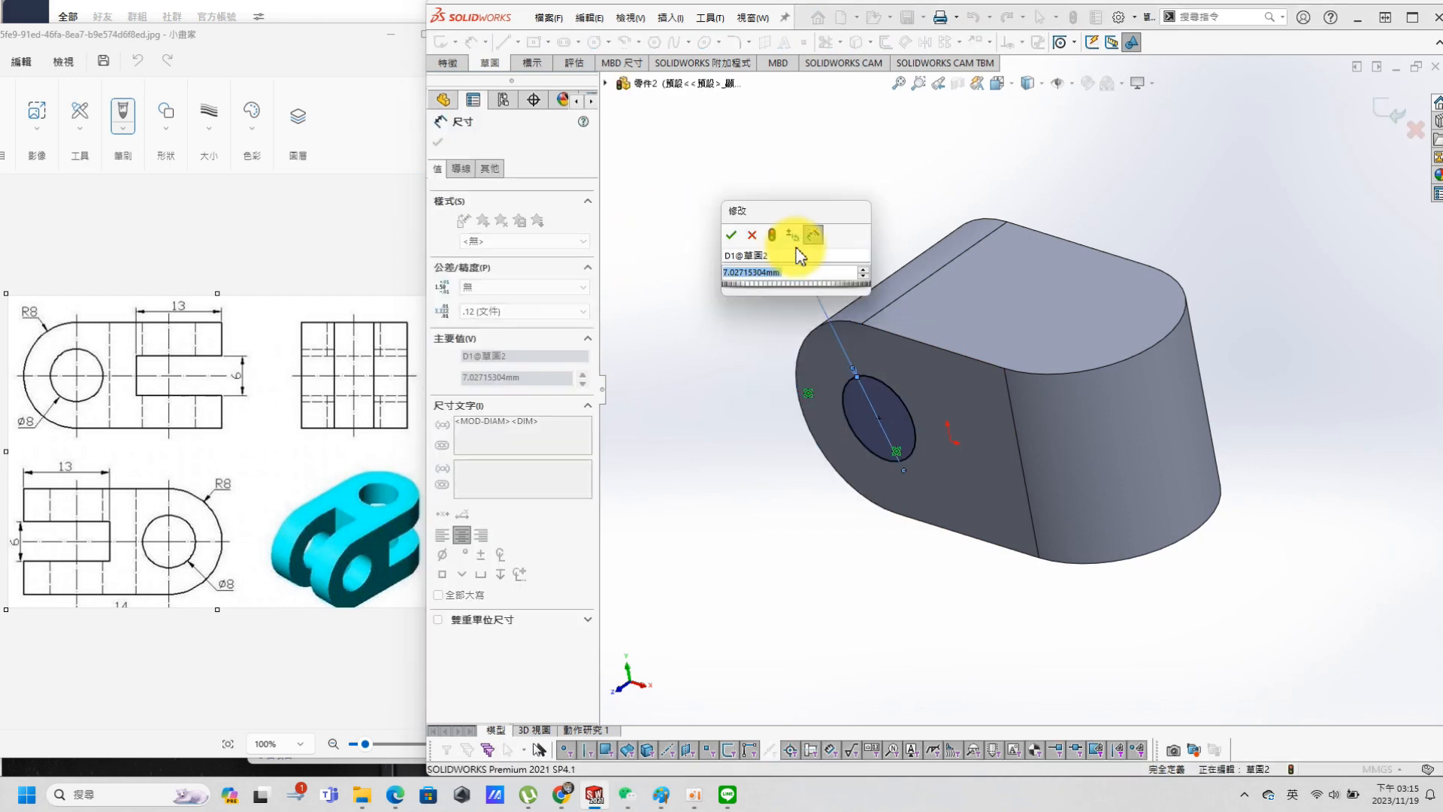
pyautogui.press('Return')
# Step: Cut the front-face circle through all of the body with an extruded cut
pyautogui.press('s')
pyautogui.click(826, 382)
pyautogui.click(500, 230)
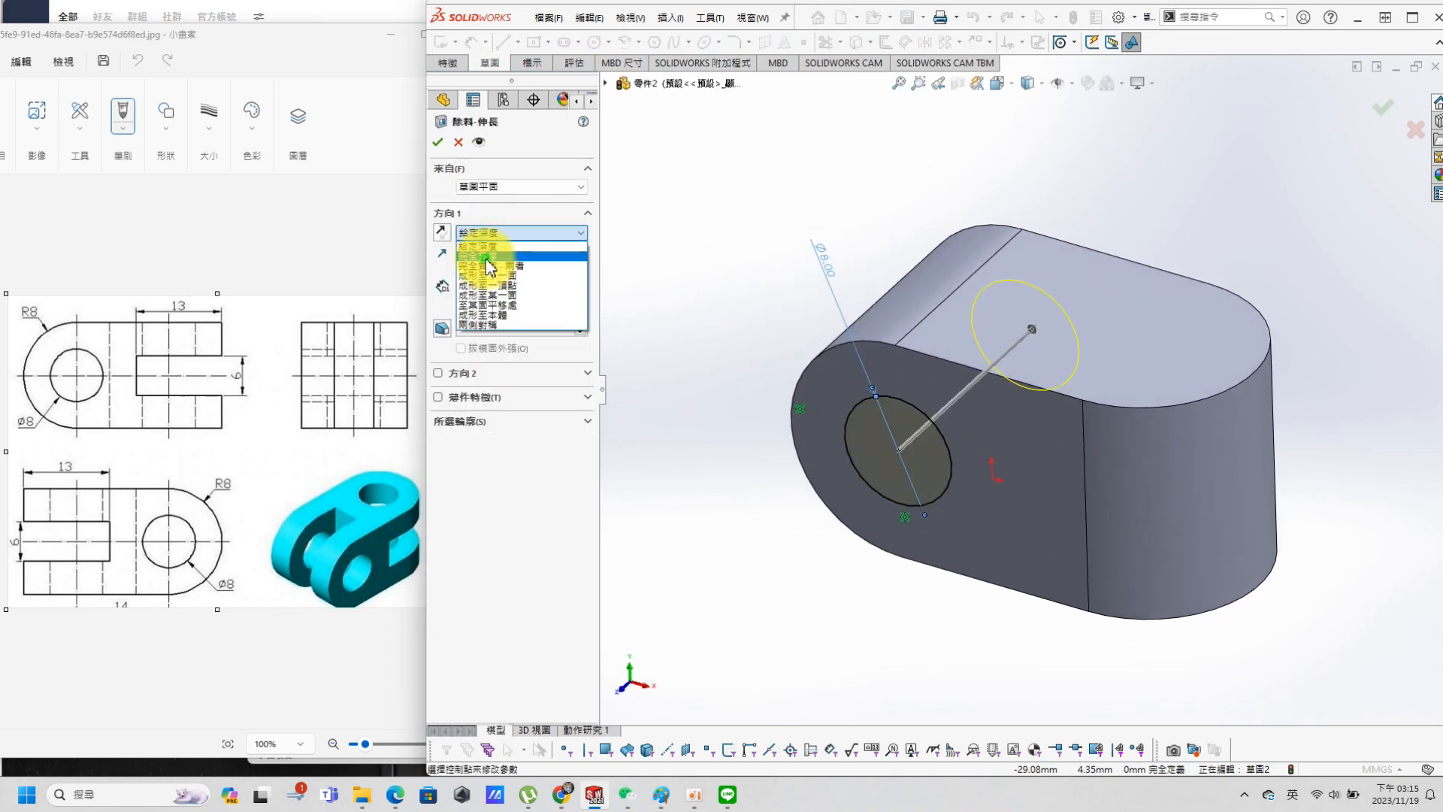
pyautogui.click(489, 259)
pyautogui.click(438, 143)
# Step: Start a sketch on the top face and draw a circle about 4.3 mm in diameter near its rounded end
pyautogui.click(1128, 370)
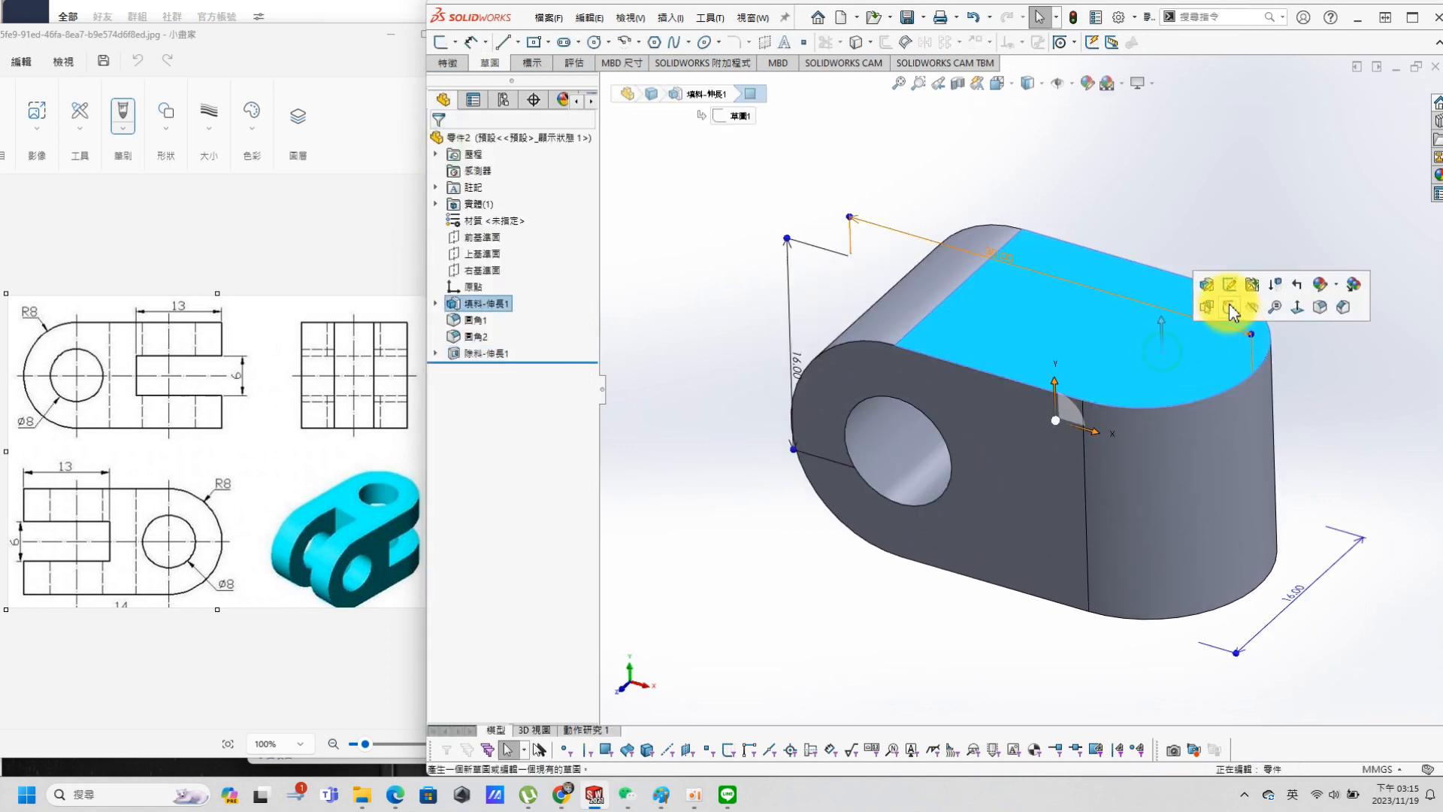
pyautogui.click(1225, 300)
pyautogui.click(1167, 370)
pyautogui.click(1205, 406)
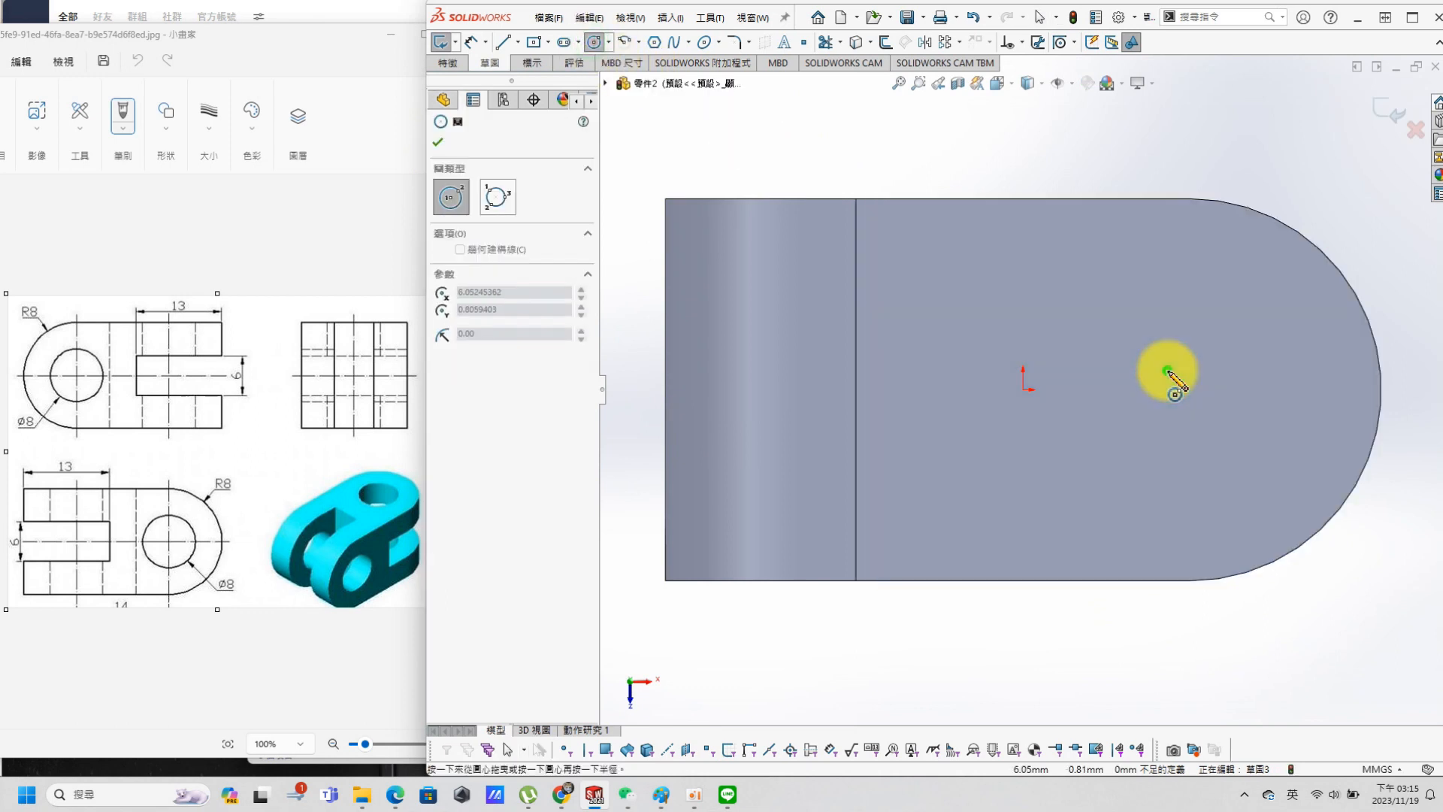
# Step: Make the top-face circle concentric with the rounded edge of the top face
pyautogui.press('s')
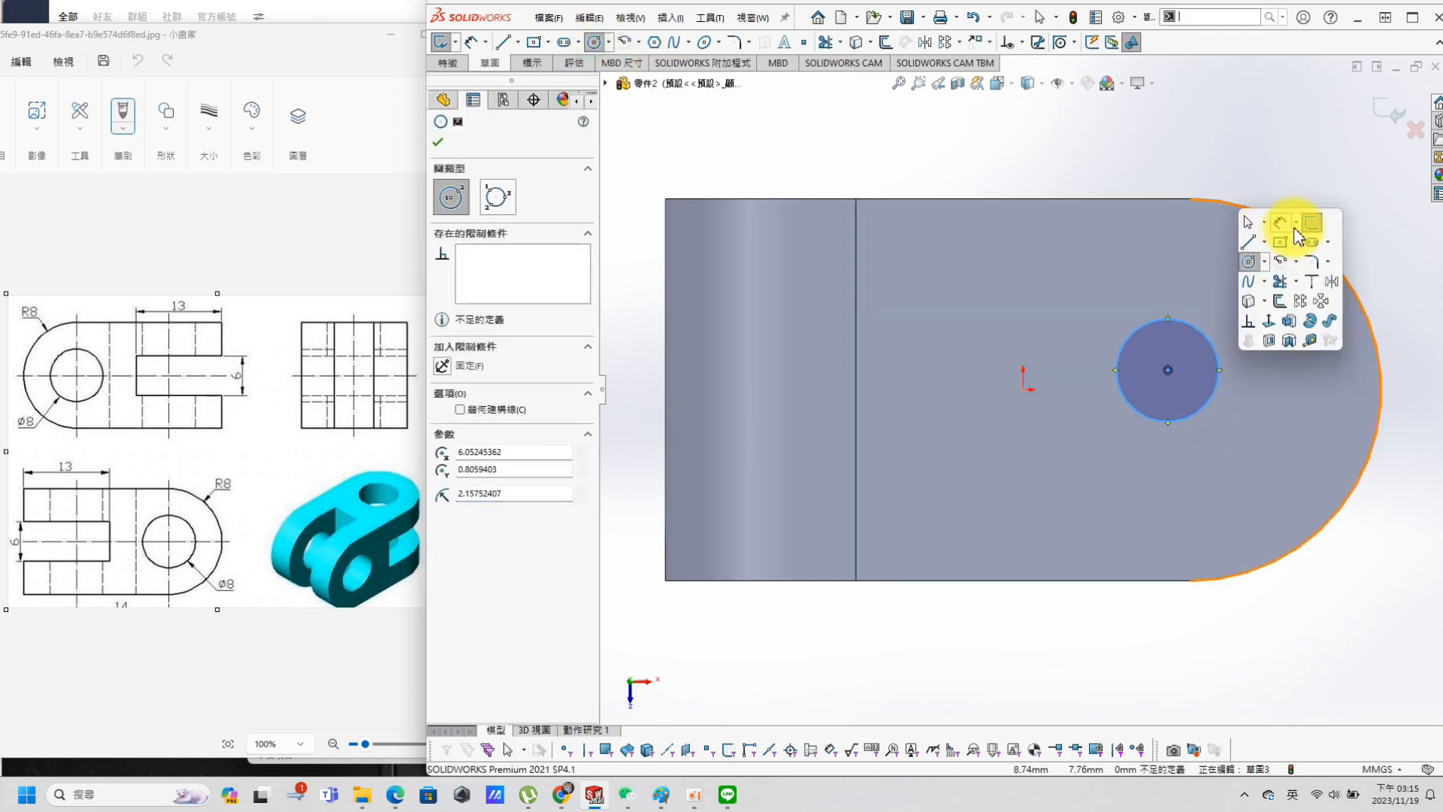
pyautogui.click(1266, 325)
pyautogui.click(1357, 295)
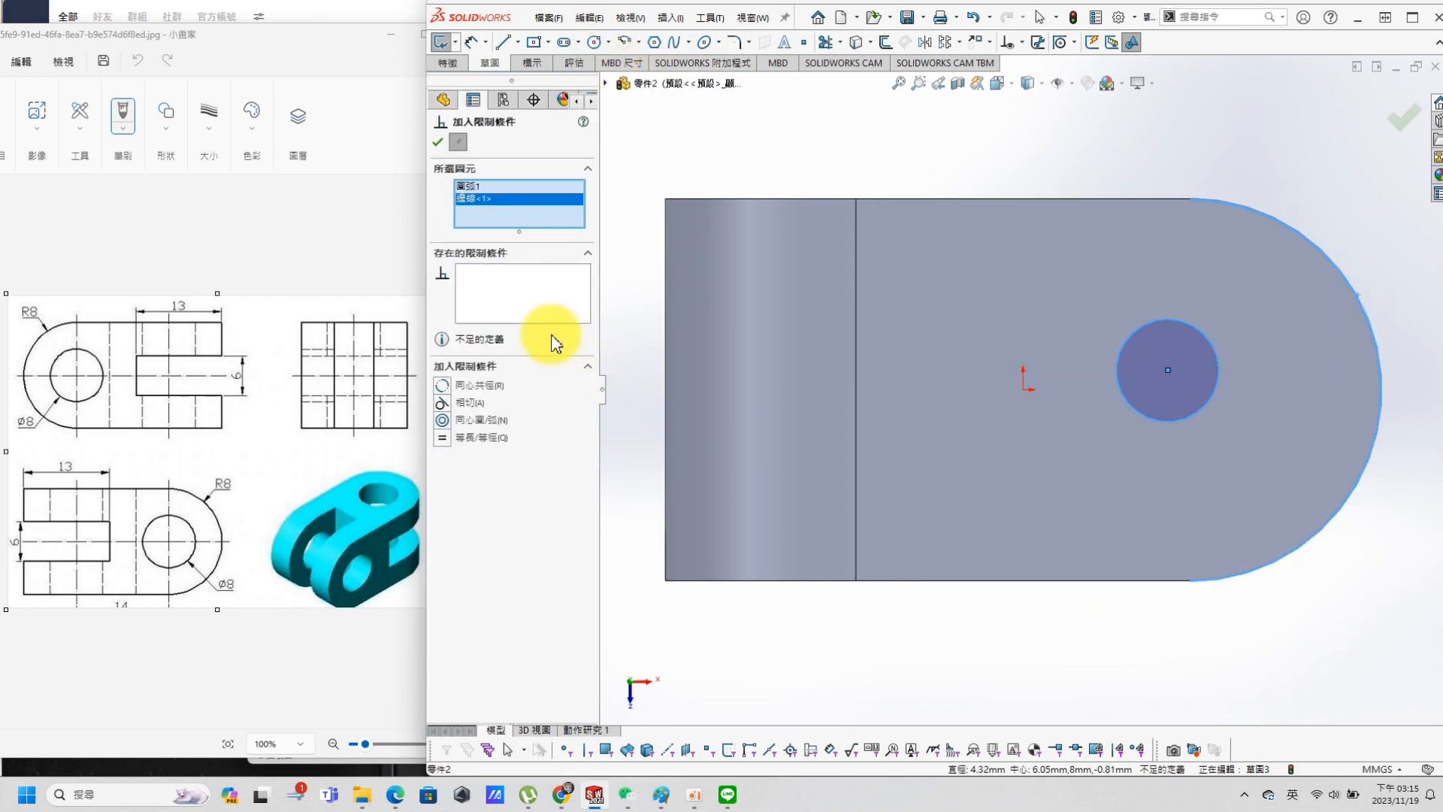
pyautogui.click(472, 423)
pyautogui.click(437, 143)
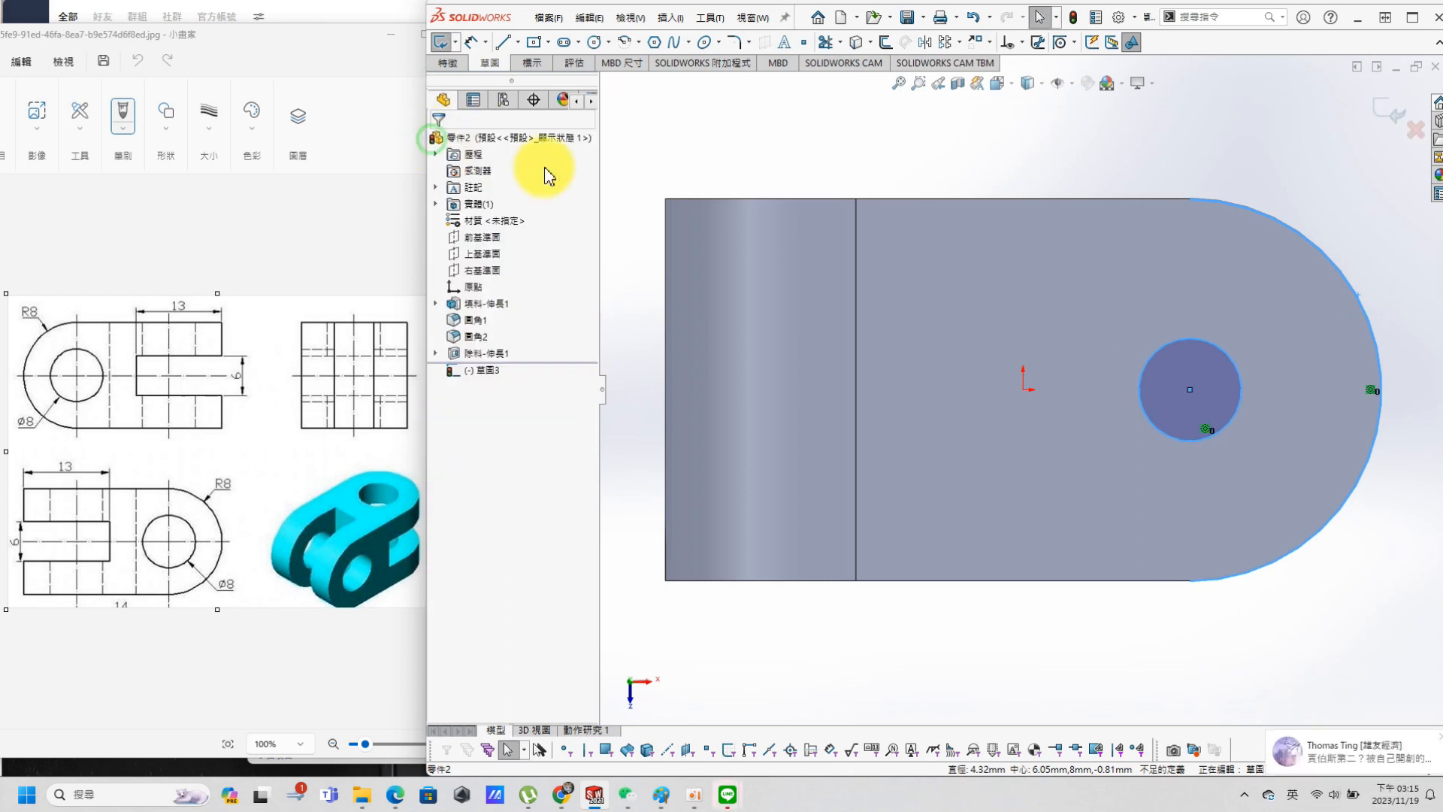
# Step: Dimension the top-face circle's diameter as 8 mm
pyautogui.click(471, 42)
pyautogui.click(1209, 341)
pyautogui.click(1274, 197)
pyautogui.write('8')
pyautogui.press('Return')
# Step: Cut the top-face circle through all of the body with an extruded cut
pyautogui.moveTo(1363, 168)
pyautogui.mouseDown(button='middle')
pyautogui.moveTo(1193, 386)
pyautogui.moveTo(1105, 471)
pyautogui.moveTo(1173, 314)
pyautogui.mouseUp(button='middle')
pyautogui.press('s')
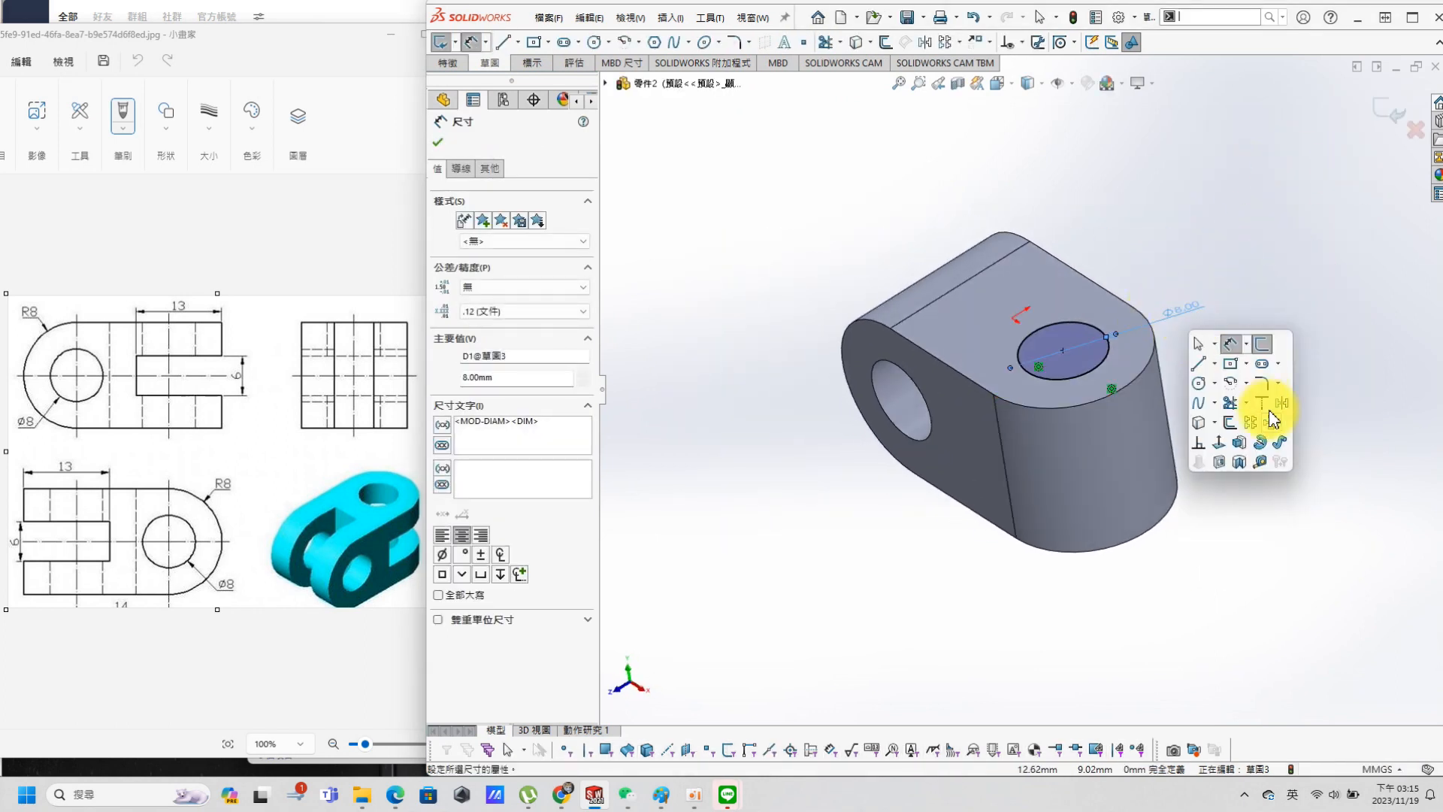
pyautogui.click(1230, 464)
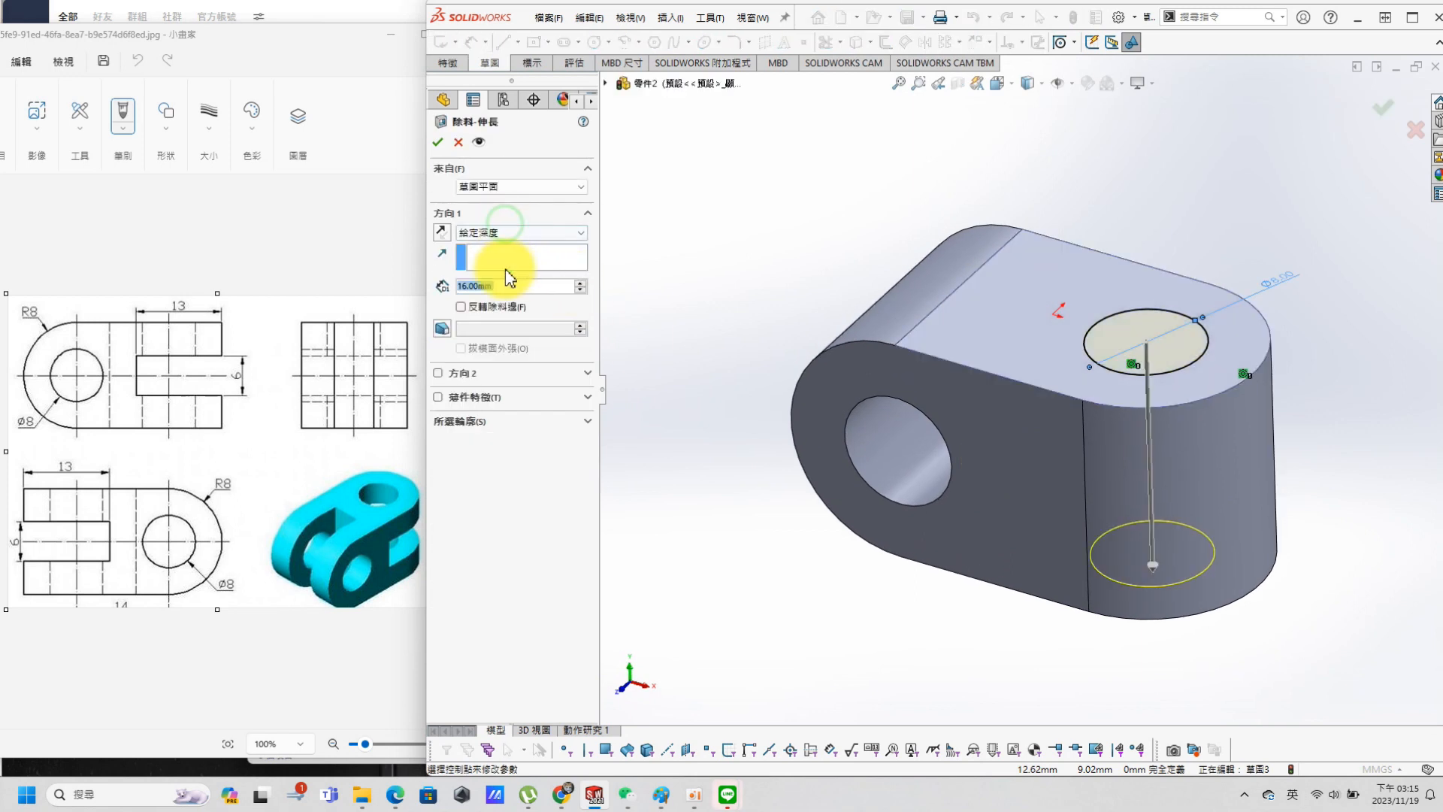
pyautogui.click(505, 230)
pyautogui.click(494, 257)
pyautogui.click(440, 144)
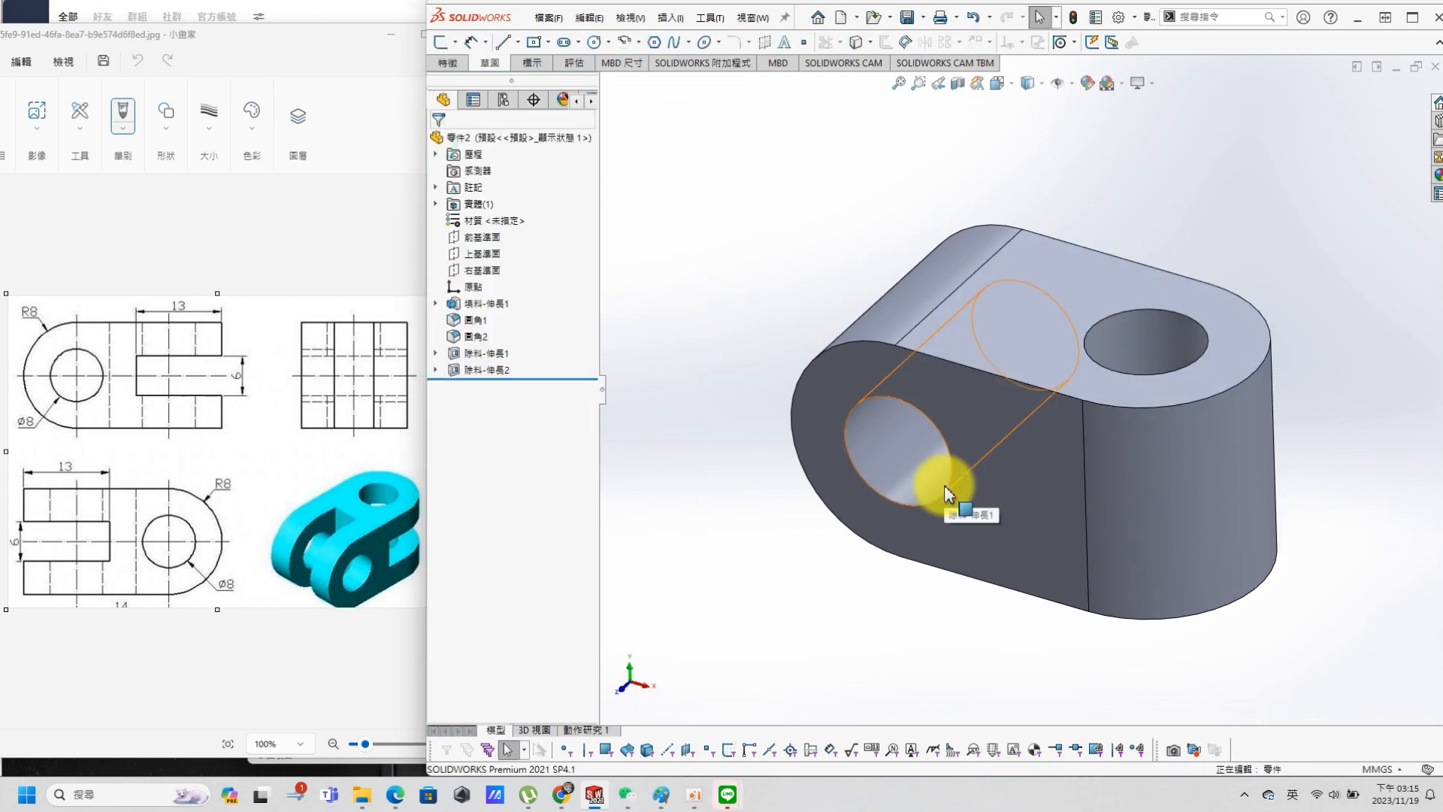
# Step: Start a new sketch on the flat front face around the finished hole
pyautogui.click(991, 470)
pyautogui.click(1084, 407)
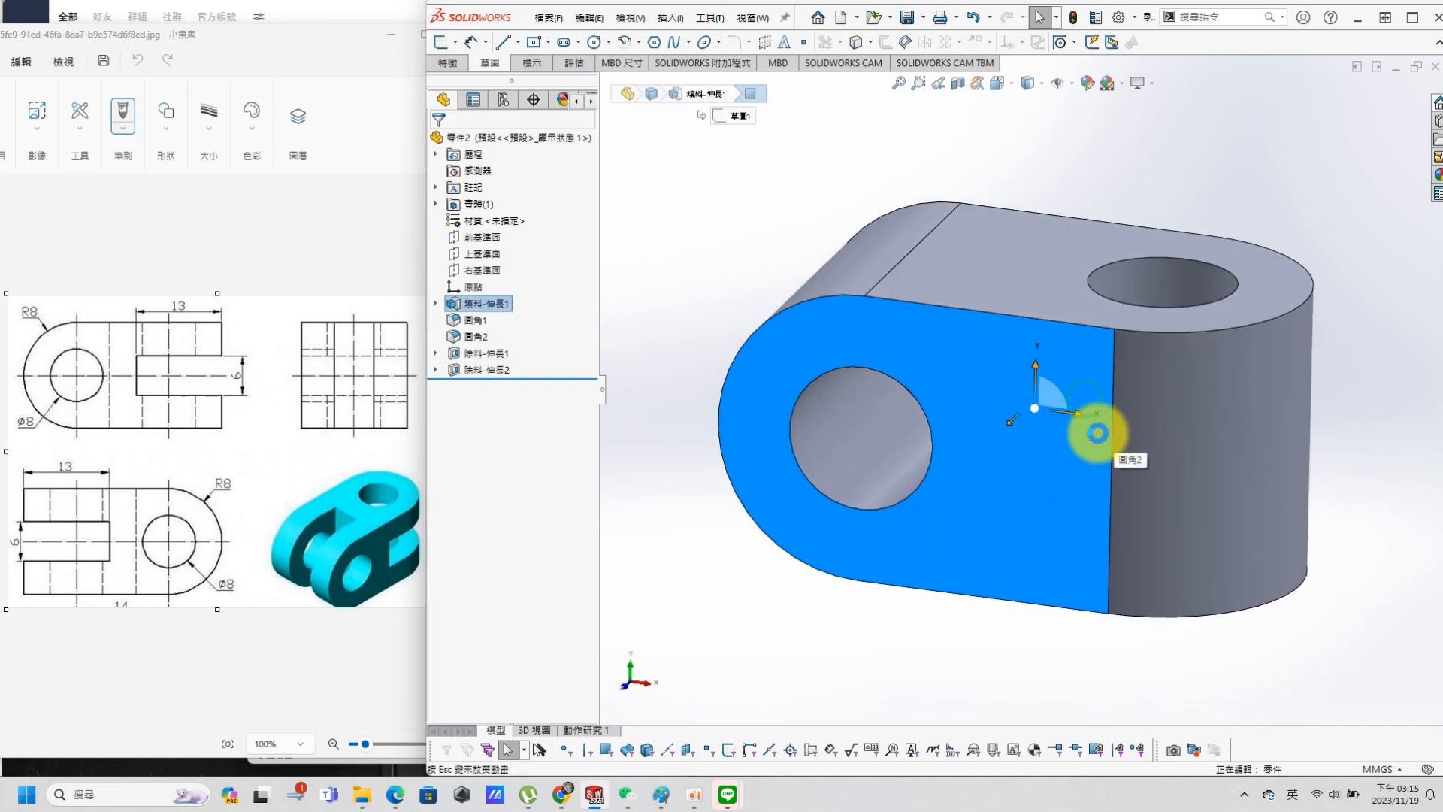
pyautogui.click(549, 43)
pyautogui.click(556, 62)
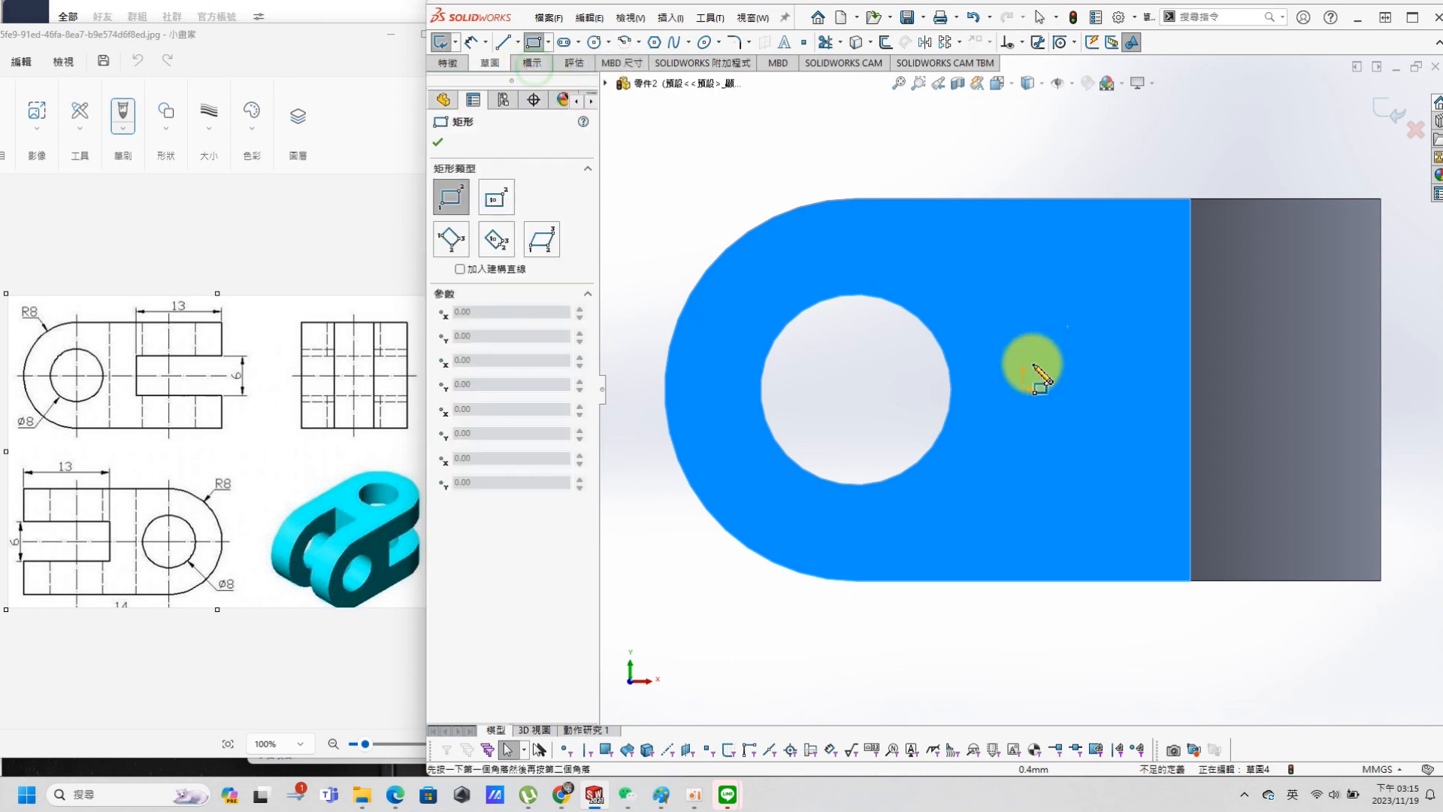
pyautogui.press('Escape')
# Step: Draw a center rectangle about 11 mm long opposite the hole, with its short side on the body's outer end edge
pyautogui.click(549, 43)
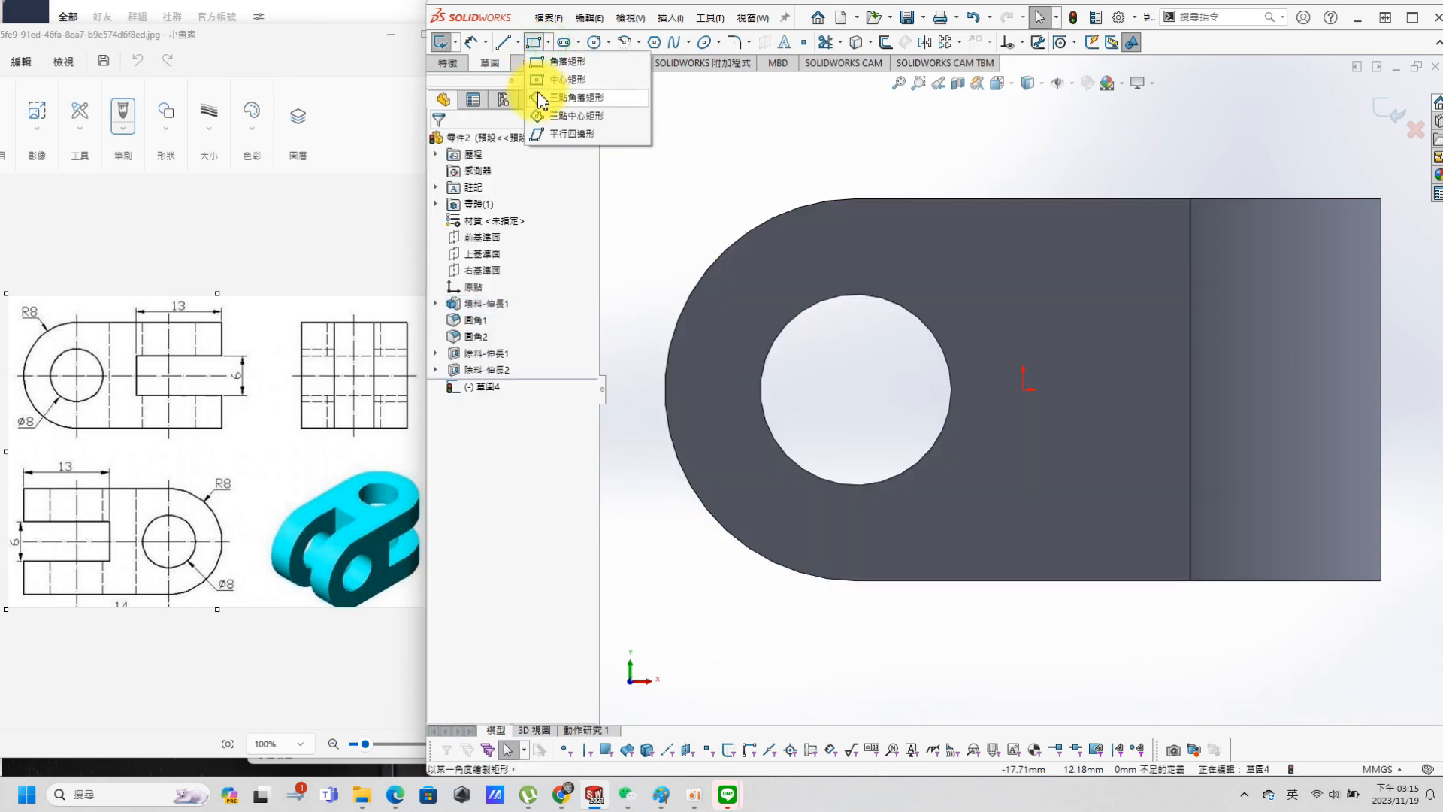
pyautogui.click(582, 78)
pyautogui.click(1247, 390)
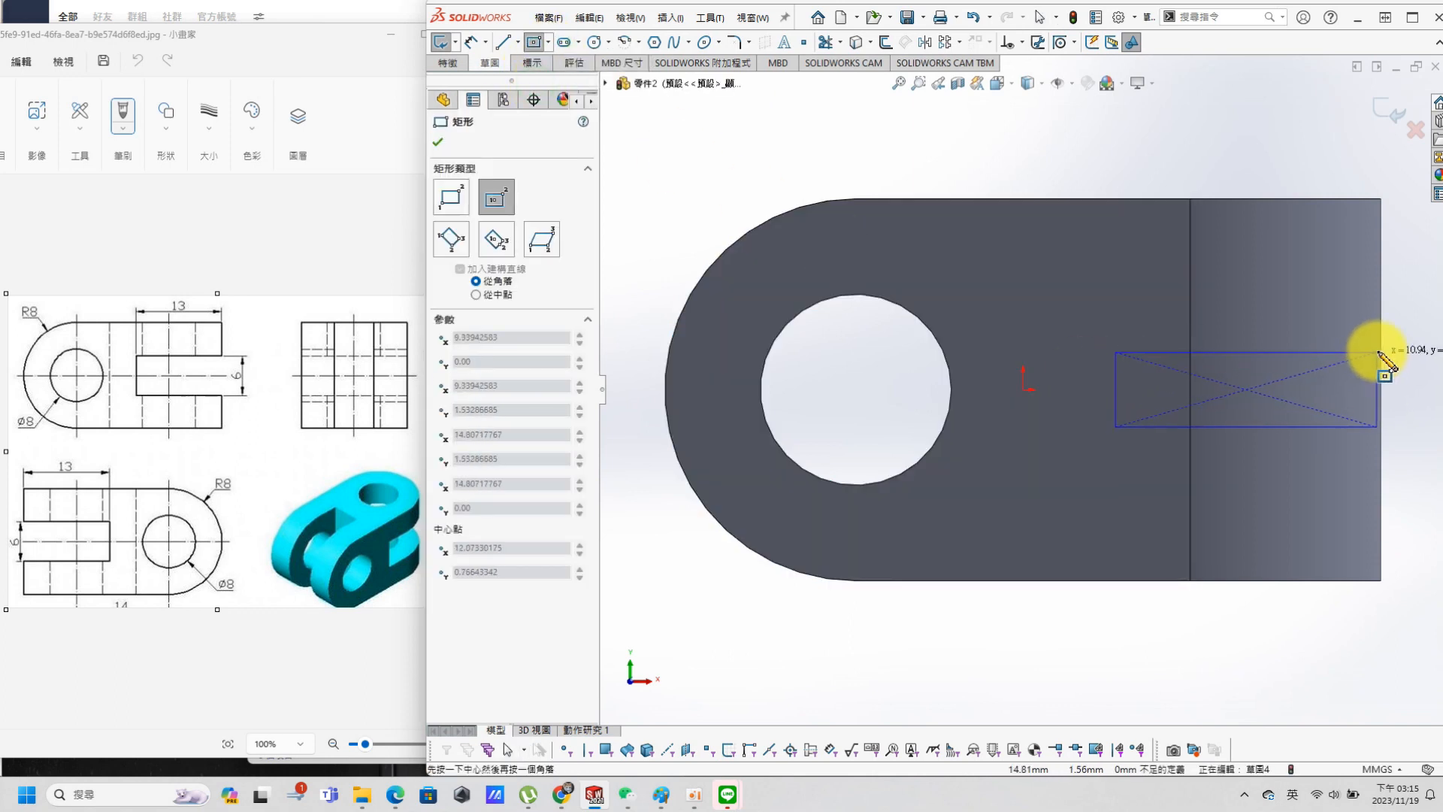
pyautogui.click(1383, 348)
pyautogui.press('Escape')
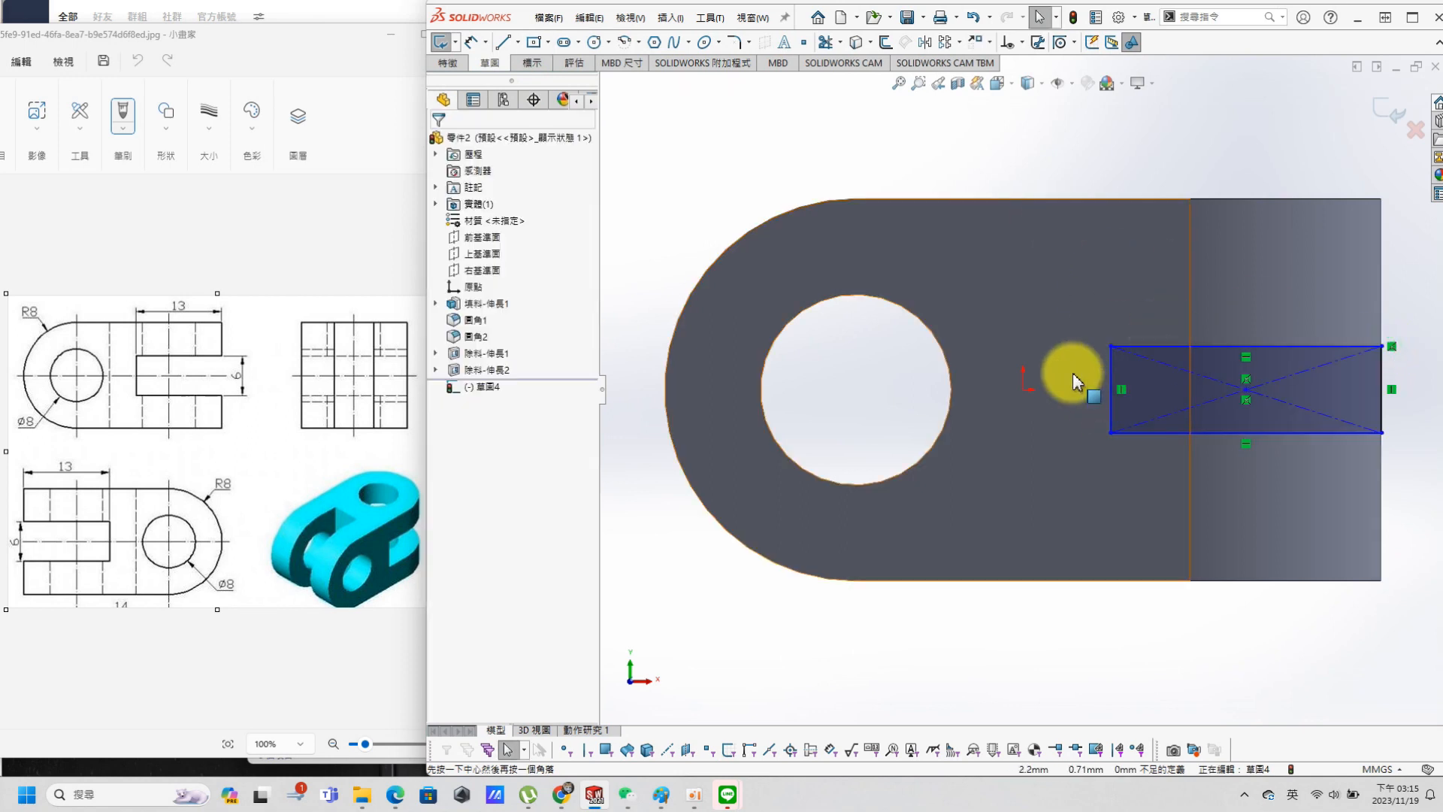
# Step: Add a horizontal relation between the sketch origin and the rectangle's center point
pyautogui.click(1024, 390)
pyautogui.keyDown('ctrl'); pyautogui.click(1246, 389); pyautogui.keyUp('ctrl')
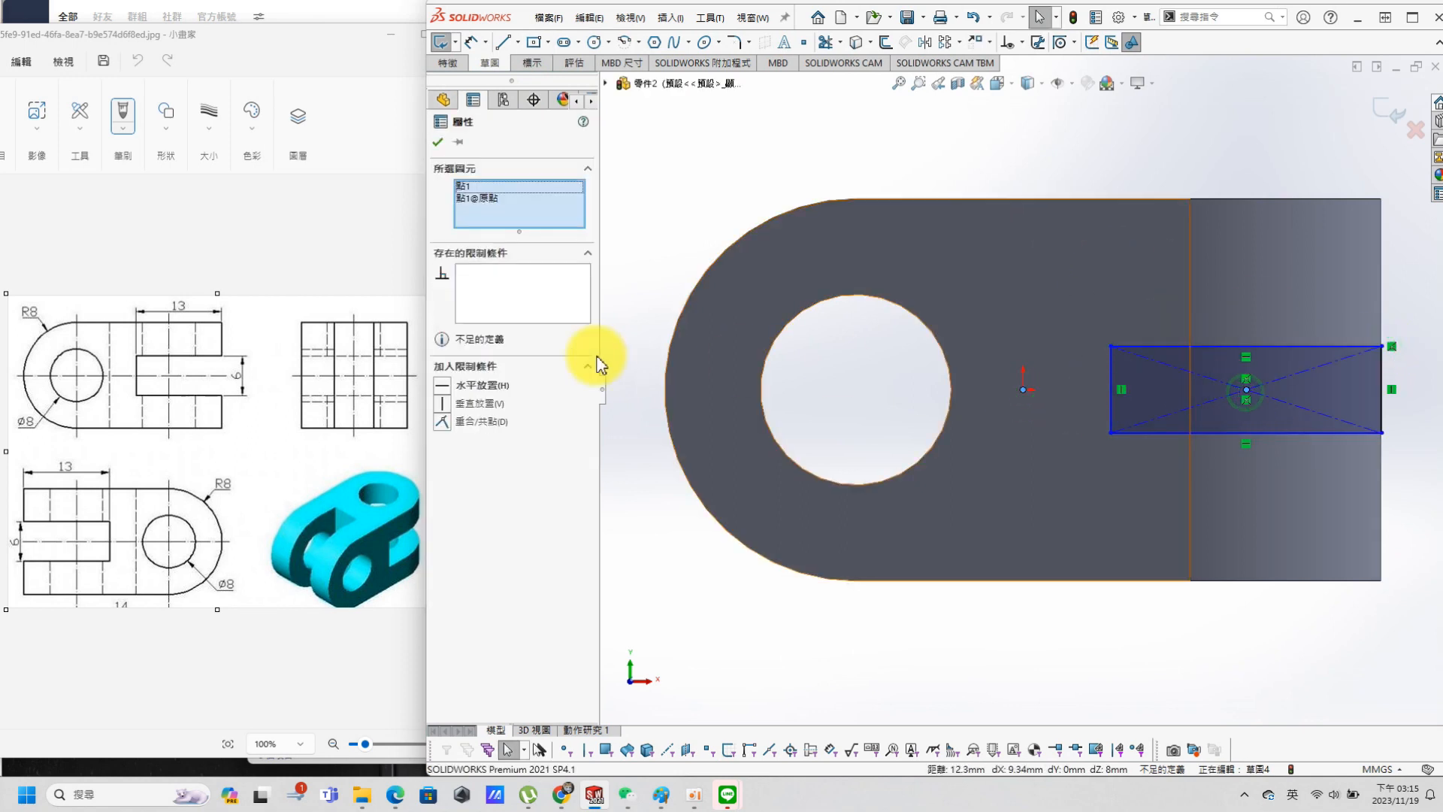
pyautogui.click(444, 386)
pyautogui.click(950, 627)
# Step: Dimension the slot rectangle on the front face to 13 mm long and 6 mm wide
pyautogui.scroll(3, 950, 626)
pyautogui.press('s')
pyautogui.click(1354, 340)
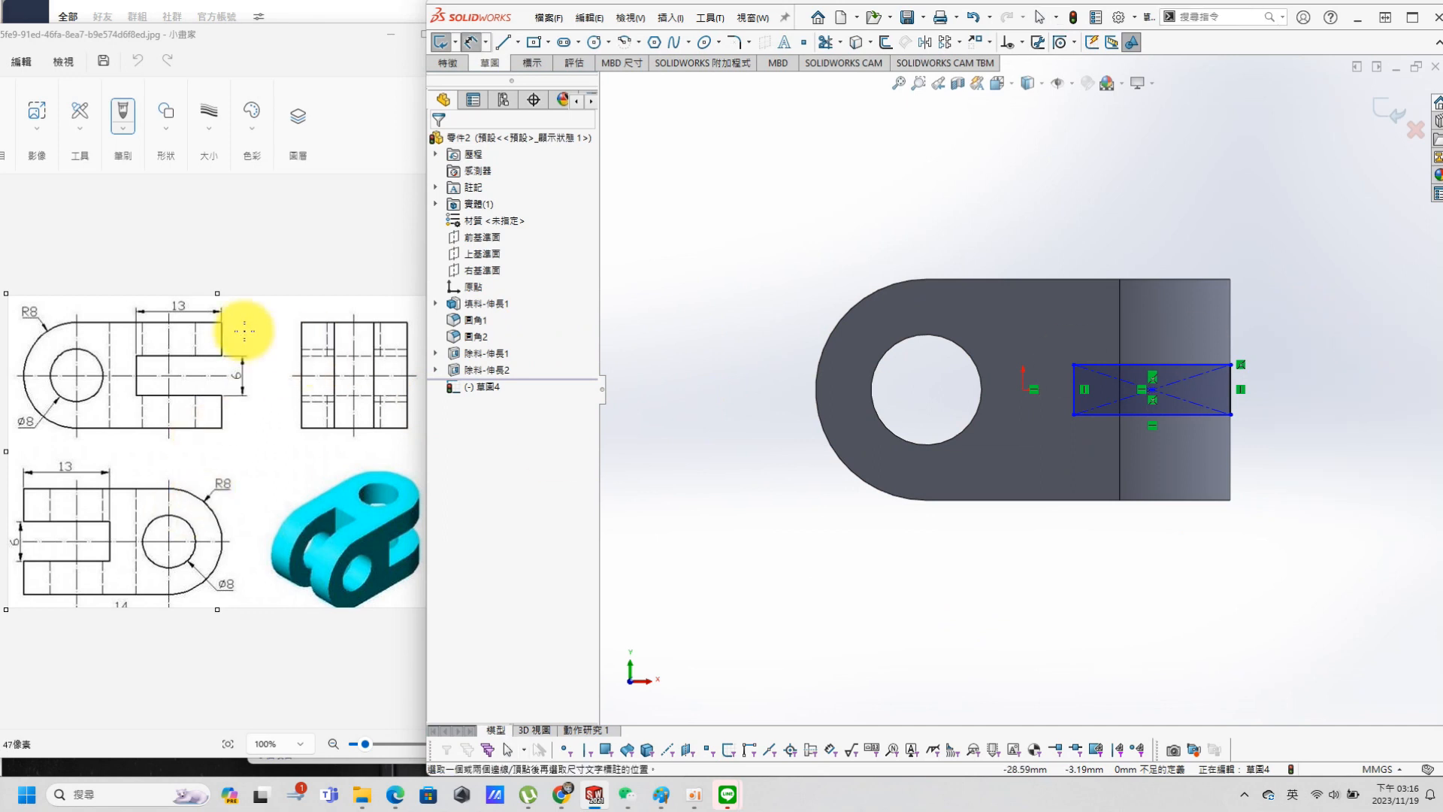
pyautogui.click(1165, 365)
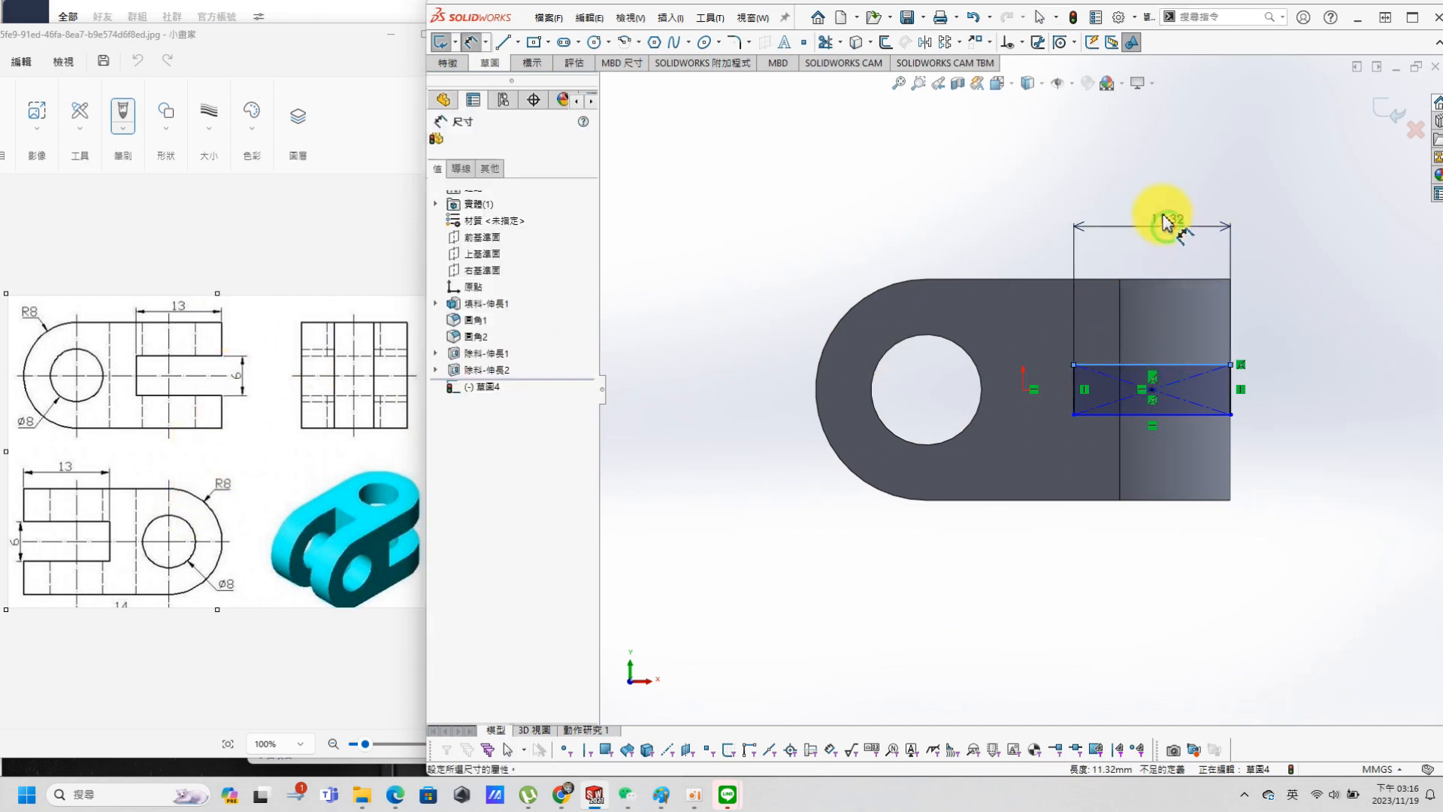
pyautogui.click(1166, 224)
pyautogui.write('13')
pyautogui.press('Return')
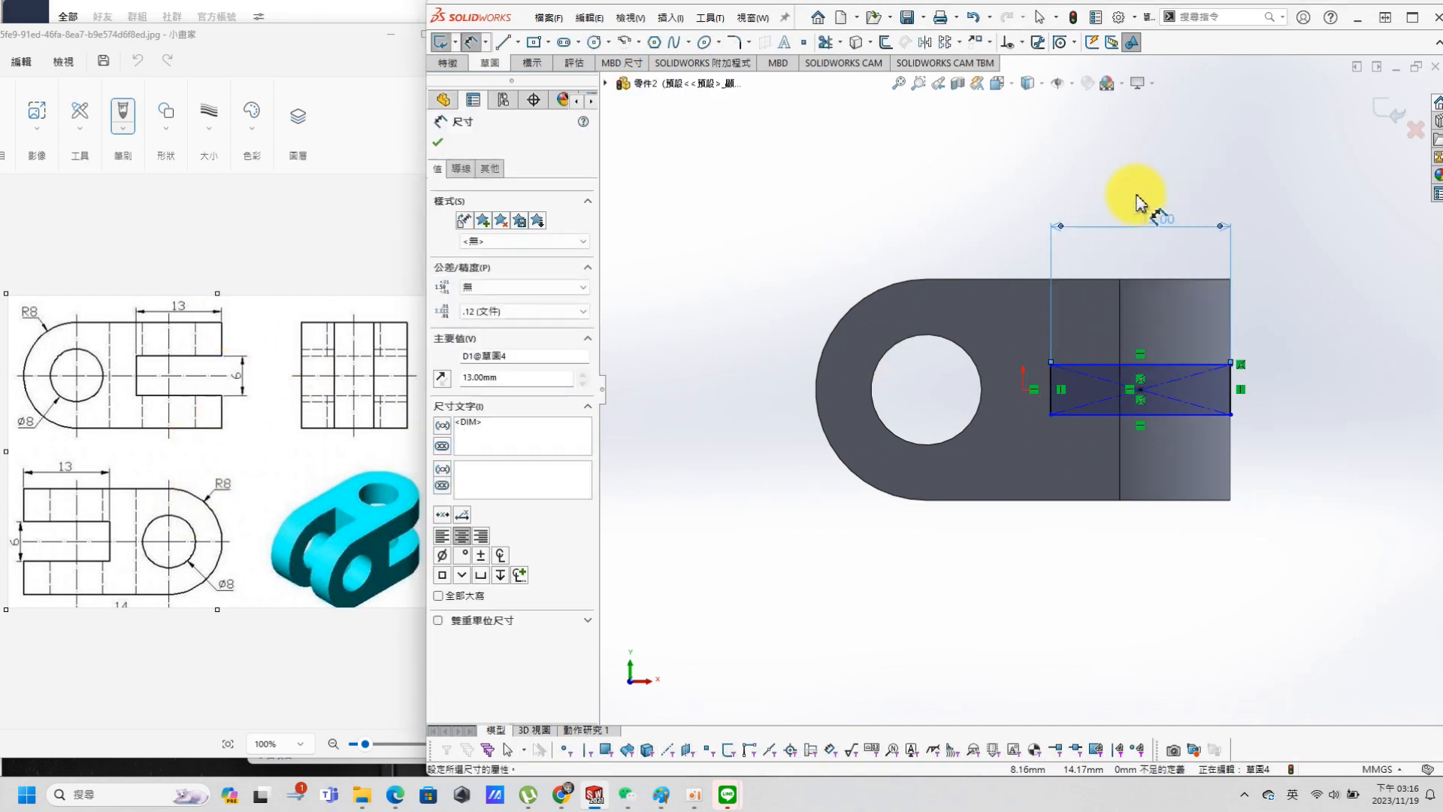
pyautogui.click(1231, 398)
pyautogui.click(1364, 309)
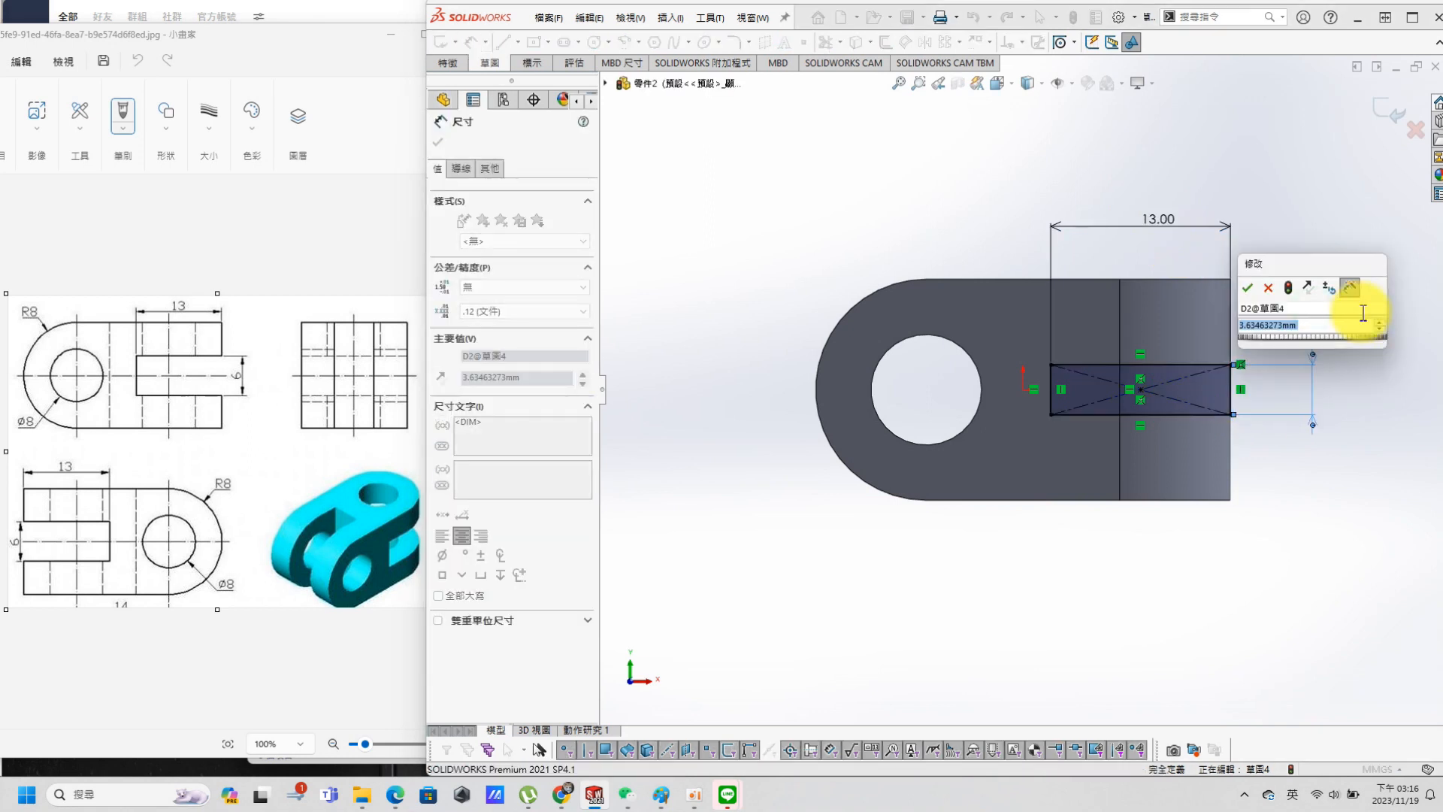
pyautogui.write('6')
pyautogui.press('Return')
# Step: Cut the front-face slot rectangle through all of the body with an extruded cut
pyautogui.press('s')
pyautogui.click(1371, 446)
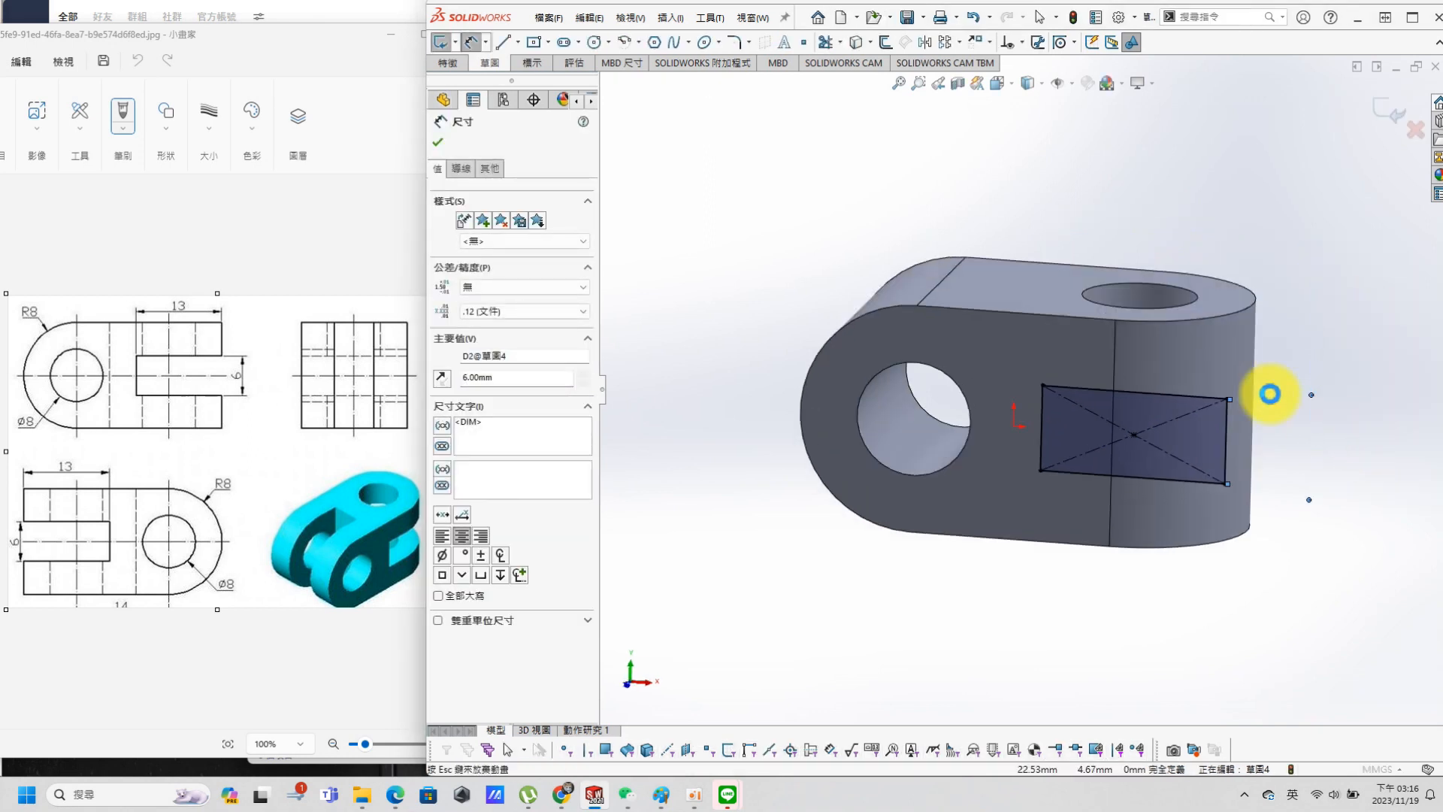
pyautogui.click(542, 233)
pyautogui.click(484, 264)
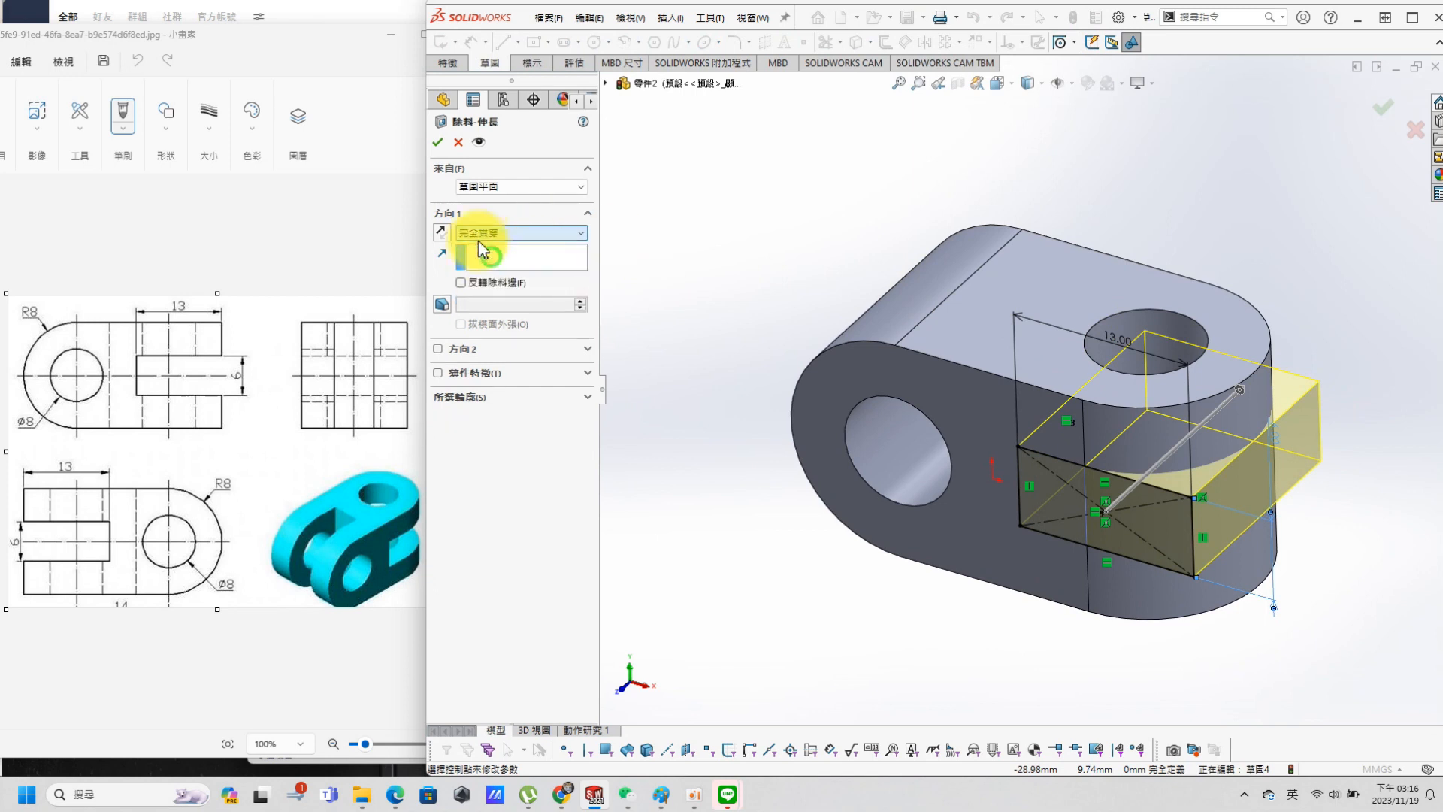
pyautogui.click(438, 143)
# Step: Sketch on the top face a center rectangle about 11 mm long opposite the hole, with its short side on the outer end edge
pyautogui.click(992, 276)
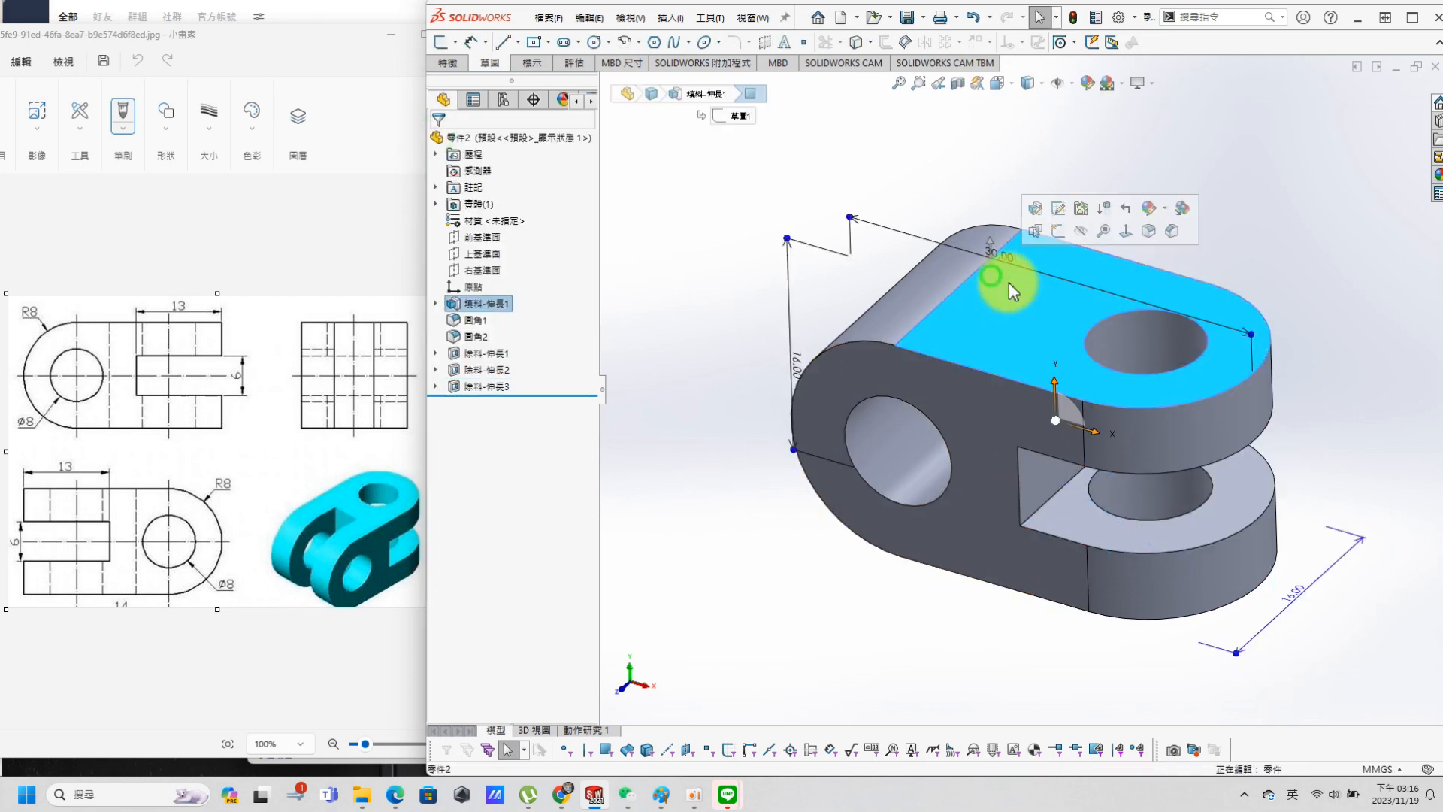
pyautogui.click(1049, 232)
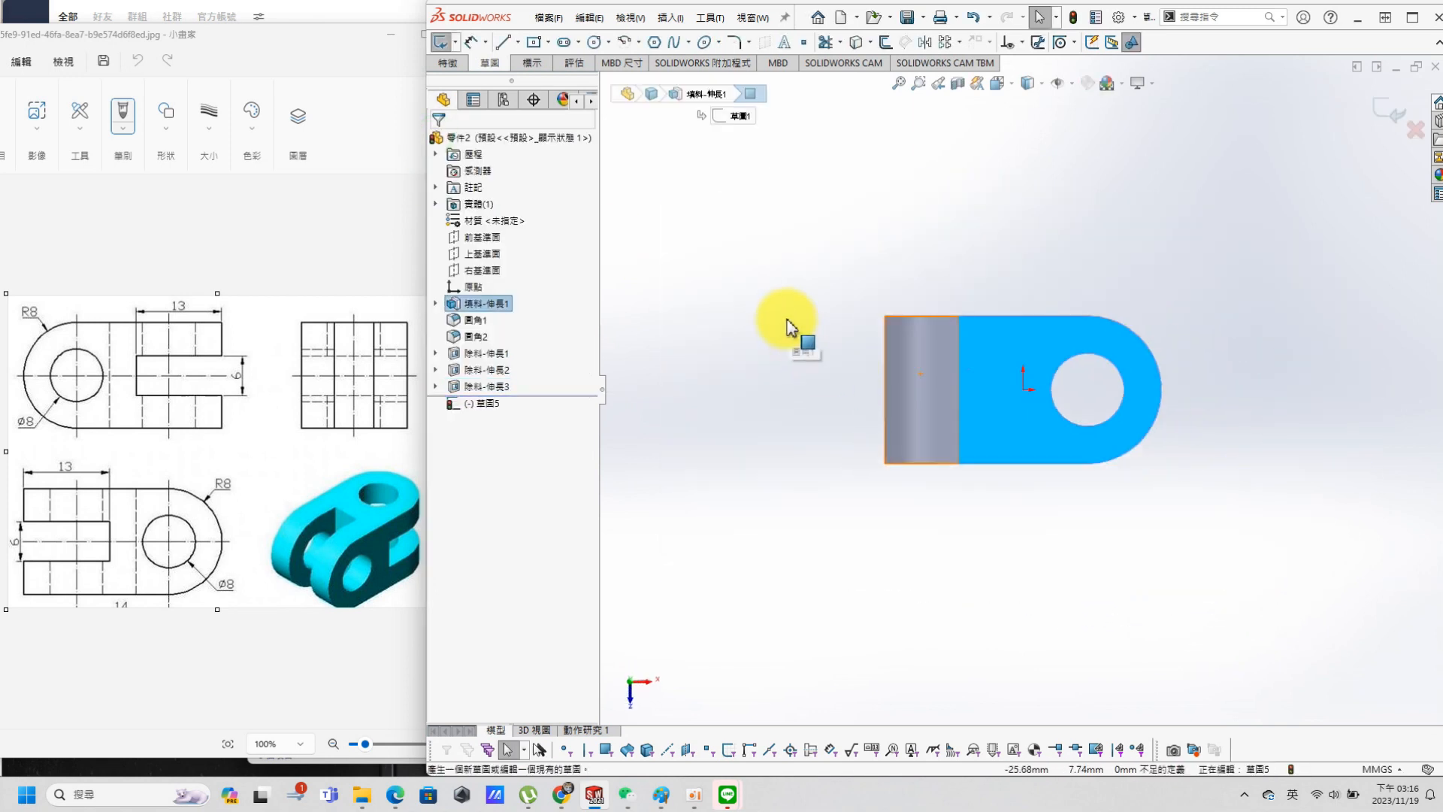
pyautogui.click(534, 42)
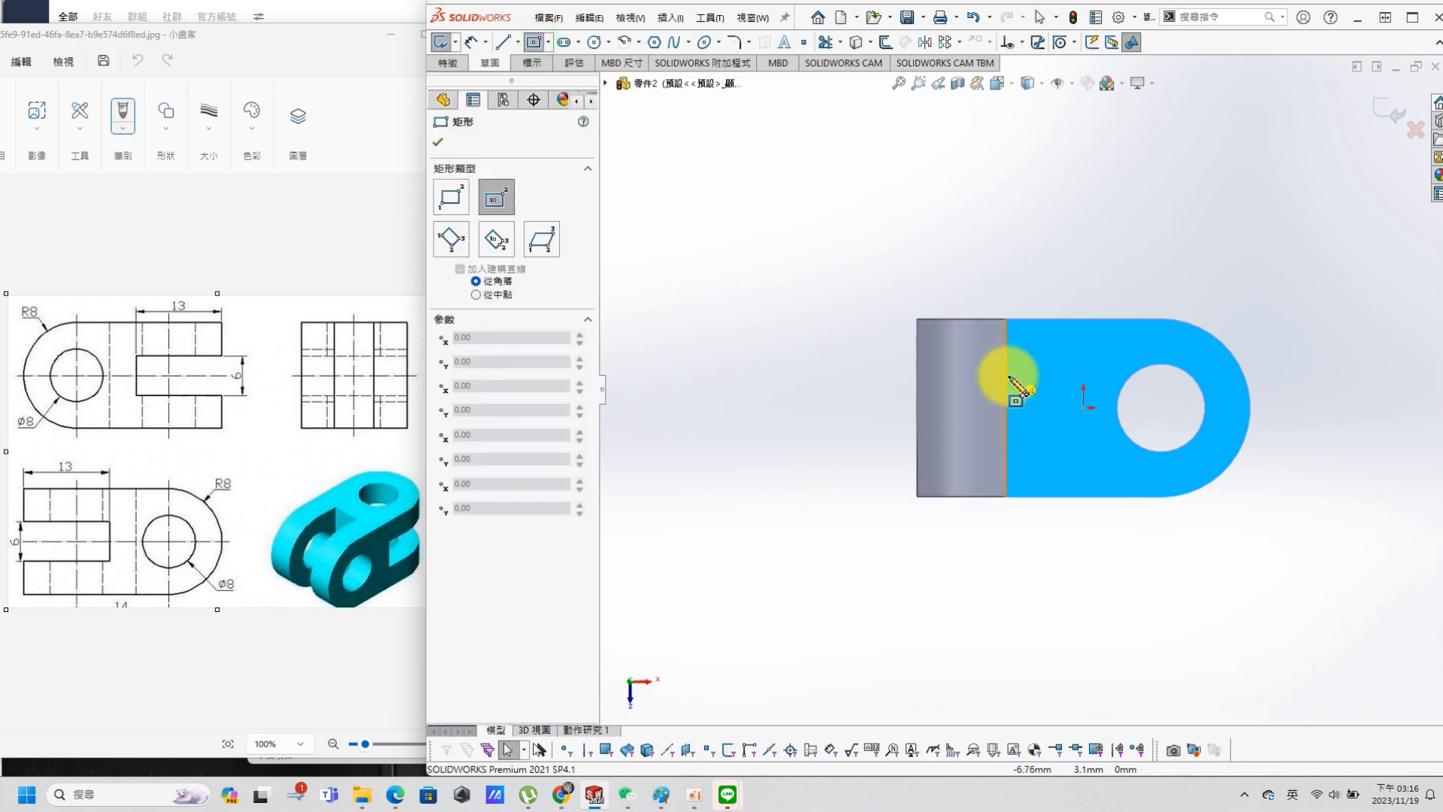
pyautogui.click(977, 407)
pyautogui.click(917, 374)
pyautogui.press('Escape')
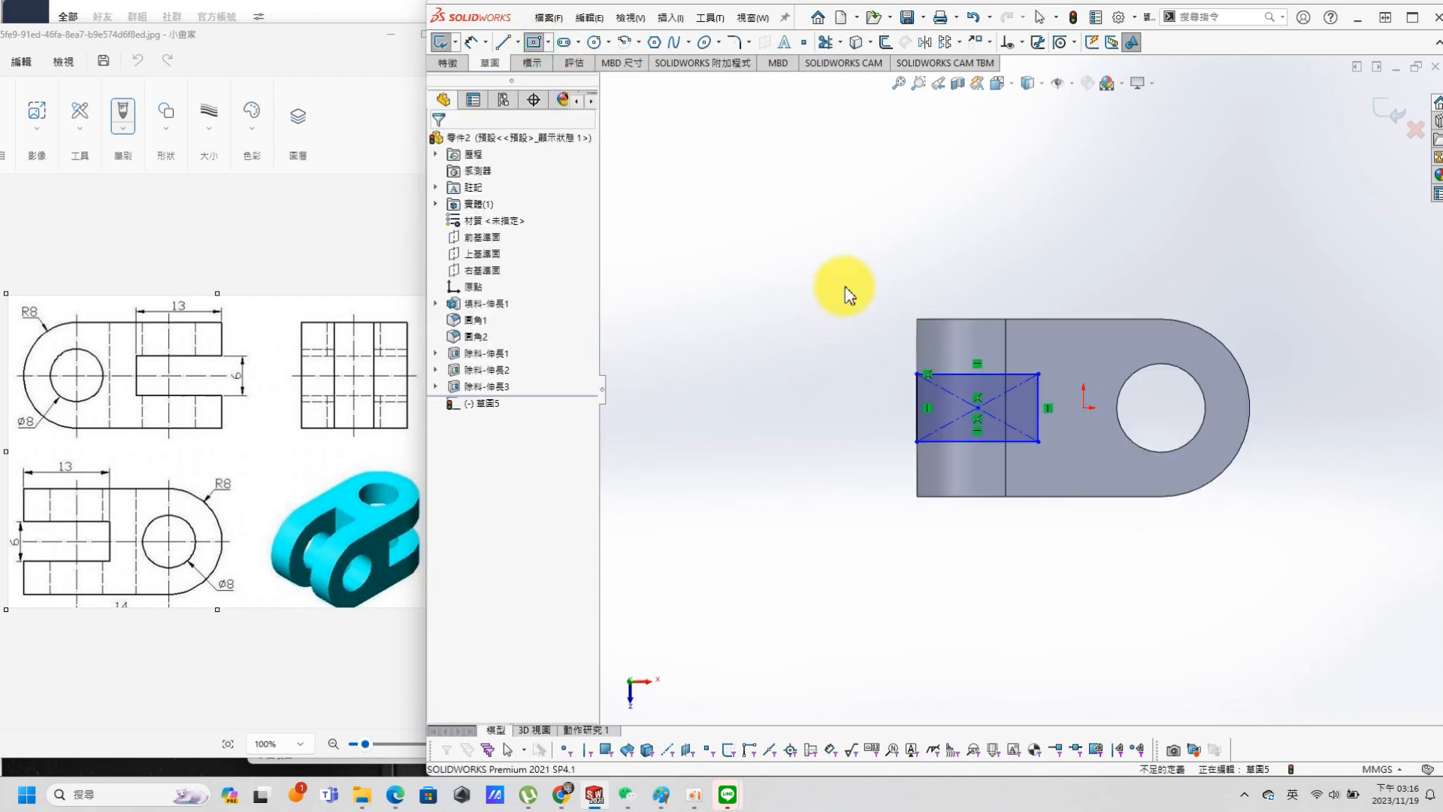
# Step: Make the top-face rectangle's center point horizontal with the sketch origin
pyautogui.click(977, 408)
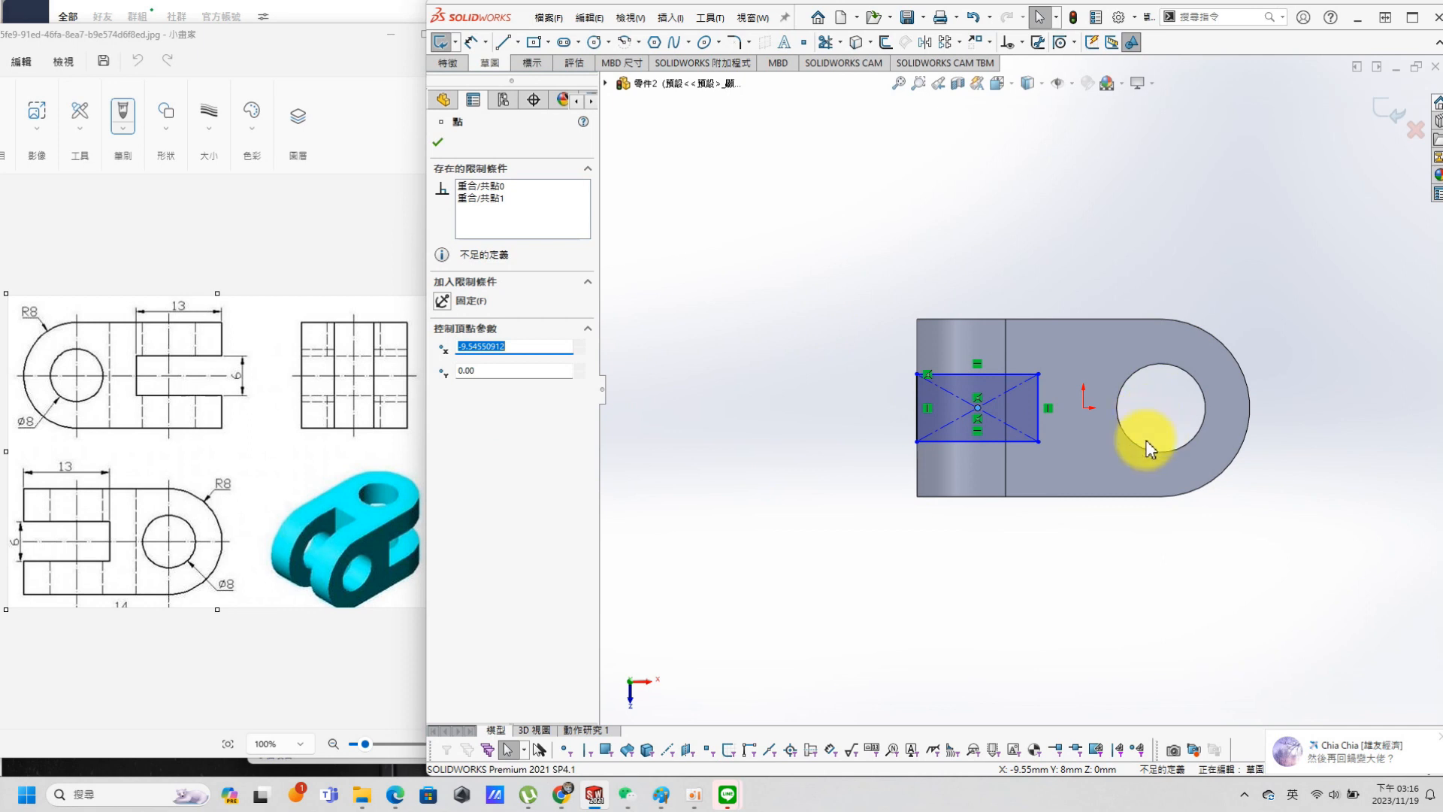
pyautogui.keyDown('ctrl'); pyautogui.click(1084, 408); pyautogui.keyUp('ctrl')
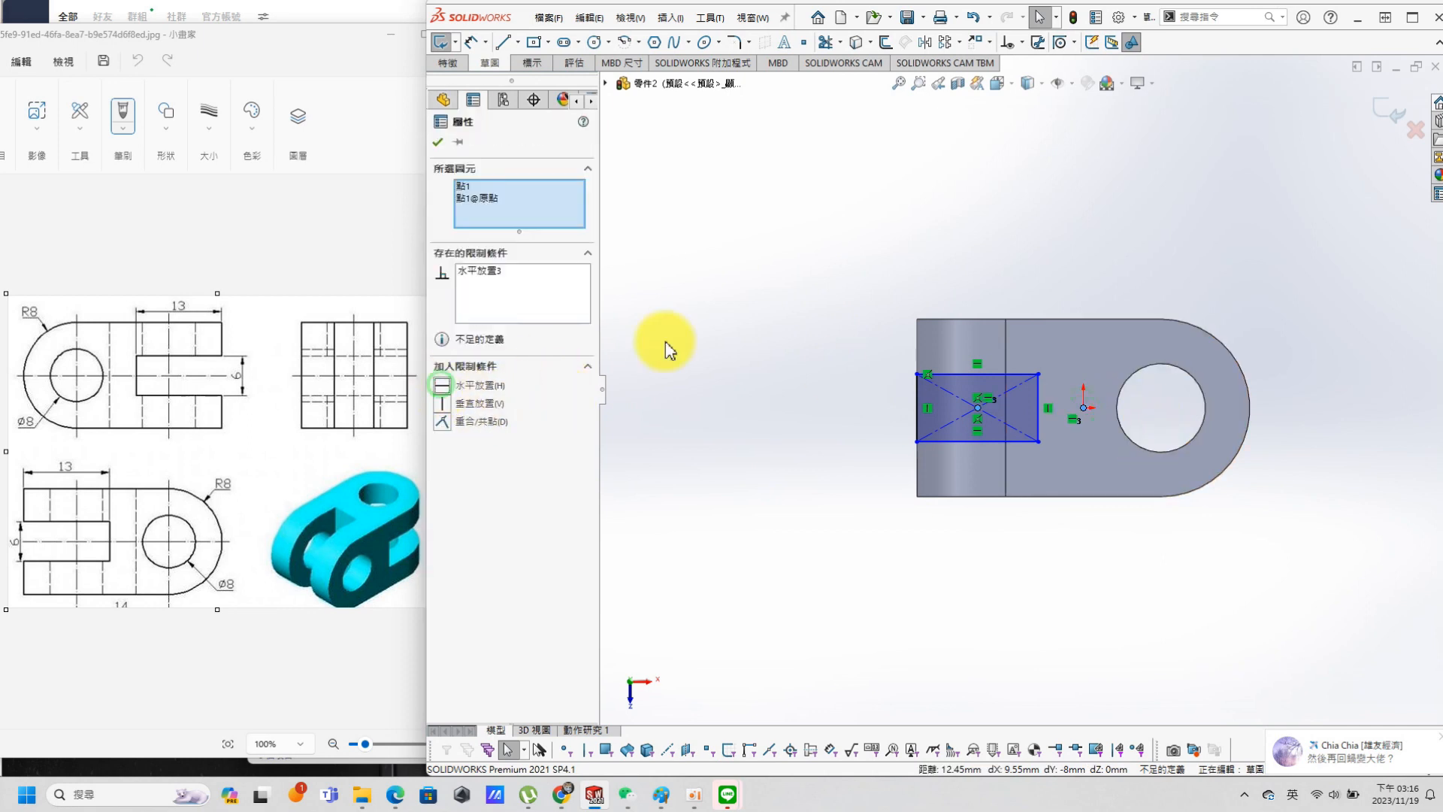
pyautogui.click(803, 221)
# Step: Dimension the top-face slot rectangle to 6 mm wide and 13 mm long
pyautogui.press('s')
pyautogui.click(860, 205)
pyautogui.click(919, 411)
pyautogui.click(833, 381)
pyautogui.press('Return')
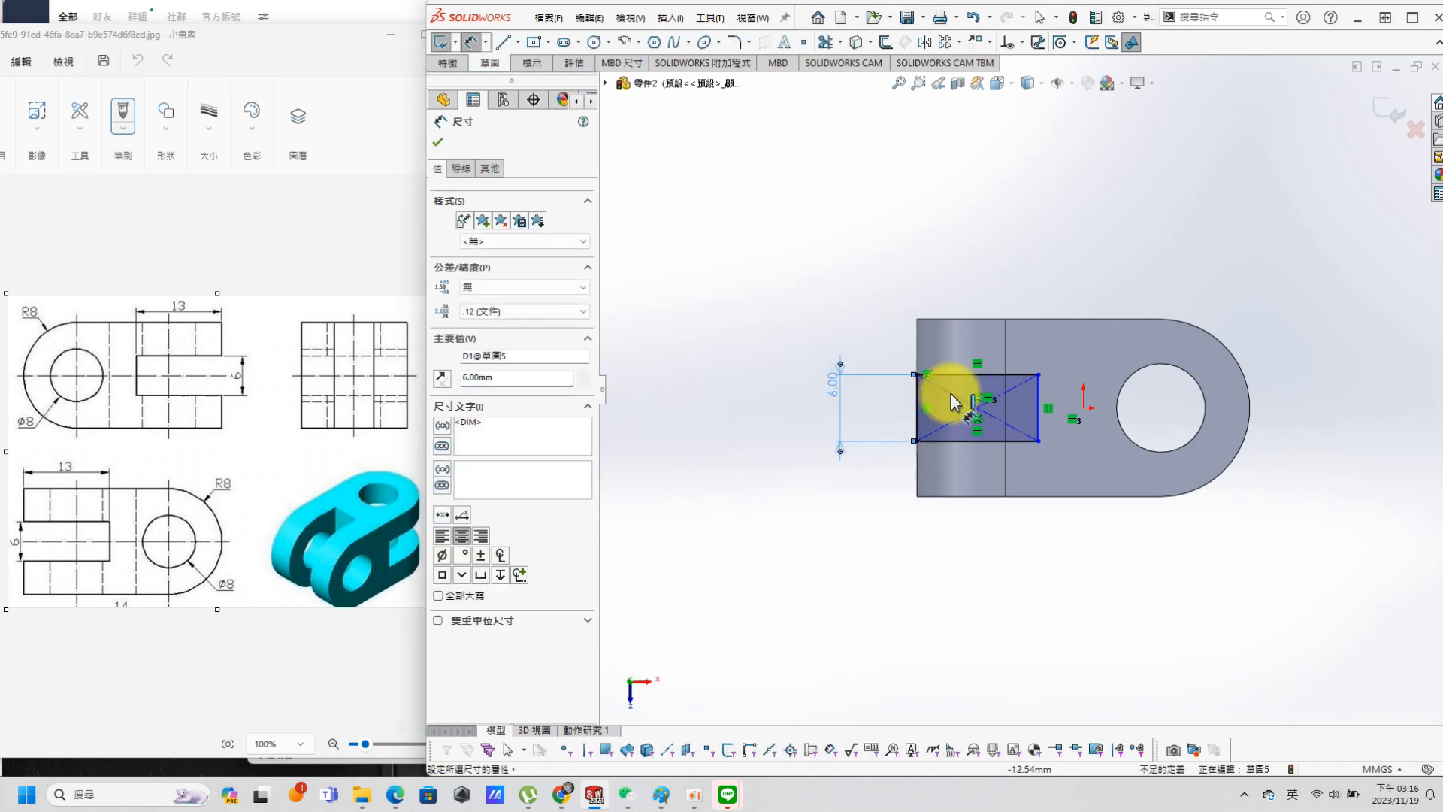
pyautogui.click(960, 385)
pyautogui.click(954, 239)
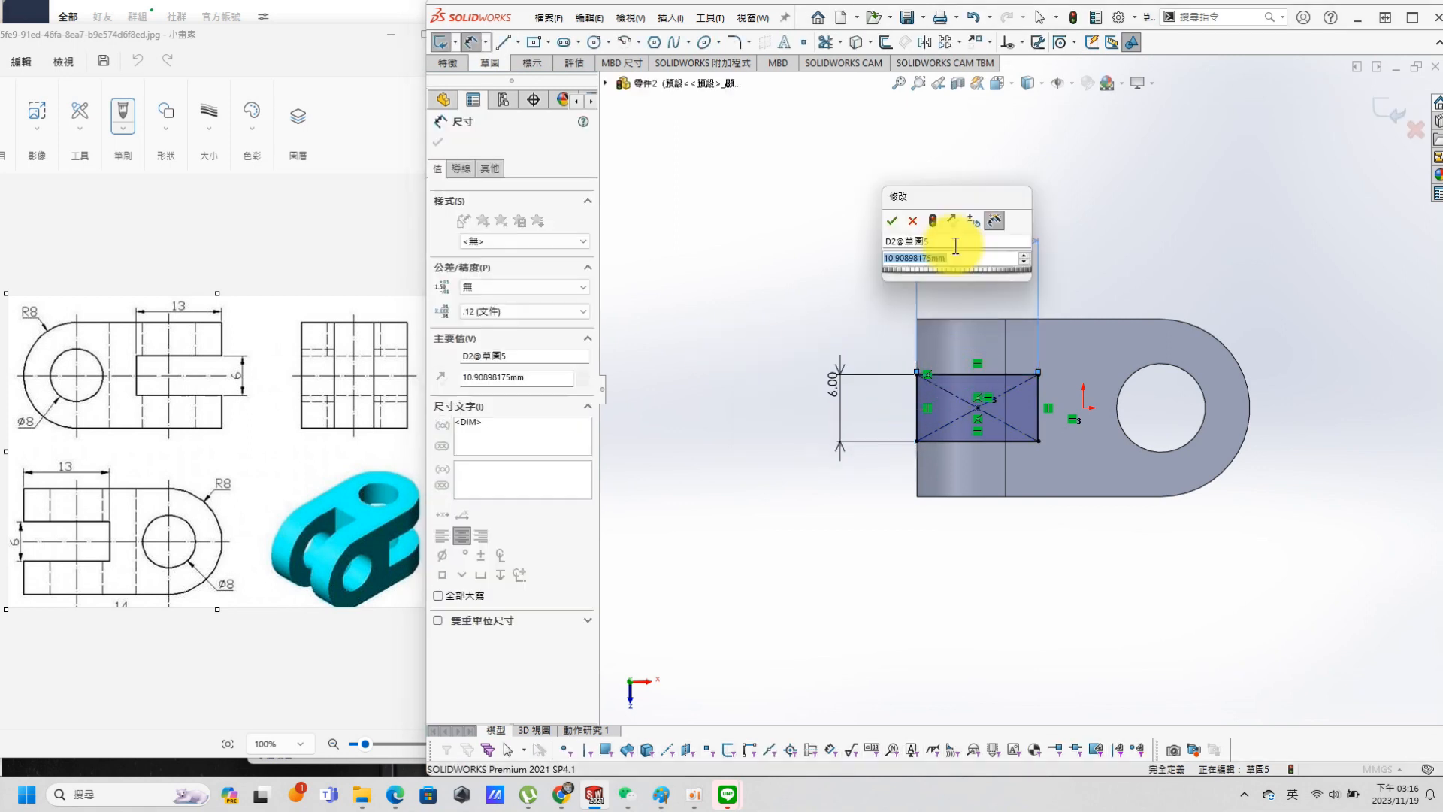
pyautogui.press('Return')
# Step: Cut the top-face slot rectangle through all of the body with an extruded cut
pyautogui.press('s')
pyautogui.click(950, 336)
pyautogui.click(488, 233)
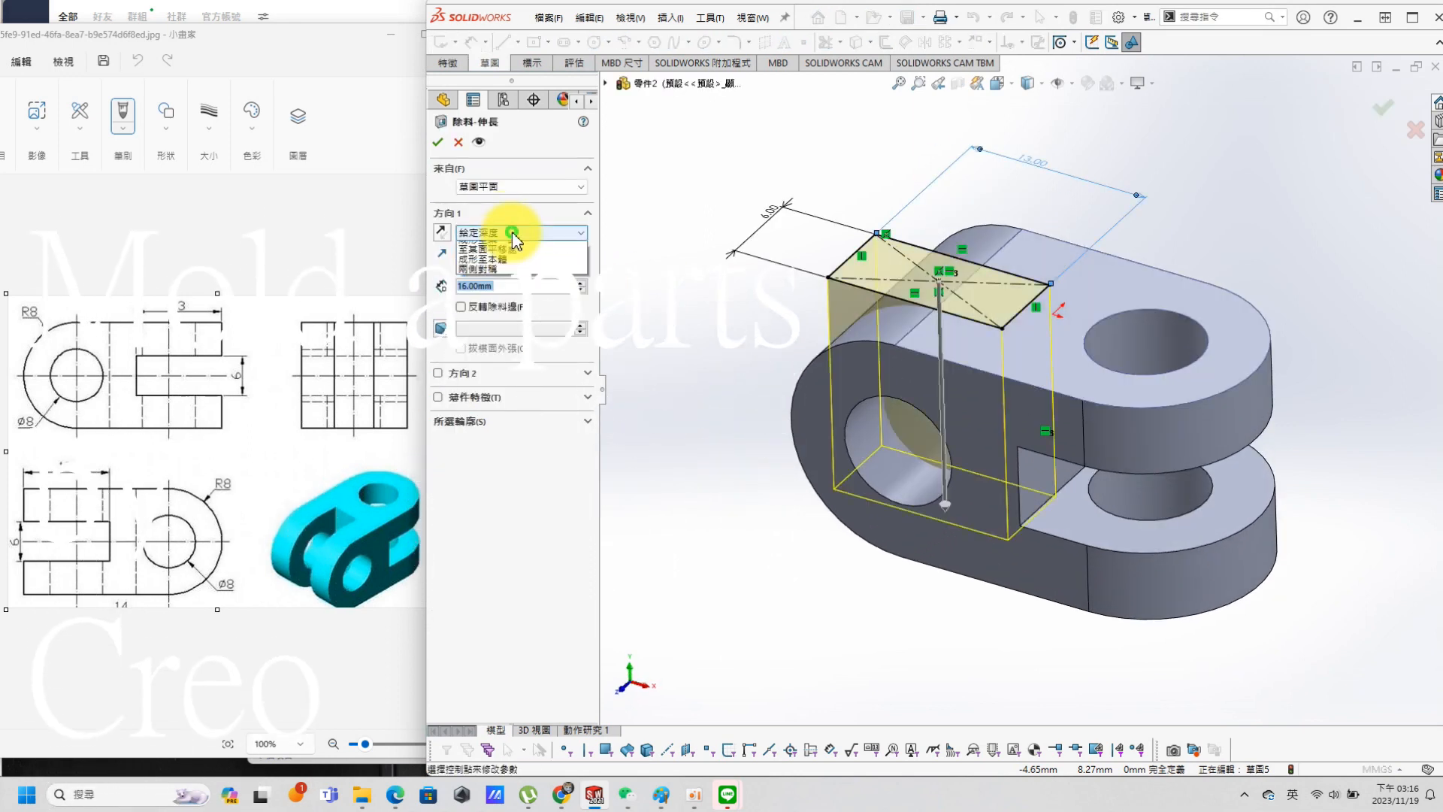
pyautogui.click(482, 252)
pyautogui.click(437, 142)
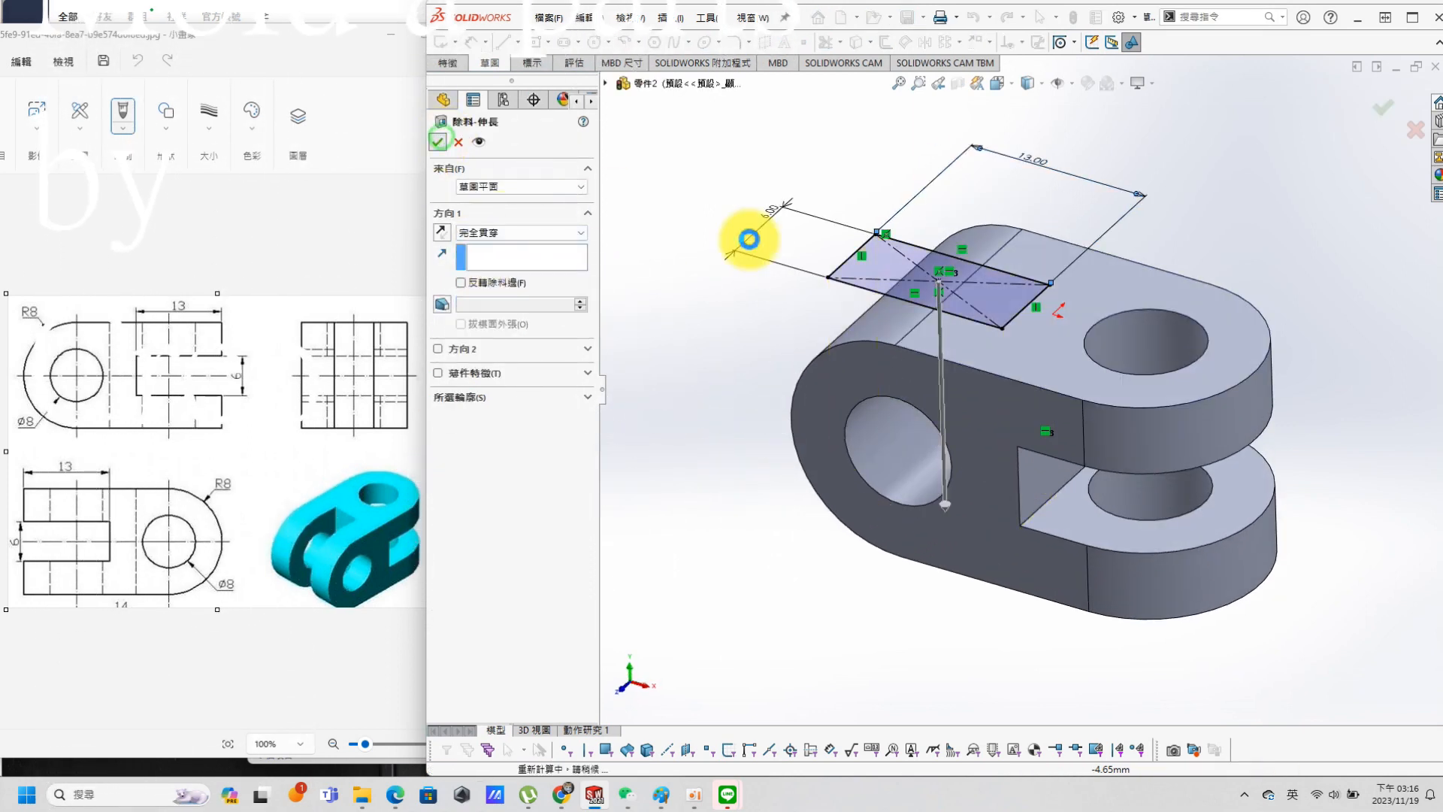
pyautogui.moveTo(915, 345); pyautogui.dragTo(1037, 419, button='middle')
pyautogui.scroll(-3, 1059, 259)
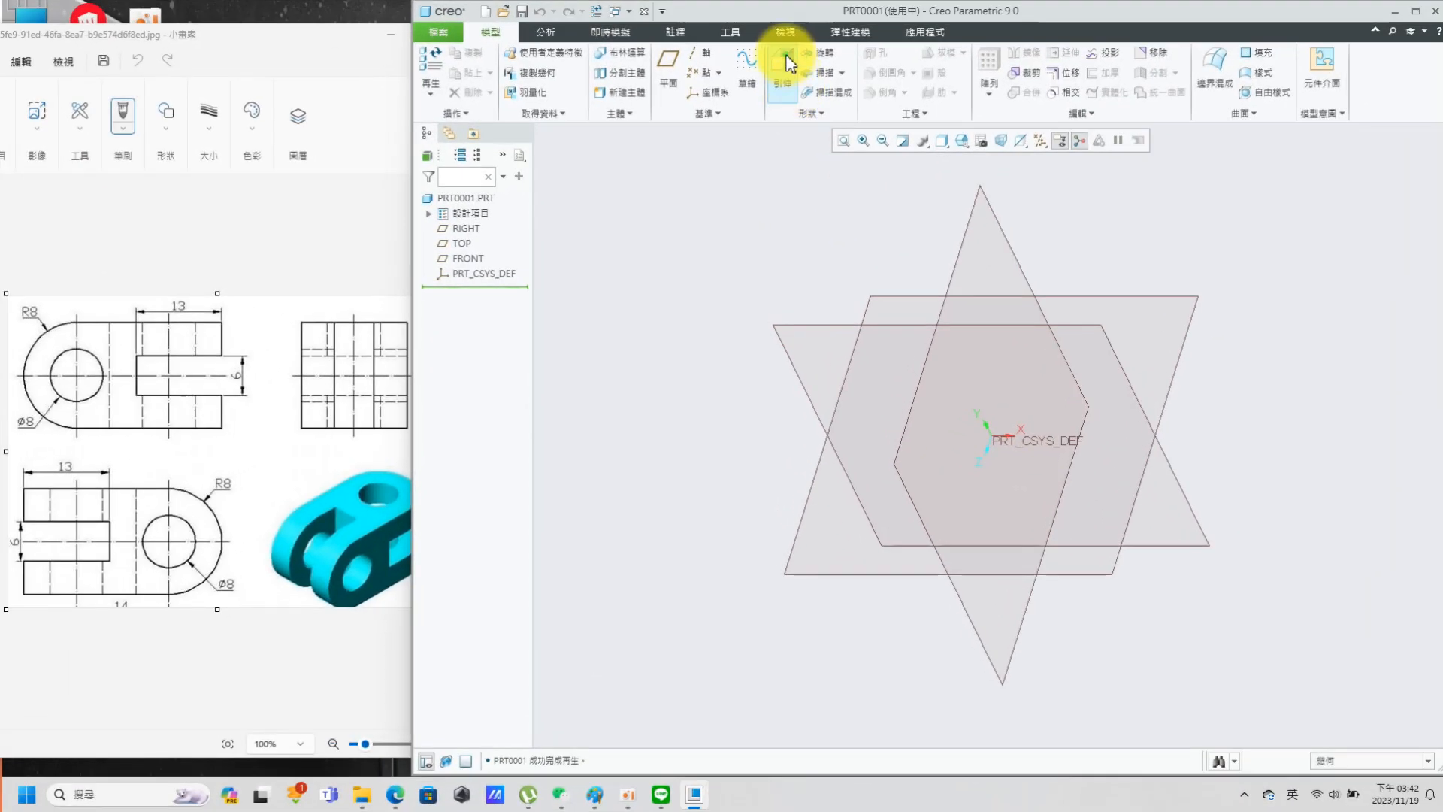
# Step: Switch to Creo Parametric and start an Extrude sketch on the FRONT plane, viewed straight on
pyautogui.click(781, 85)
pyautogui.click(795, 330)
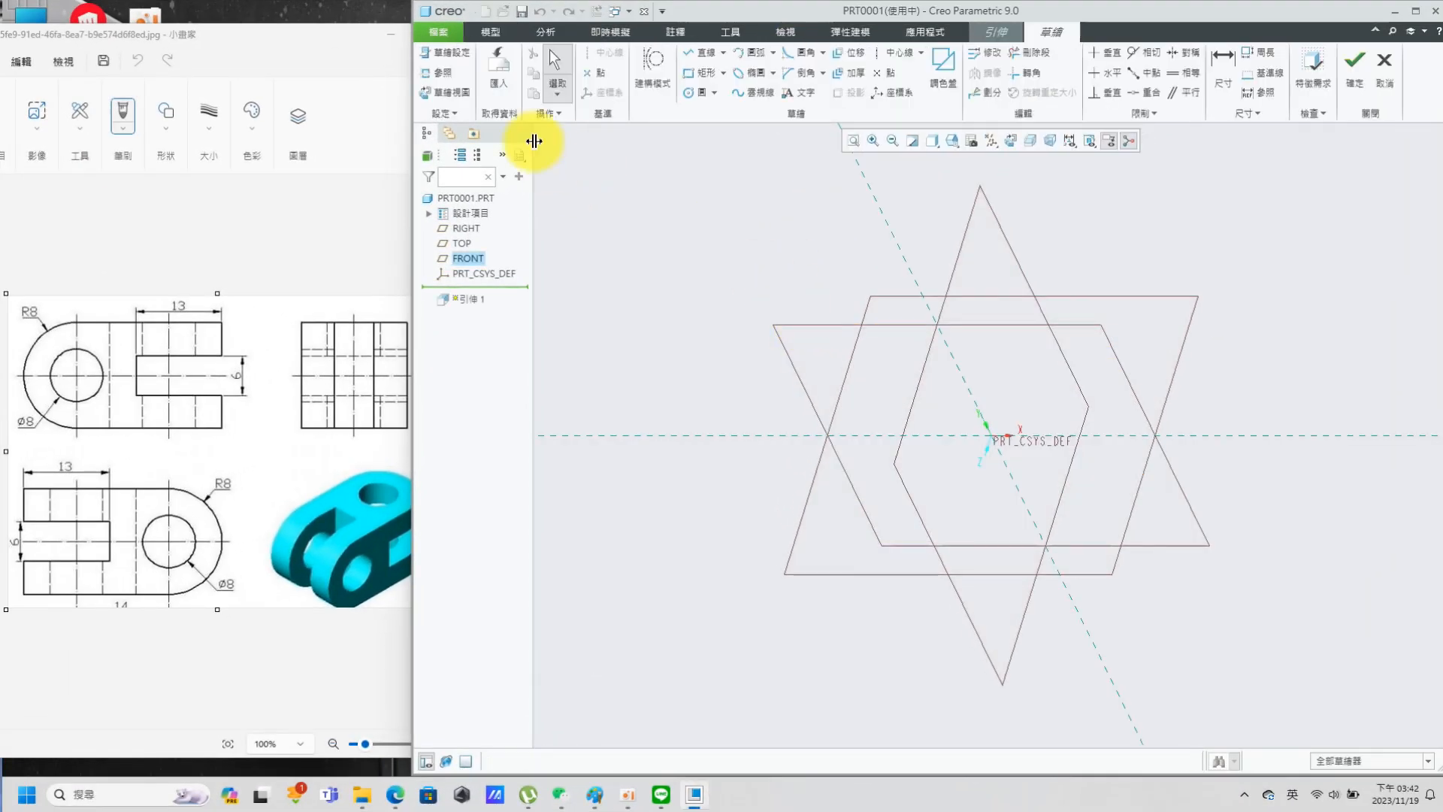
pyautogui.click(452, 94)
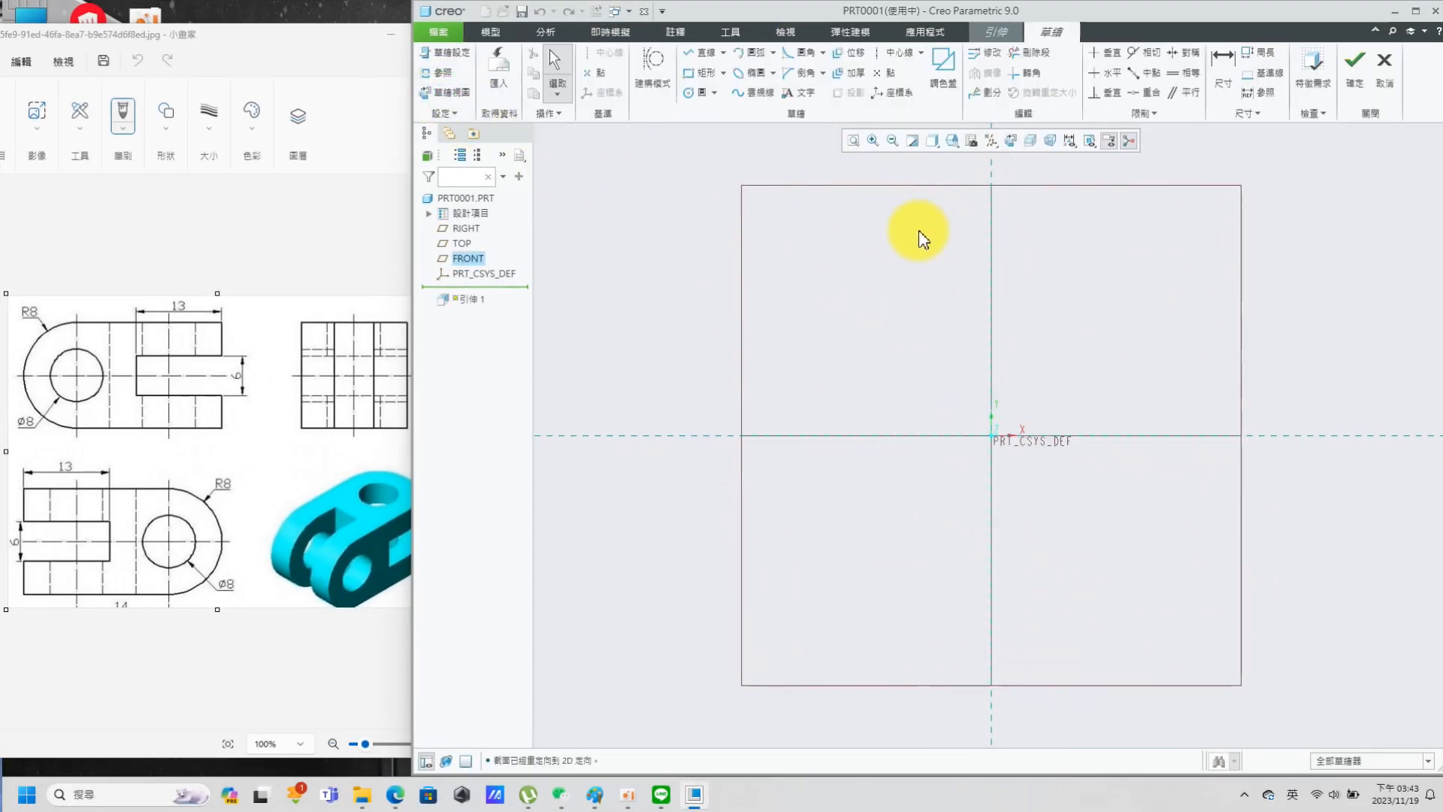
# Step: Draw a center rectangle about 378 units high, centered on the sketch origin
pyautogui.click(723, 73)
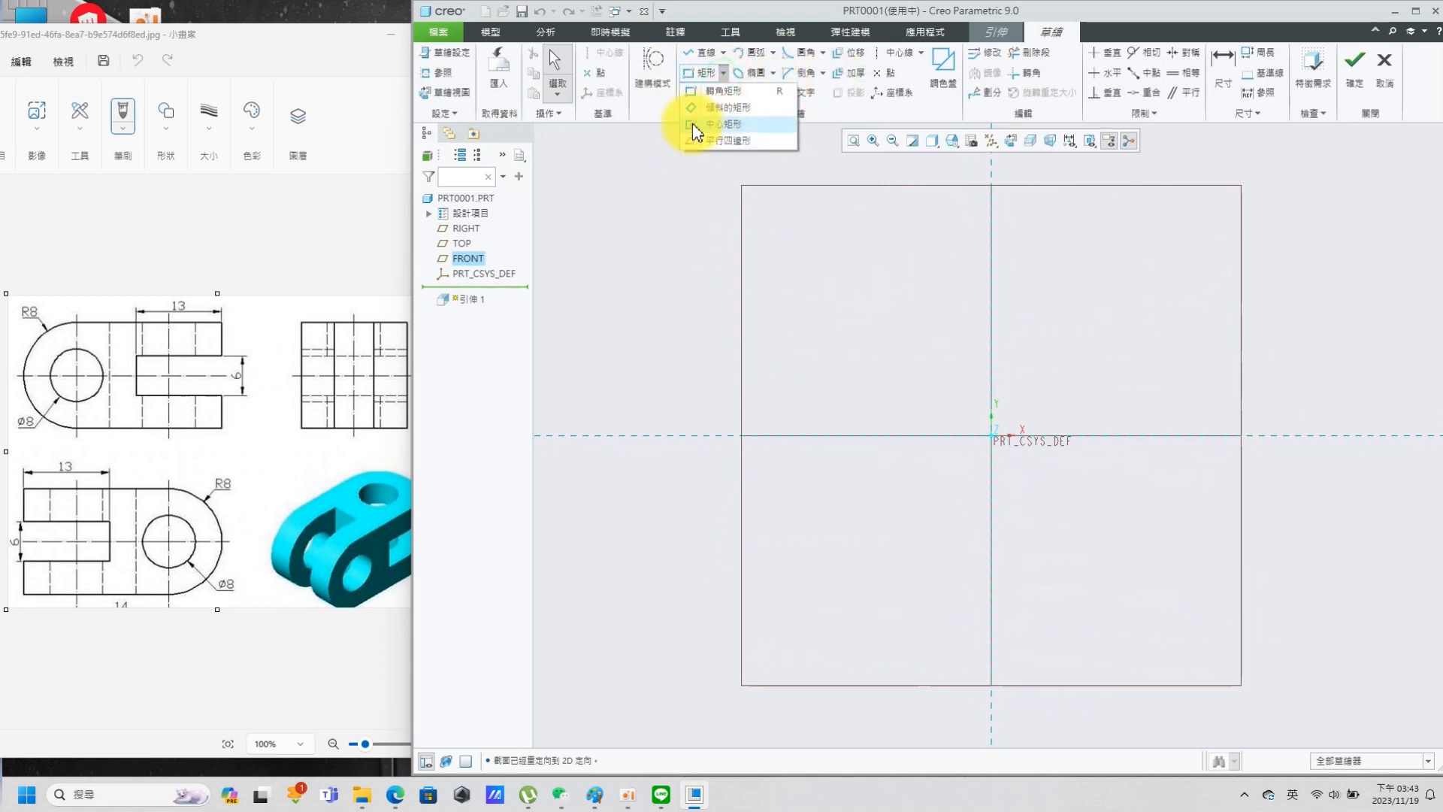
pyautogui.click(689, 123)
pyautogui.click(991, 436)
pyautogui.click(691, 250)
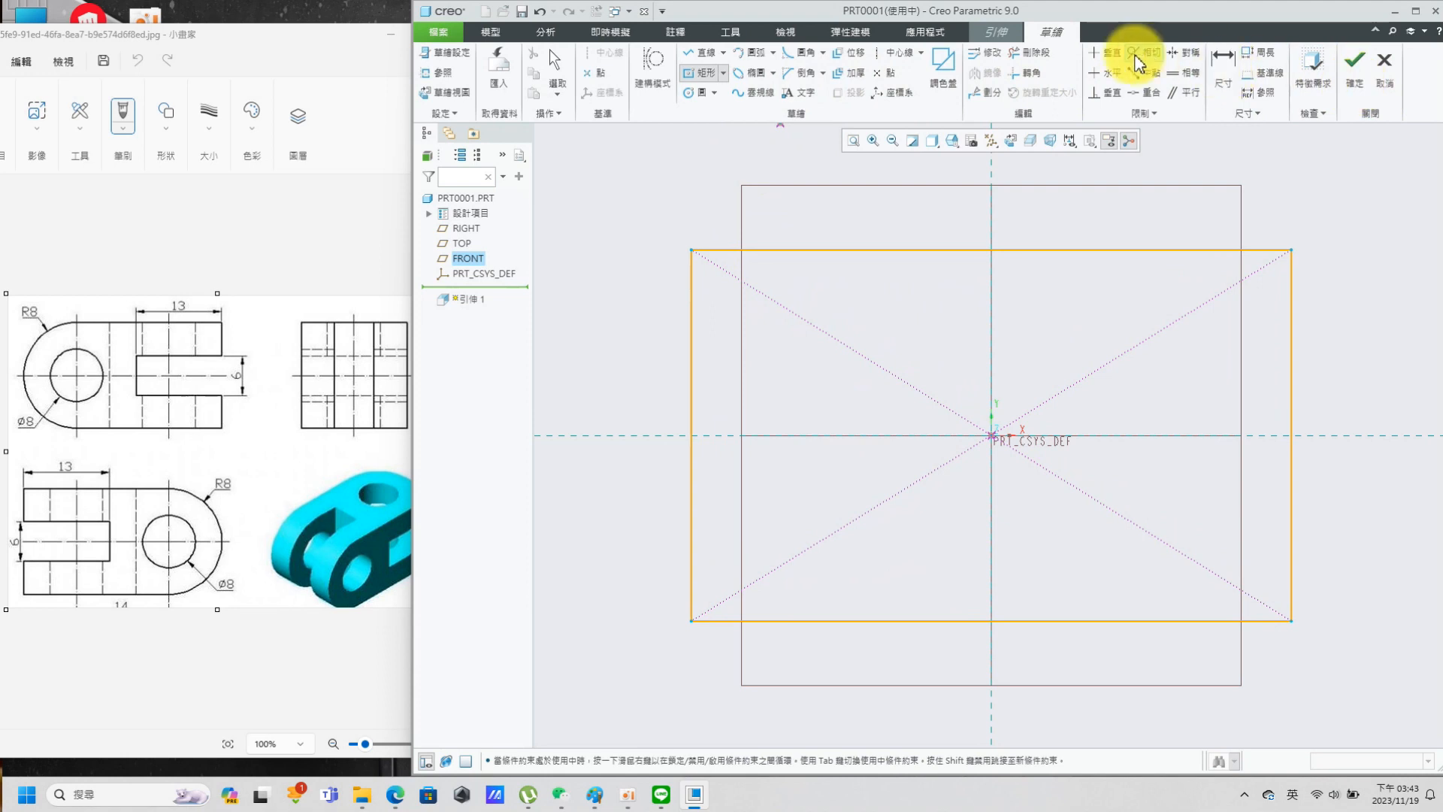
# Step: Set the rectangle's length to 14+8+8 (30 mm) and its height to 16 mm
pyautogui.click(1222, 64)
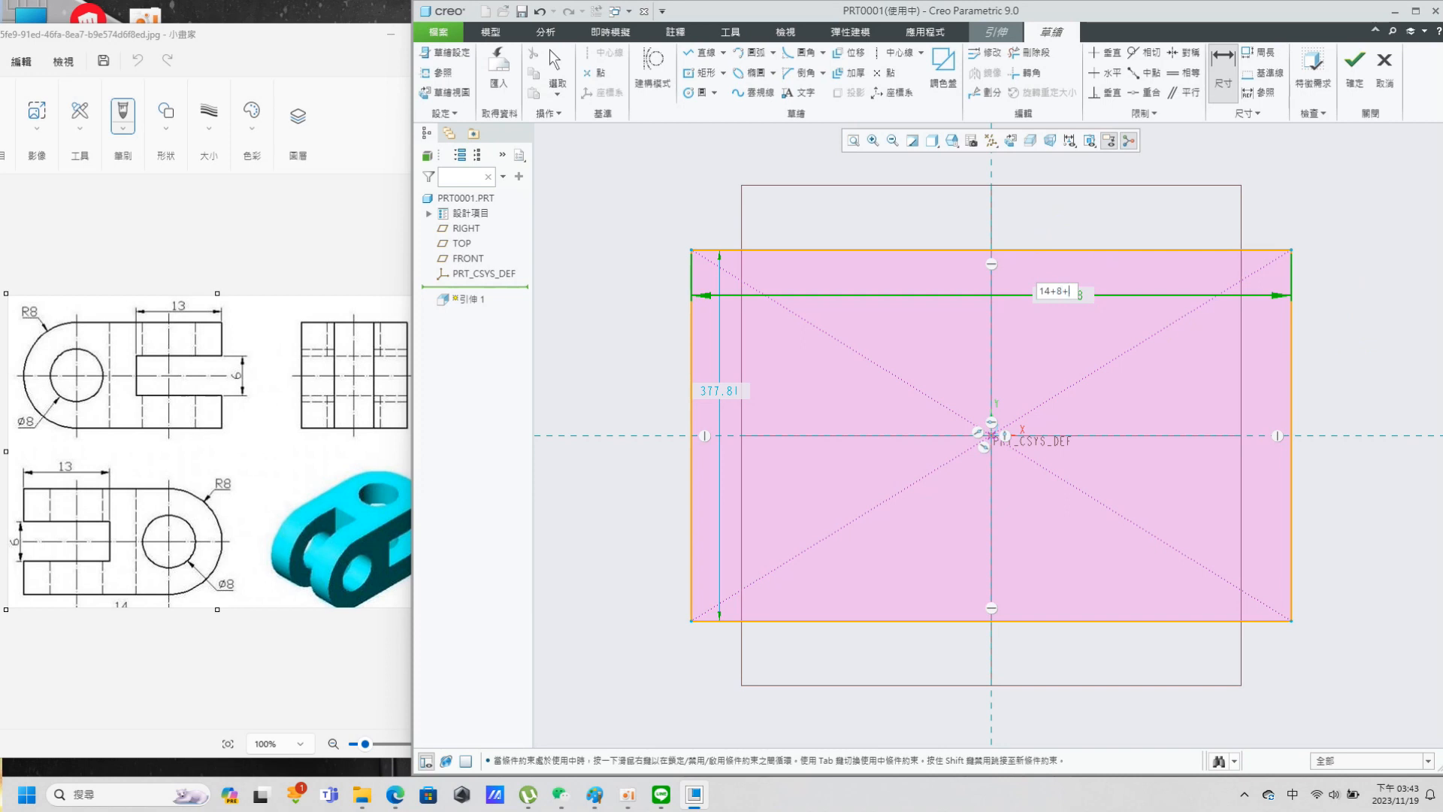
pyautogui.press('Return')
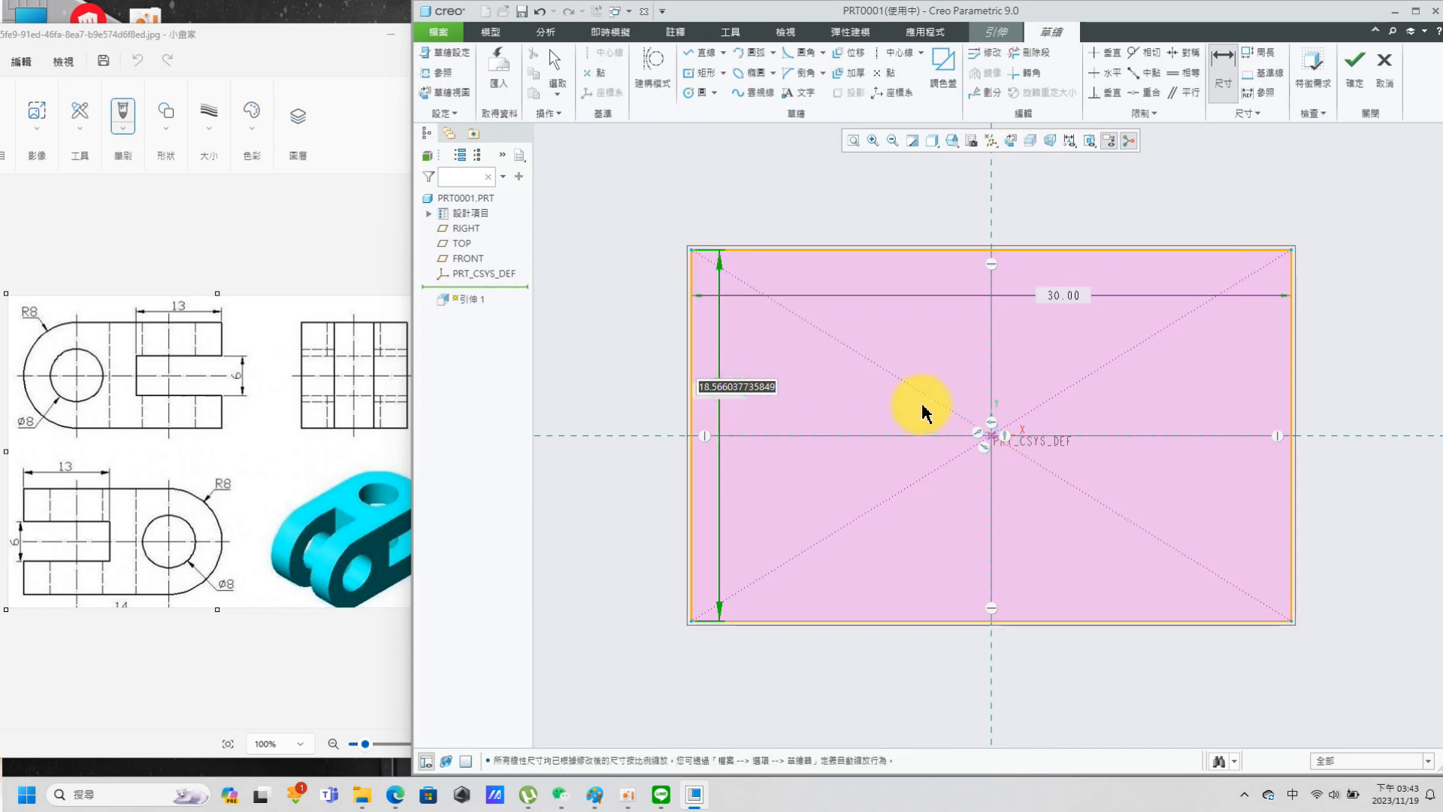
pyautogui.write('16')
pyautogui.press('Return')
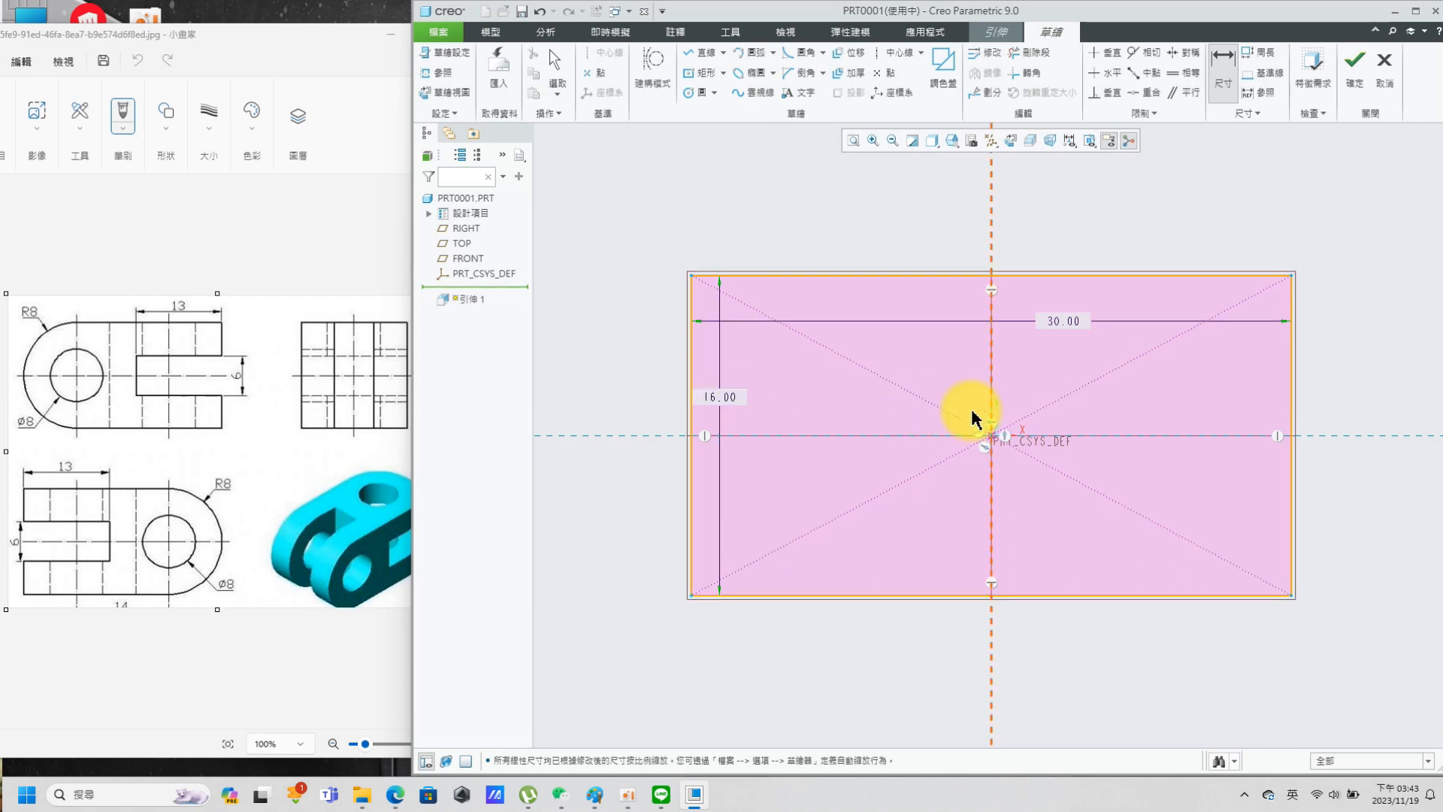
# Step: Finish the sketch and extrude the rectangle 16 mm symmetrically about the sketch plane
pyautogui.moveTo(827, 230)
pyautogui.mouseDown(button='middle')
pyautogui.moveTo(790, 322)
pyautogui.moveTo(844, 281)
pyautogui.moveTo(941, 313)
pyautogui.moveTo(1128, 163)
pyautogui.mouseUp(button='middle')
pyautogui.click(1351, 66)
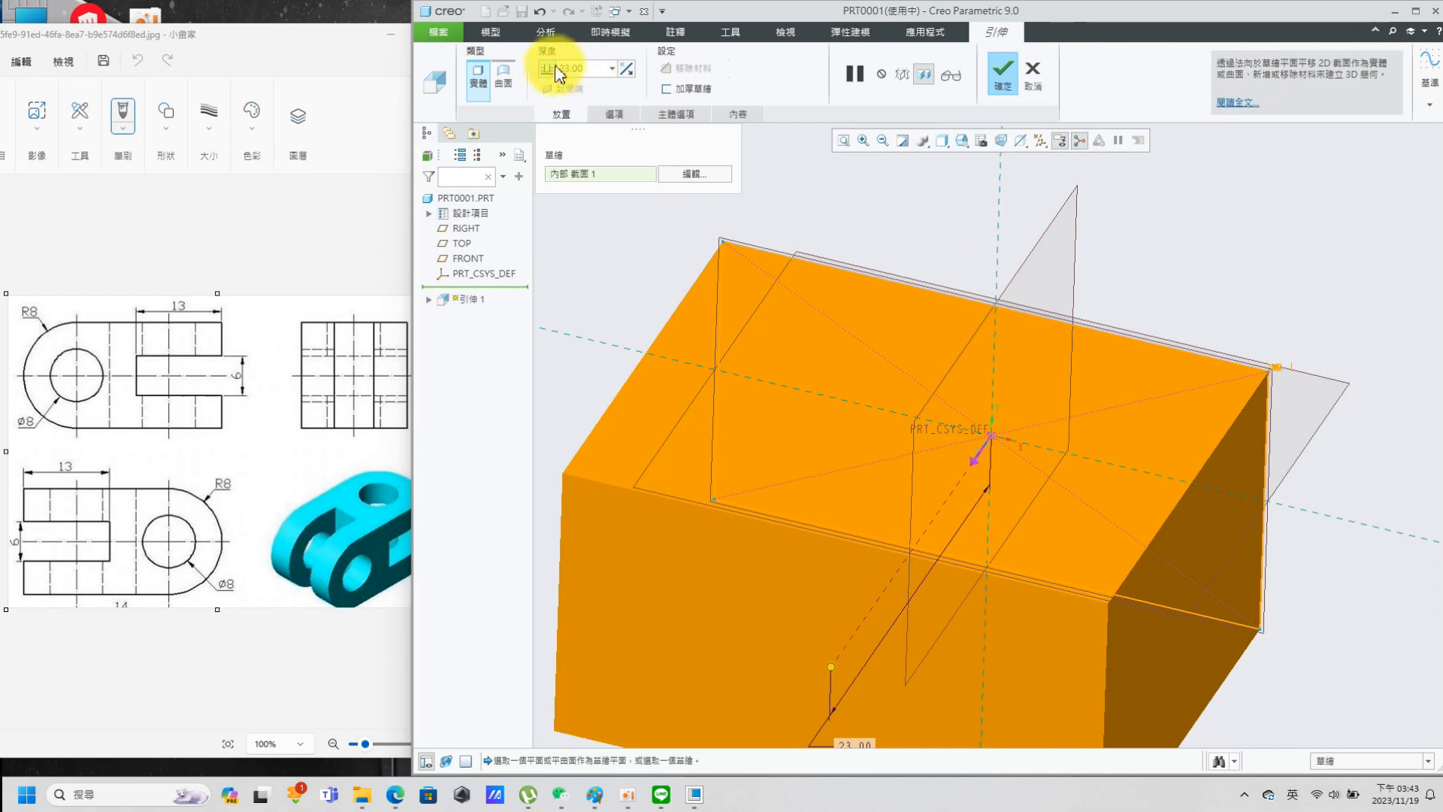
pyautogui.click(565, 105)
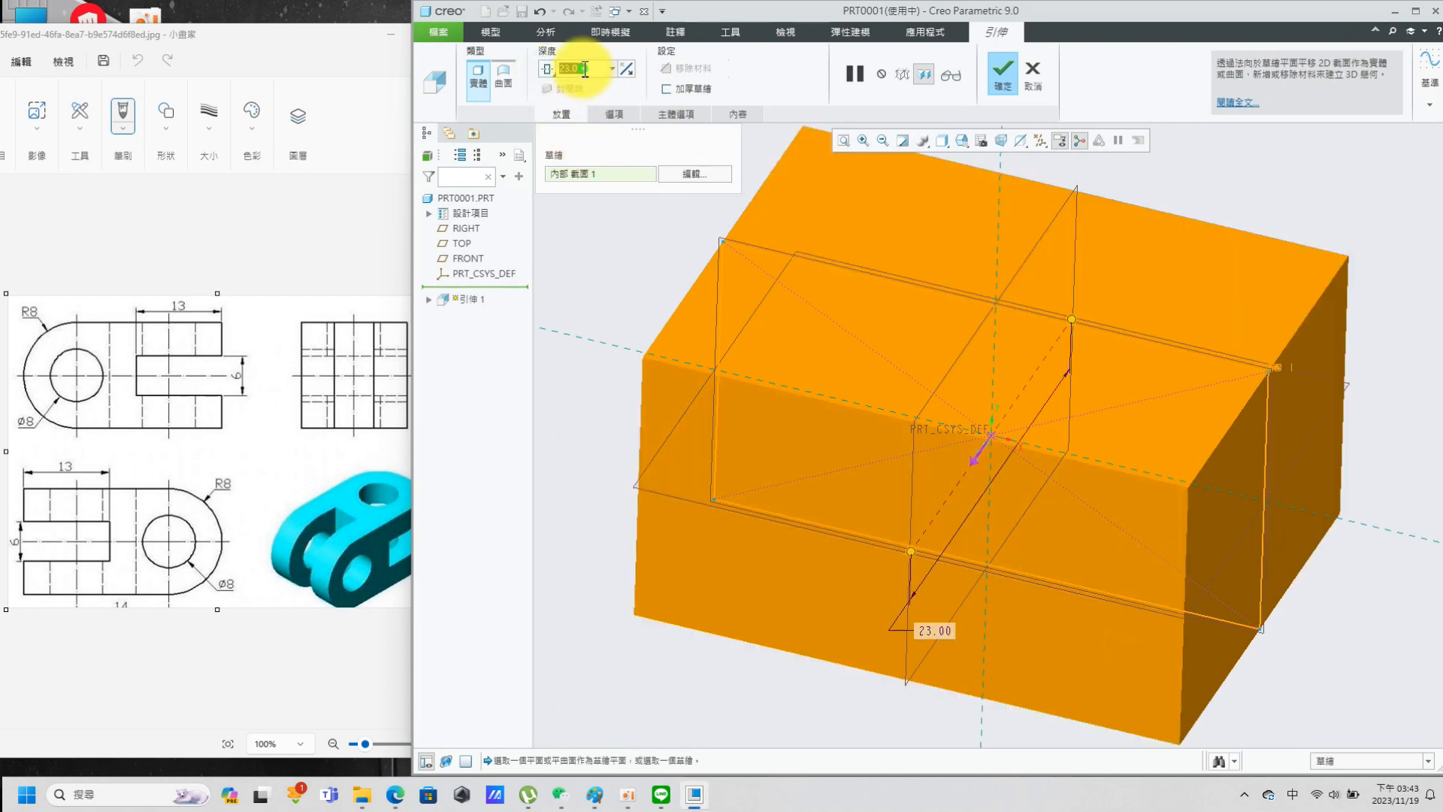
pyautogui.write('16')
pyautogui.press('Return')
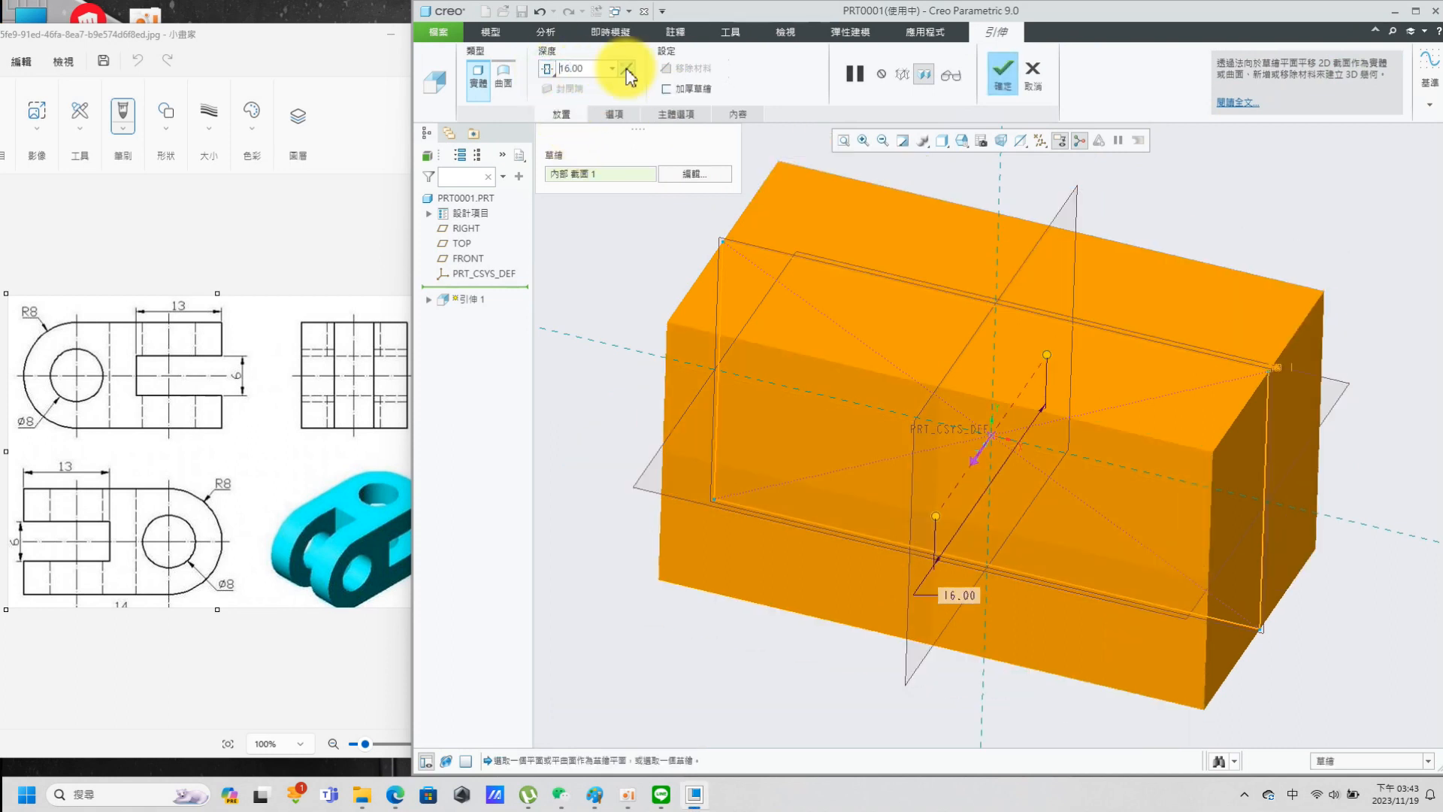
pyautogui.click(996, 85)
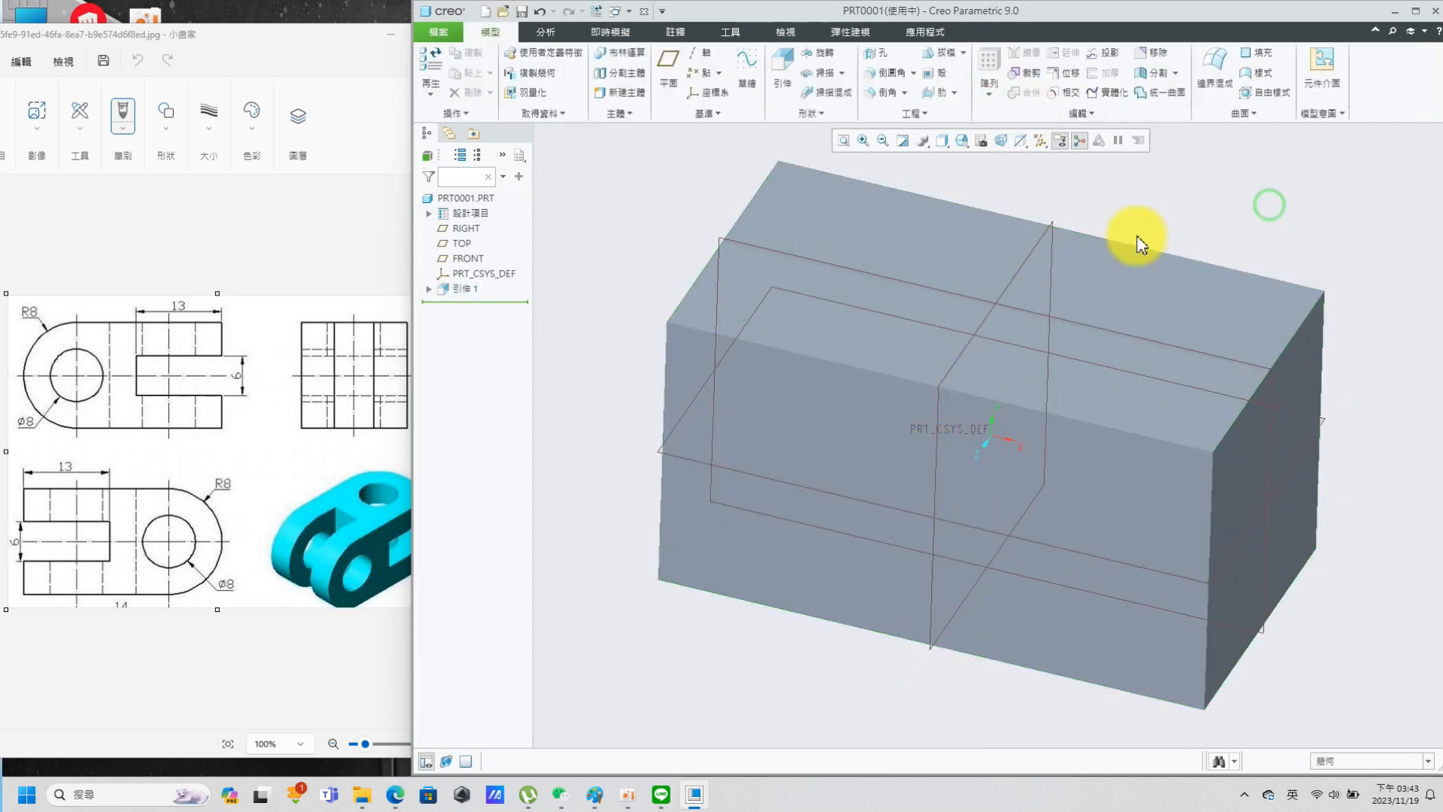
# Step: Change the model display style to shaded with edges
pyautogui.click(942, 142)
pyautogui.click(944, 184)
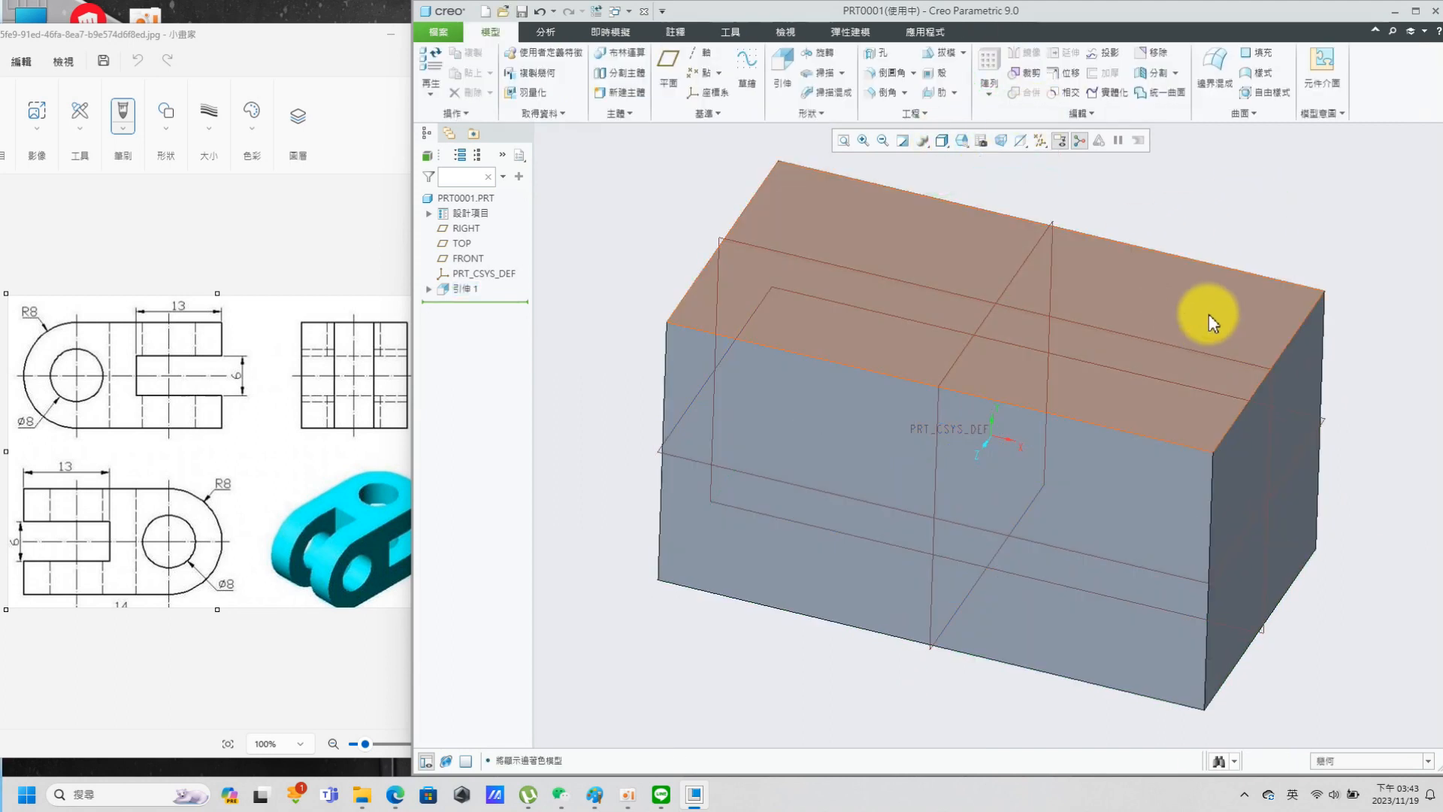
pyautogui.scroll(2, 1165, 194)
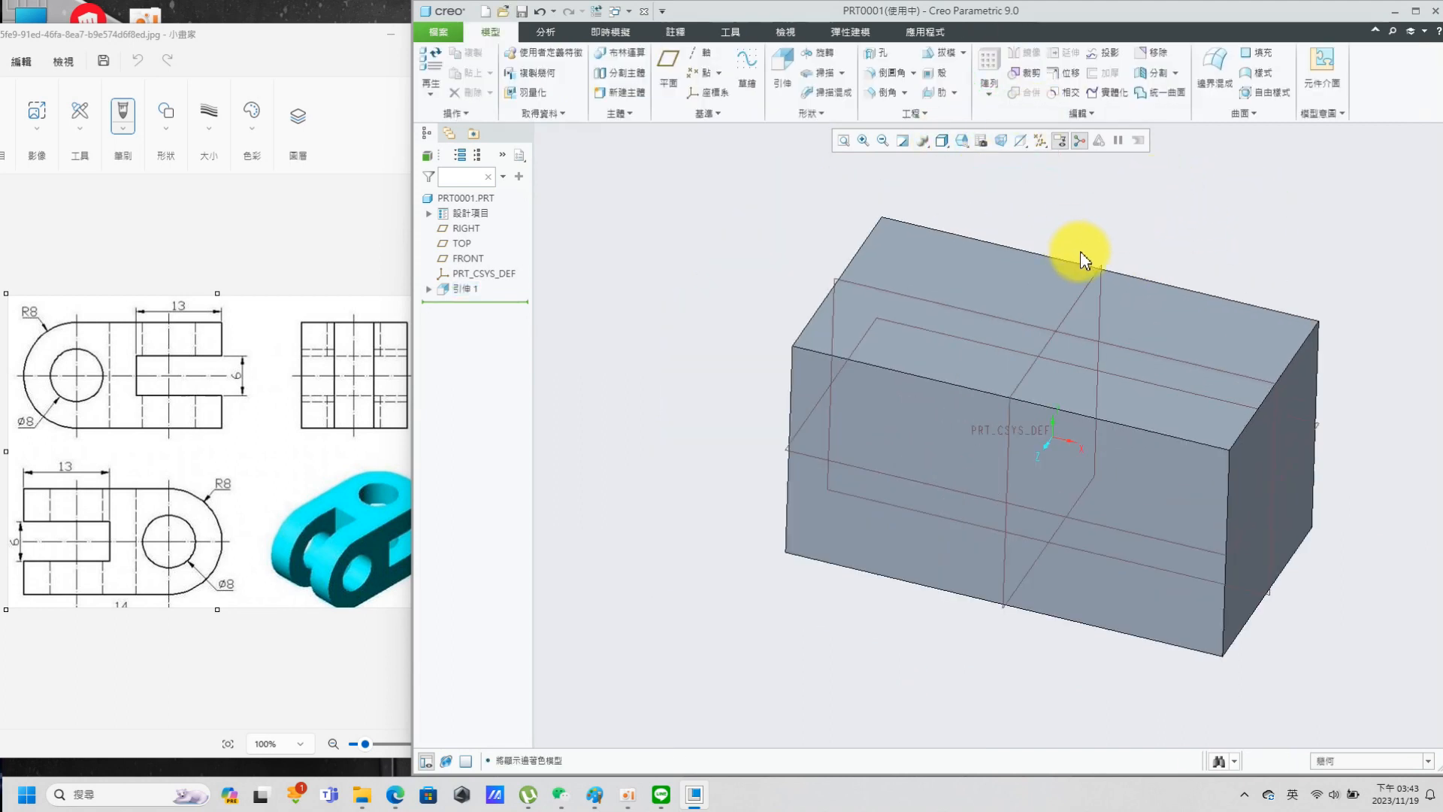
# Step: Round four block edges with an 8 mm radius, two at each end, making the two rounded ends perpendicular to each other
pyautogui.moveTo(1063, 296); pyautogui.dragTo(1128, 304, button='middle')
pyautogui.click(678, 239)
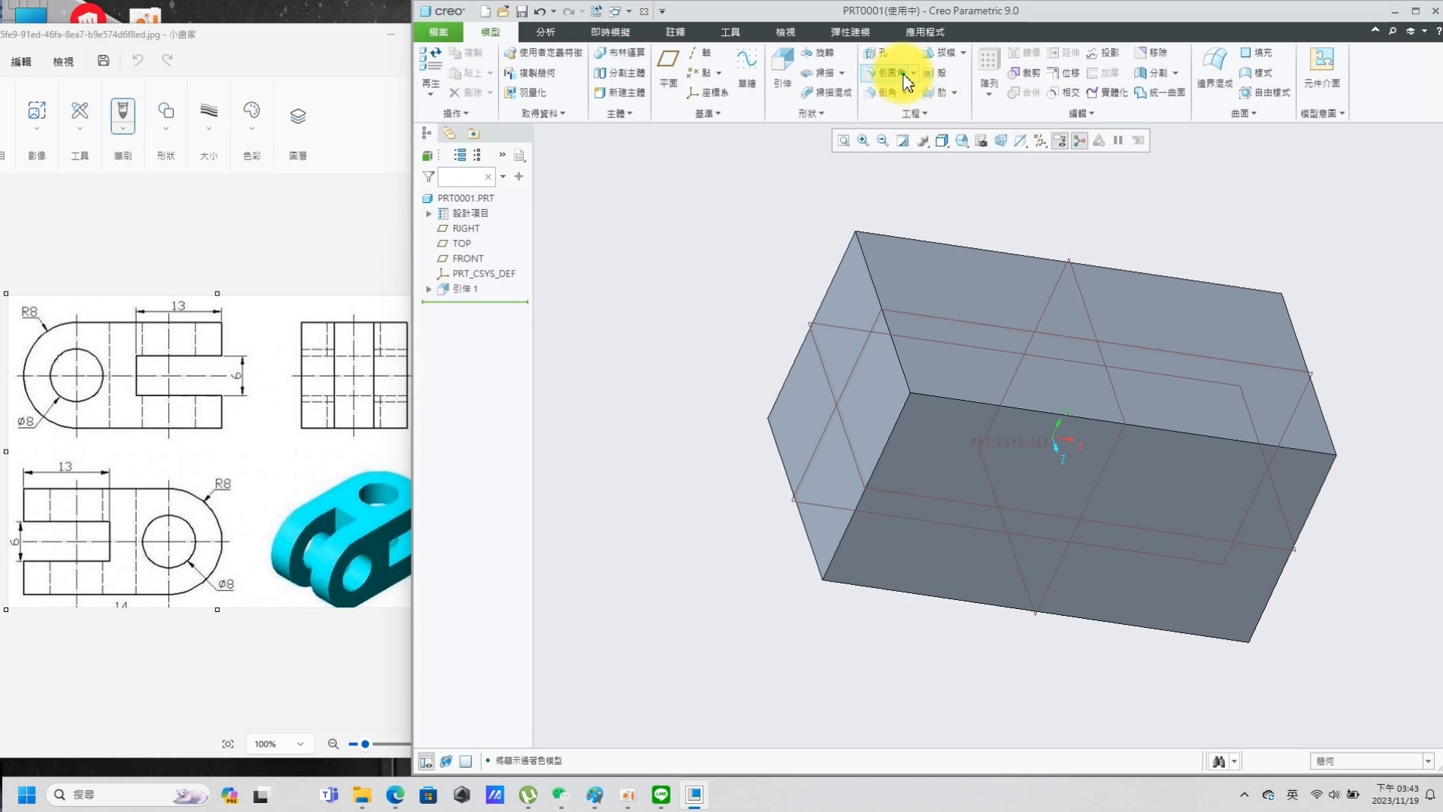
pyautogui.click(906, 78)
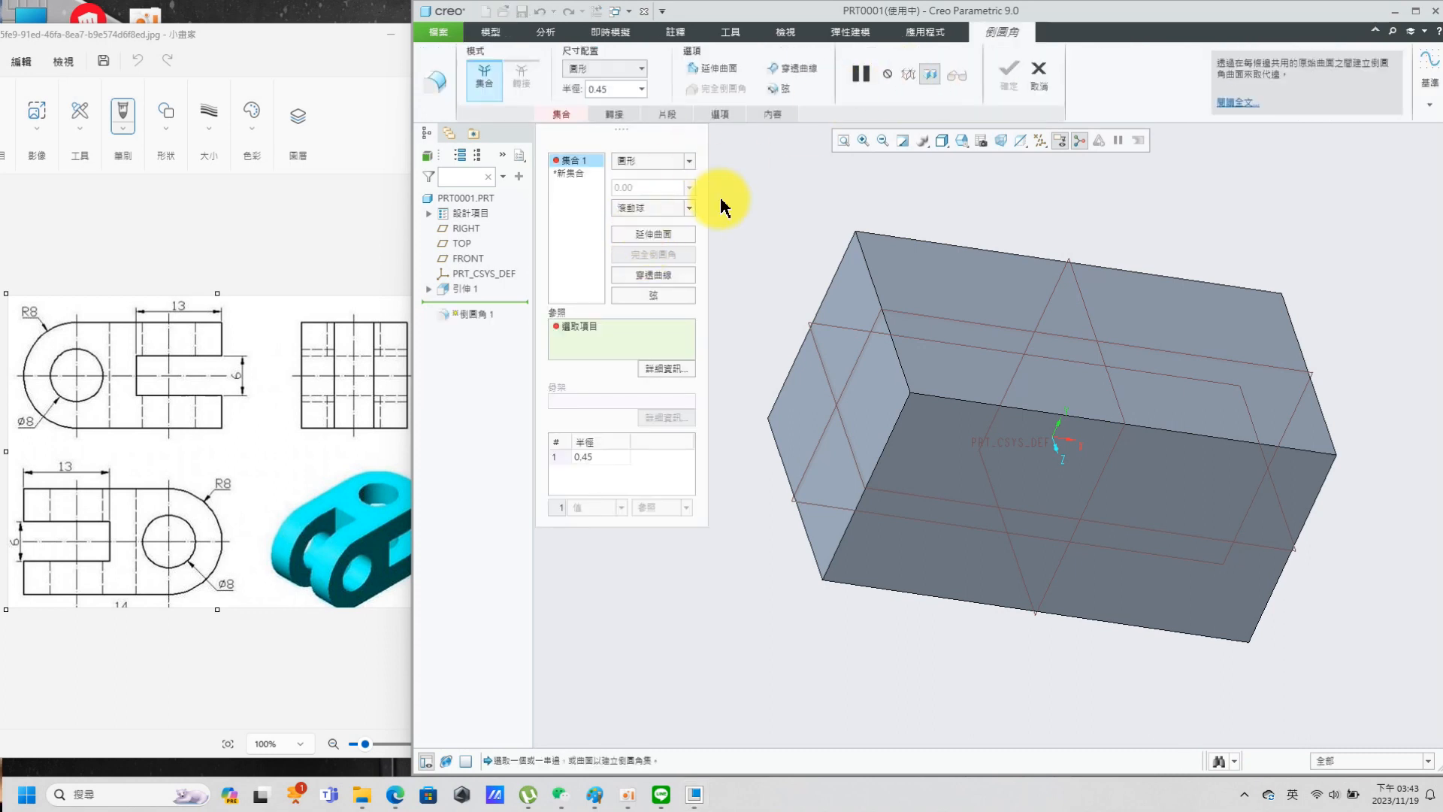
pyautogui.click(604, 458)
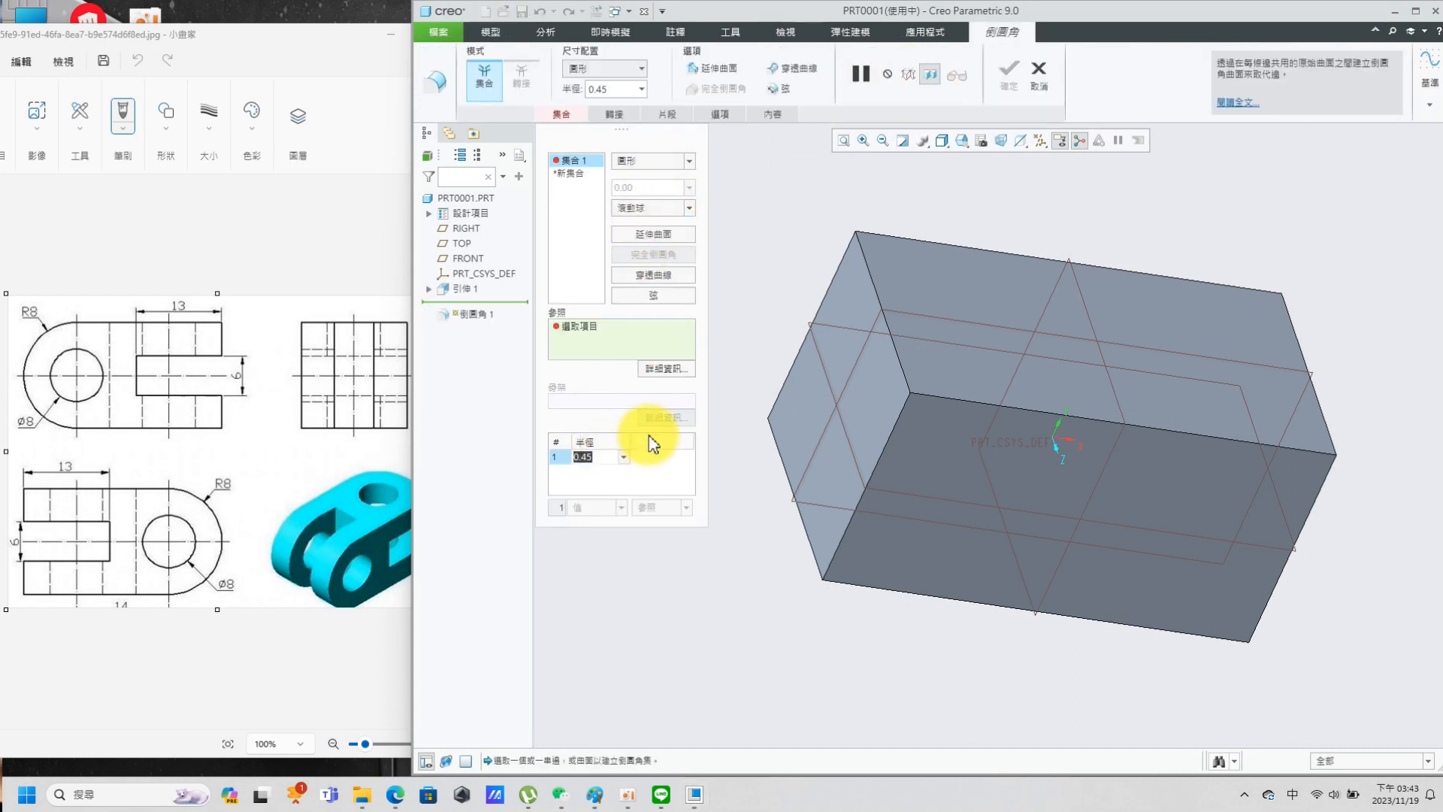
pyautogui.click(893, 341)
pyautogui.click(812, 556)
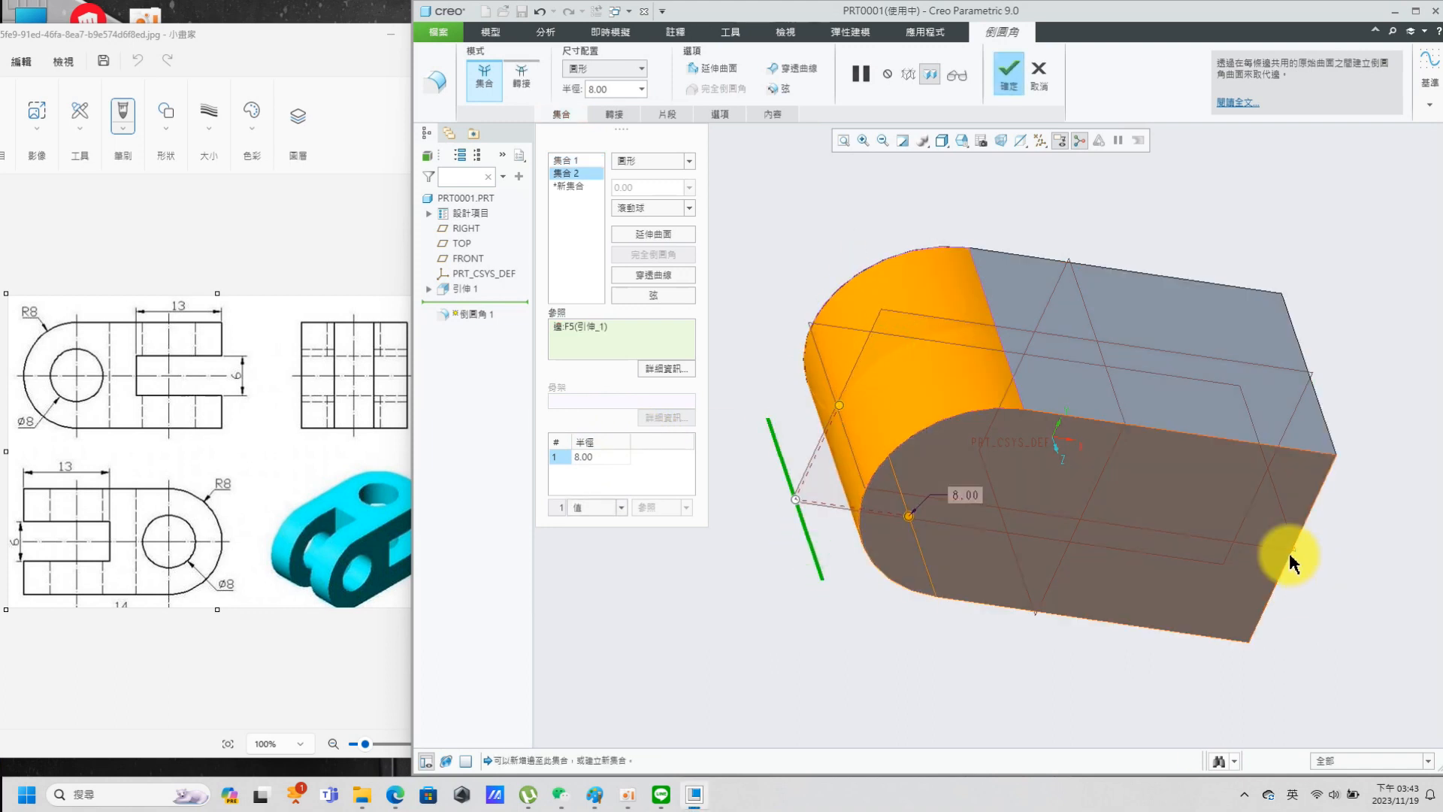
pyautogui.click(1308, 528)
pyautogui.moveTo(1318, 526); pyautogui.dragTo(1208, 584, button='middle')
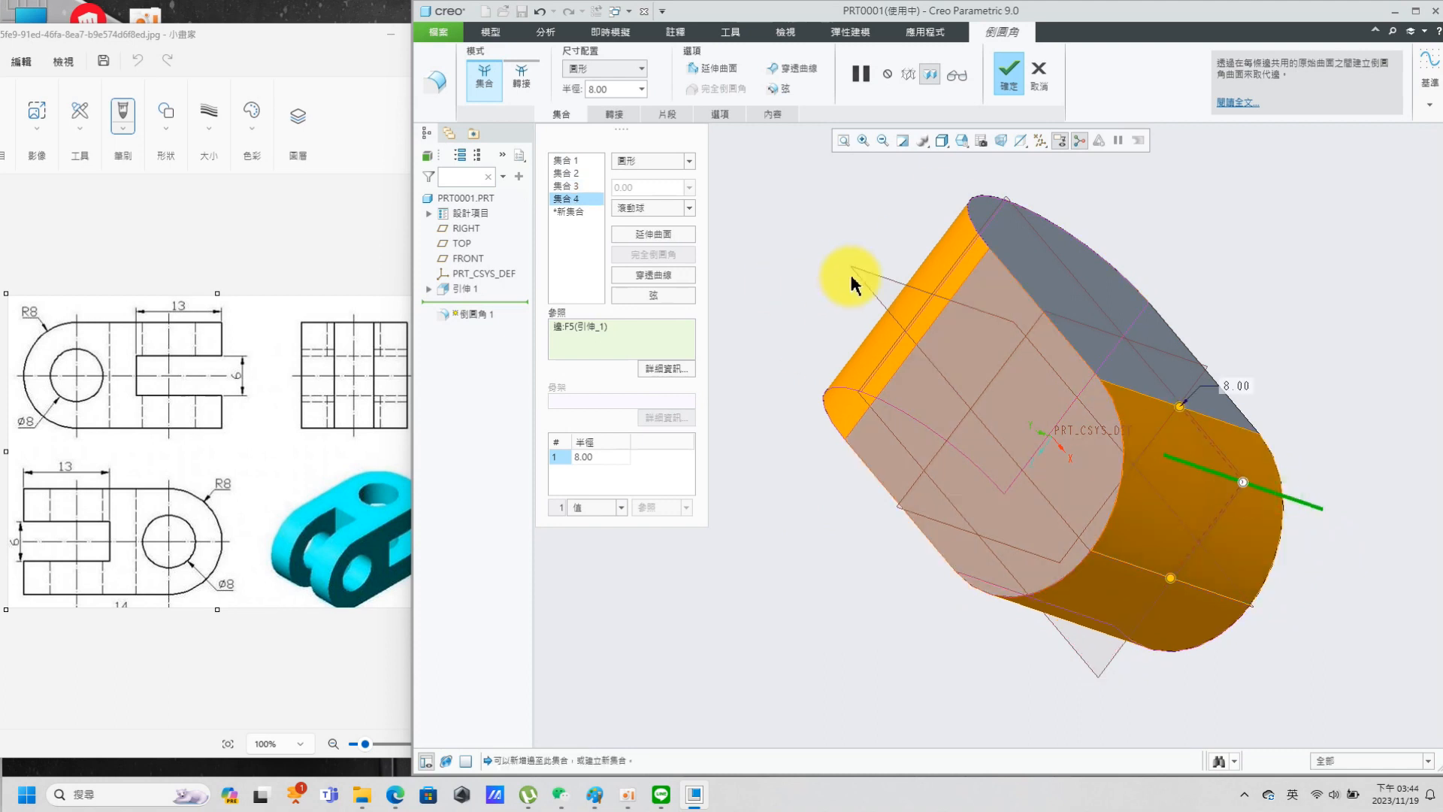
pyautogui.click(1010, 75)
pyautogui.moveTo(848, 590); pyautogui.dragTo(940, 547, button='middle')
pyautogui.scroll(3, 993, 518)
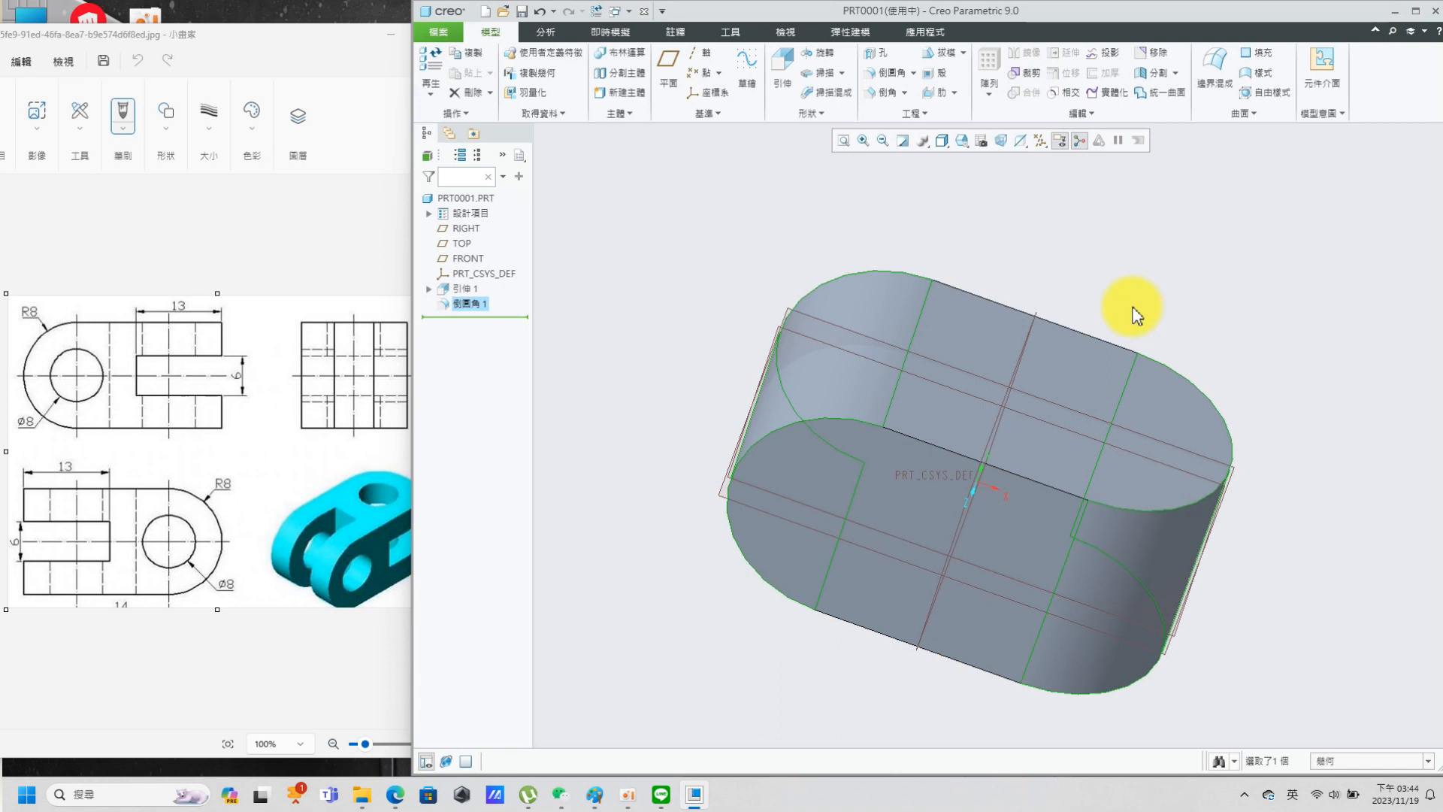
# Step: Limit the datum display to planes only, hiding axes, points and coordinate systems, and clear the selection
pyautogui.click(1082, 226)
pyautogui.moveTo(1183, 332); pyautogui.dragTo(1151, 316, button='middle')
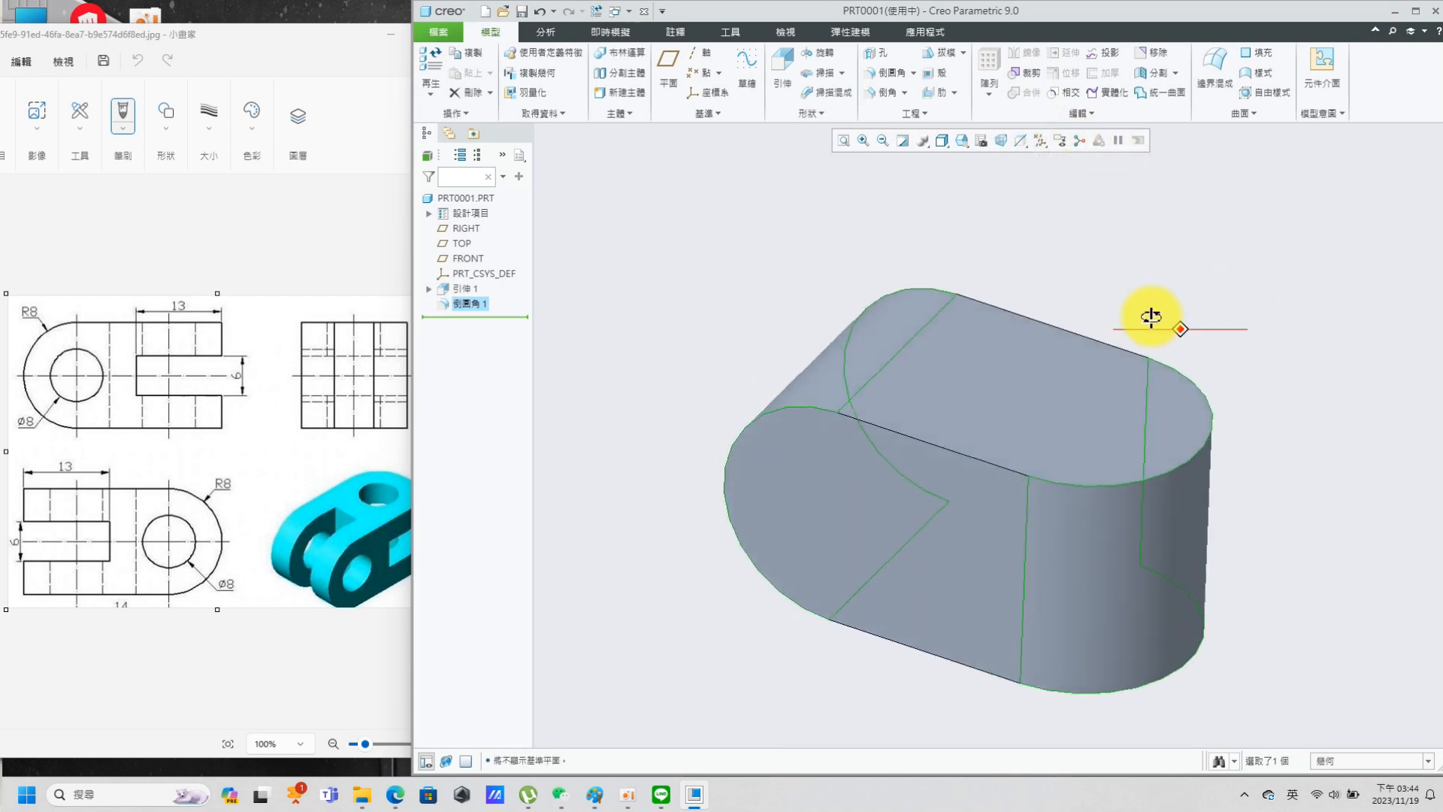
pyautogui.click(1042, 141)
pyautogui.click(1040, 226)
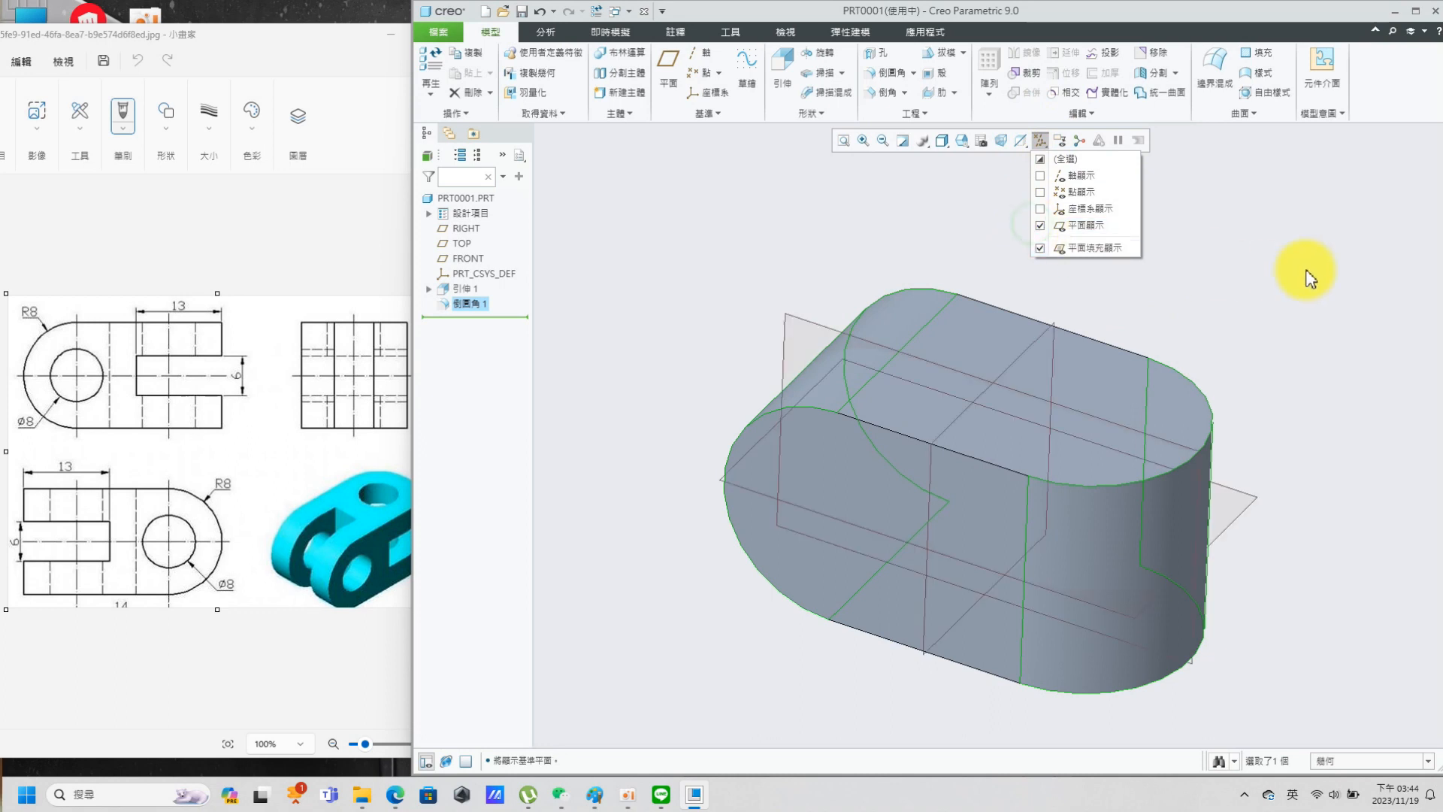
pyautogui.click(579, 487)
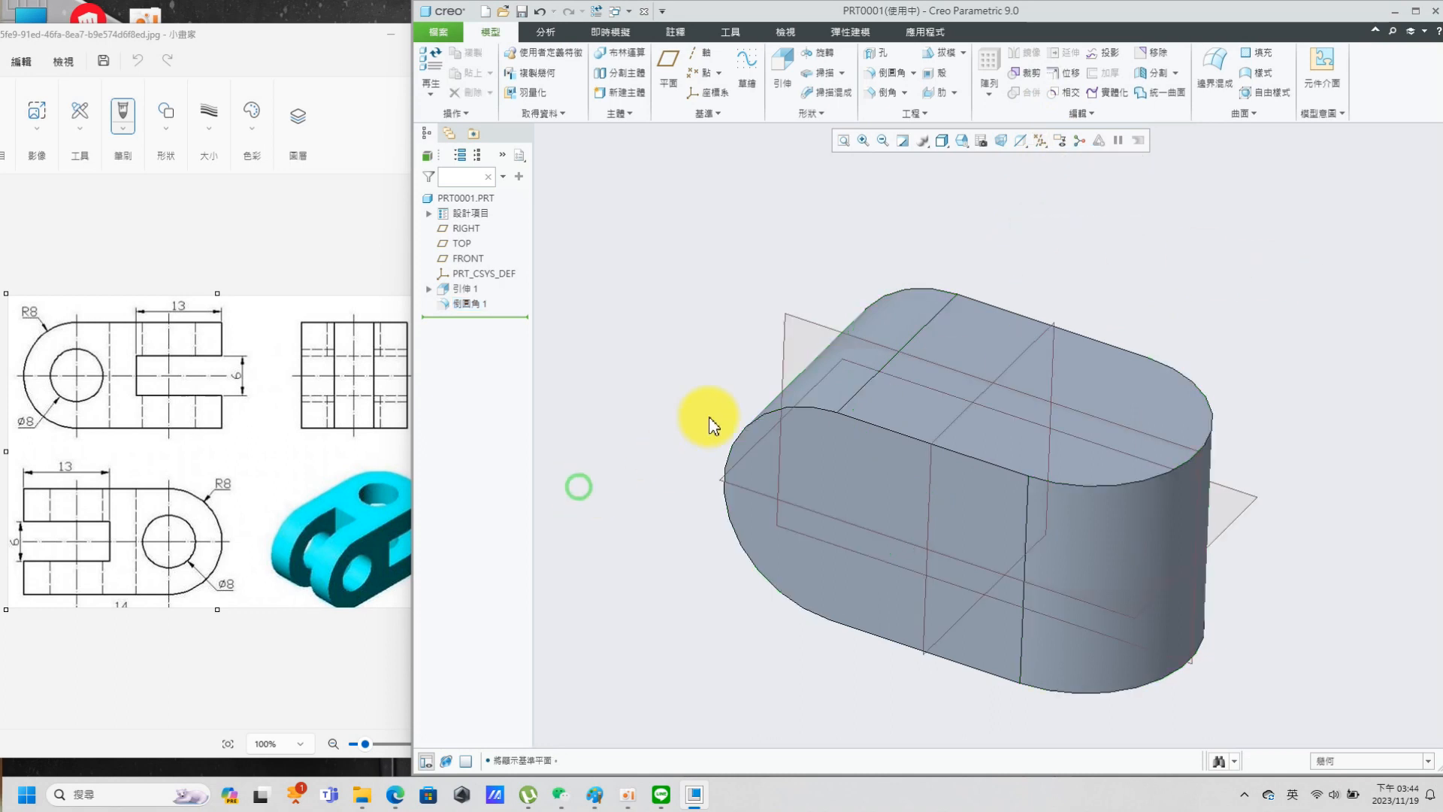
# Step: Start a sketch on the flat side face with the RIGHT plane as orientation and add the rounded end's arc as a reference
pyautogui.click(746, 66)
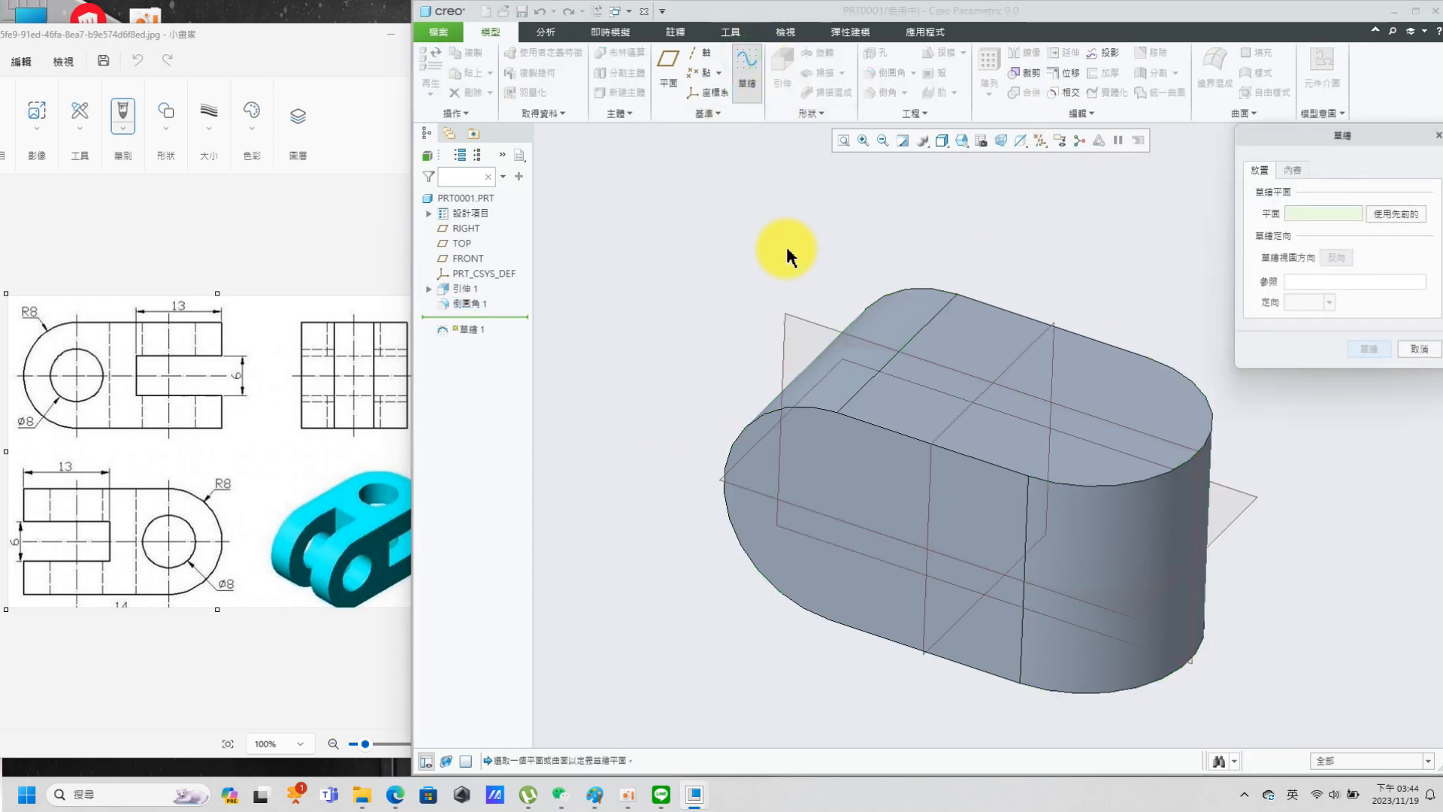
pyautogui.click(832, 457)
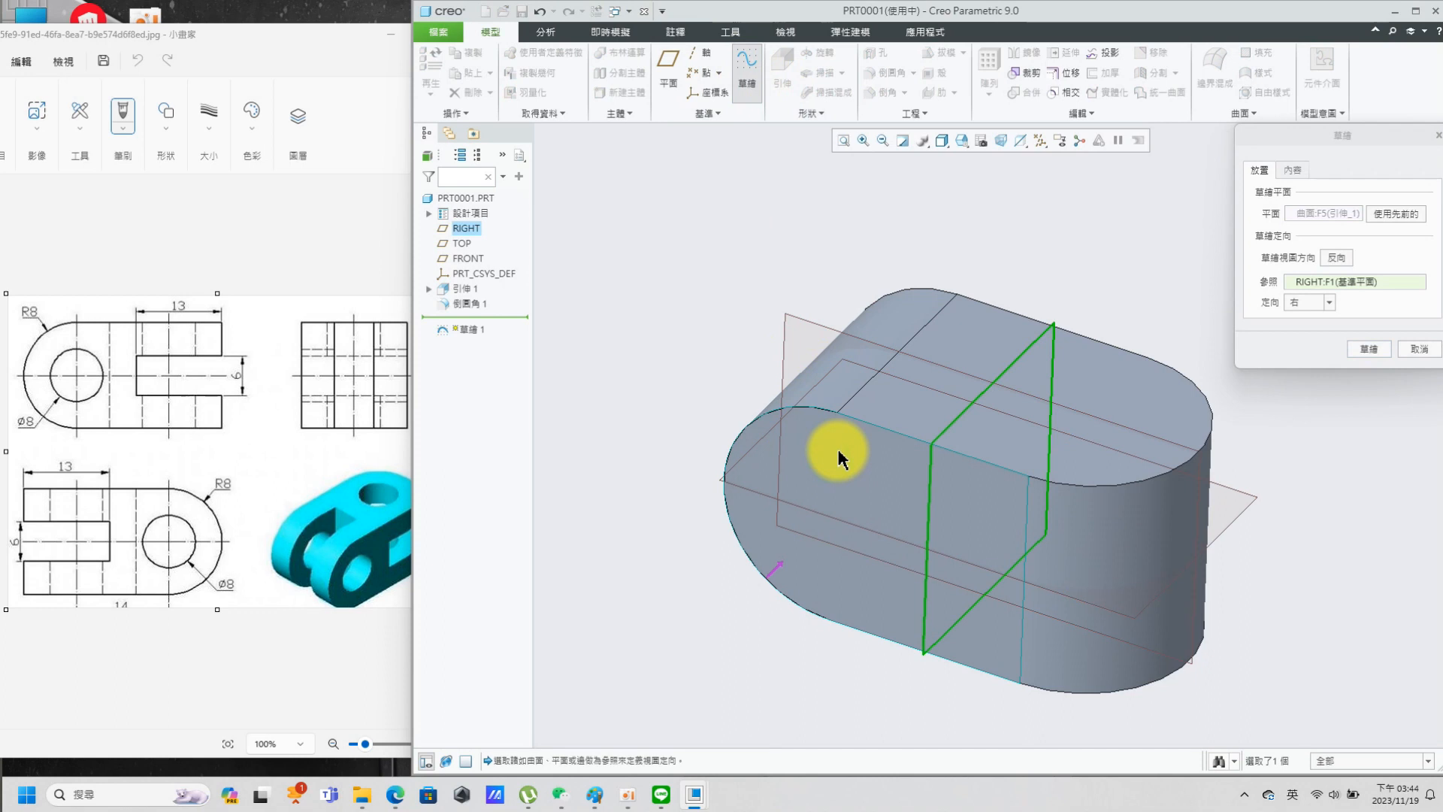
pyautogui.click(1370, 350)
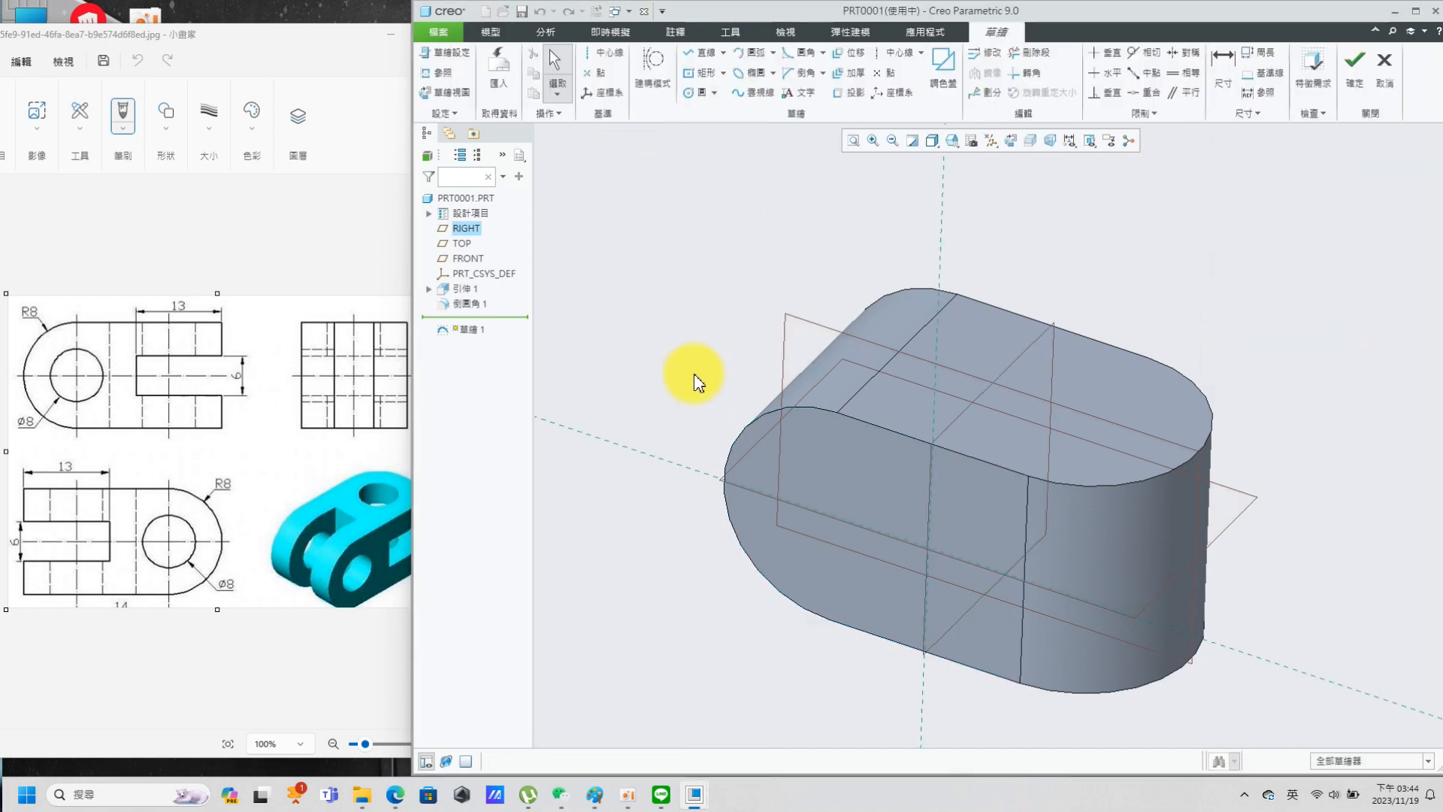
pyautogui.click(443, 72)
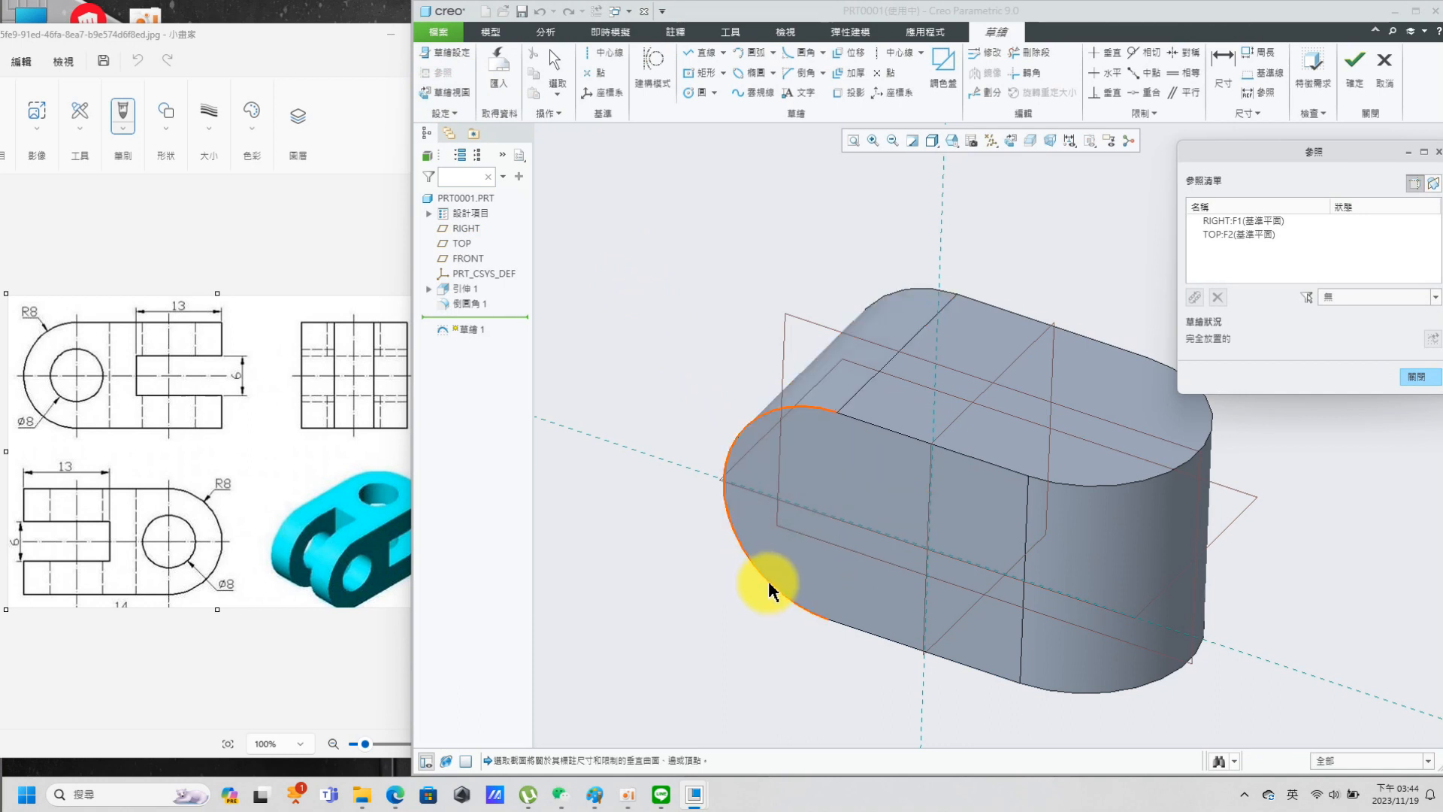
pyautogui.click(1413, 377)
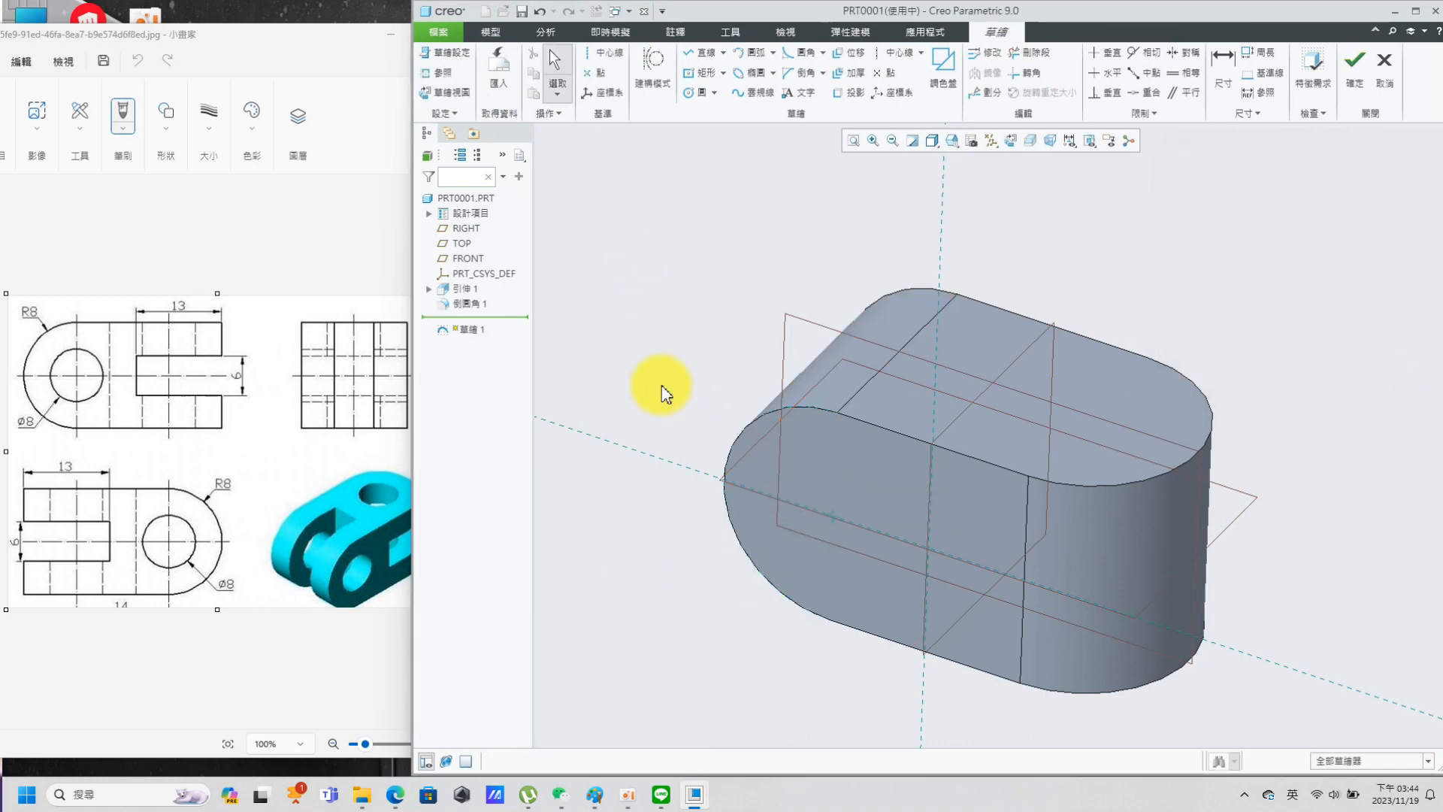
pyautogui.click(689, 91)
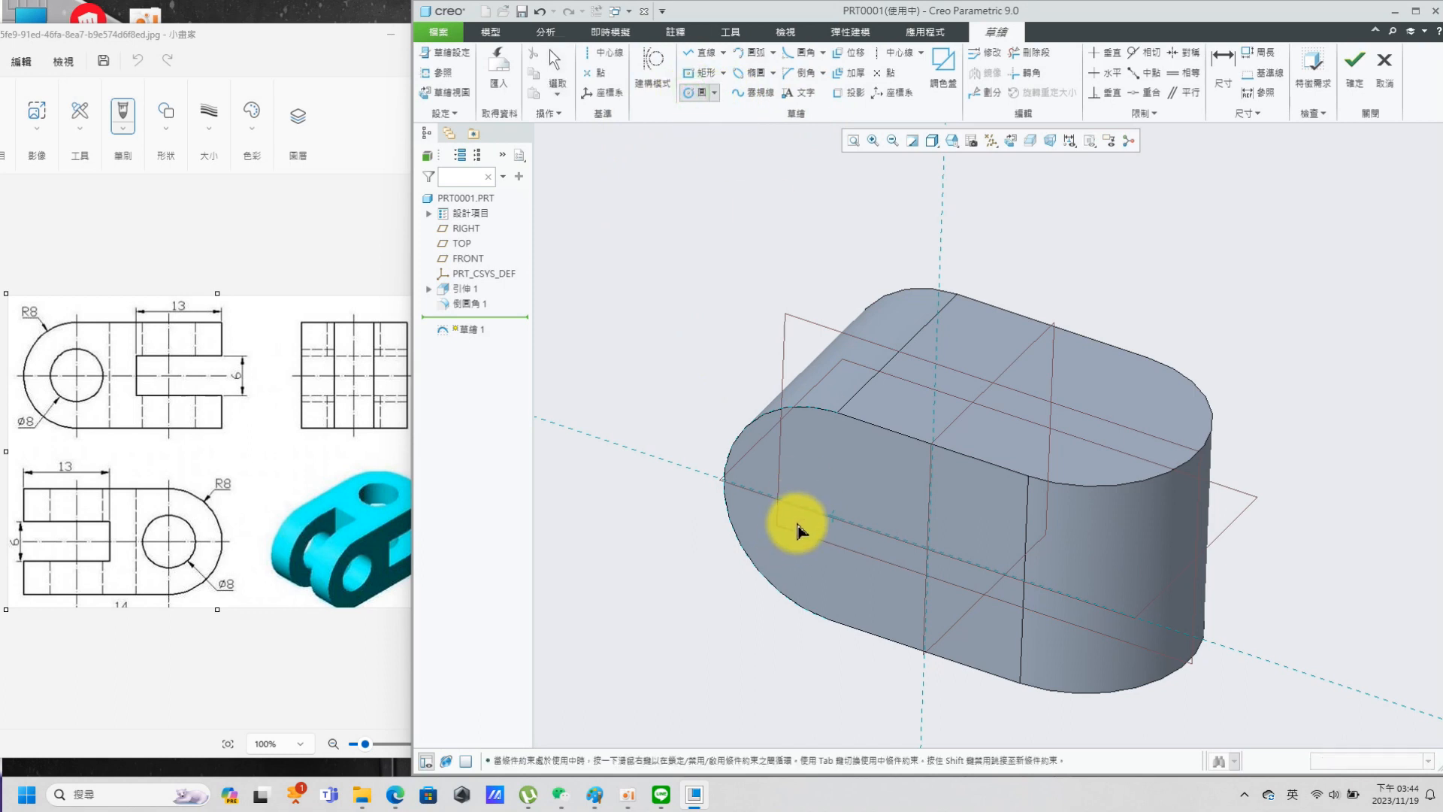
pyautogui.click(804, 508)
pyautogui.click(862, 518)
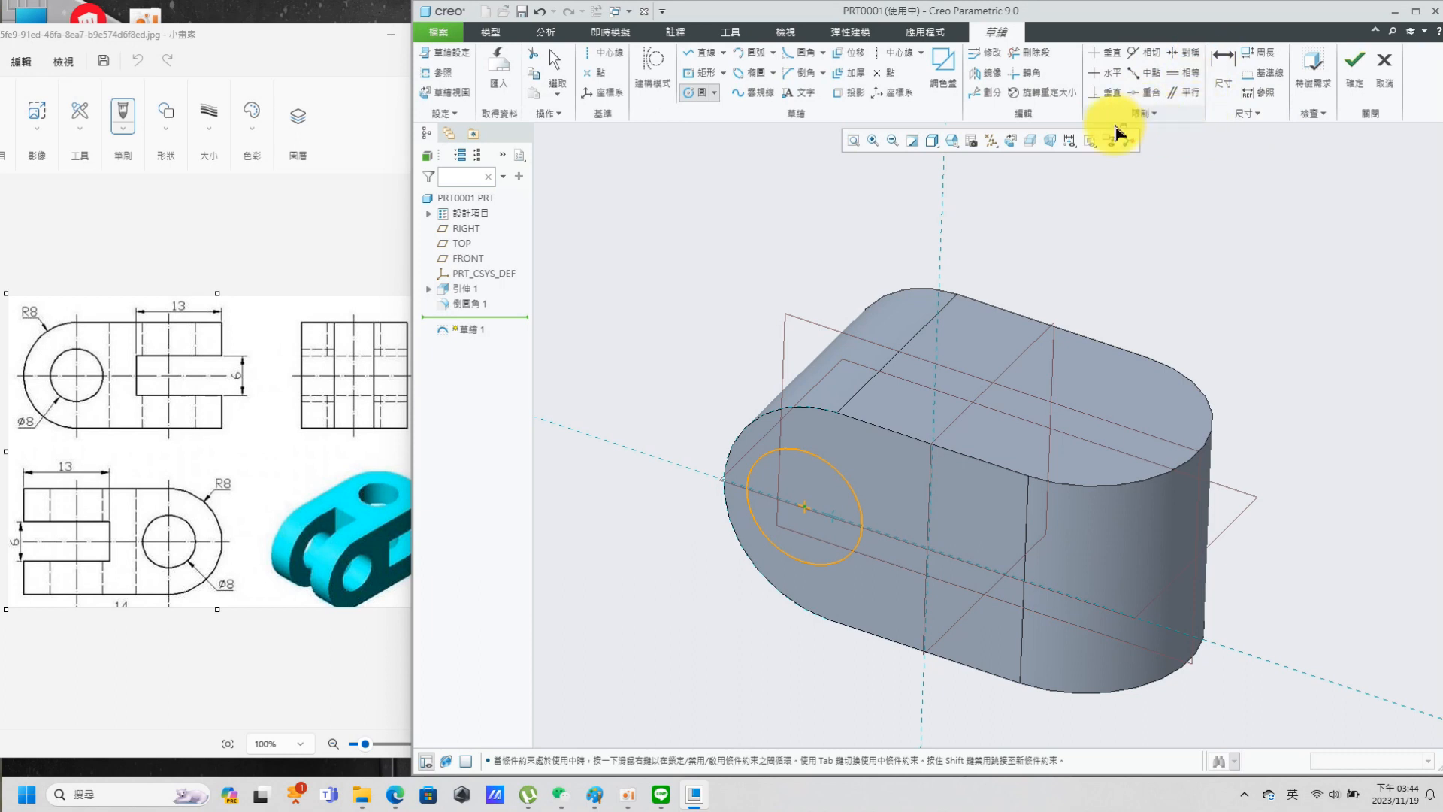
pyautogui.middleClick(867, 414)
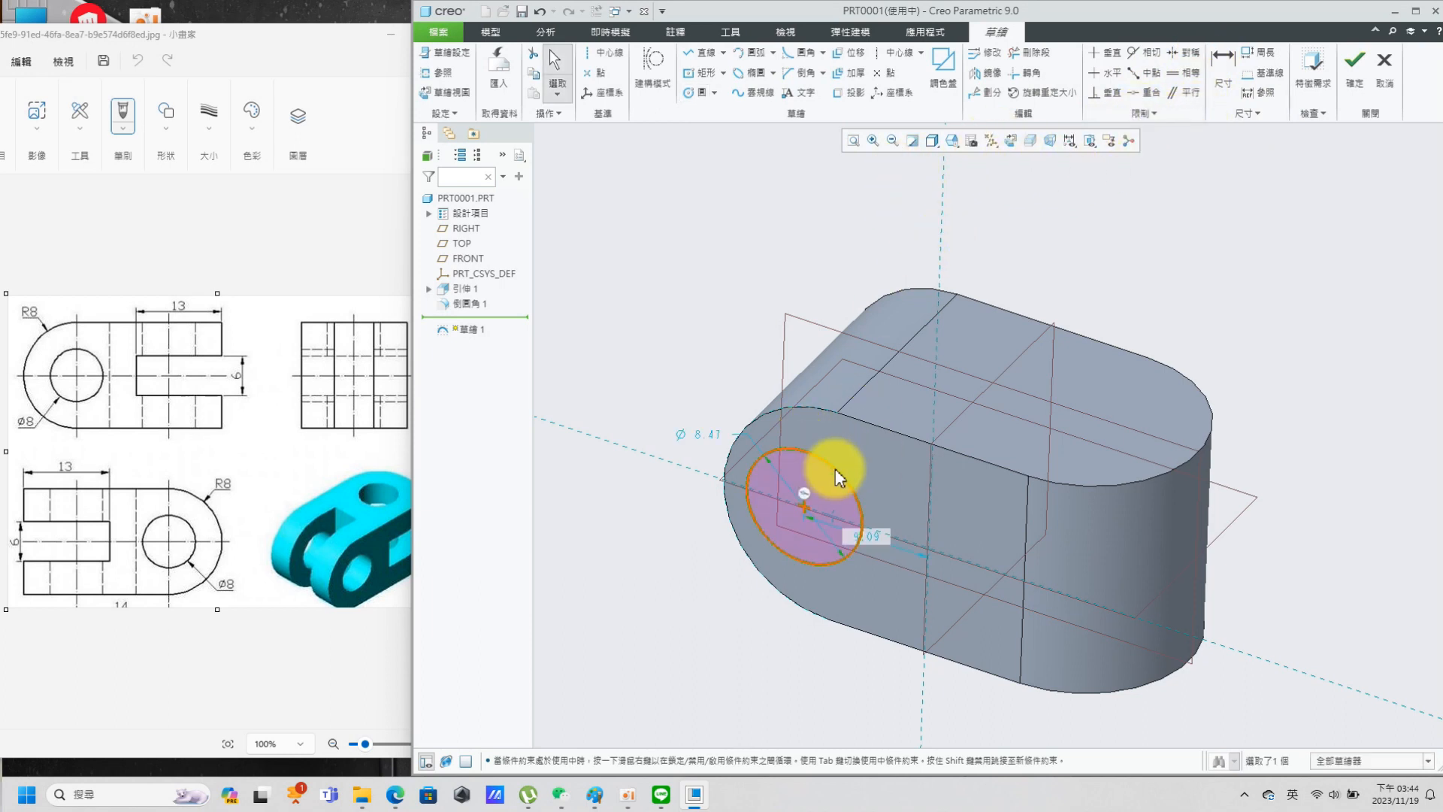
pyautogui.click(824, 482)
pyautogui.press('Delete')
# Step: Sketch a circle centered on the rounded end's arc center, set its diameter to 8 mm and finish the sketch
pyautogui.click(449, 93)
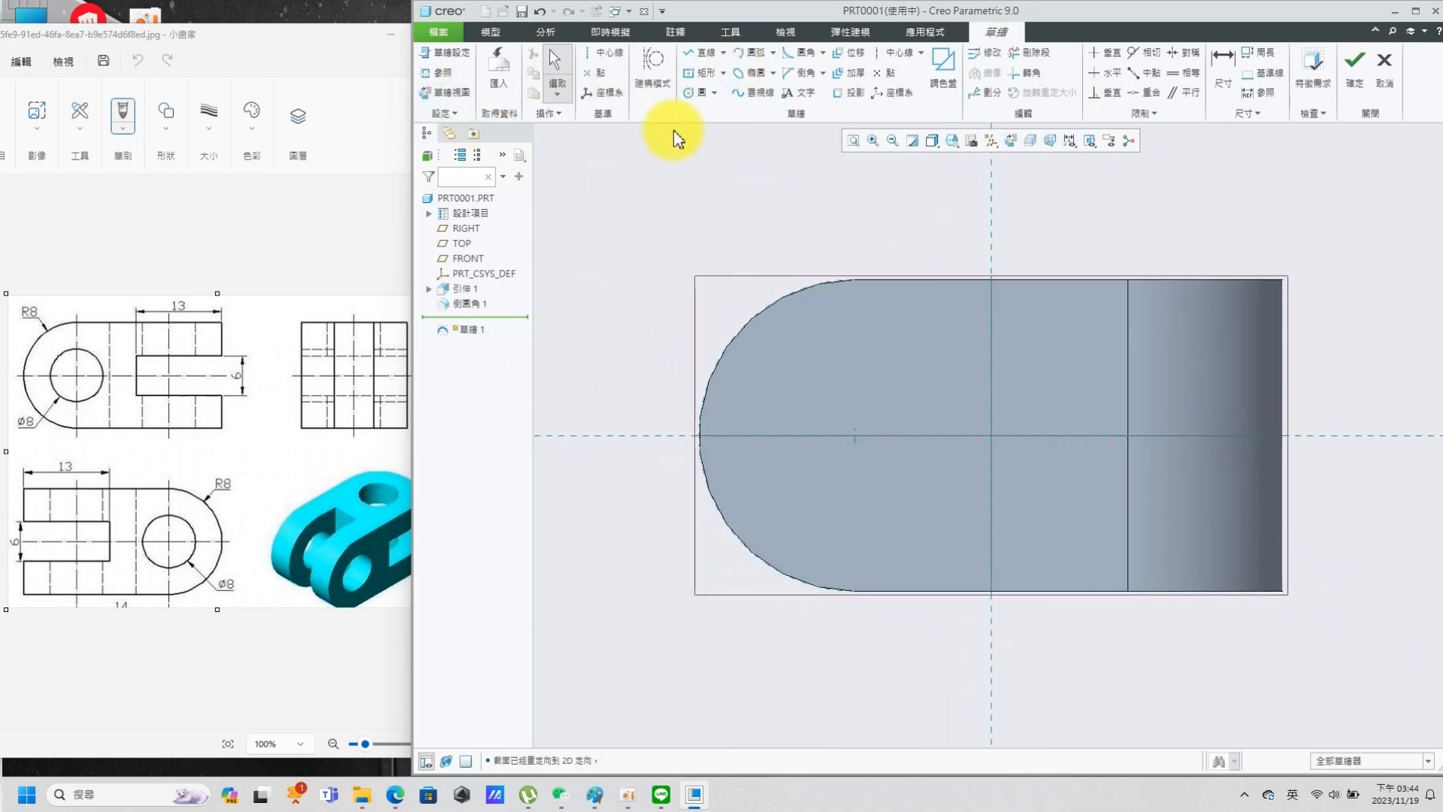
pyautogui.click(687, 92)
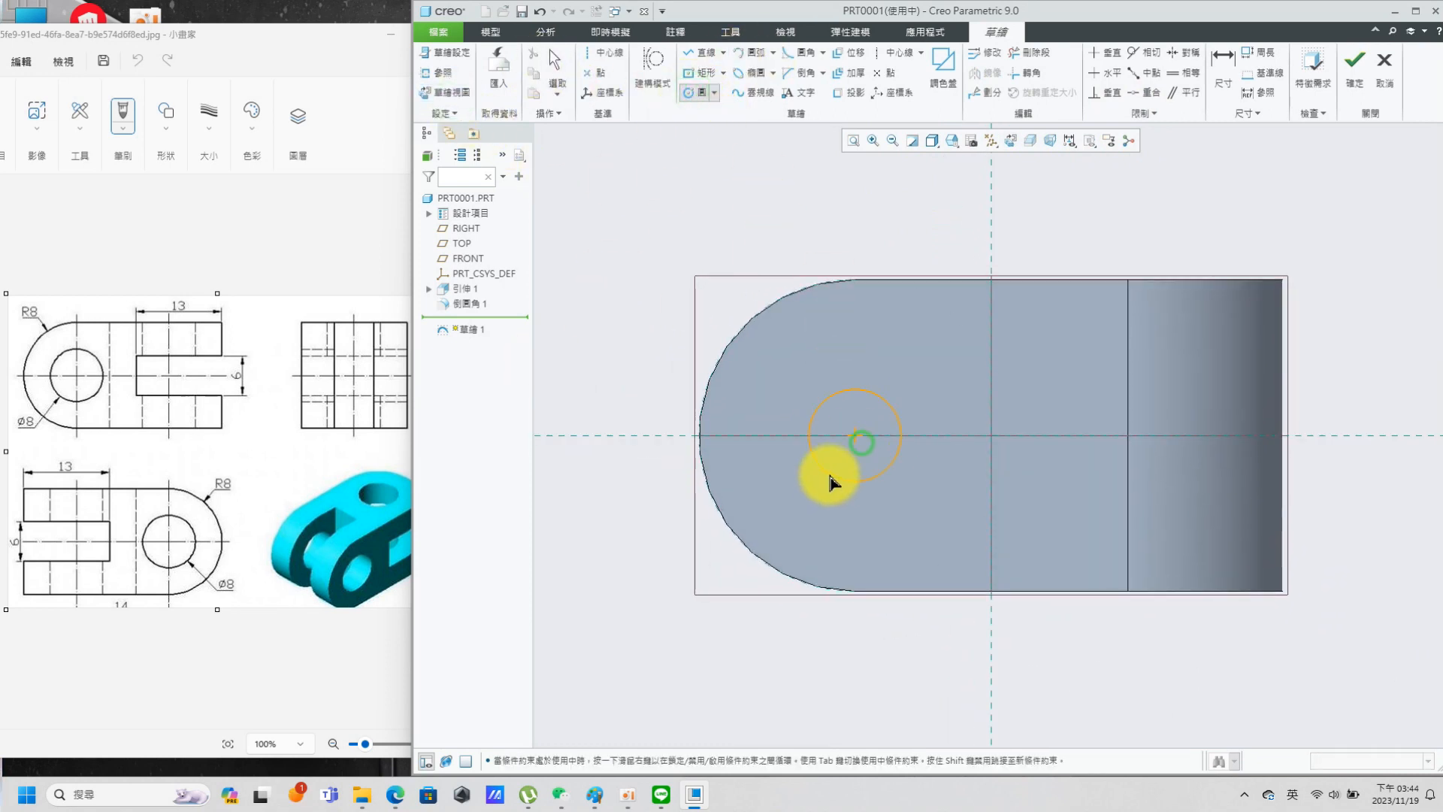
pyautogui.click(1220, 66)
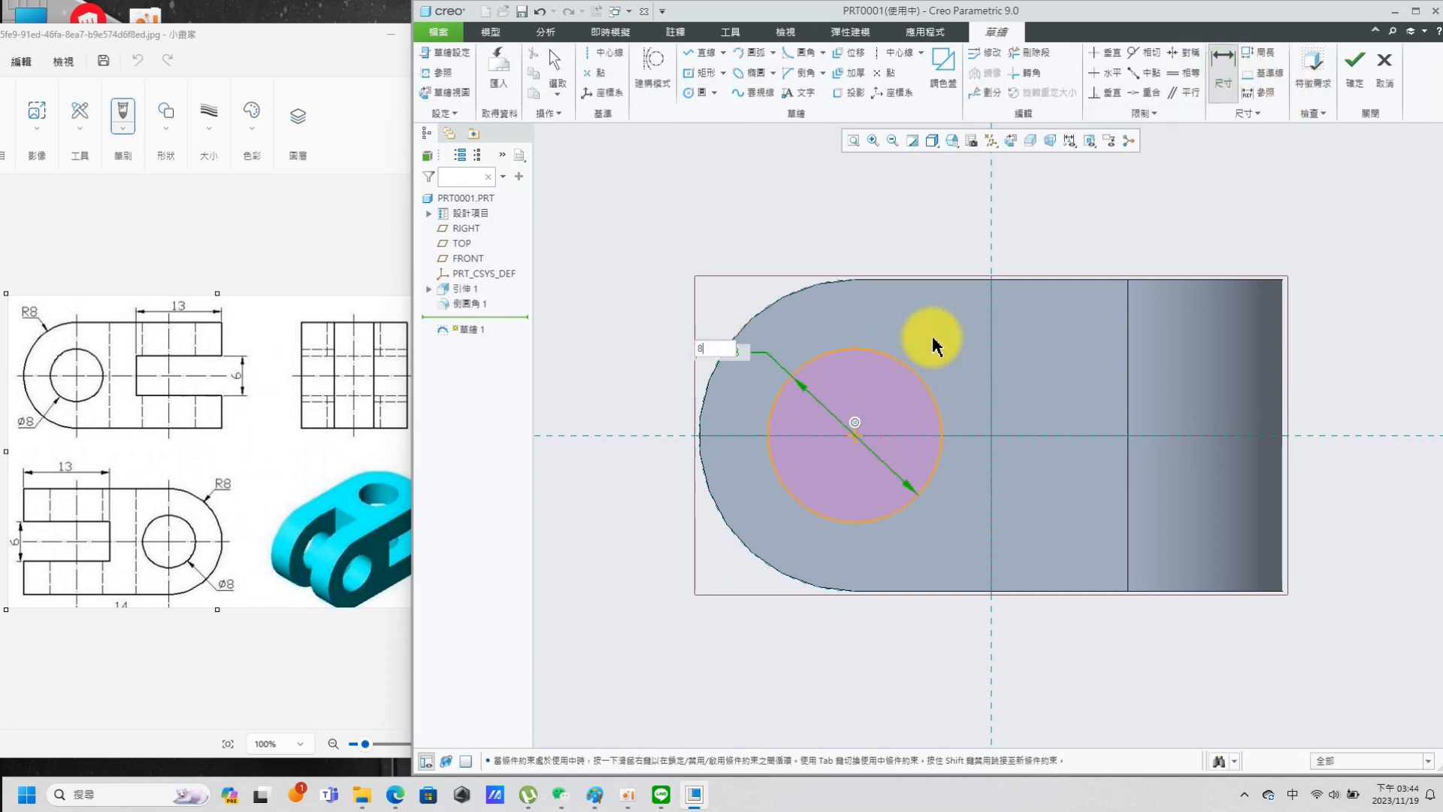
pyautogui.press('Return')
pyautogui.scroll(-3, 1068, 330)
pyautogui.moveTo(1073, 333)
pyautogui.mouseDown(button='middle')
pyautogui.moveTo(1112, 306)
pyautogui.moveTo(1135, 192)
pyautogui.moveTo(1057, 309)
pyautogui.moveTo(1063, 325)
pyautogui.mouseUp(button='middle')
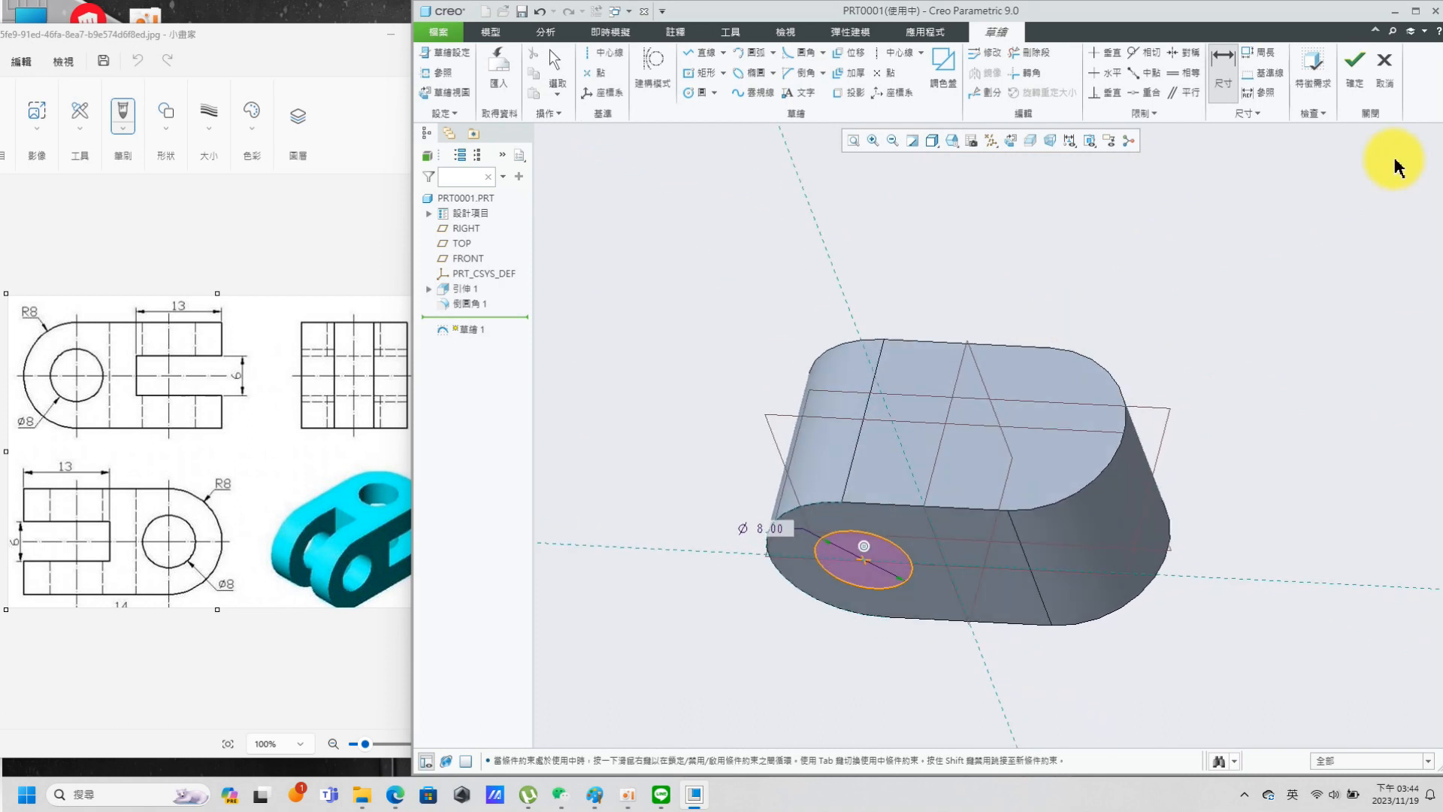
pyautogui.click(1356, 68)
# Step: Extrude the circle into the body as a through-all cut, removing material for the first hole
pyautogui.click(780, 63)
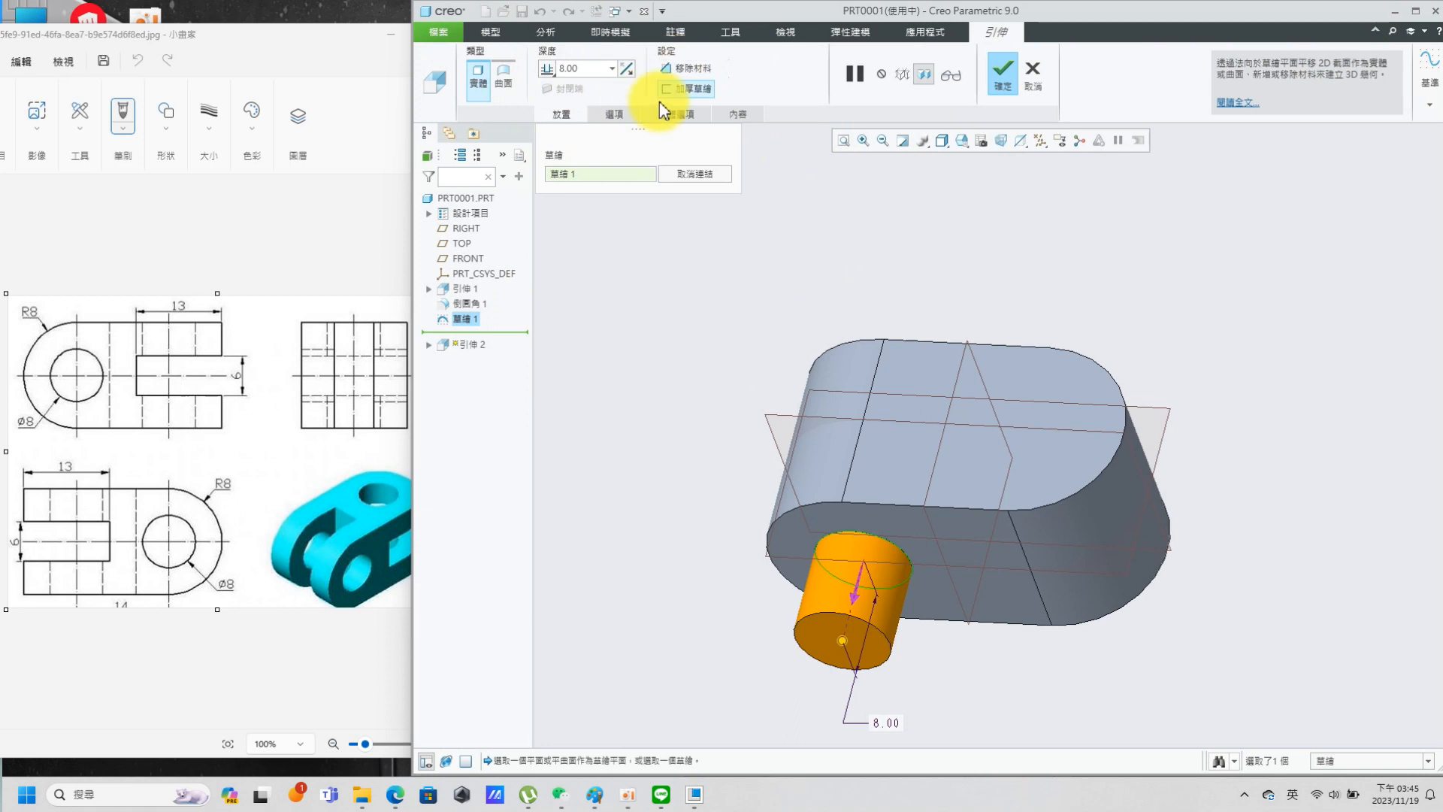
pyautogui.click(627, 67)
pyautogui.click(549, 69)
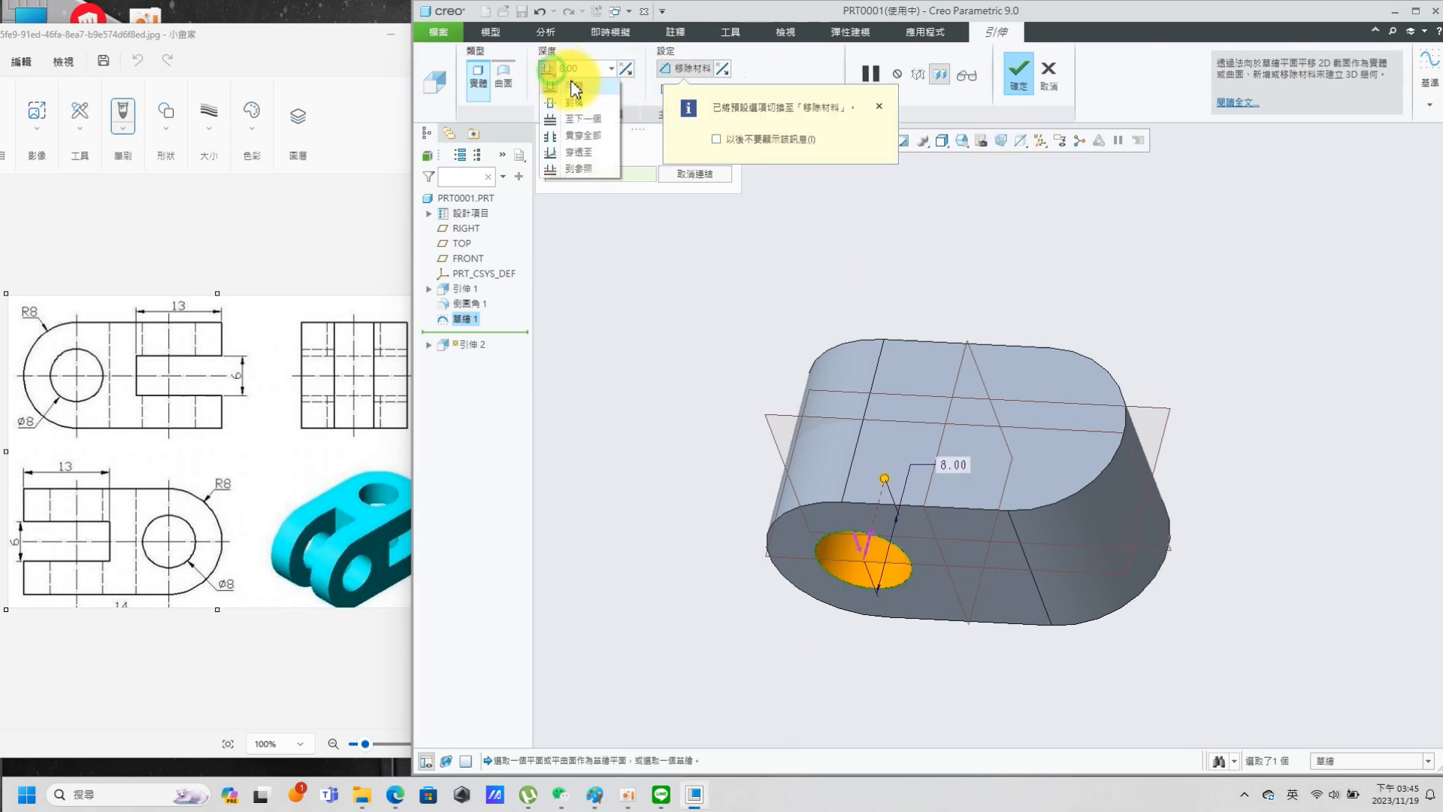
pyautogui.click(573, 135)
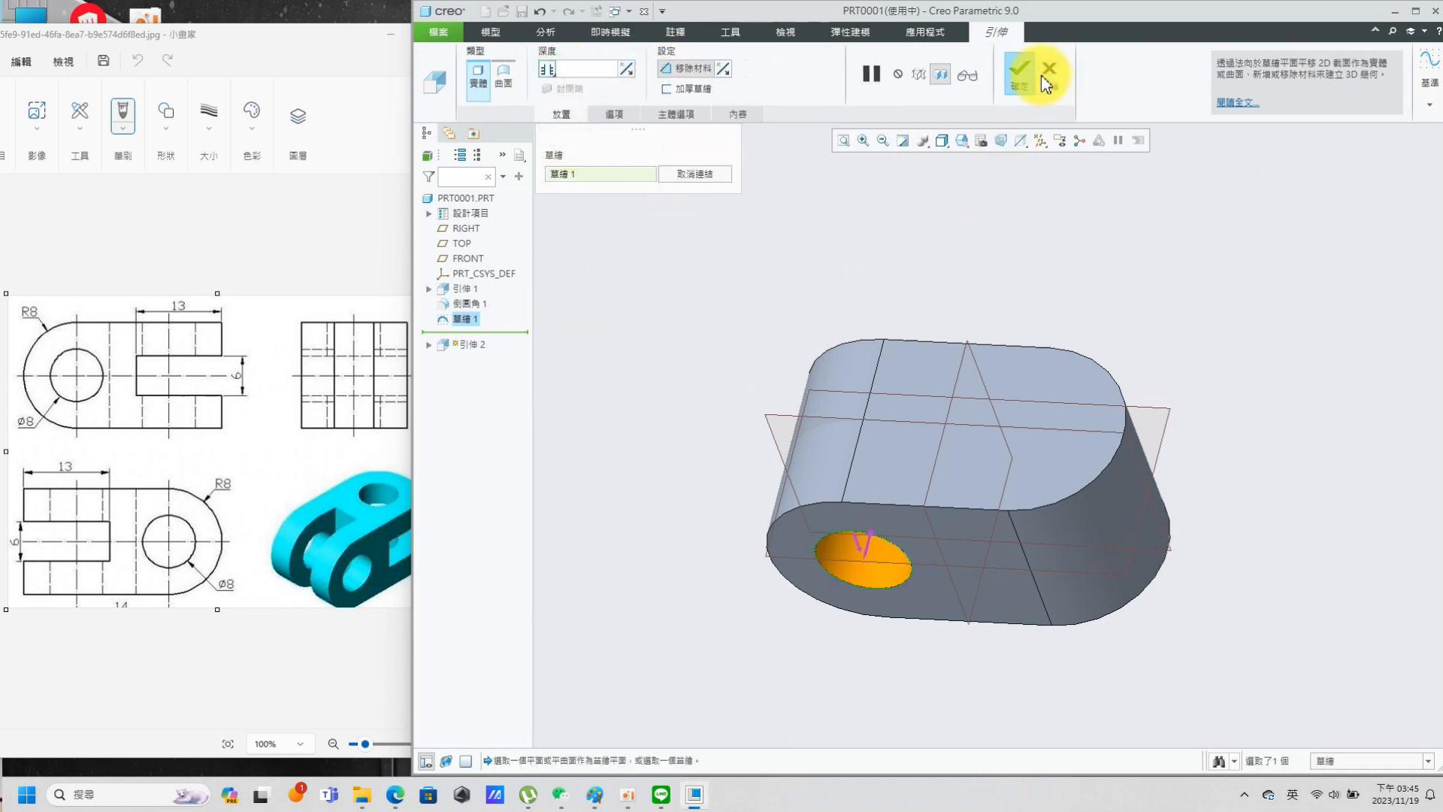
pyautogui.click(1020, 75)
pyautogui.click(1290, 415)
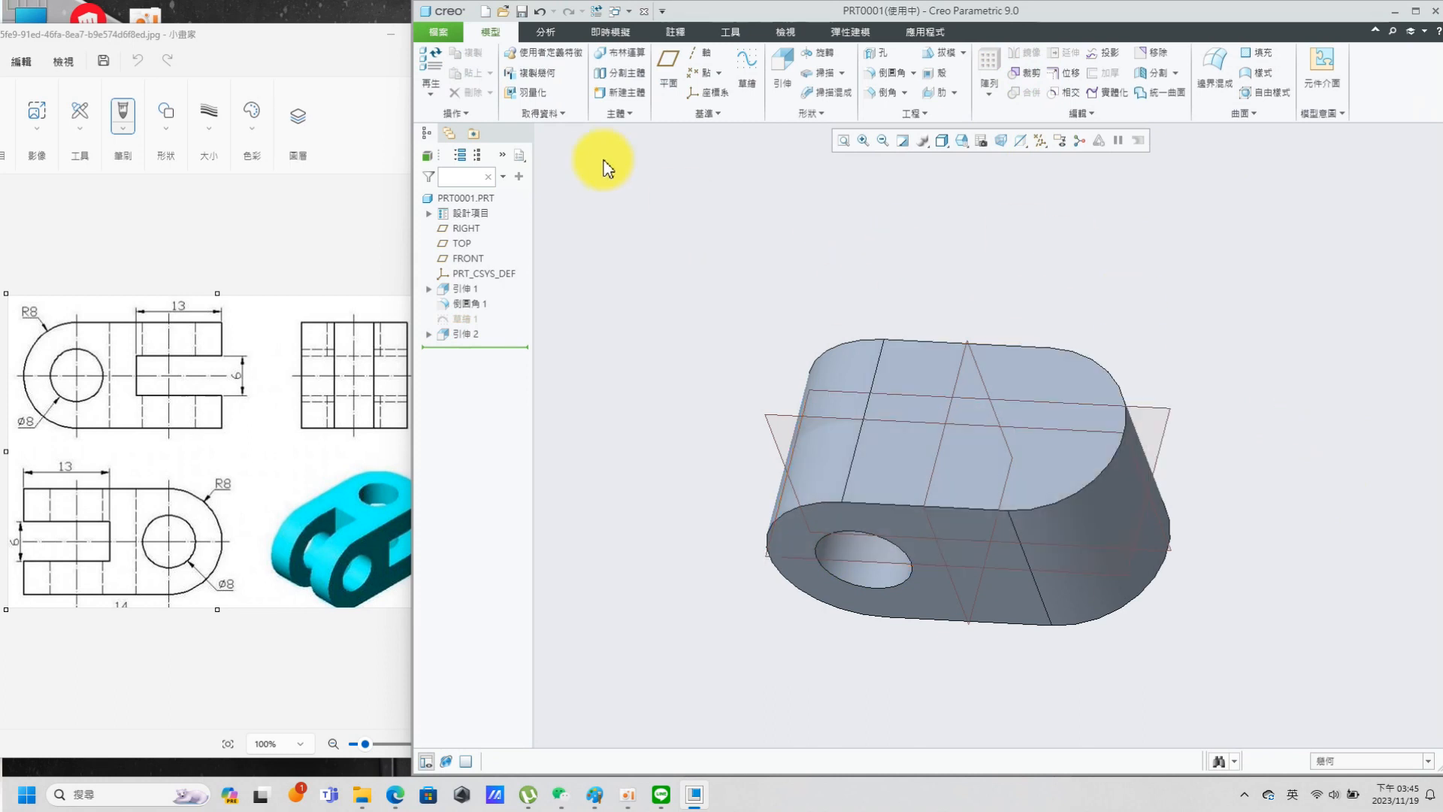
# Step: Start an extrude sketch on the adjacent flat face, adding the FRONT plane and the other rounded end's arc as references
pyautogui.click(783, 75)
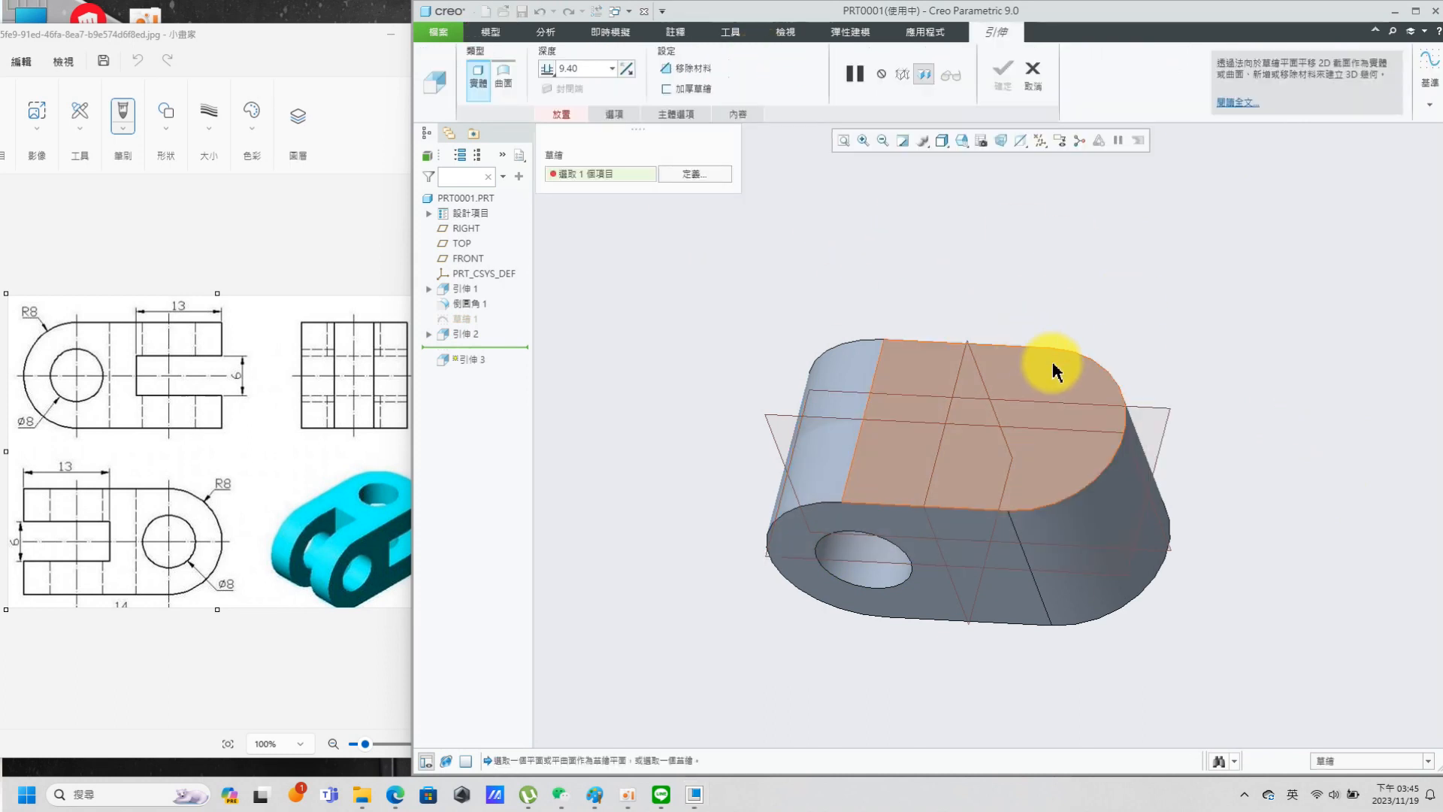
pyautogui.click(1056, 370)
pyautogui.click(438, 91)
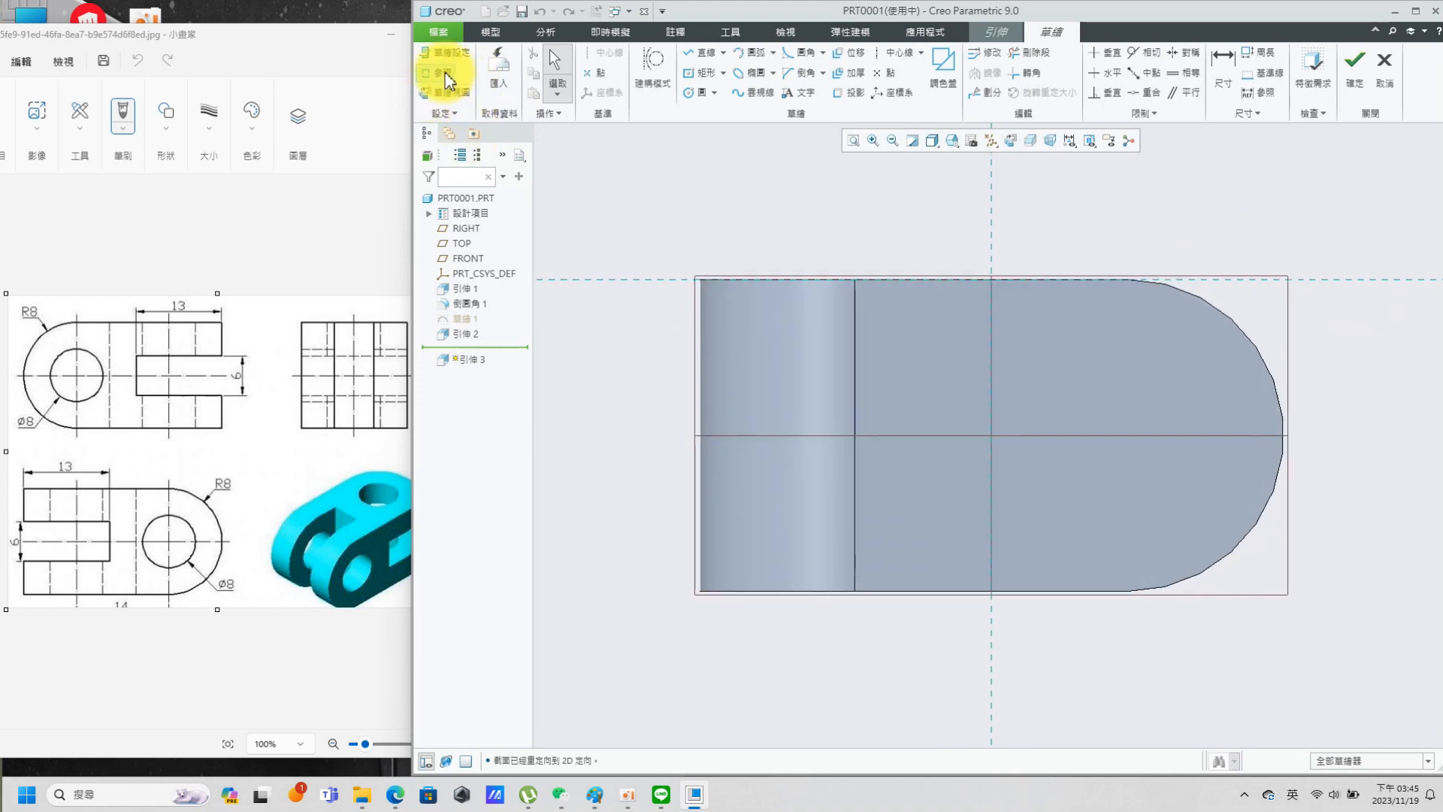
pyautogui.click(445, 73)
pyautogui.click(1161, 436)
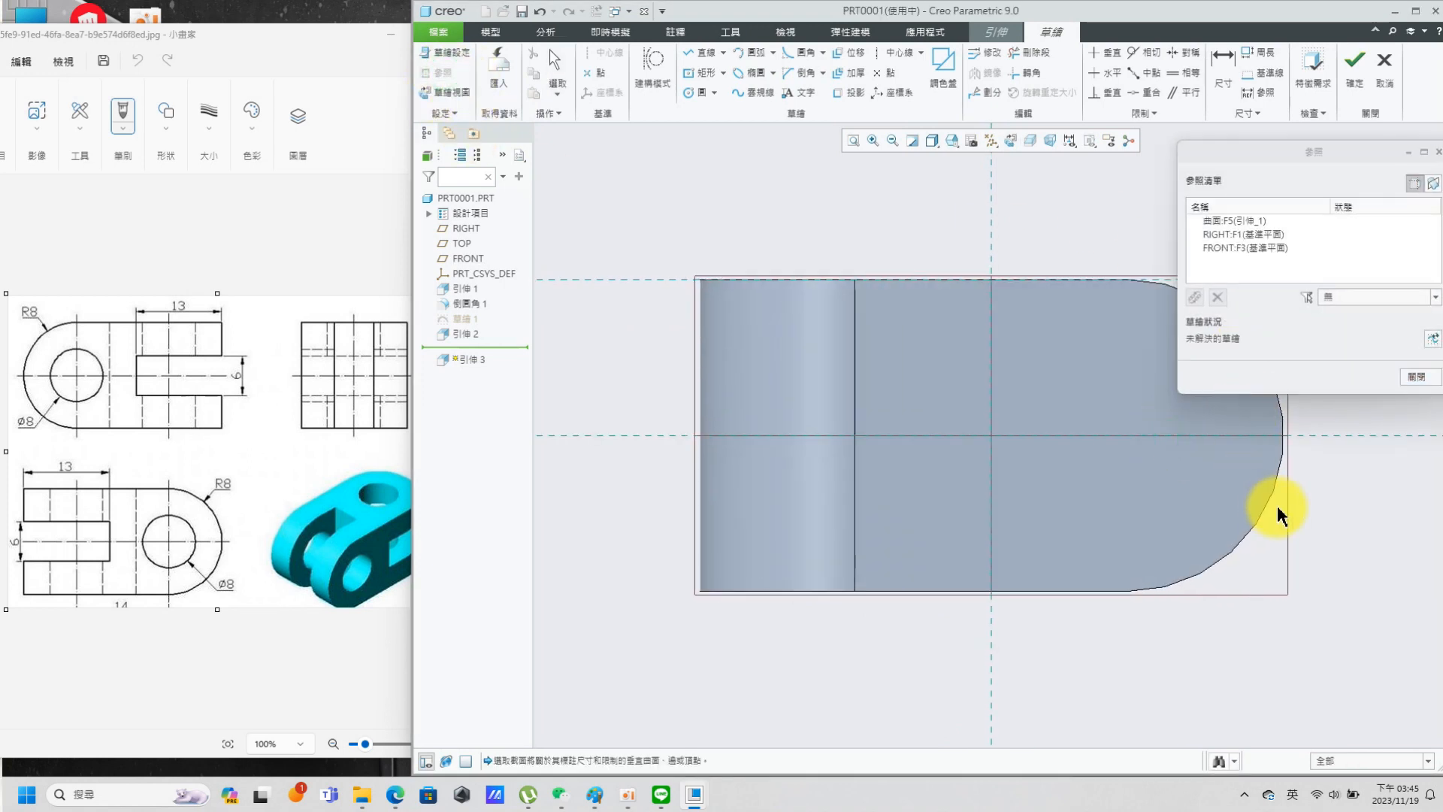
pyautogui.click(1417, 376)
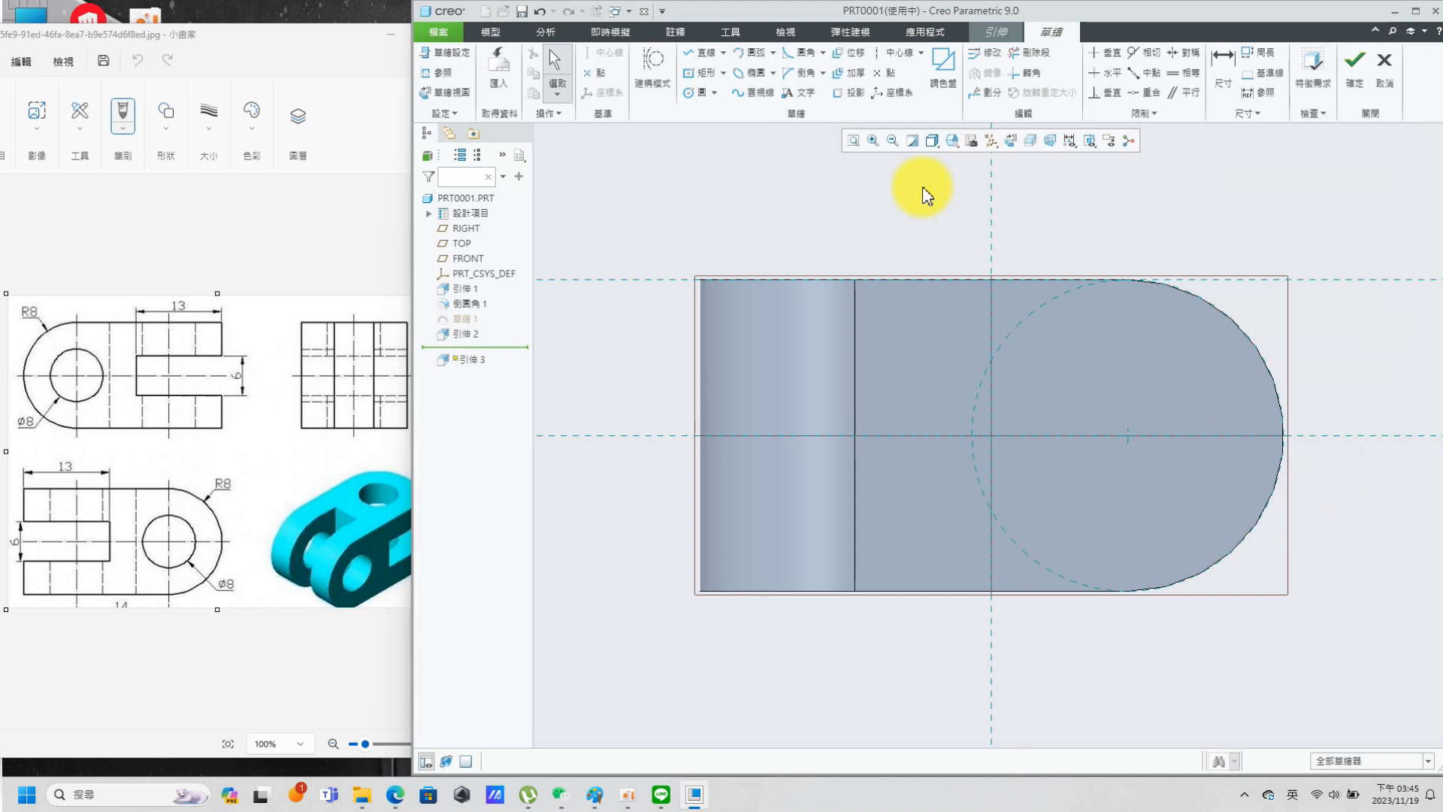
# Step: Sketch a circle of 8 mm diameter on the second rounded end's arc center and finish the sketch
pyautogui.click(689, 92)
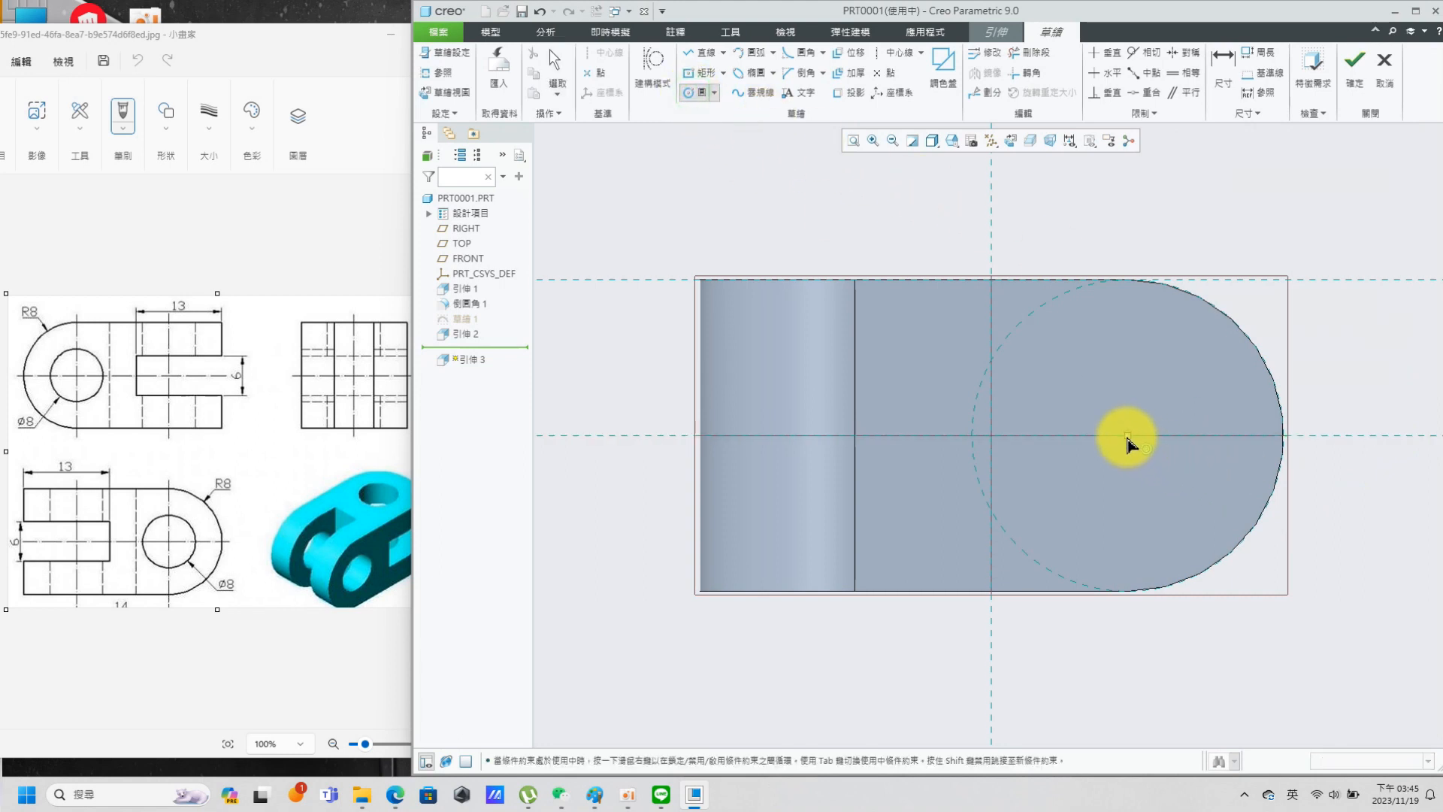
pyautogui.click(1134, 503)
pyautogui.click(1224, 64)
pyautogui.doubleClick(1177, 379)
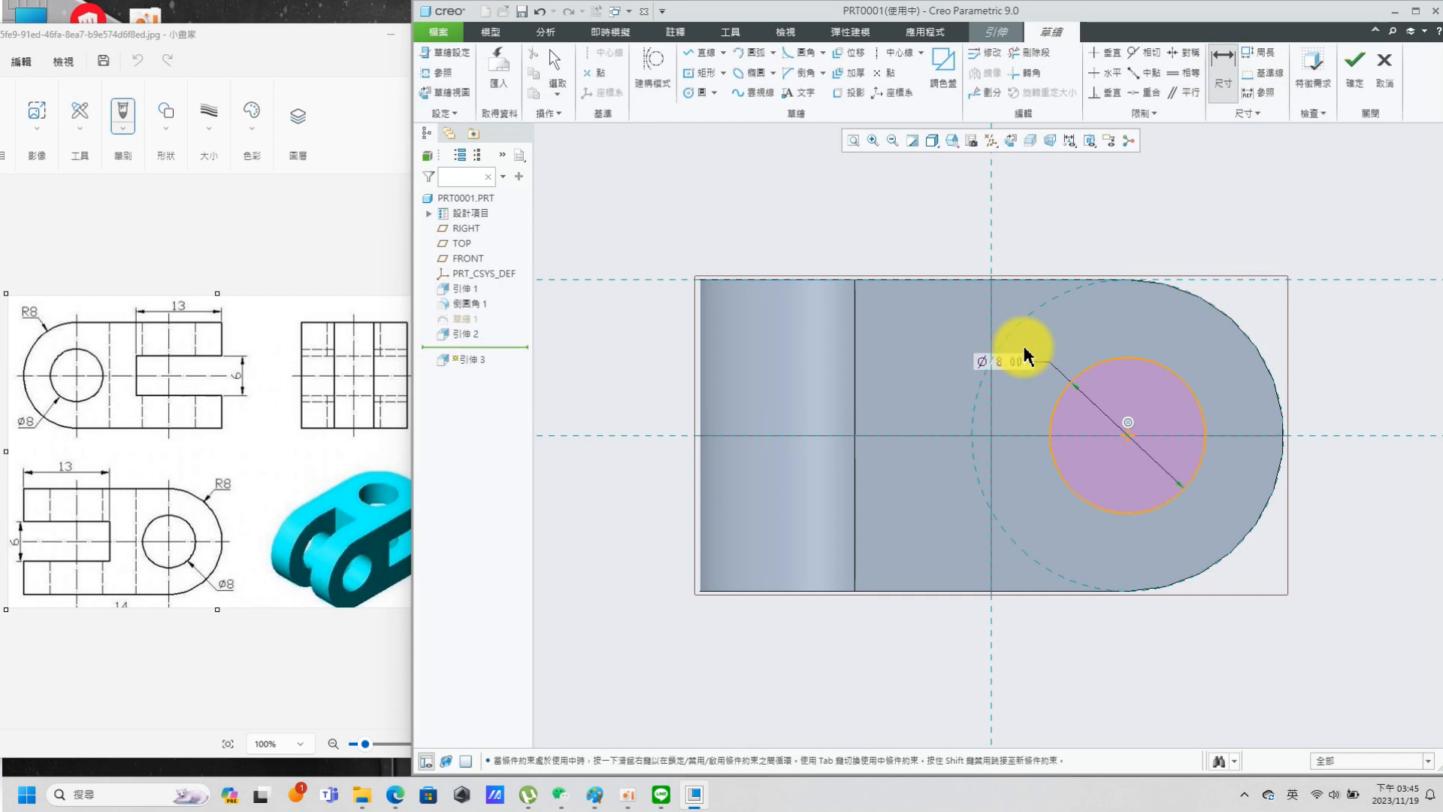
pyautogui.moveTo(1027, 357)
pyautogui.mouseDown(button='middle')
pyautogui.moveTo(1095, 345)
pyautogui.moveTo(1025, 371)
pyautogui.moveTo(1321, 542)
pyautogui.moveTo(1436, 579)
pyautogui.moveTo(1311, 502)
pyautogui.mouseUp(button='middle')
pyautogui.click(1355, 64)
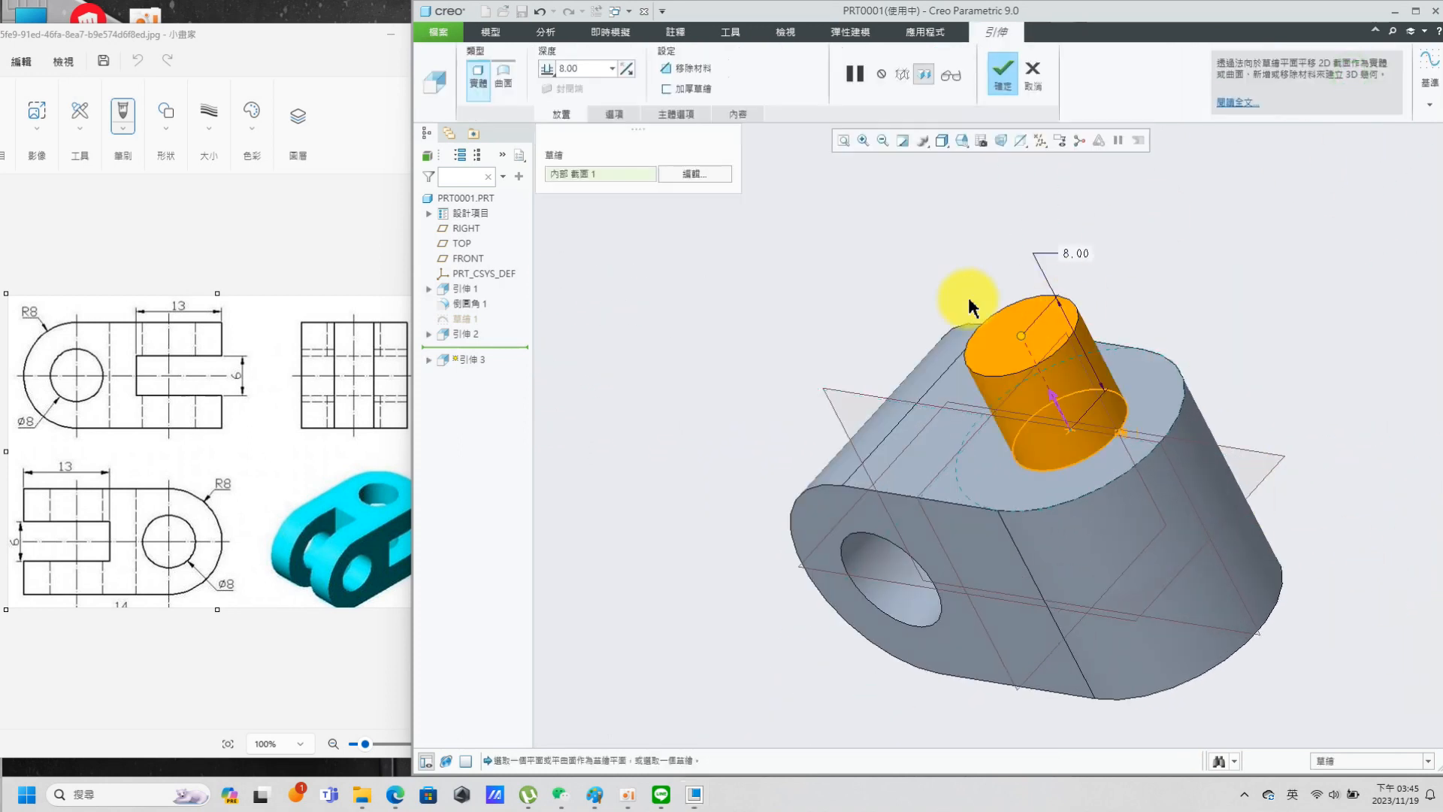
# Step: Extrude the second 8 mm circle into the body as a through-all cut, removing material for the second hole
pyautogui.click(626, 69)
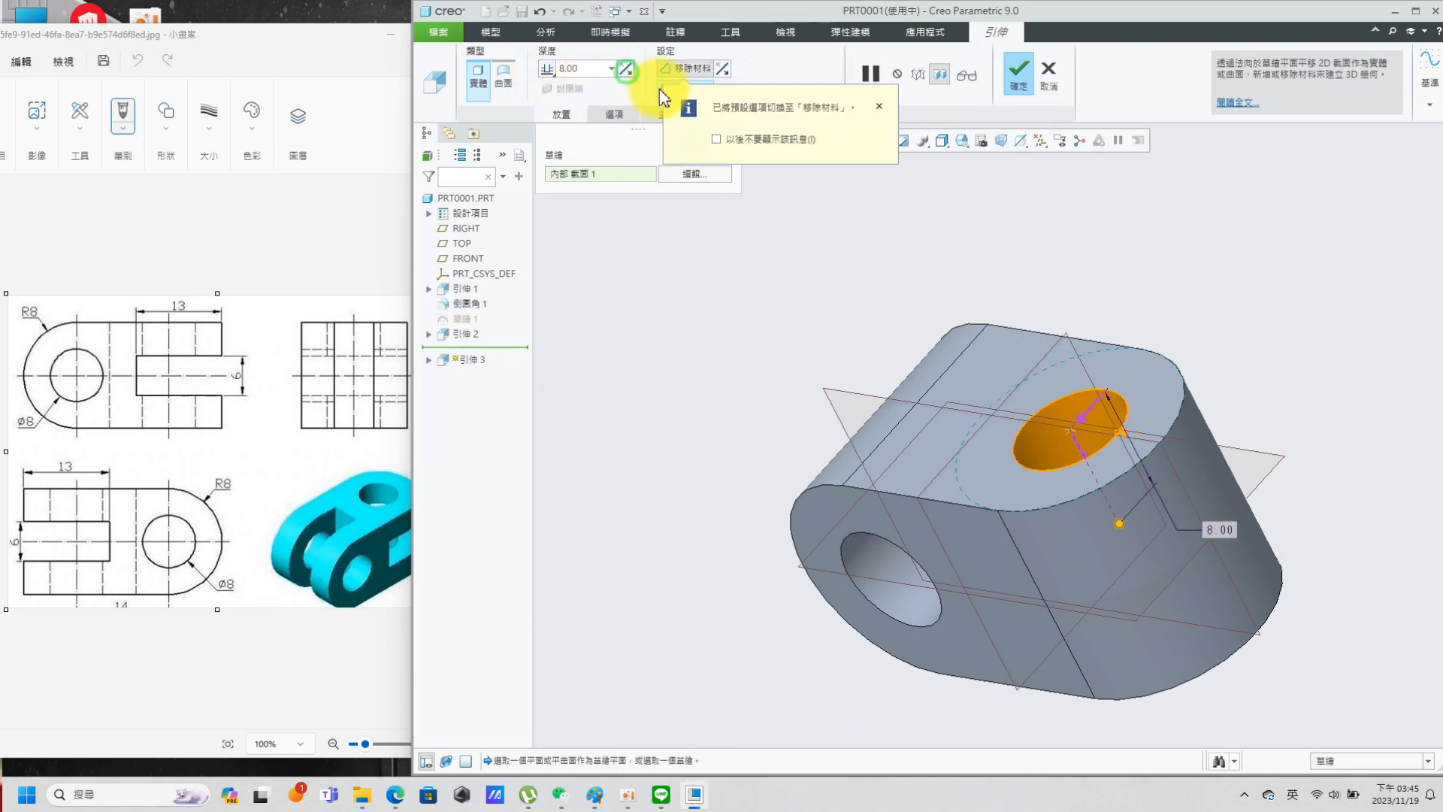
pyautogui.click(549, 70)
pyautogui.click(573, 152)
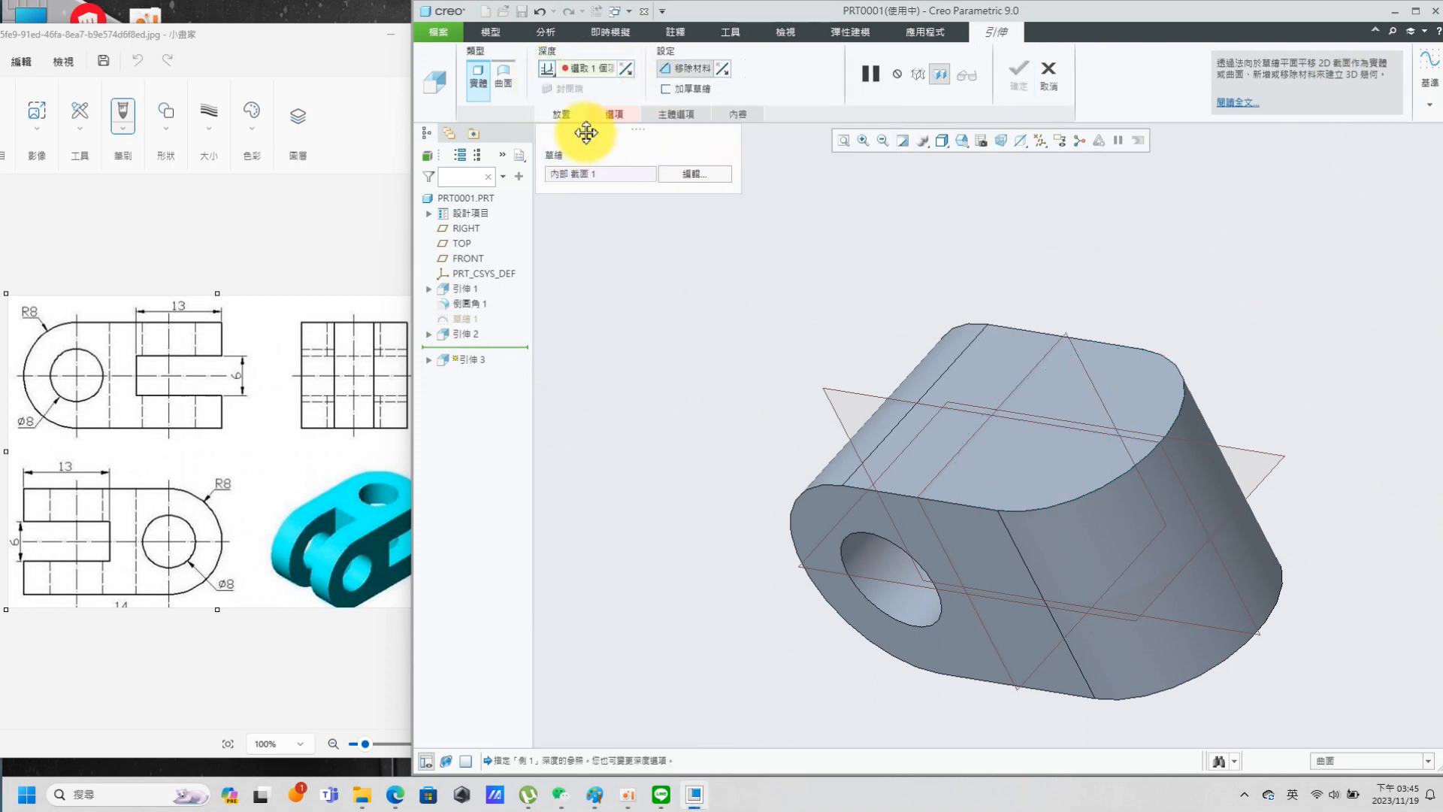
pyautogui.click(548, 69)
pyautogui.click(579, 135)
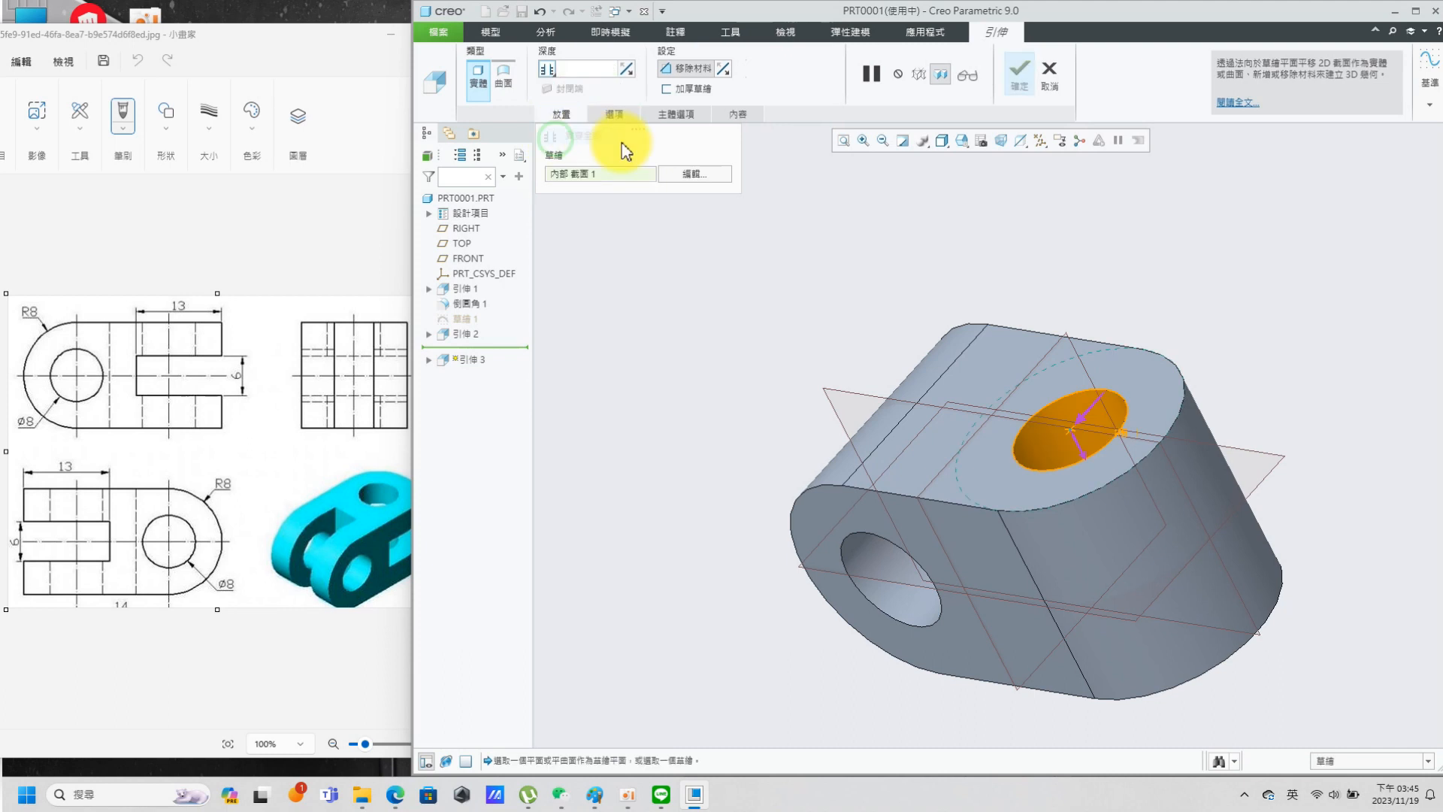
pyautogui.click(1020, 71)
# Step: On the flat face containing the first hole, sketch a centered rectangle about 13 by 8 mm, reaching the opposite end's outer edge, for an extrude
pyautogui.moveTo(1024, 257); pyautogui.dragTo(1050, 461, button='middle')
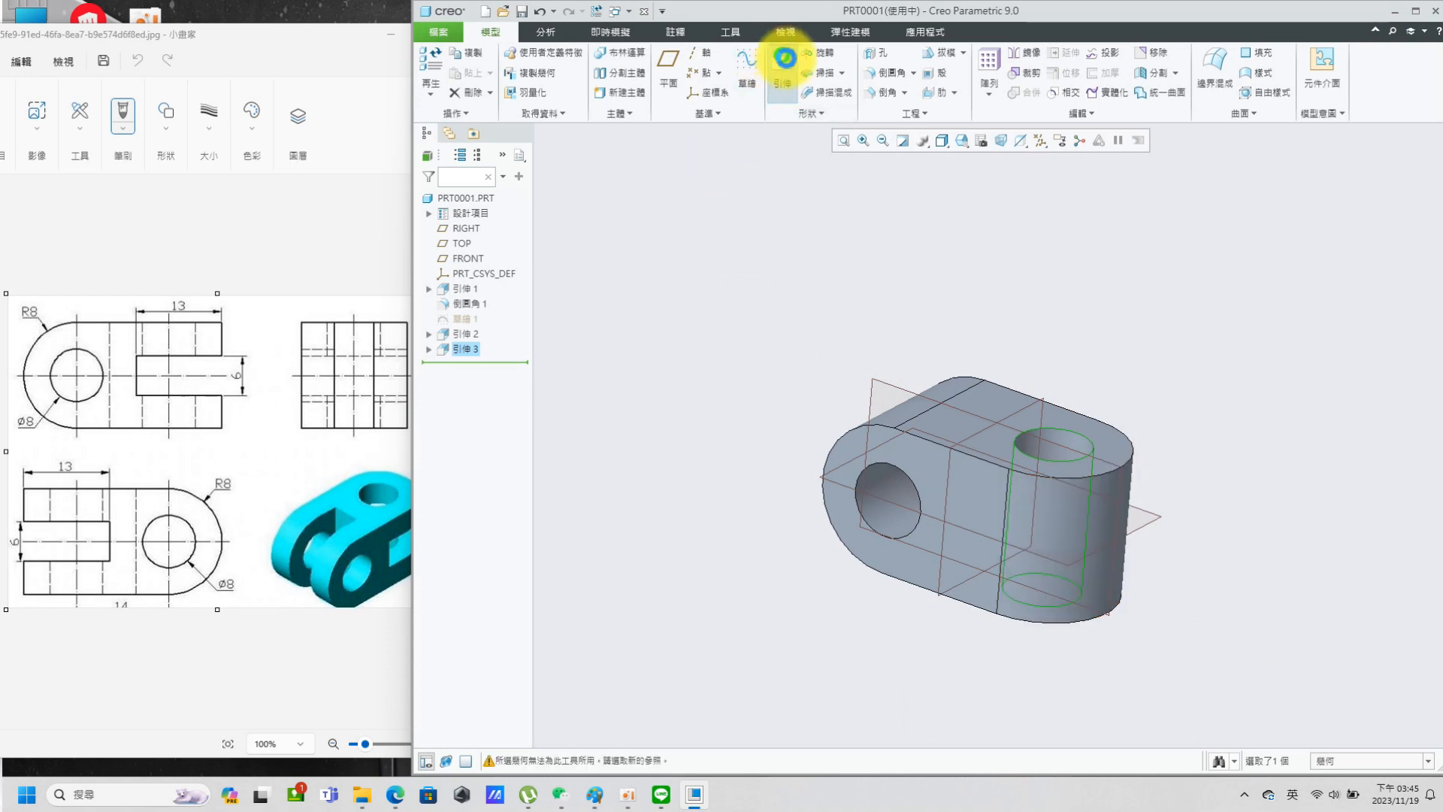
pyautogui.click(785, 64)
pyautogui.click(981, 521)
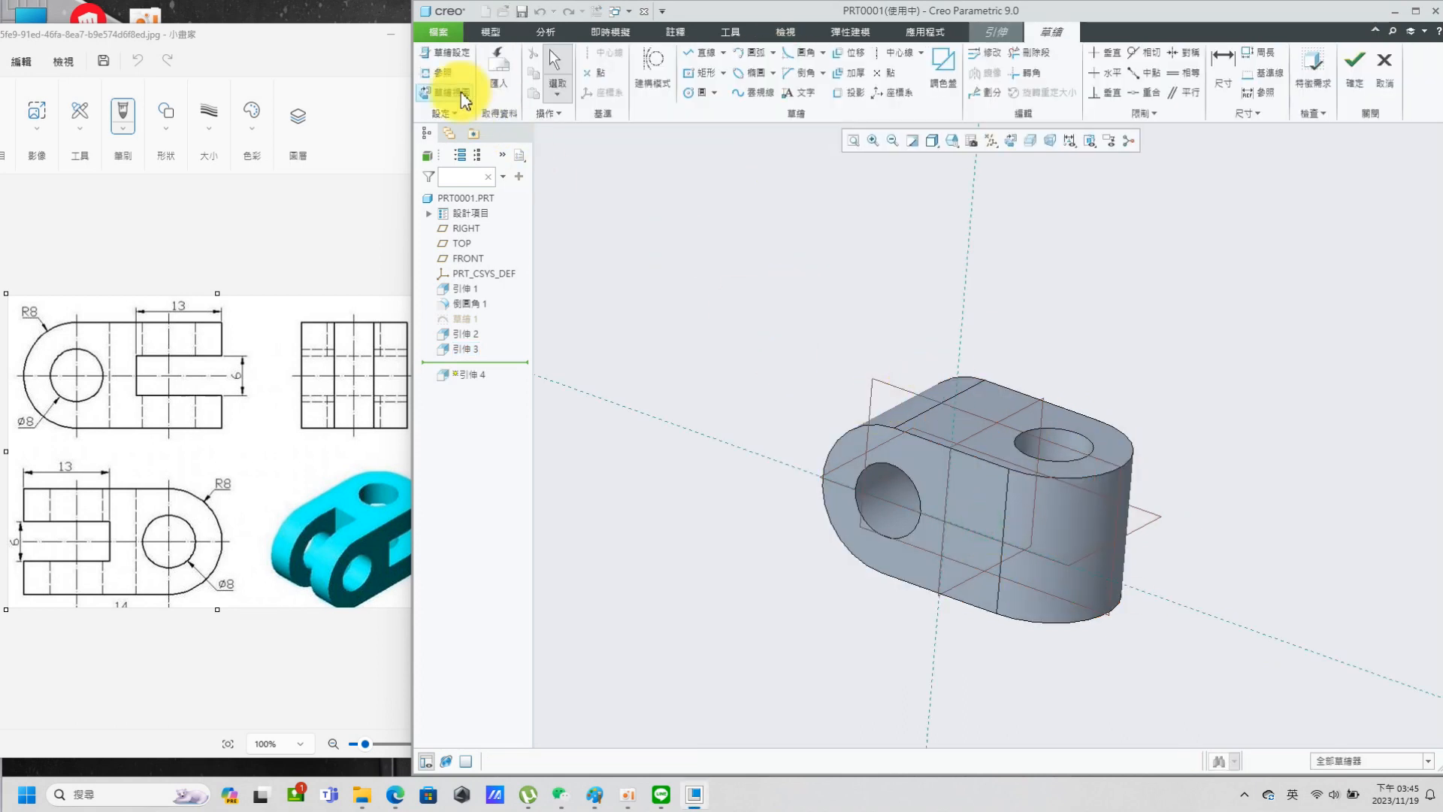
pyautogui.click(453, 93)
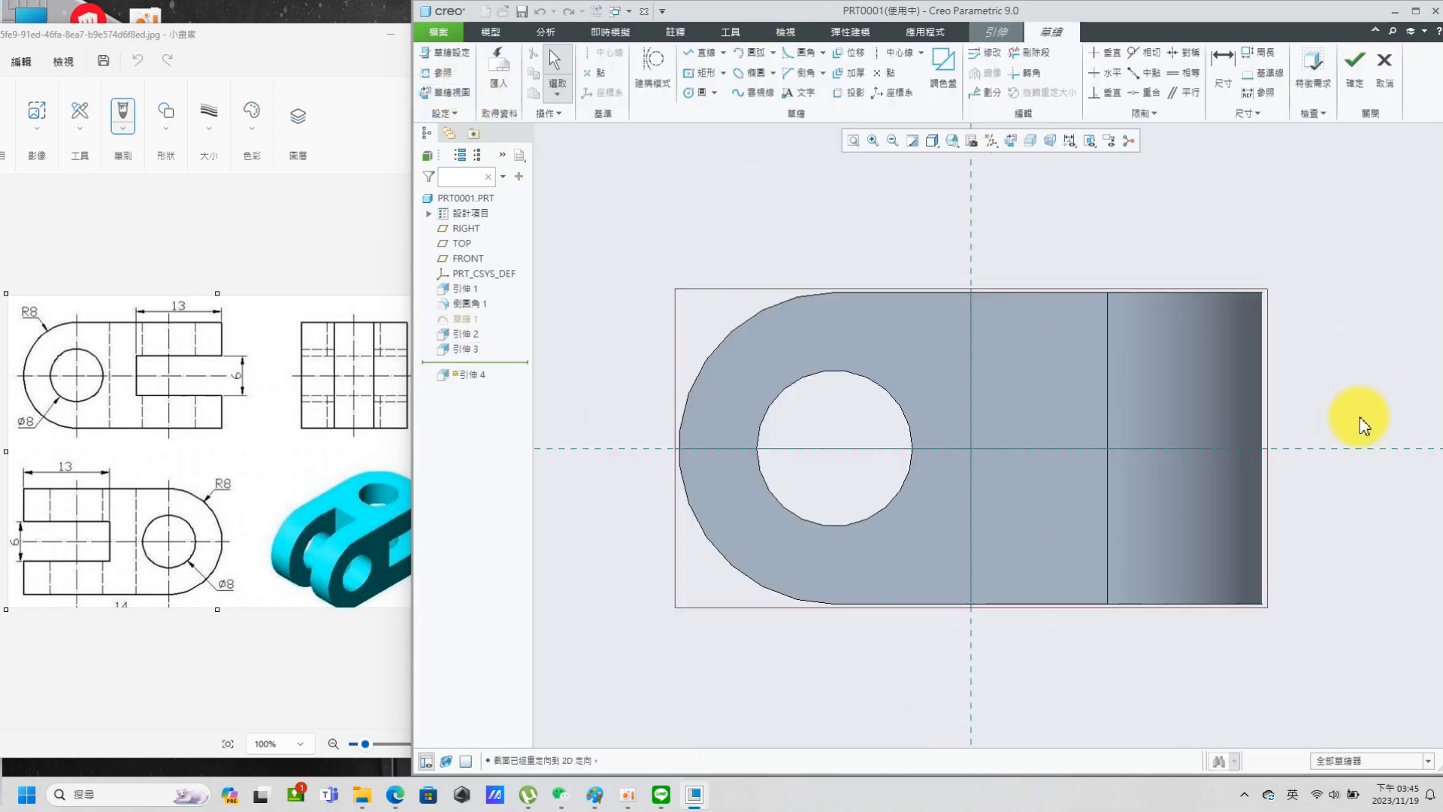
pyautogui.click(684, 75)
pyautogui.click(1134, 449)
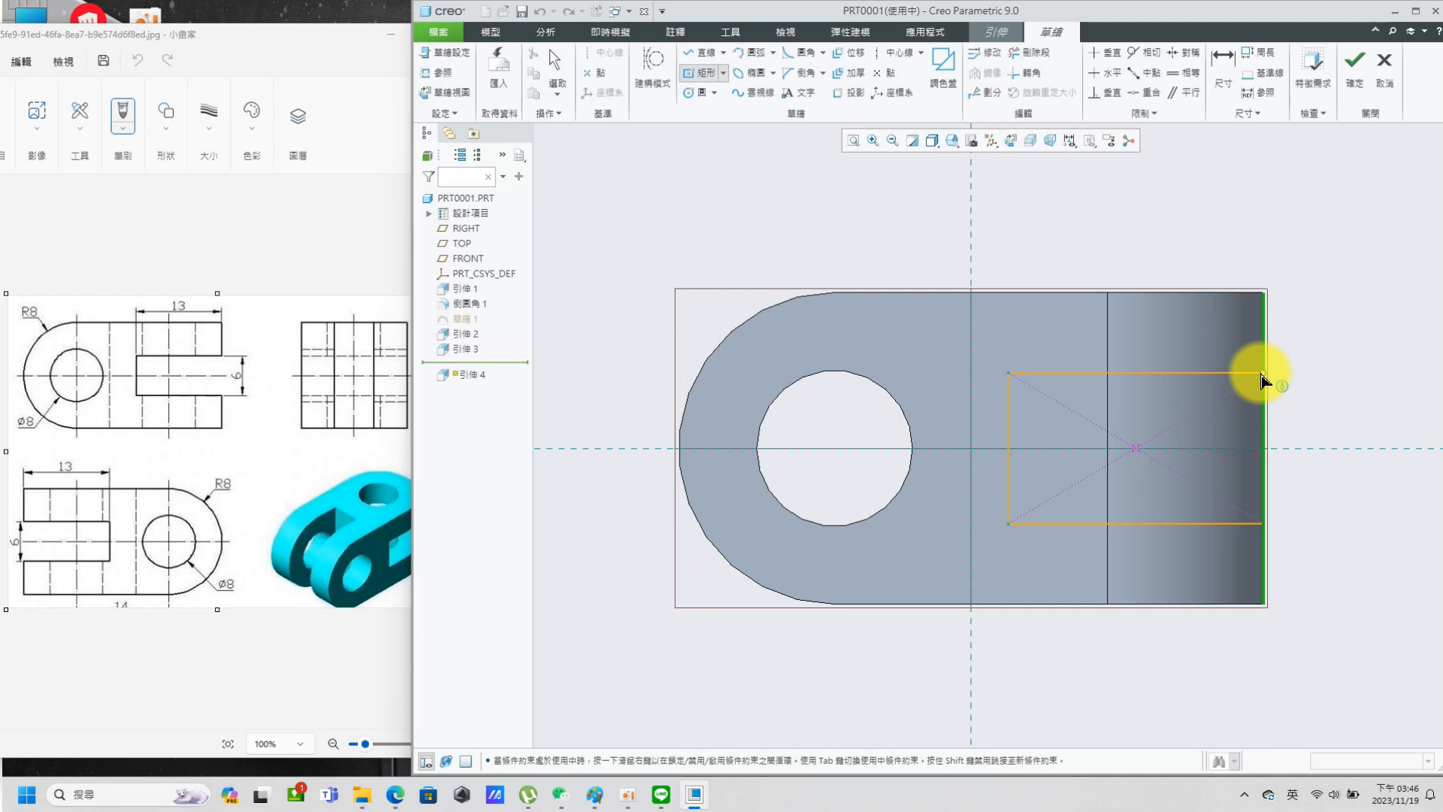
pyautogui.click(1264, 372)
# Step: Set the slot rectangle's length to 13 mm and its height to 6 mm, and finish the sketch
pyautogui.click(1223, 60)
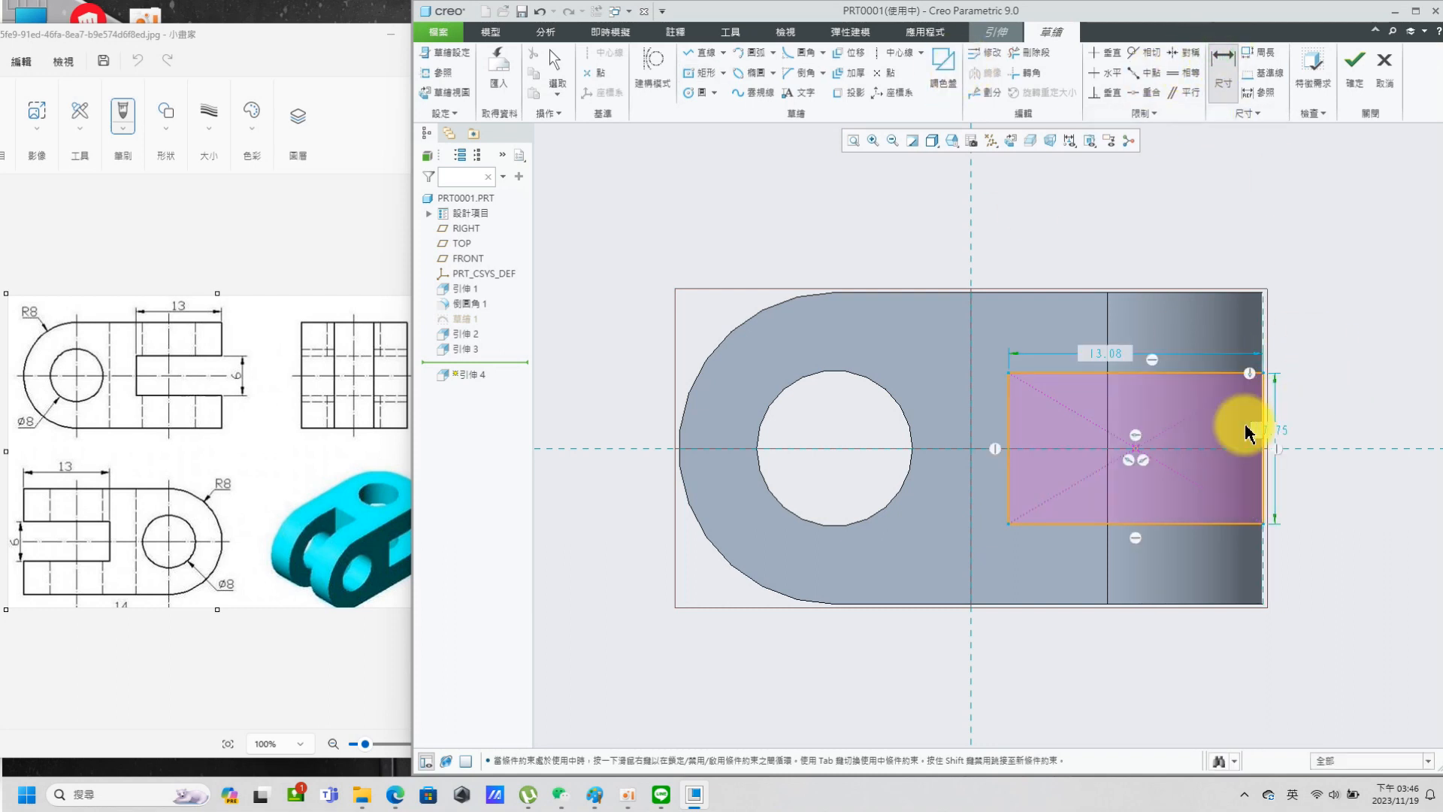
pyautogui.write('13')
pyautogui.press('Return')
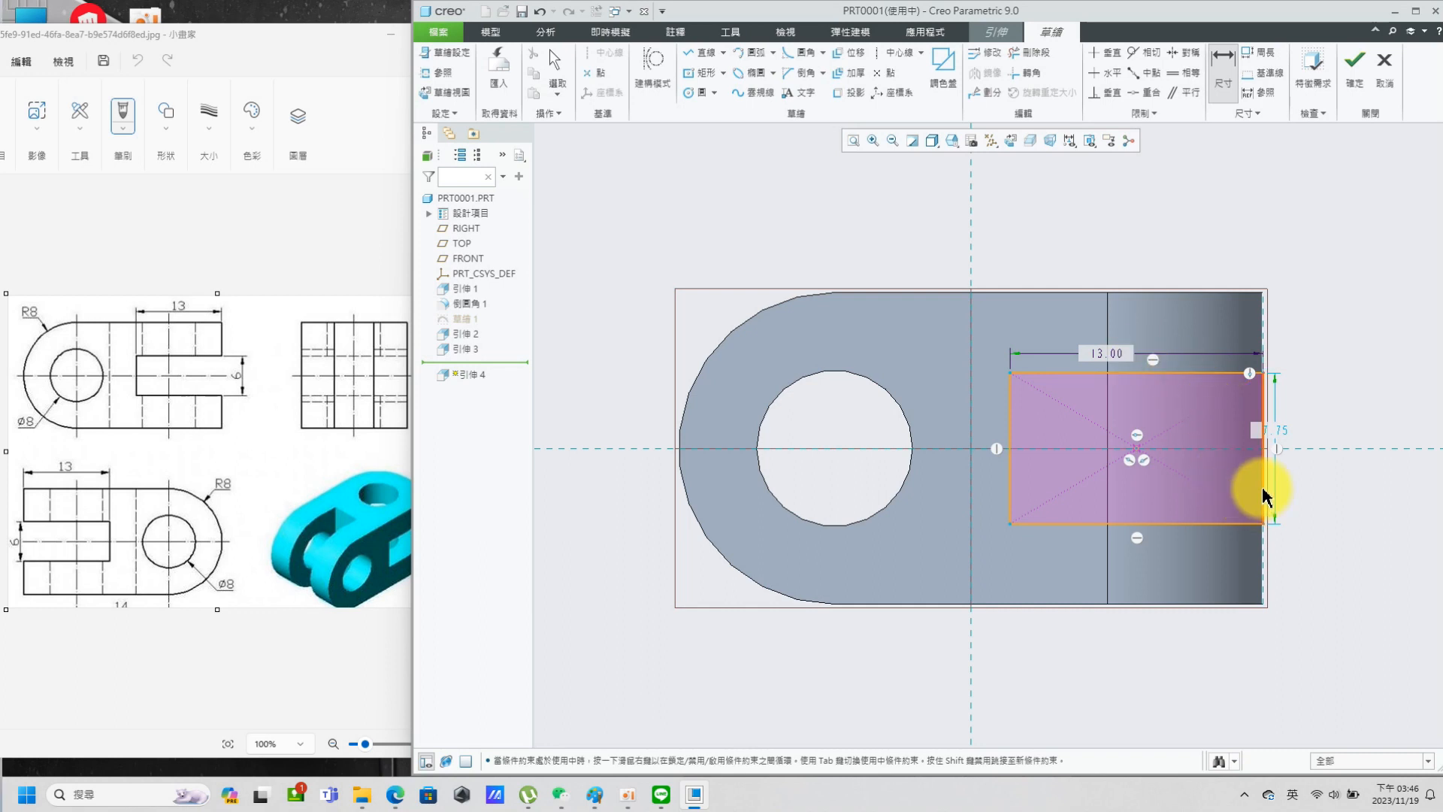
pyautogui.write('6')
pyautogui.press('Return')
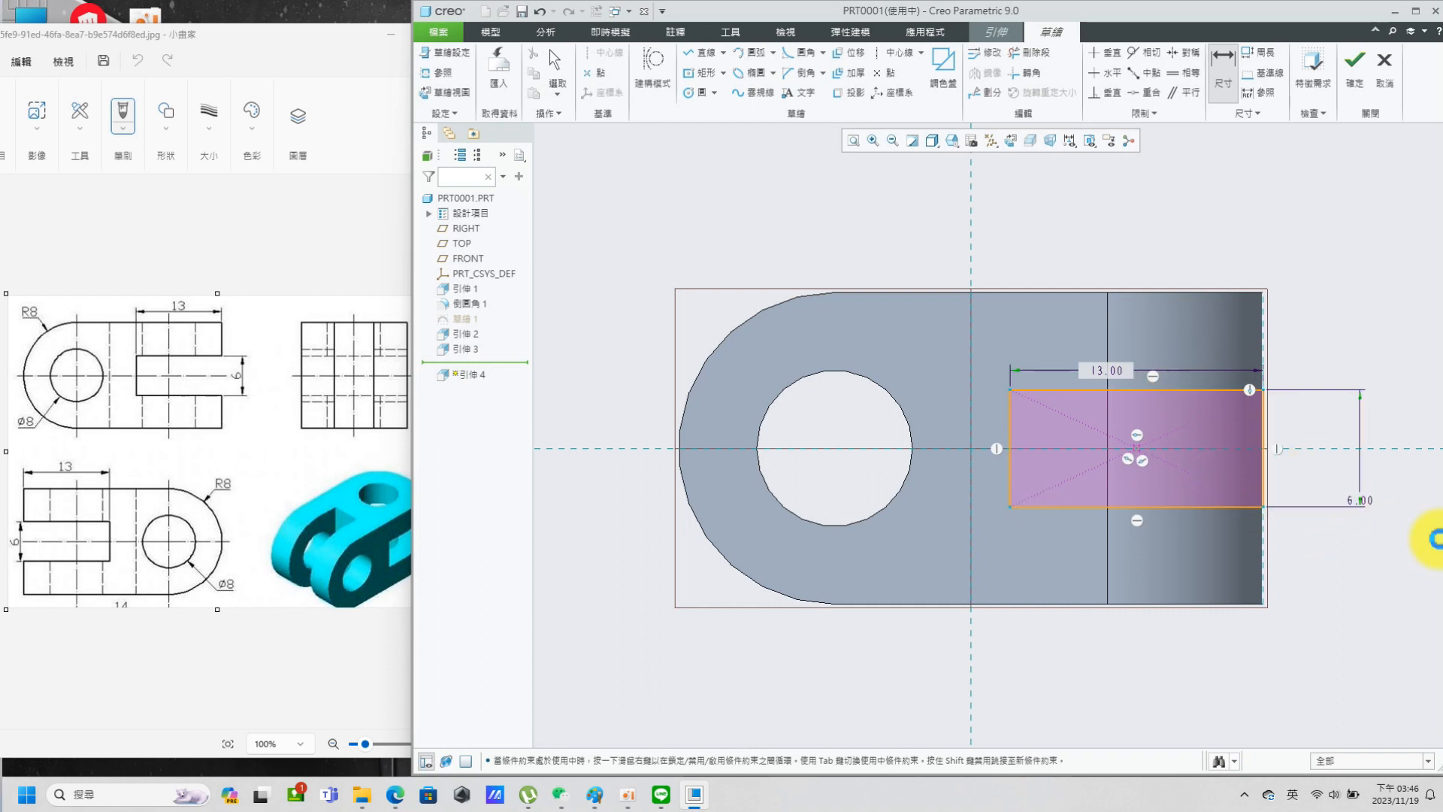
pyautogui.hotkey('ctrl', 'd')
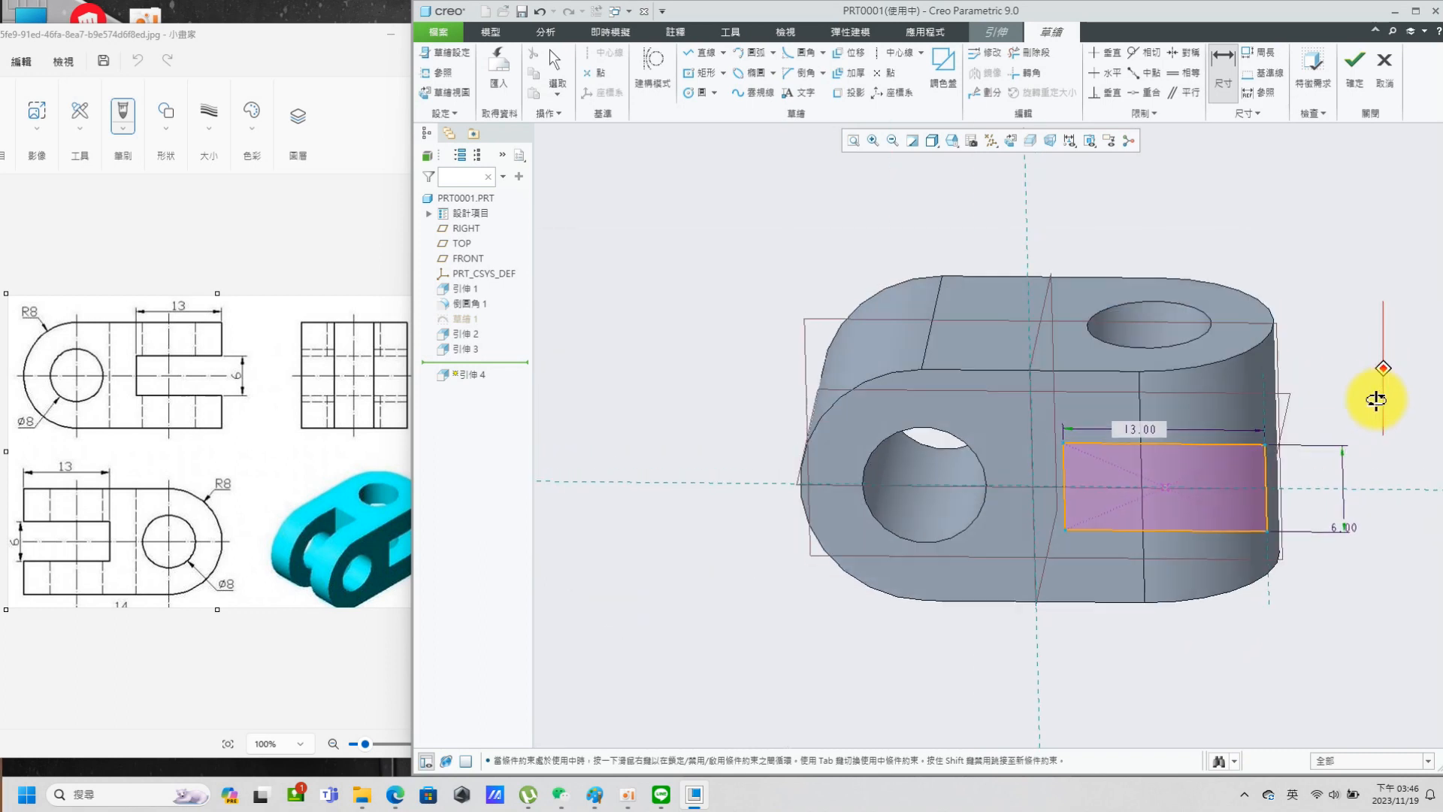
pyautogui.click(1355, 63)
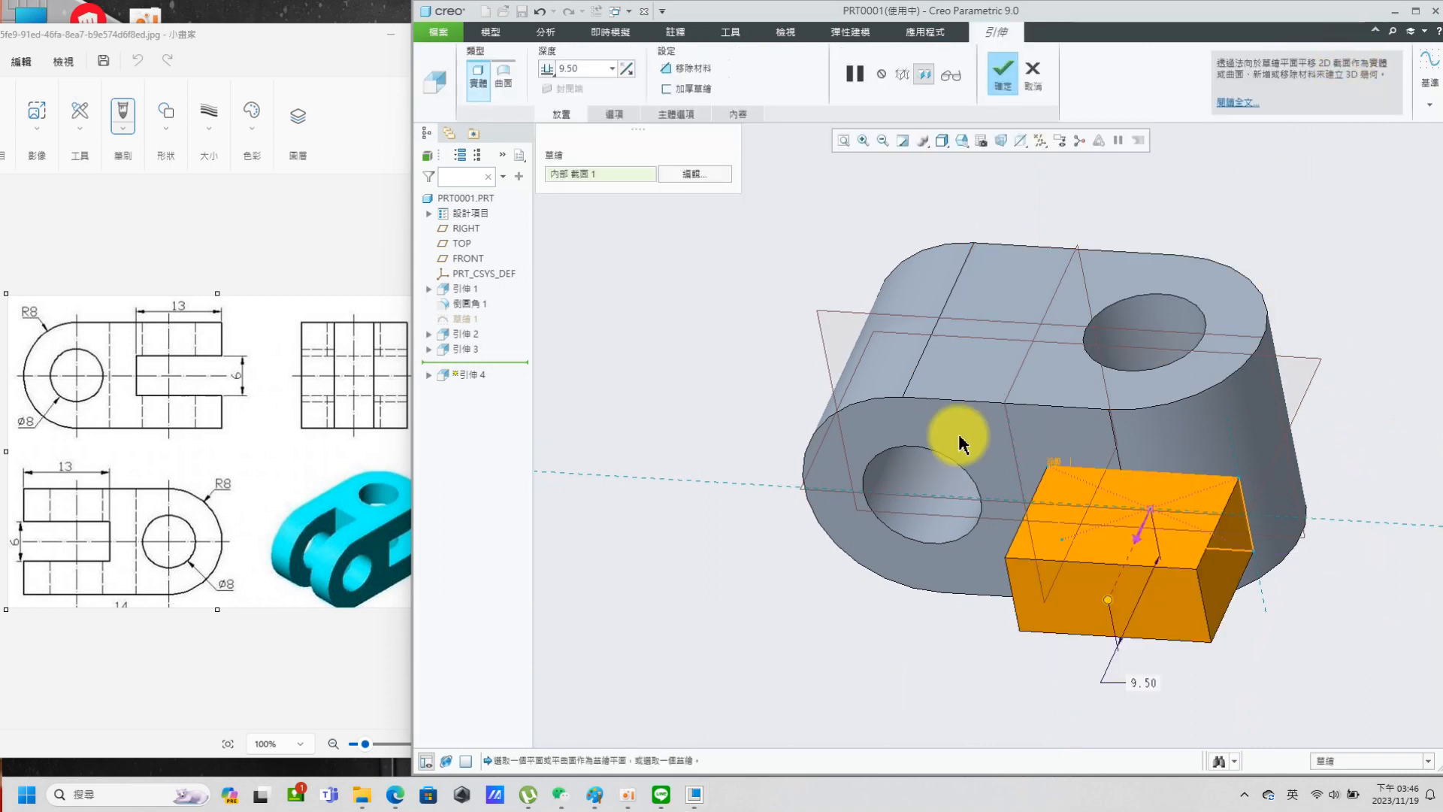
# Step: Extrude the 13 × 6 mm rectangle into the body as a through-all cut, removing material for the first slot
pyautogui.click(627, 68)
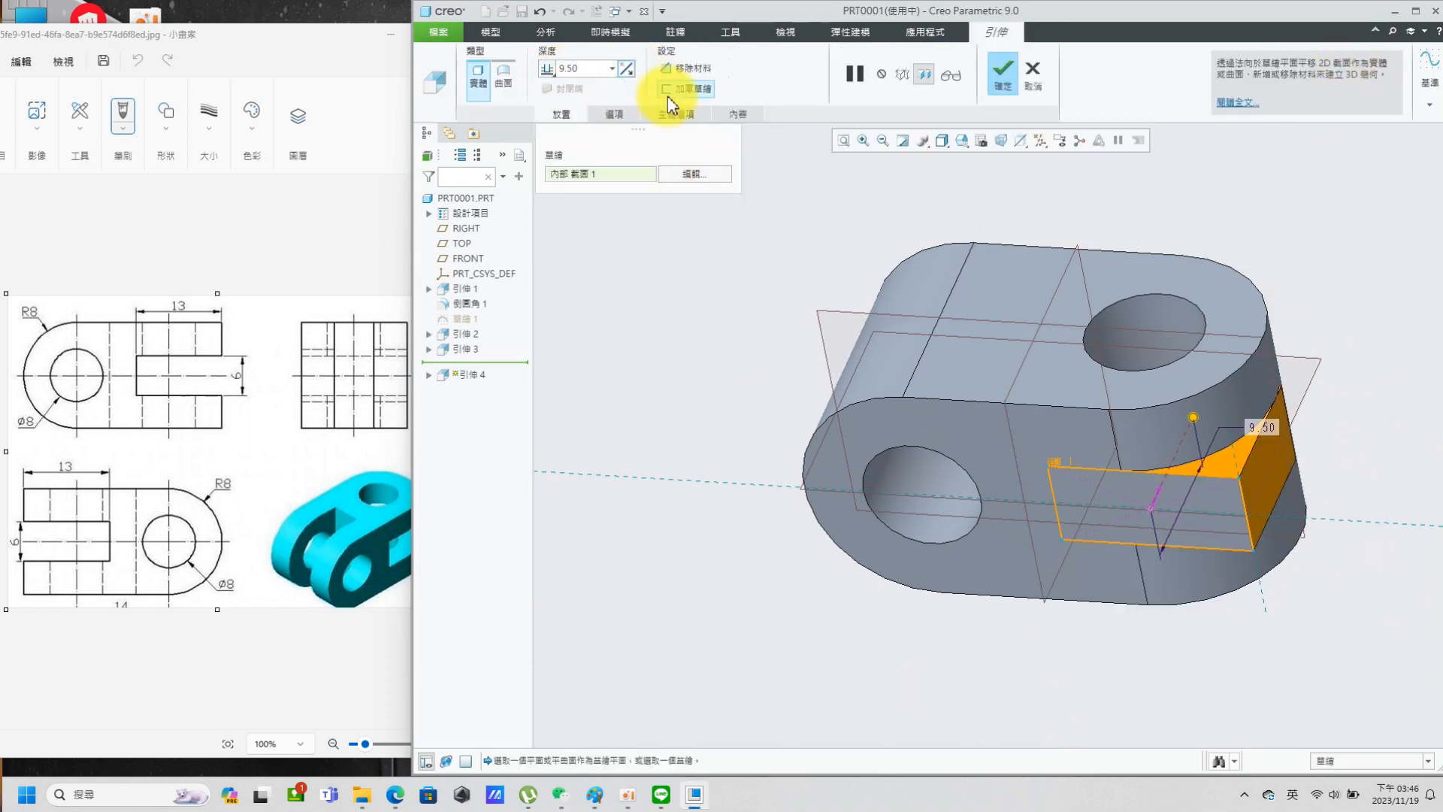
pyautogui.click(547, 69)
pyautogui.click(579, 135)
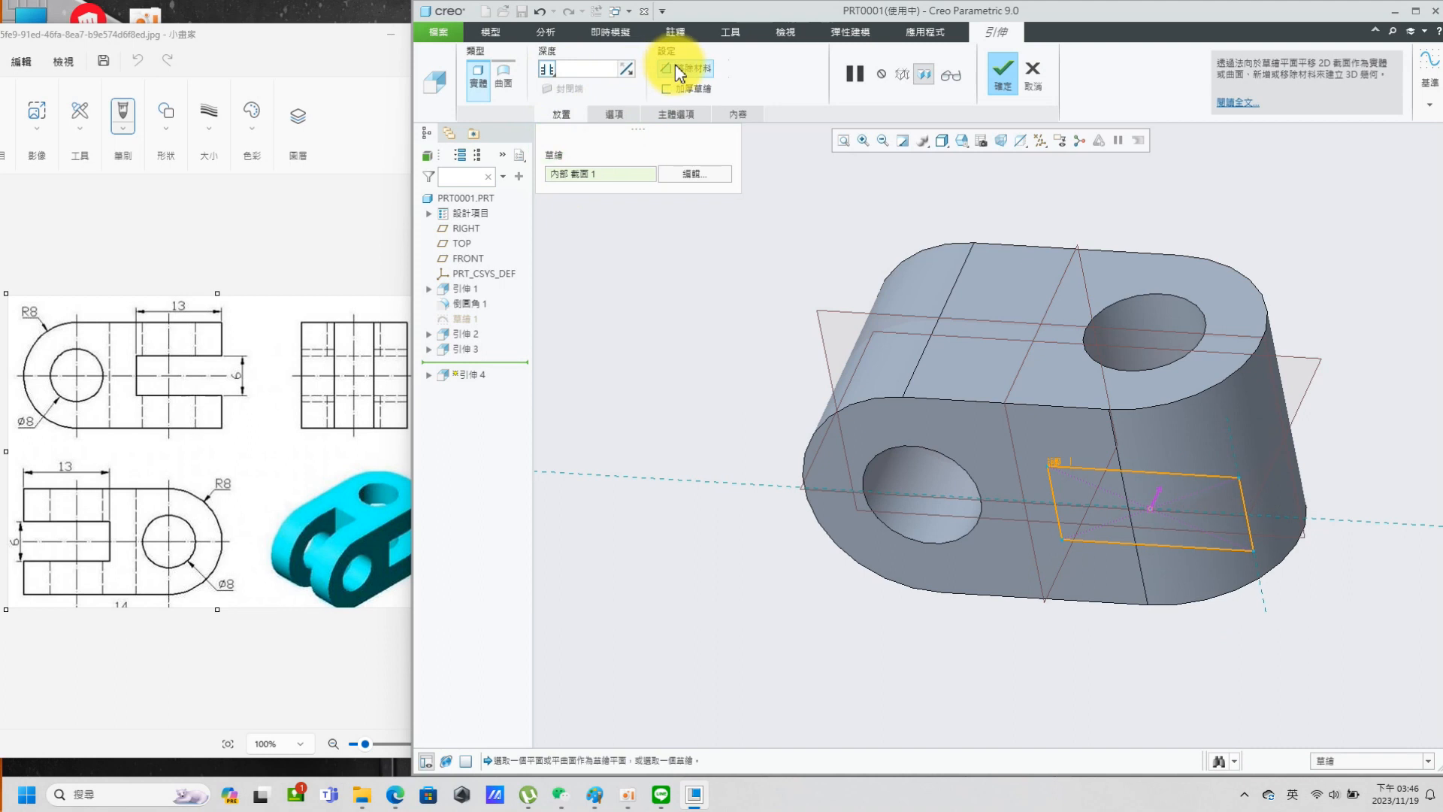
pyautogui.click(683, 67)
pyautogui.click(1019, 73)
pyautogui.click(685, 474)
# Step: Start an extrude sketch on the flat face with the second hole, adding the FRONT plane and the opposite end's outer edge as references
pyautogui.moveTo(755, 466); pyautogui.dragTo(904, 394, button='middle')
pyautogui.scroll(-1, 892, 319)
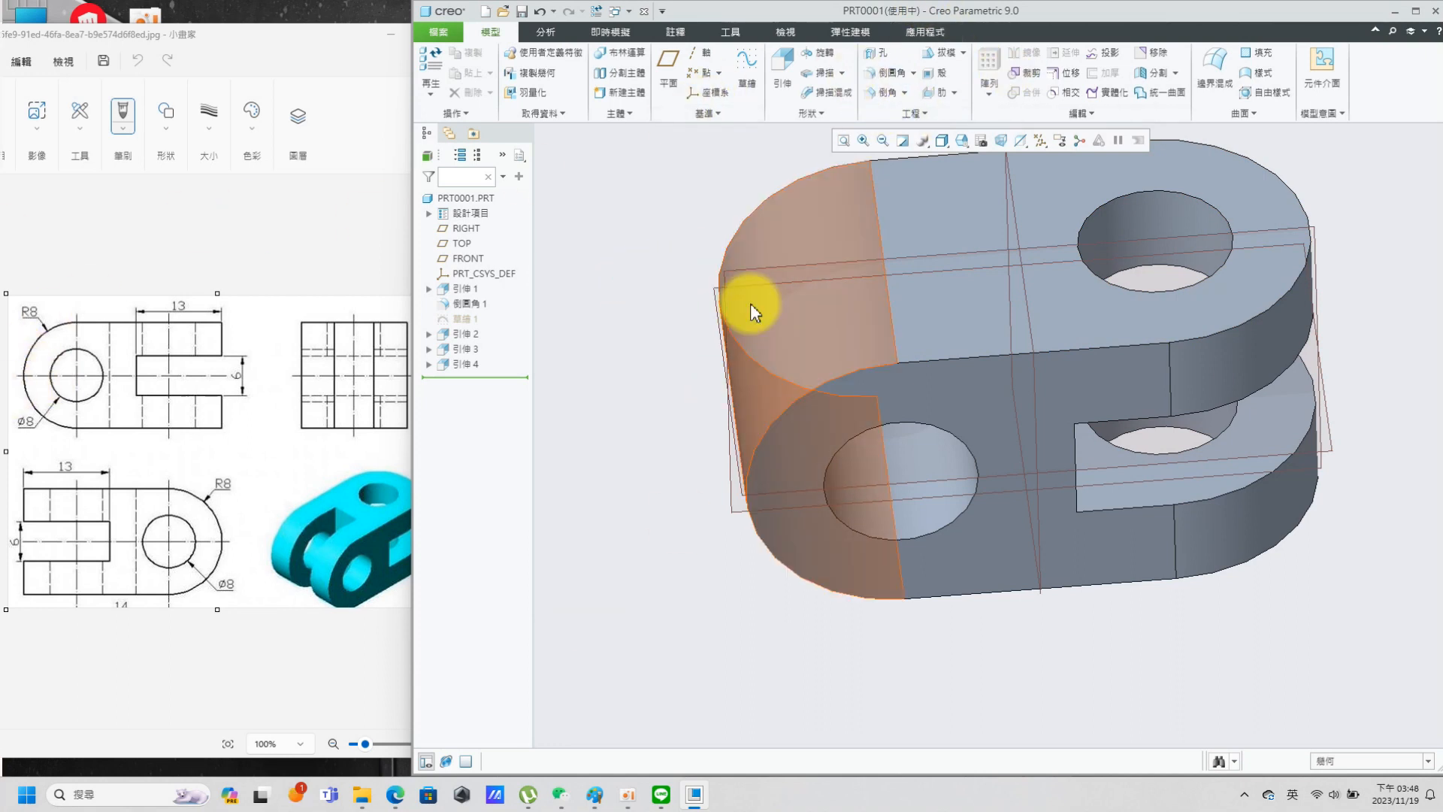
pyautogui.scroll(2, 1075, 350)
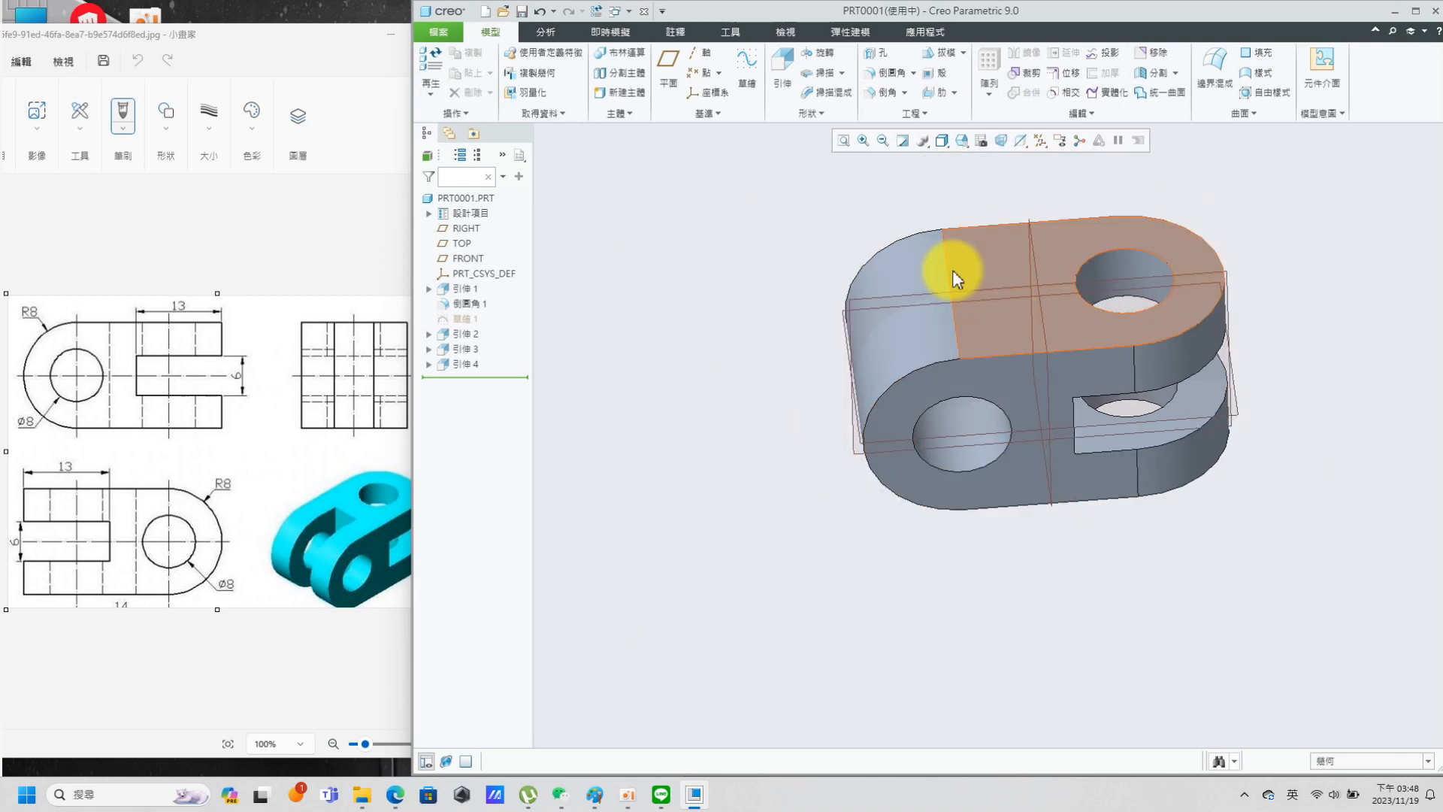
pyautogui.click(781, 71)
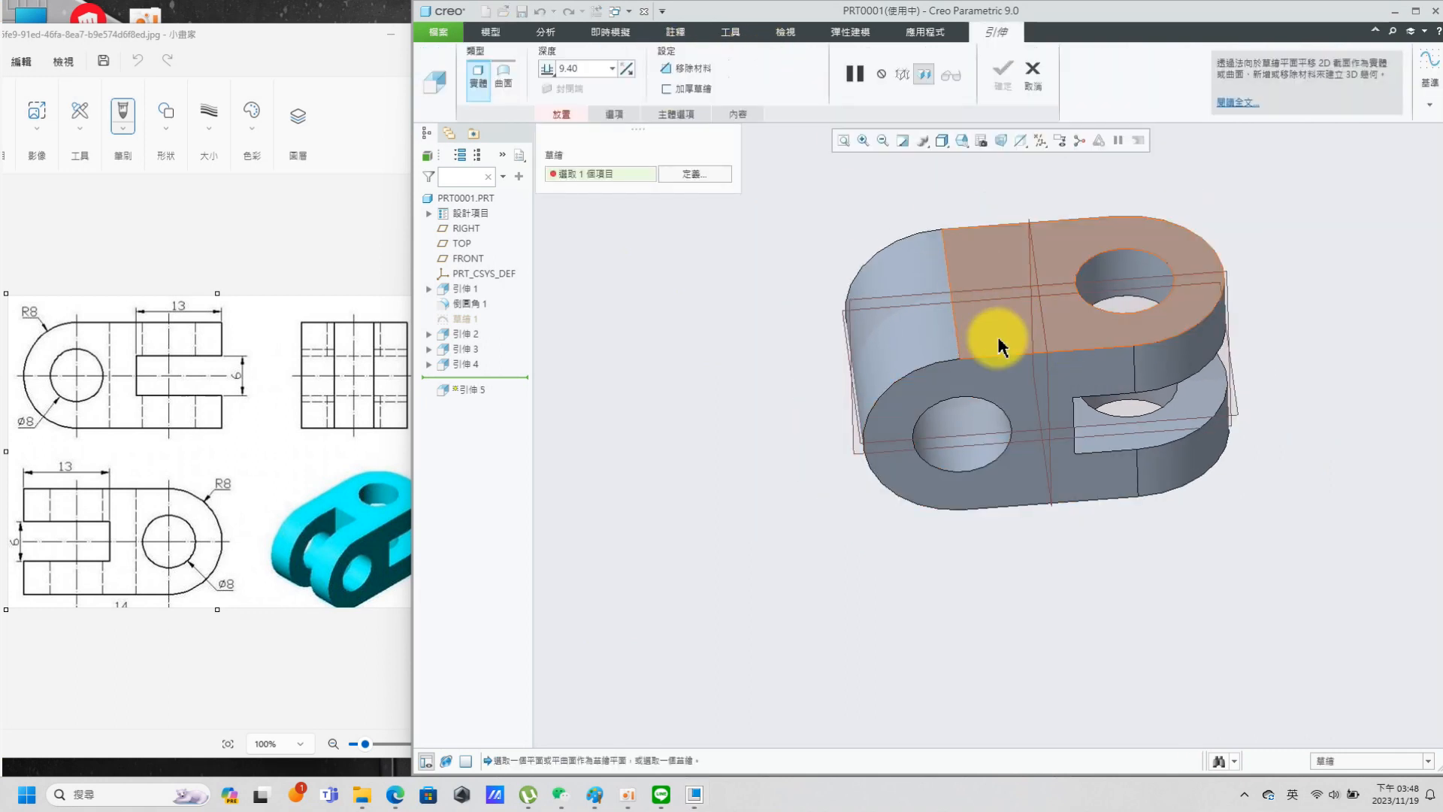
pyautogui.click(994, 334)
pyautogui.click(451, 91)
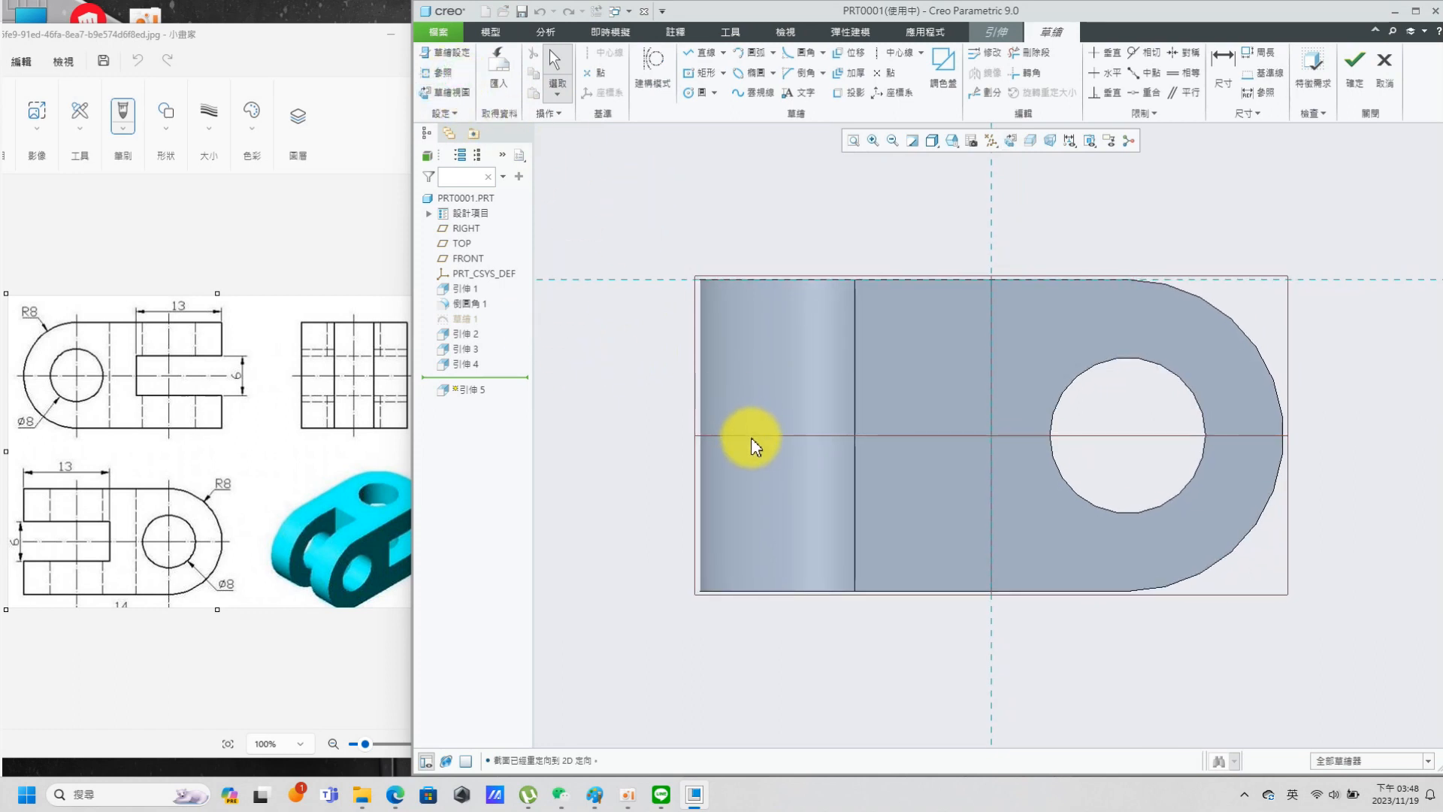
pyautogui.click(442, 72)
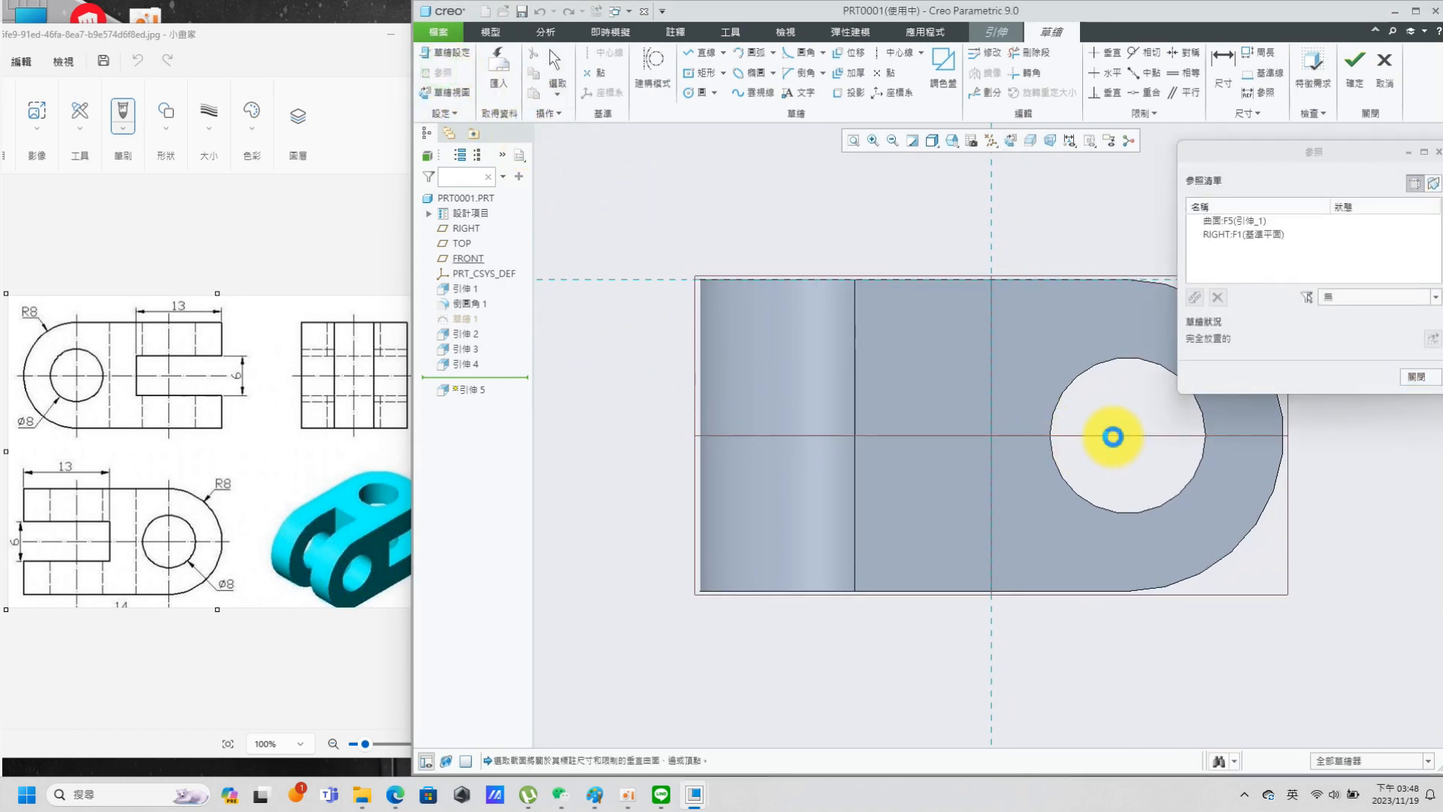
pyautogui.click(1416, 376)
# Step: Sketch a center rectangle on the FRONT reference reaching the outer end edge, size it 13 mm long by 6 mm high and finish the sketch
pyautogui.click(703, 72)
pyautogui.click(895, 444)
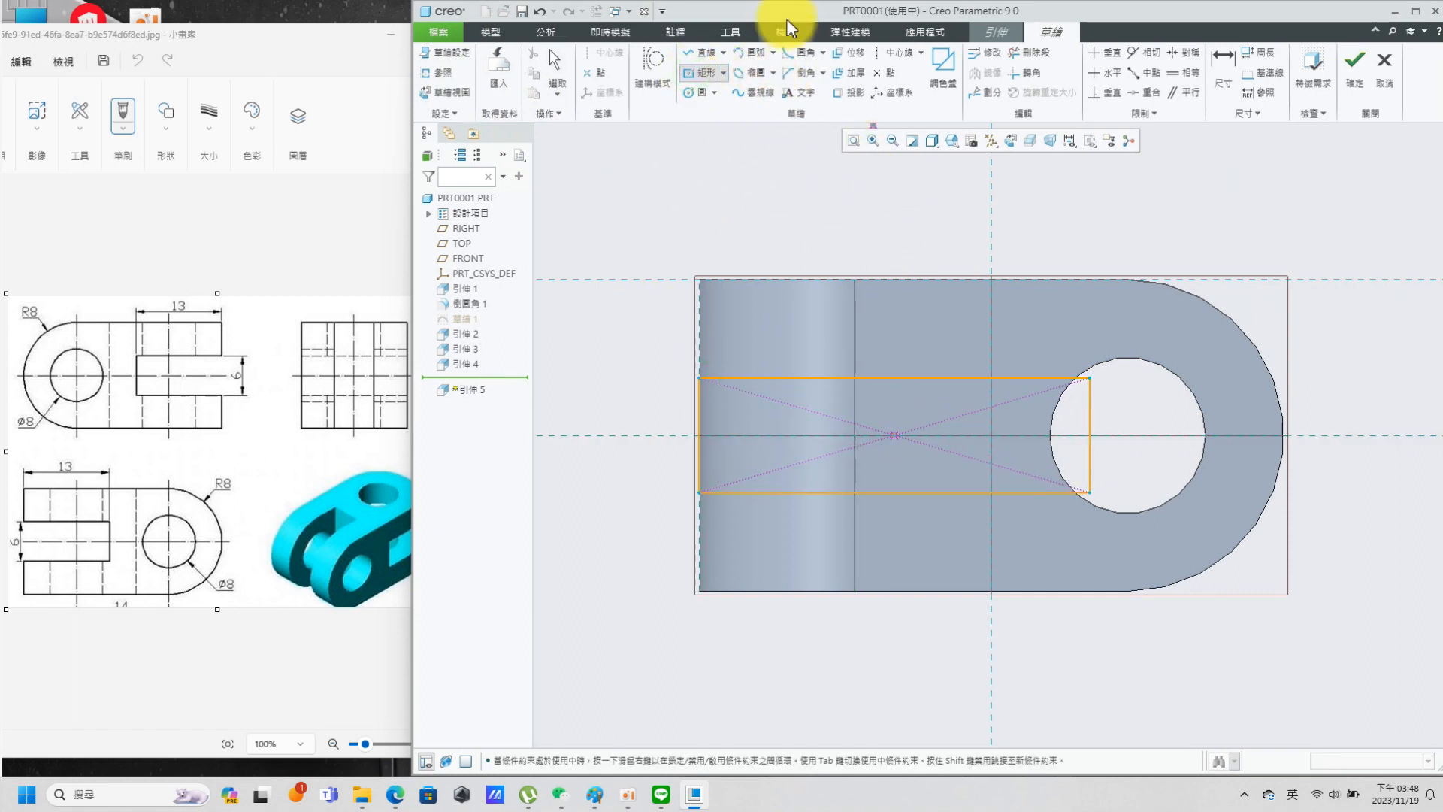
pyautogui.click(1224, 66)
pyautogui.doubleClick(952, 410)
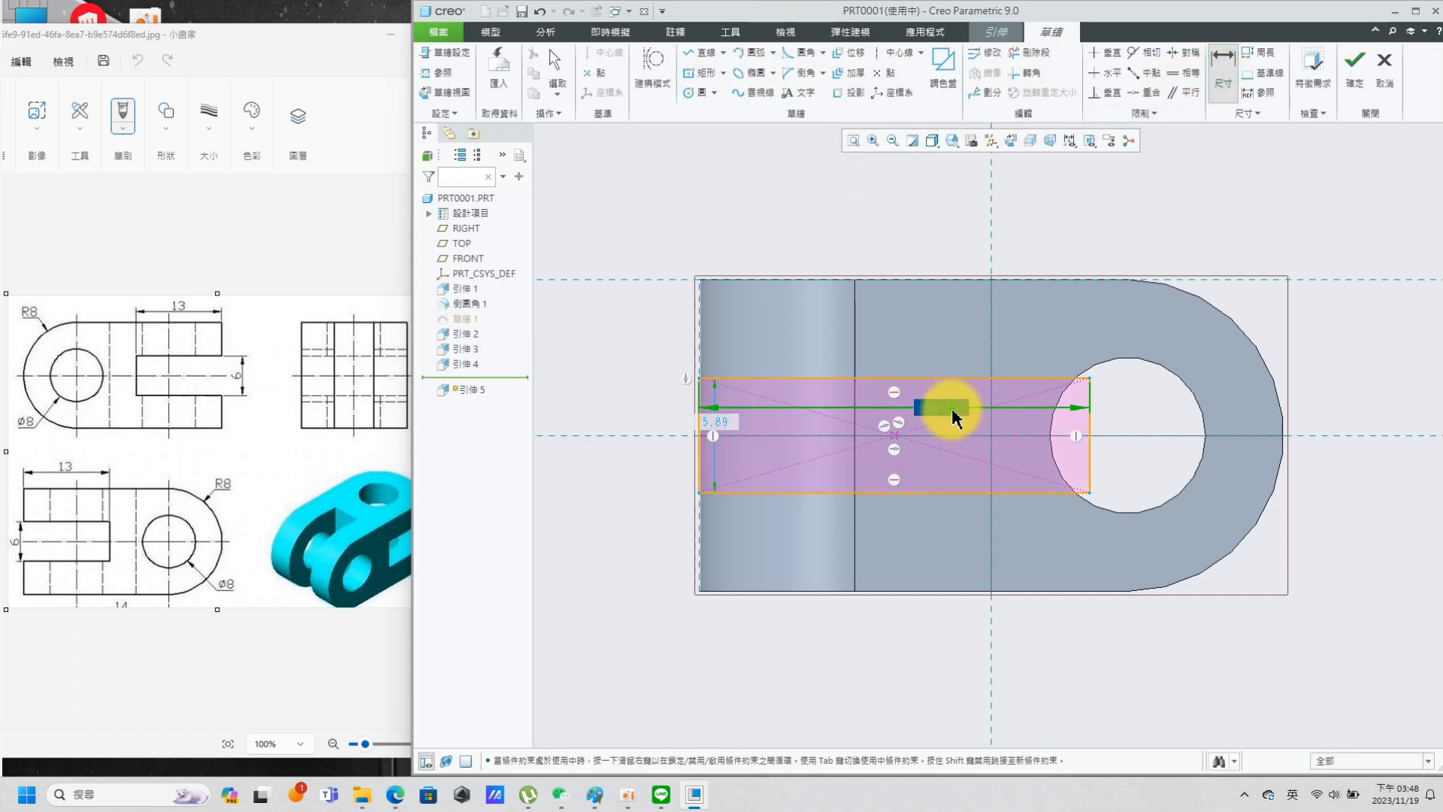
pyautogui.write('13')
pyautogui.press('Return')
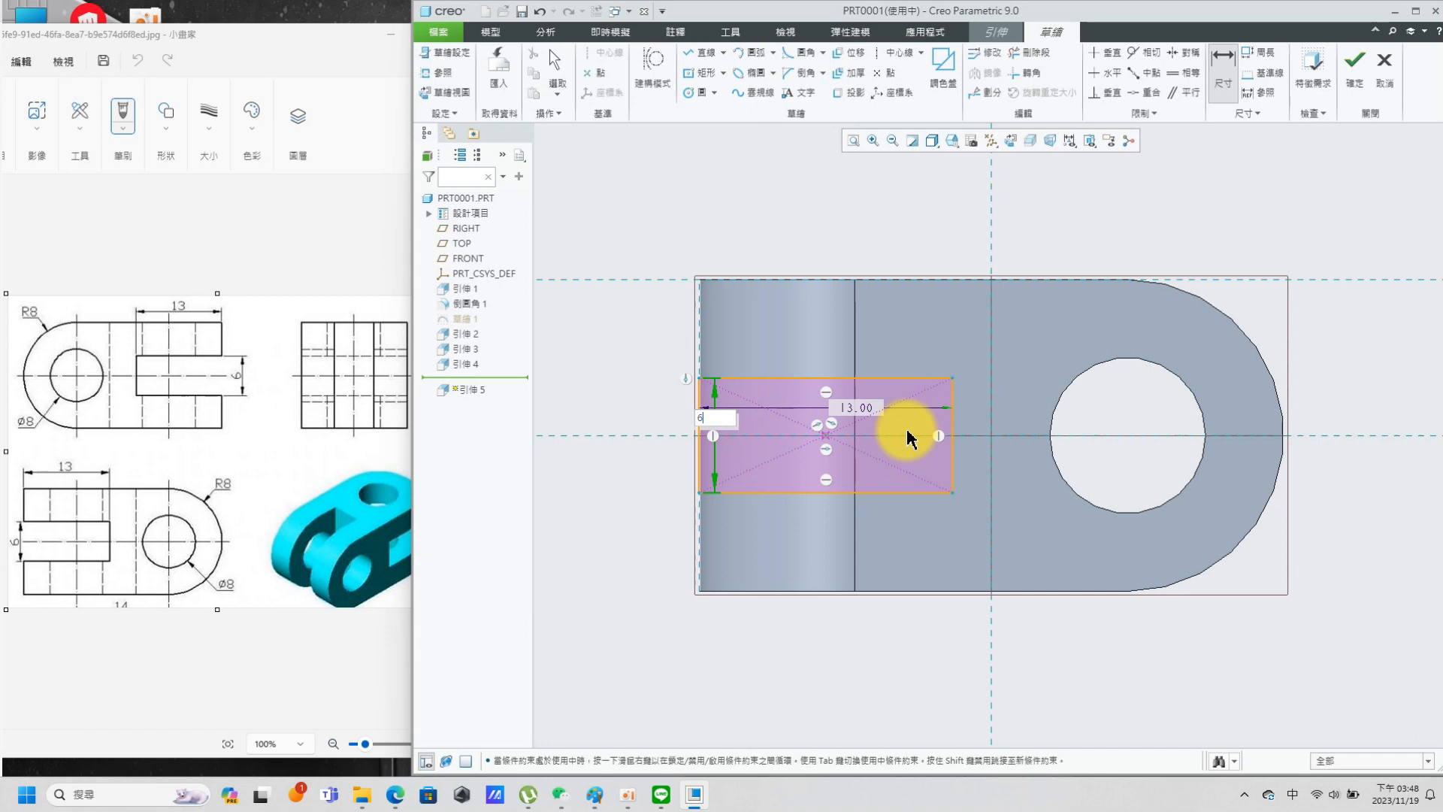
pyautogui.moveTo(729, 673)
pyautogui.mouseDown(button='middle')
pyautogui.moveTo(822, 596)
pyautogui.moveTo(899, 680)
pyautogui.moveTo(973, 580)
pyautogui.moveTo(990, 449)
pyautogui.moveTo(1008, 548)
pyautogui.moveTo(1031, 306)
pyautogui.mouseUp(button='middle')
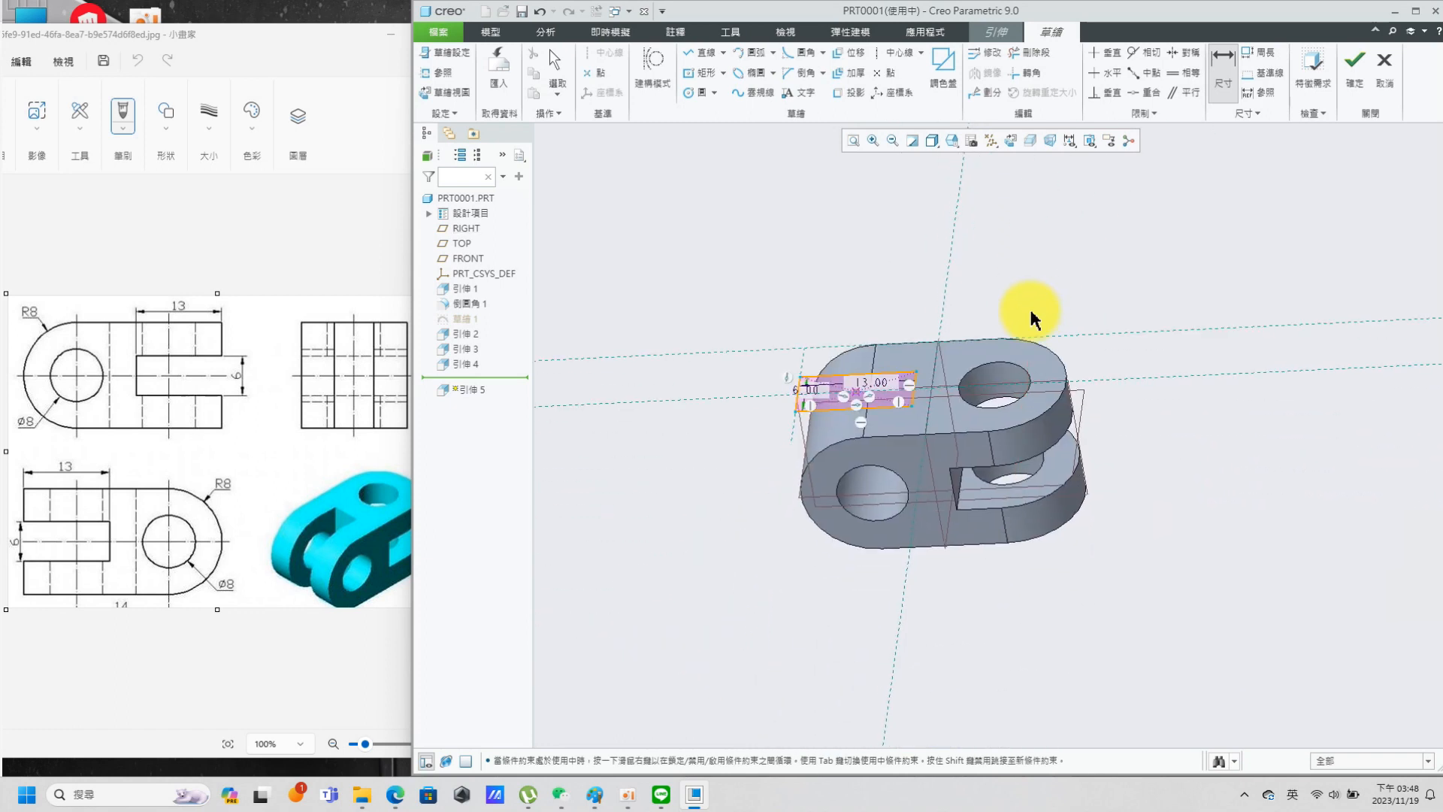
pyautogui.scroll(3, 912, 380)
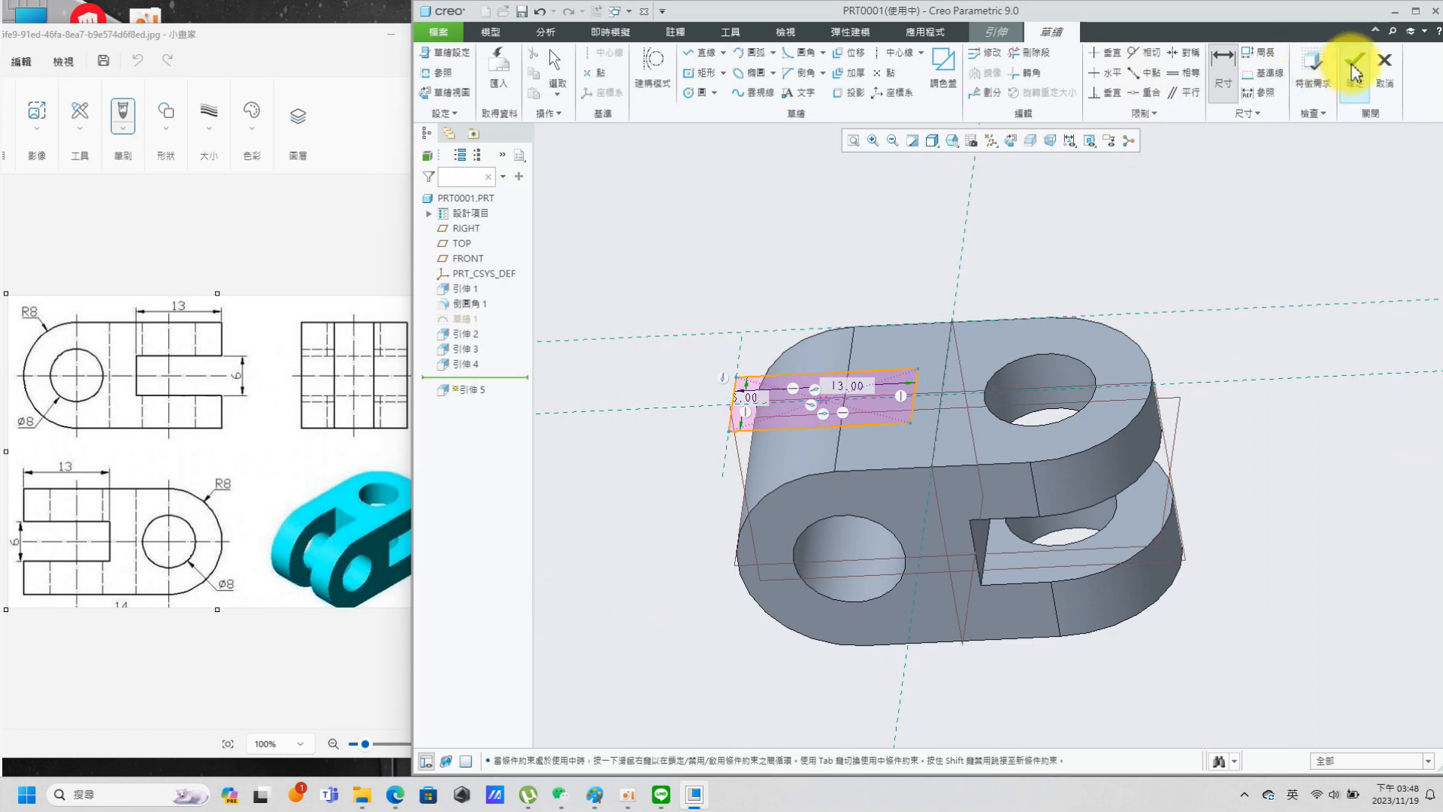
pyautogui.click(1350, 62)
# Step: Extrude the second slot rectangle into the body as a through-all cut that removes material
pyautogui.click(684, 67)
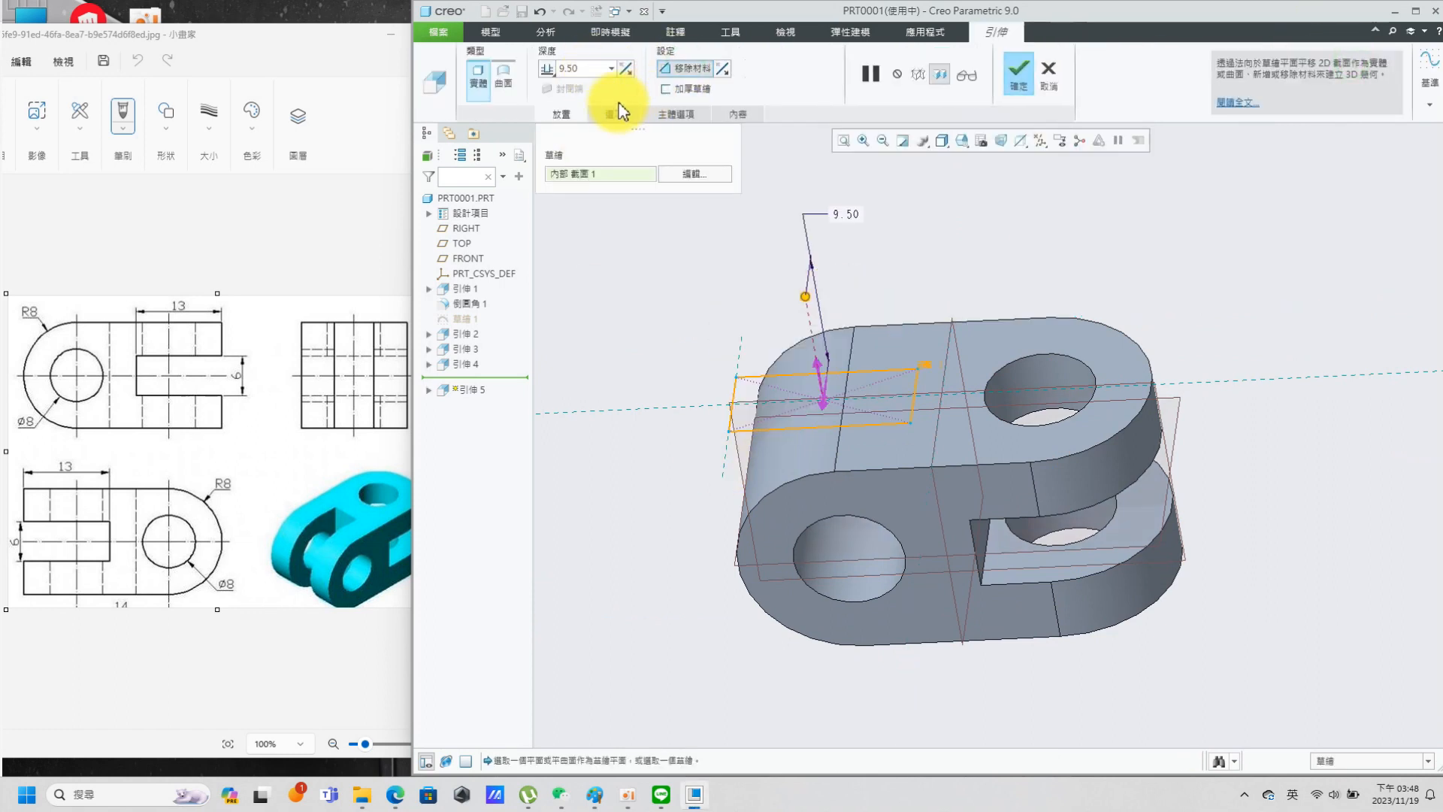
pyautogui.click(626, 69)
pyautogui.click(553, 67)
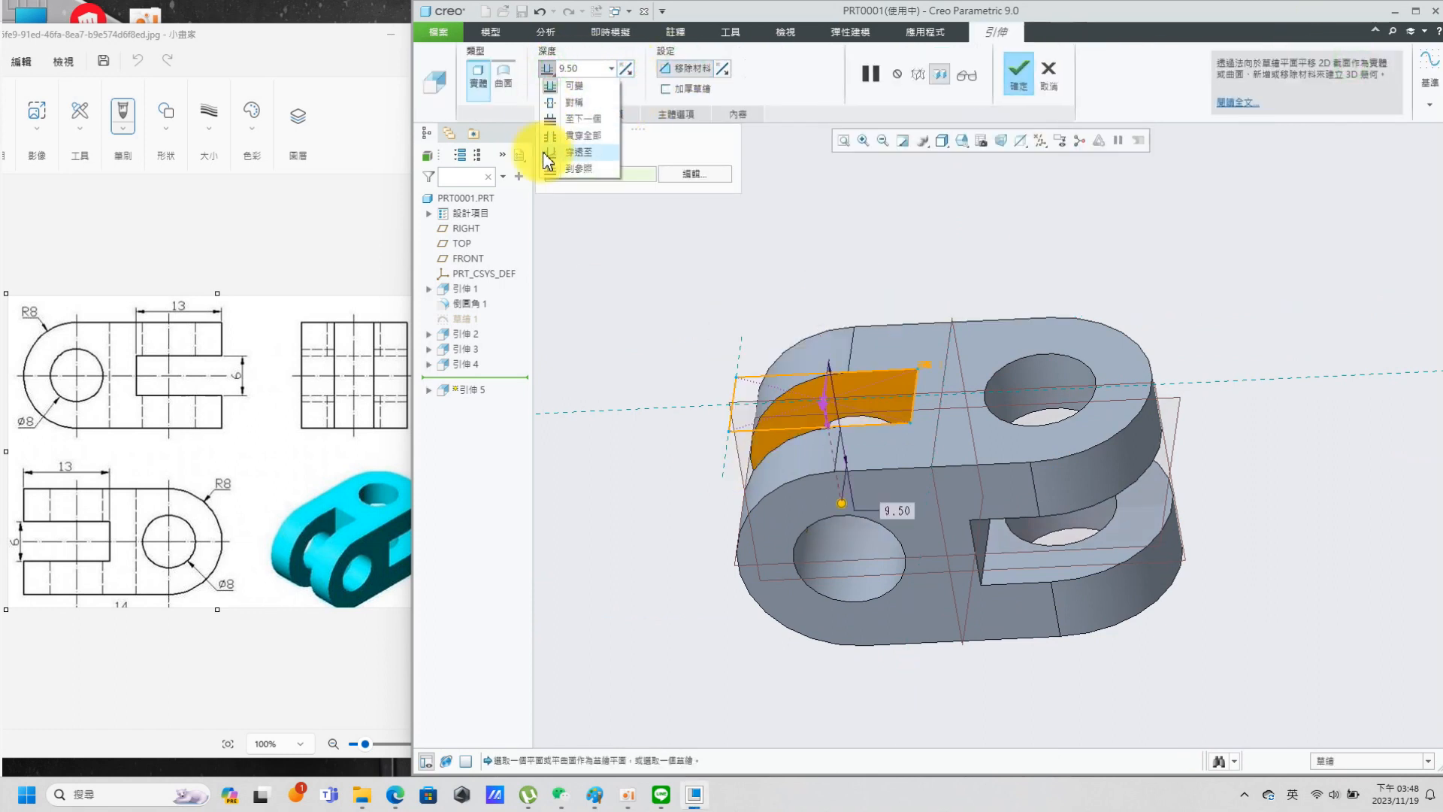
pyautogui.click(557, 139)
pyautogui.click(1014, 77)
# Step: Turn off the display of all datum features, including the reference planes, in the model view
pyautogui.moveTo(812, 353); pyautogui.dragTo(902, 300, button='middle')
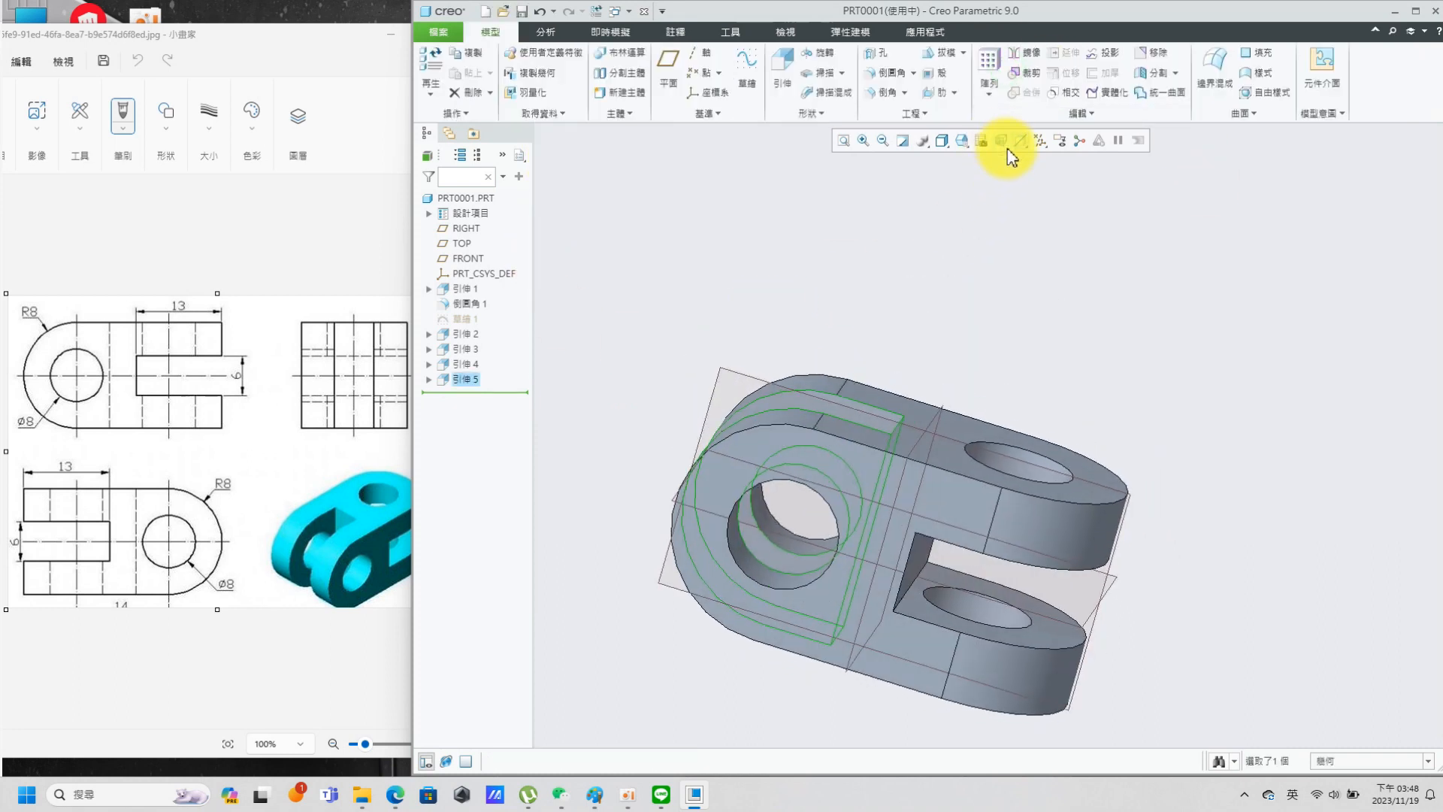
pyautogui.click(1043, 142)
pyautogui.click(1041, 161)
pyautogui.click(1041, 161)
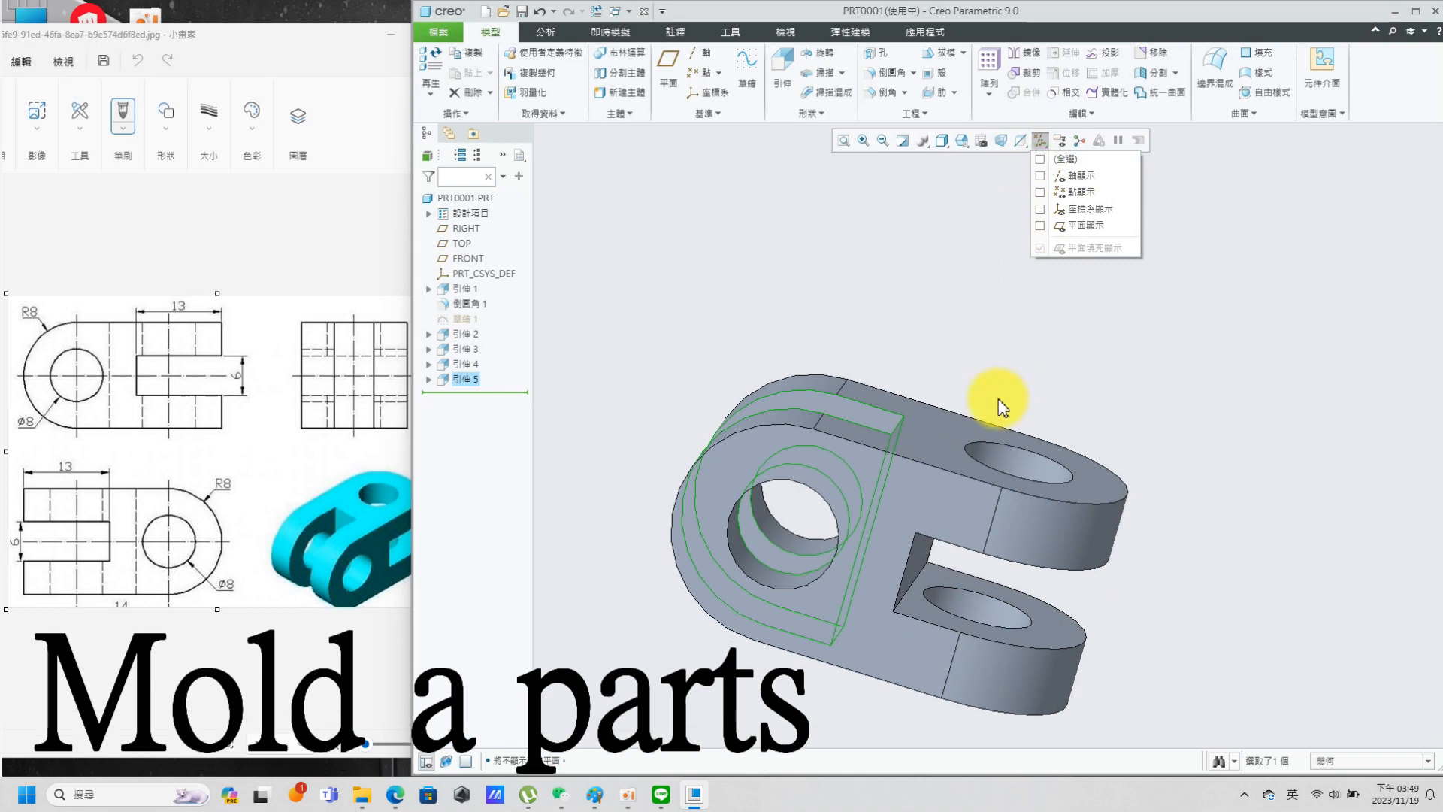
pyautogui.click(996, 406)
# Step: Regenerate the finished link part and clear the feature selection
pyautogui.scroll(2, 945, 492)
pyautogui.moveTo(945, 493)
pyautogui.mouseDown(button='middle')
pyautogui.moveTo(969, 516)
pyautogui.moveTo(940, 488)
pyautogui.mouseUp(button='middle')
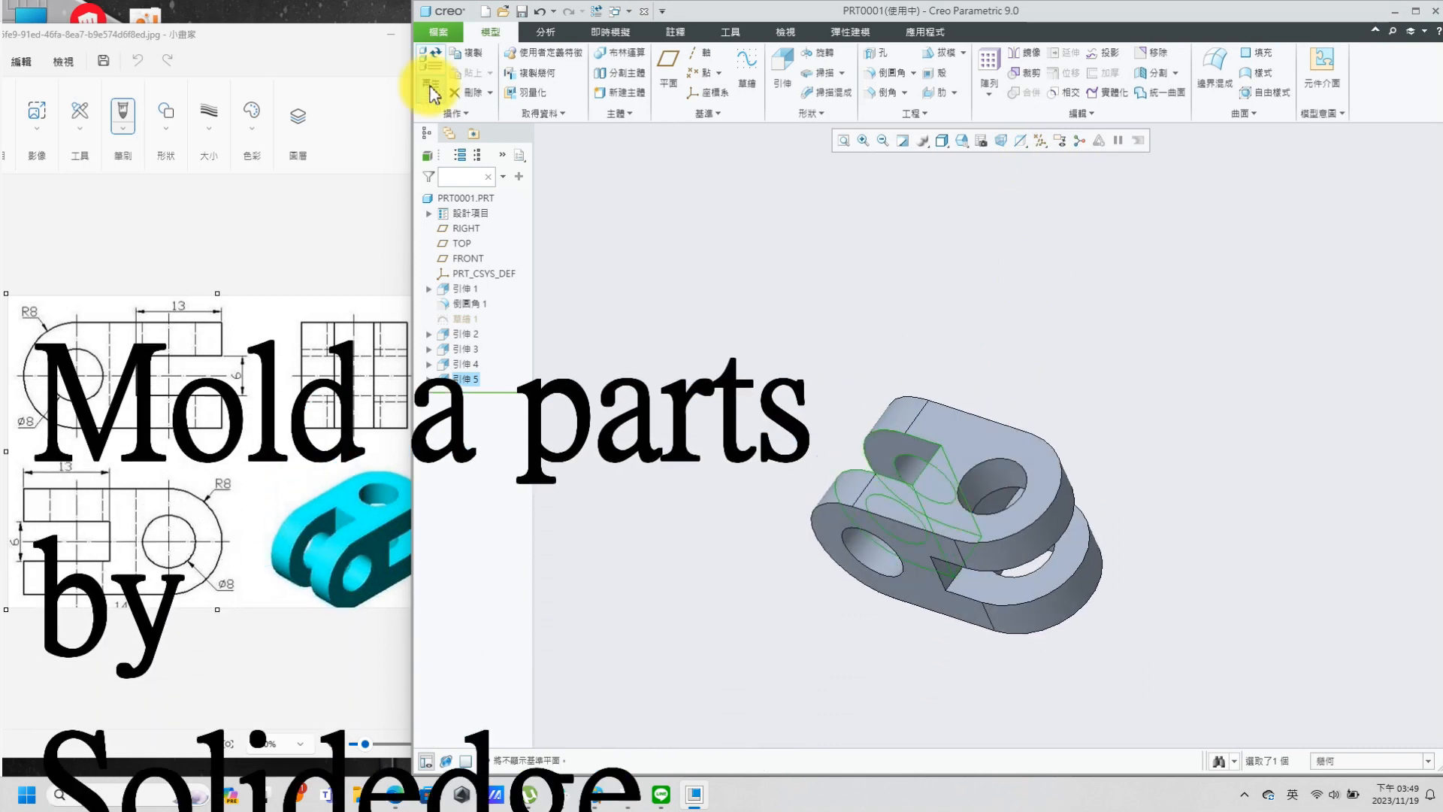
pyautogui.click(424, 88)
pyautogui.click(455, 111)
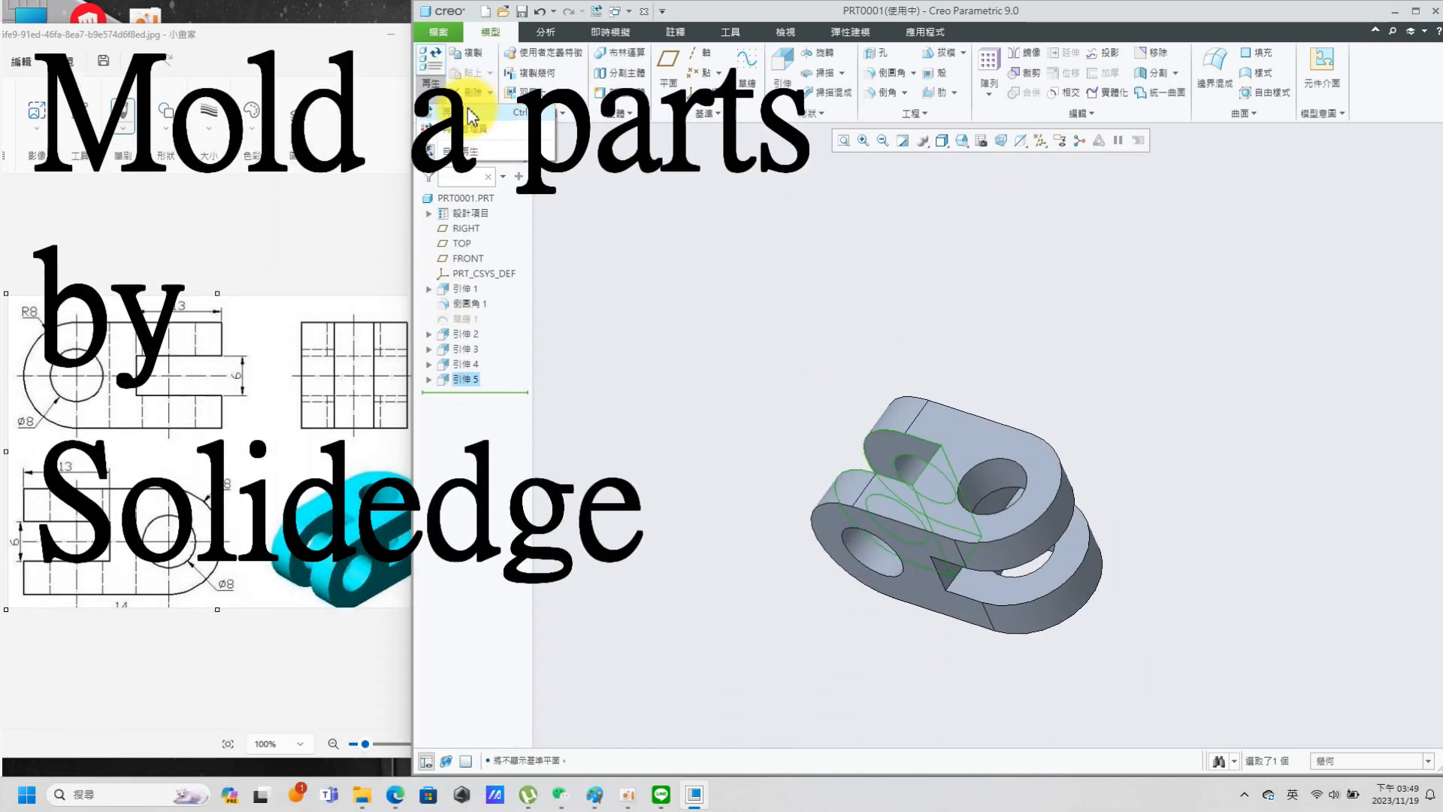
pyautogui.click(1120, 386)
pyautogui.moveTo(1176, 481); pyautogui.dragTo(1244, 499, button='middle')
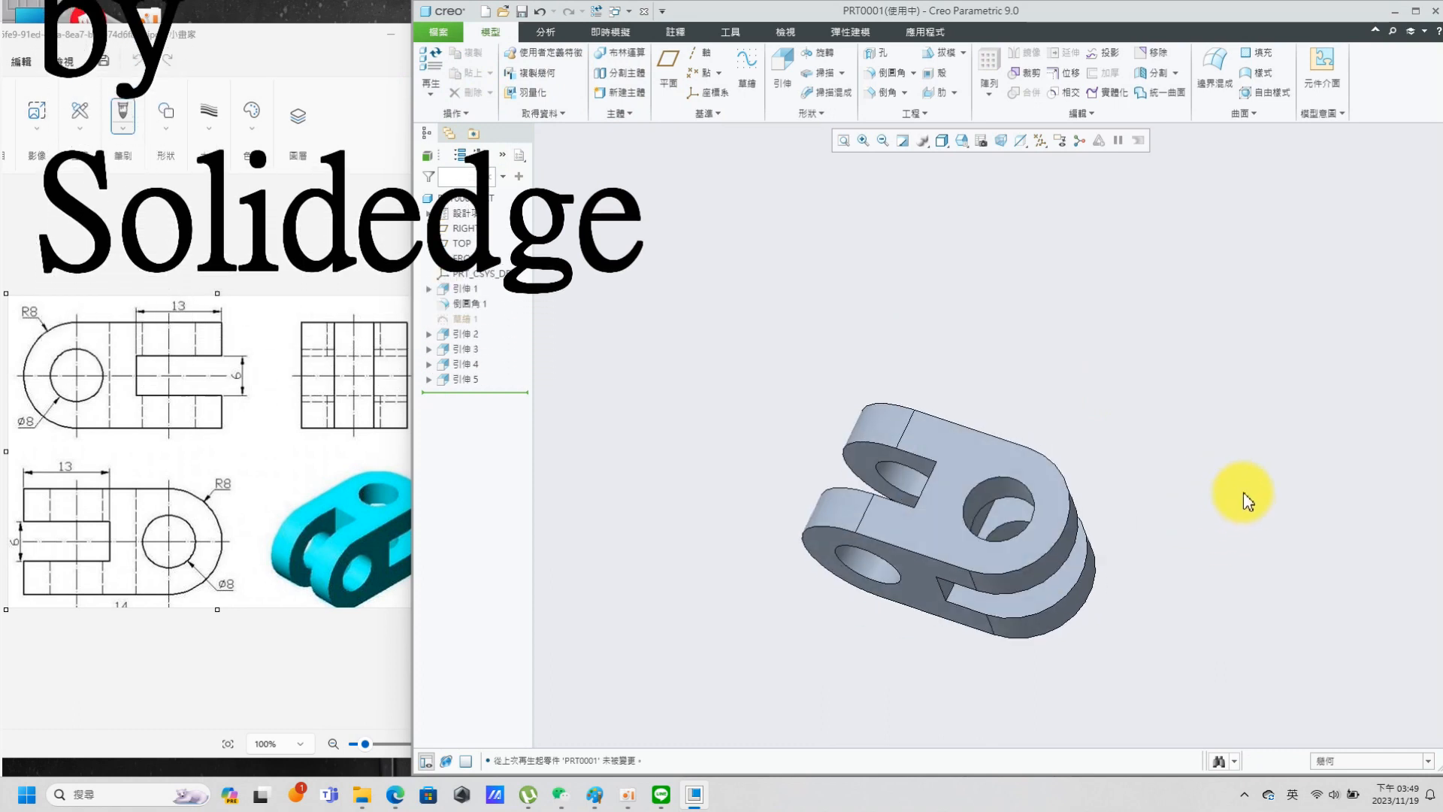
pyautogui.scroll(-3, 904, 601)
pyautogui.moveTo(905, 601)
pyautogui.mouseDown(button='middle')
pyautogui.moveTo(915, 403)
pyautogui.moveTo(751, 490)
pyautogui.moveTo(686, 577)
pyautogui.moveTo(677, 554)
pyautogui.moveTo(715, 567)
pyautogui.mouseUp(button='middle')
pyautogui.keyDown('shift'); pyautogui.moveTo(982, 554); pyautogui.dragTo(859, 445, button='middle'); pyautogui.keyUp('shift')
pyautogui.moveTo(1105, 332)
pyautogui.mouseDown(button='middle')
pyautogui.moveTo(1086, 337)
pyautogui.moveTo(1063, 313)
pyautogui.moveTo(1099, 316)
pyautogui.mouseUp(button='middle')
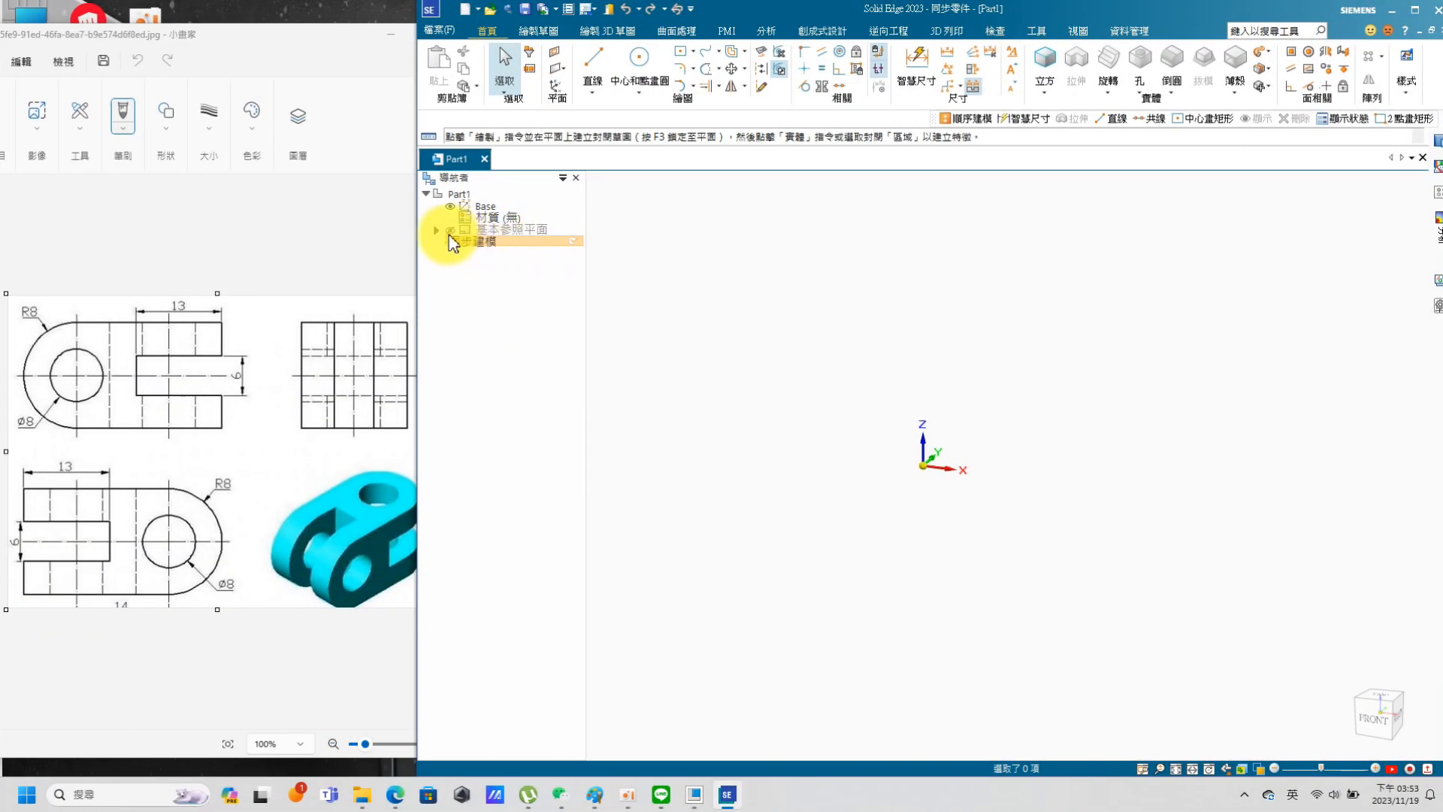
# Step: In Solid Edge, show the base reference planes of the new part and switch it to ordered modeling
pyautogui.click(450, 231)
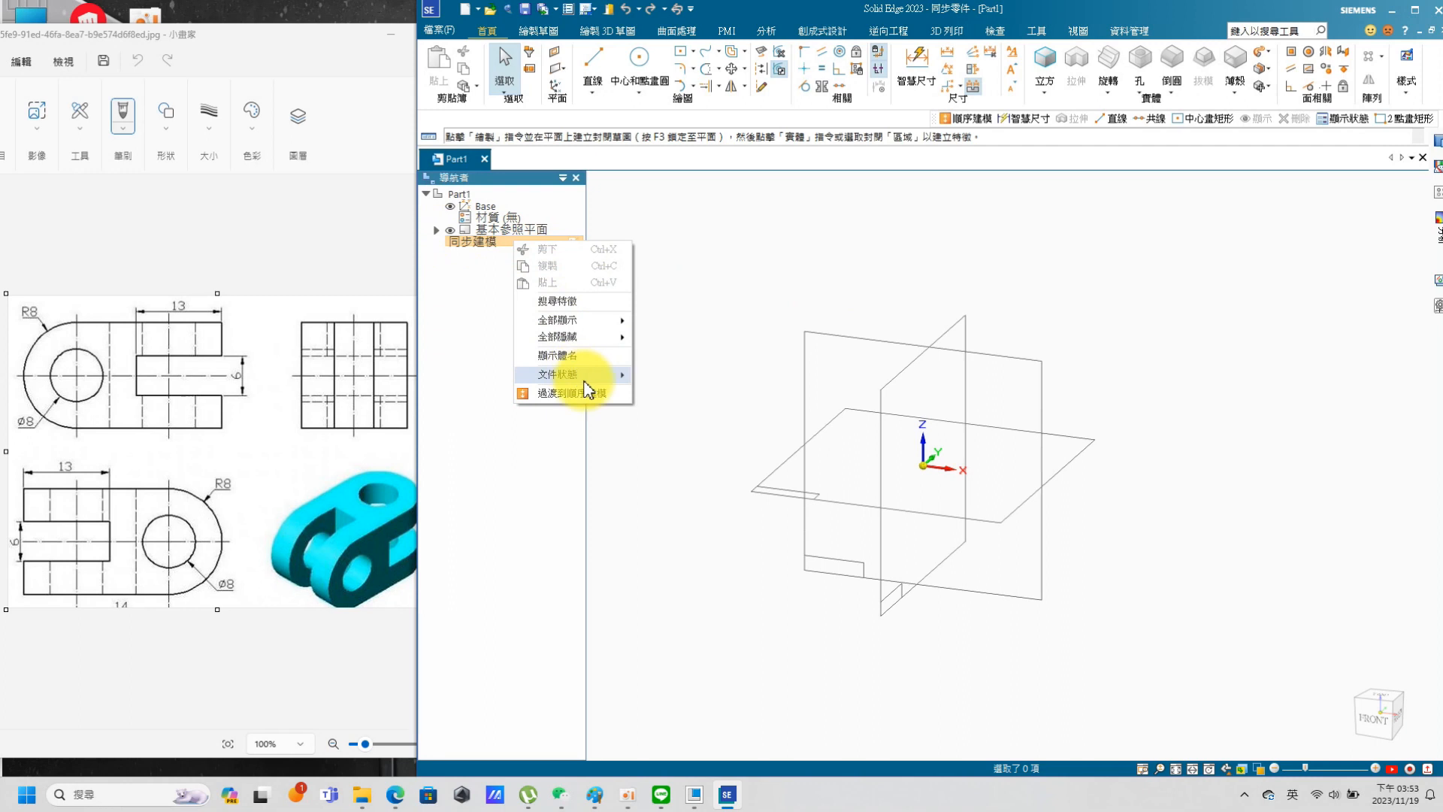
pyautogui.click(584, 390)
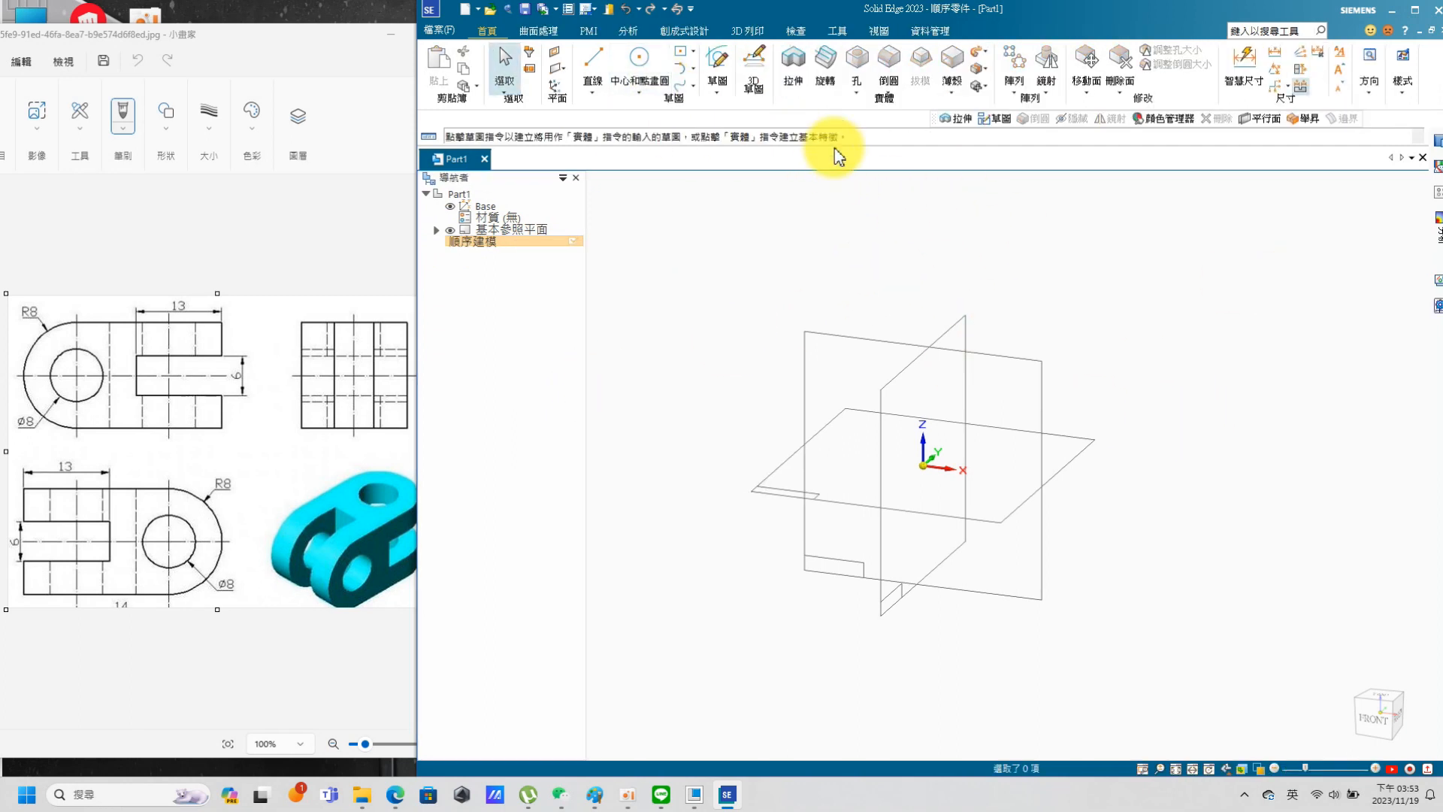
# Step: Start an extrusion on the front (XZ) plane and sketch a rectangle centred on the origin, about 112 × 69 mm
pyautogui.click(793, 61)
pyautogui.click(1032, 362)
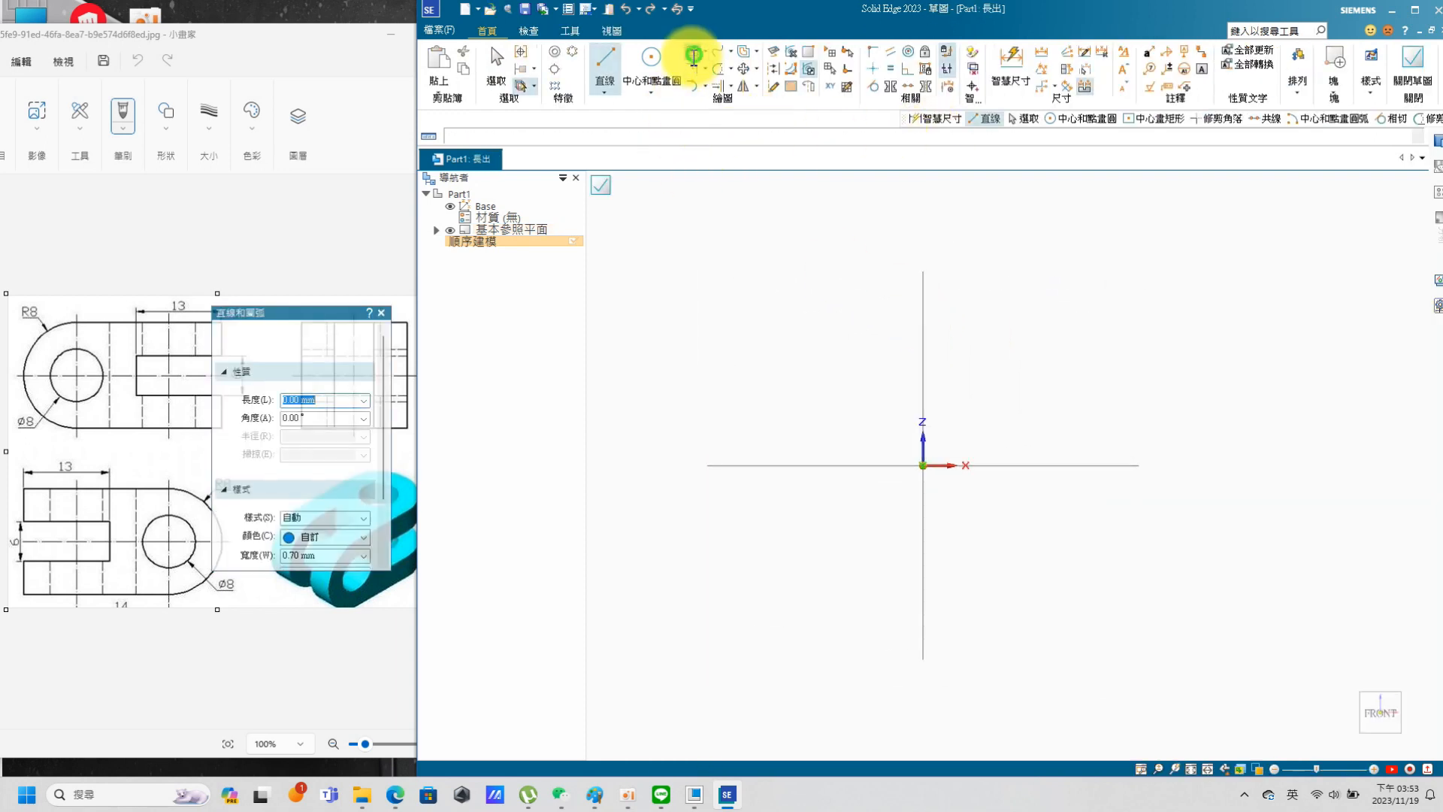
pyautogui.click(691, 52)
pyautogui.click(924, 465)
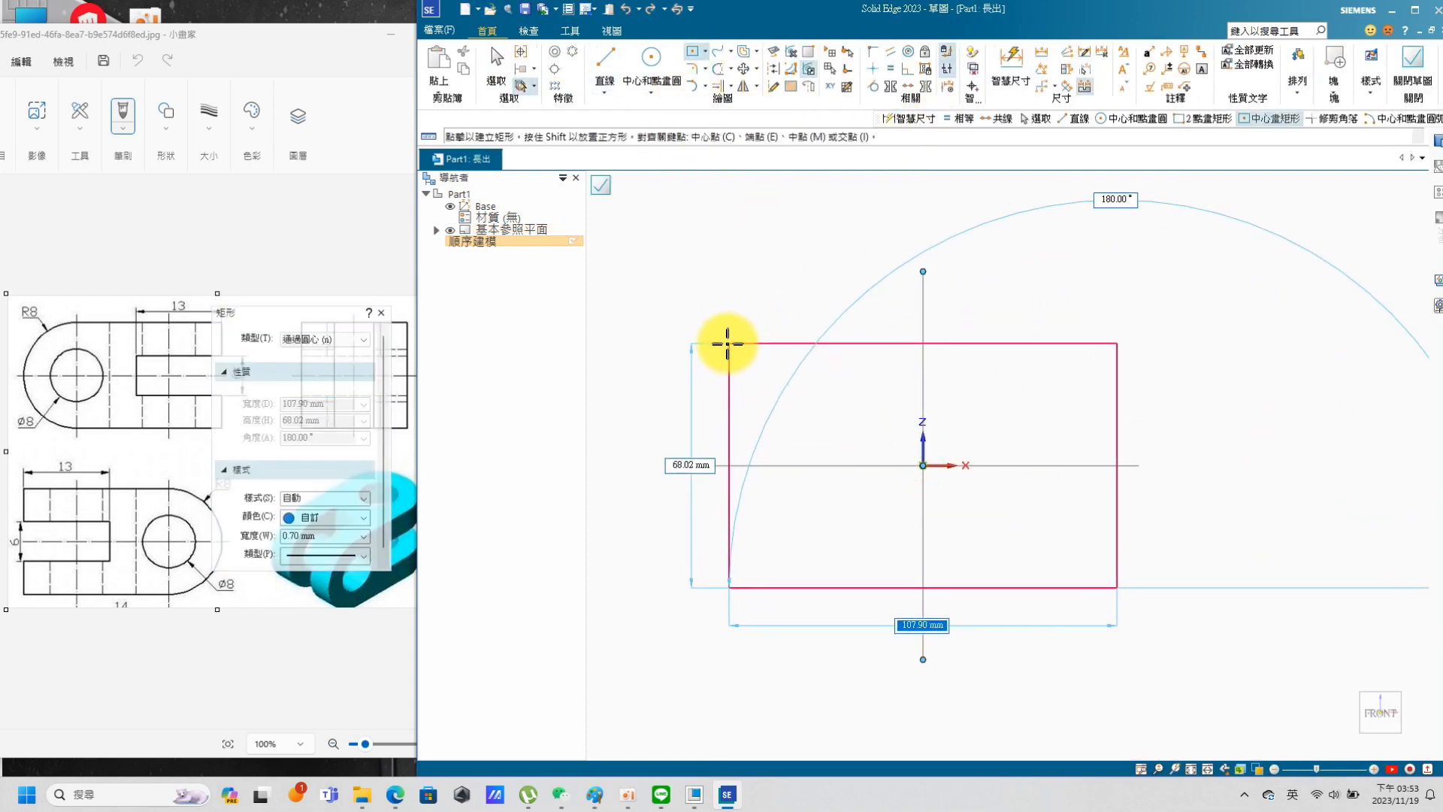
pyautogui.click(724, 341)
# Step: Dimension the rectangle's width as 14+16 mm and its height as 16 mm
pyautogui.click(1014, 79)
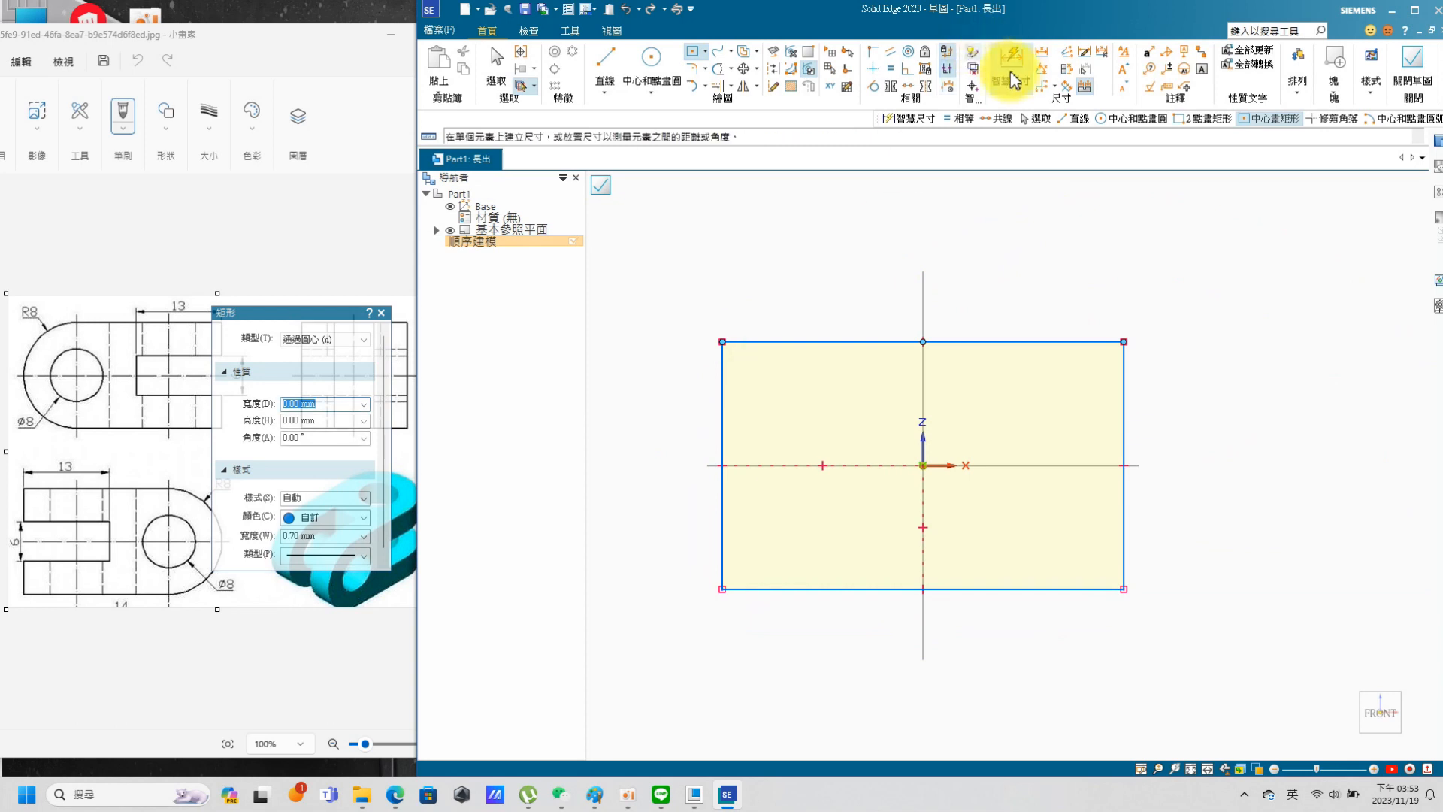
pyautogui.click(833, 341)
pyautogui.click(891, 293)
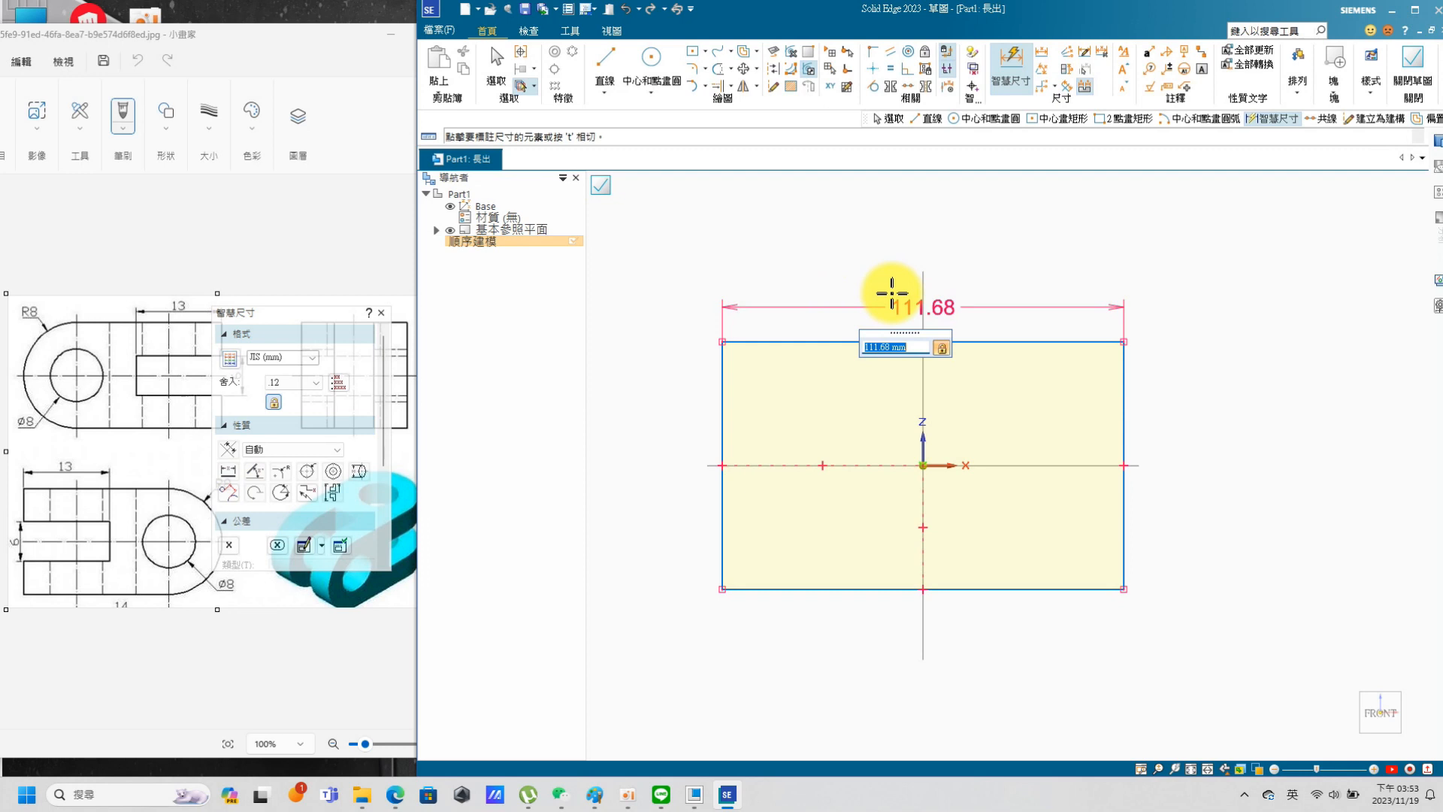
pyautogui.write('14+16')
pyautogui.press('Return')
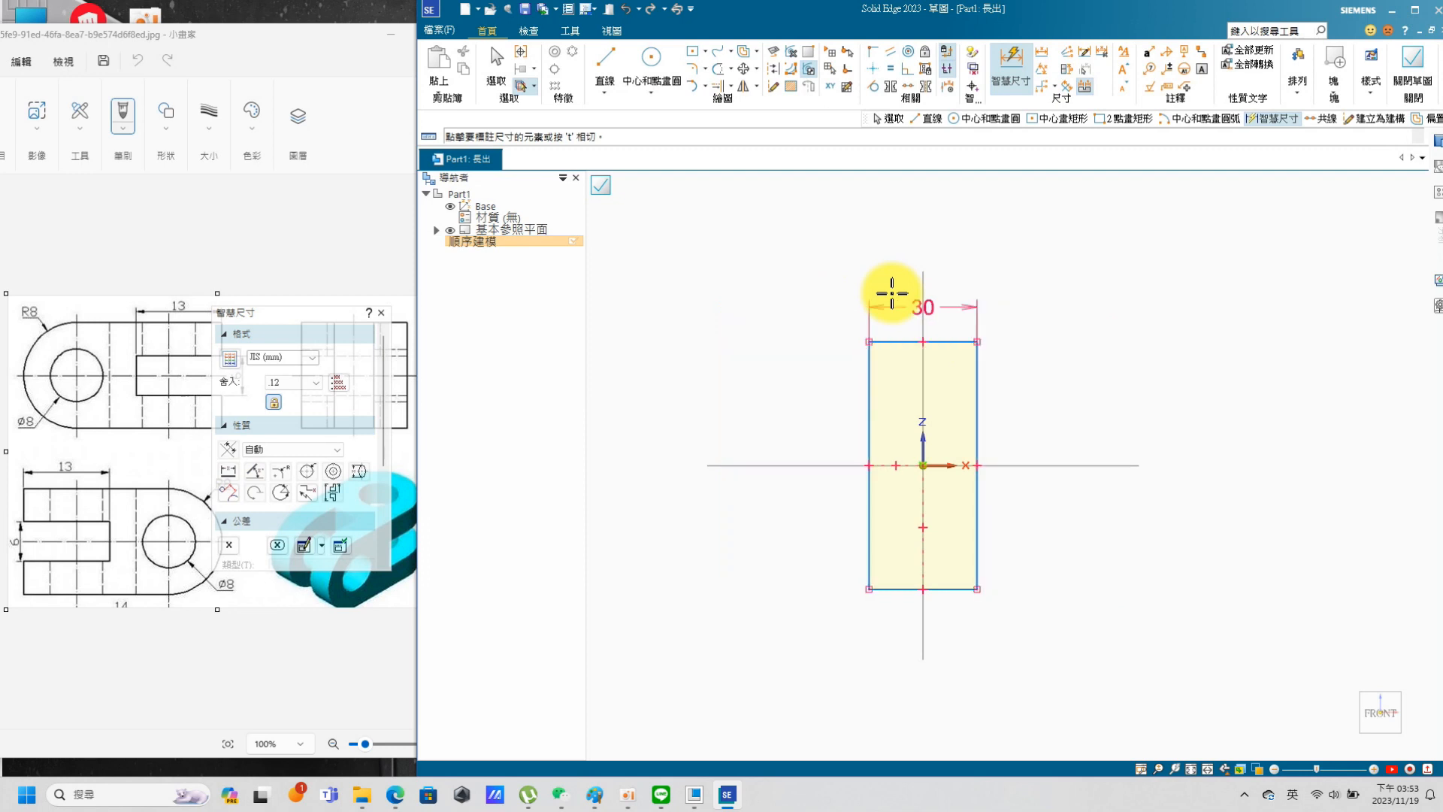
pyautogui.click(978, 423)
pyautogui.click(1069, 412)
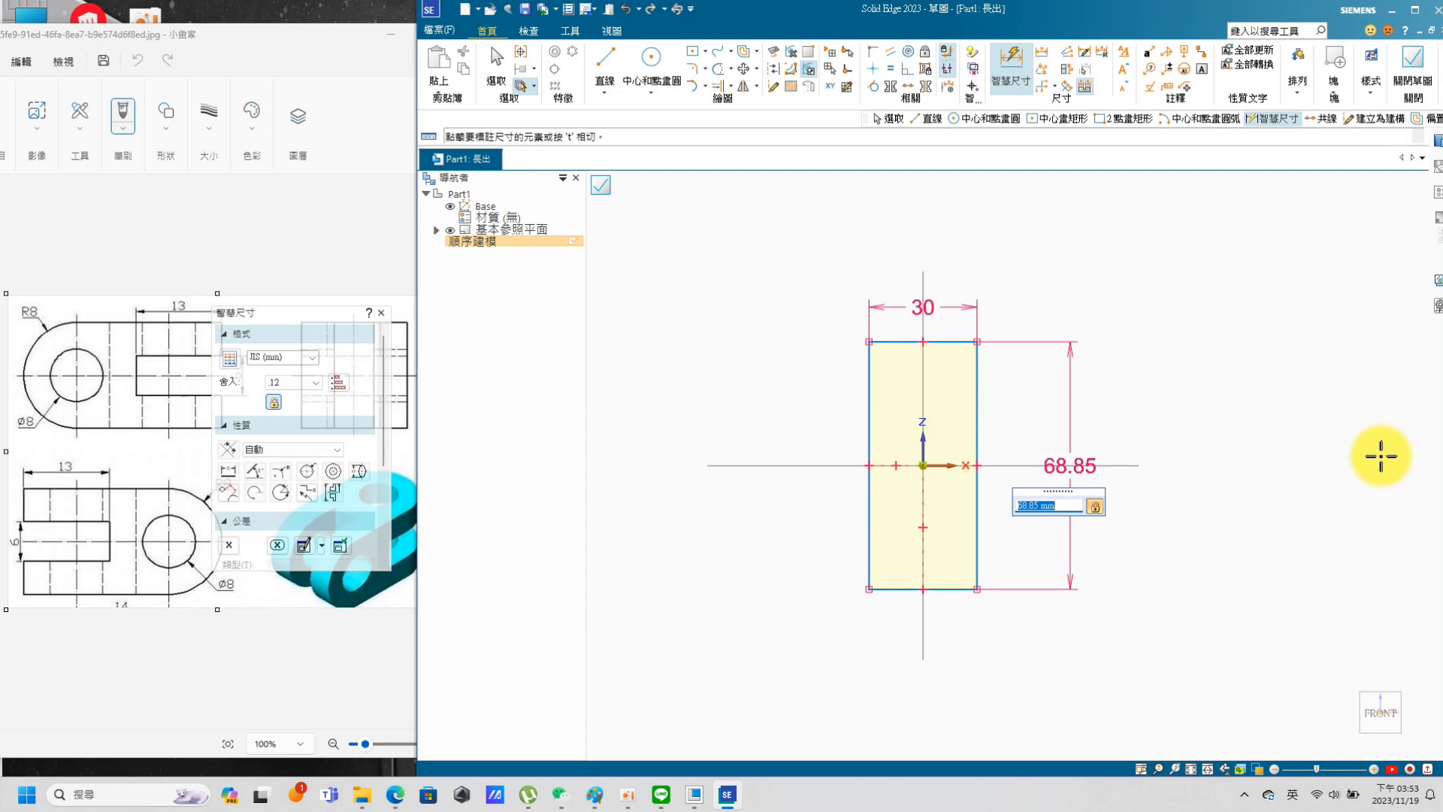
pyautogui.write('16')
pyautogui.press('Return')
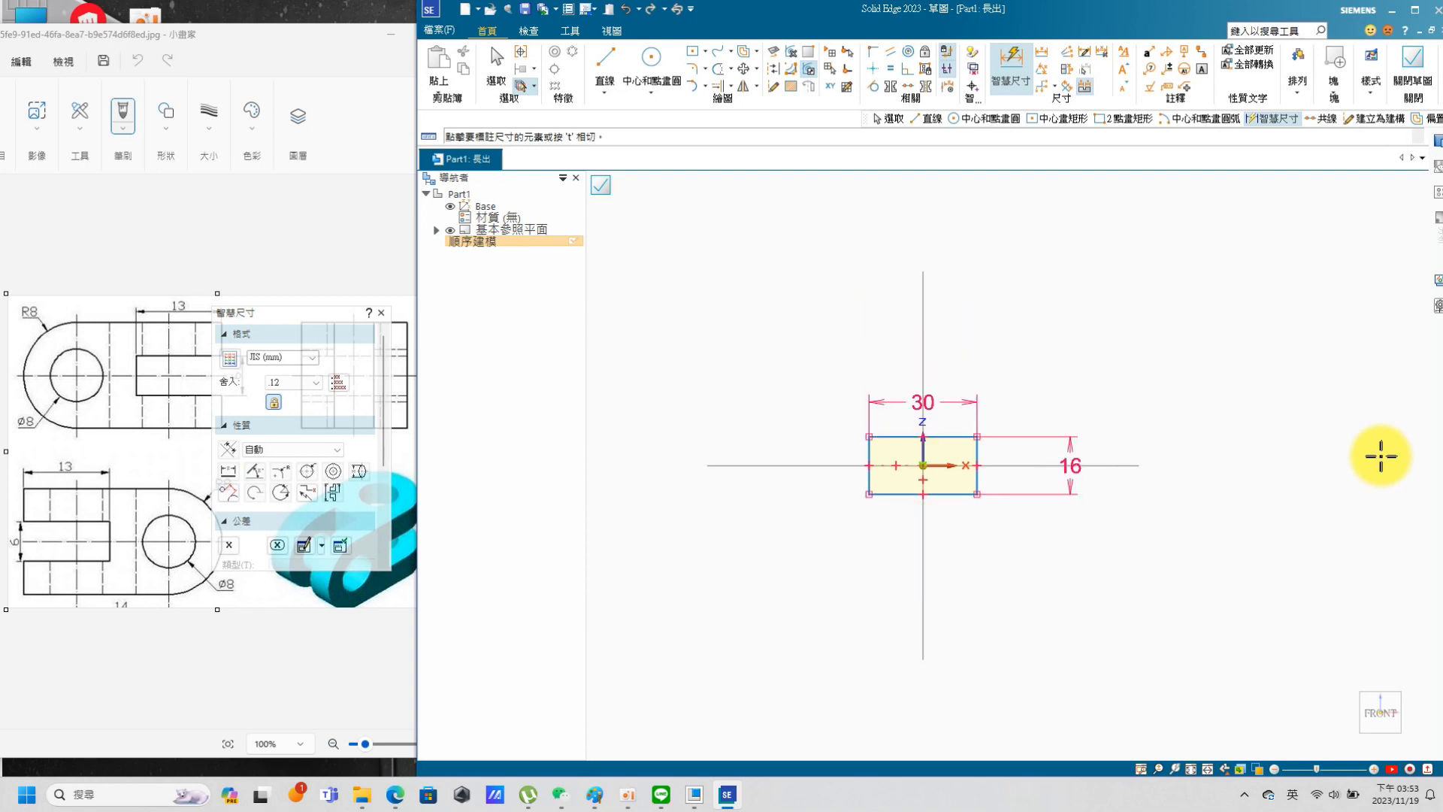
# Step: Close the sketch and extrude the rectangle symmetrically about the front plane with a finite extent, forming the solid block
pyautogui.moveTo(1005, 413)
pyautogui.mouseDown(button='middle')
pyautogui.moveTo(1112, 419)
pyautogui.moveTo(1090, 466)
pyautogui.mouseUp(button='middle')
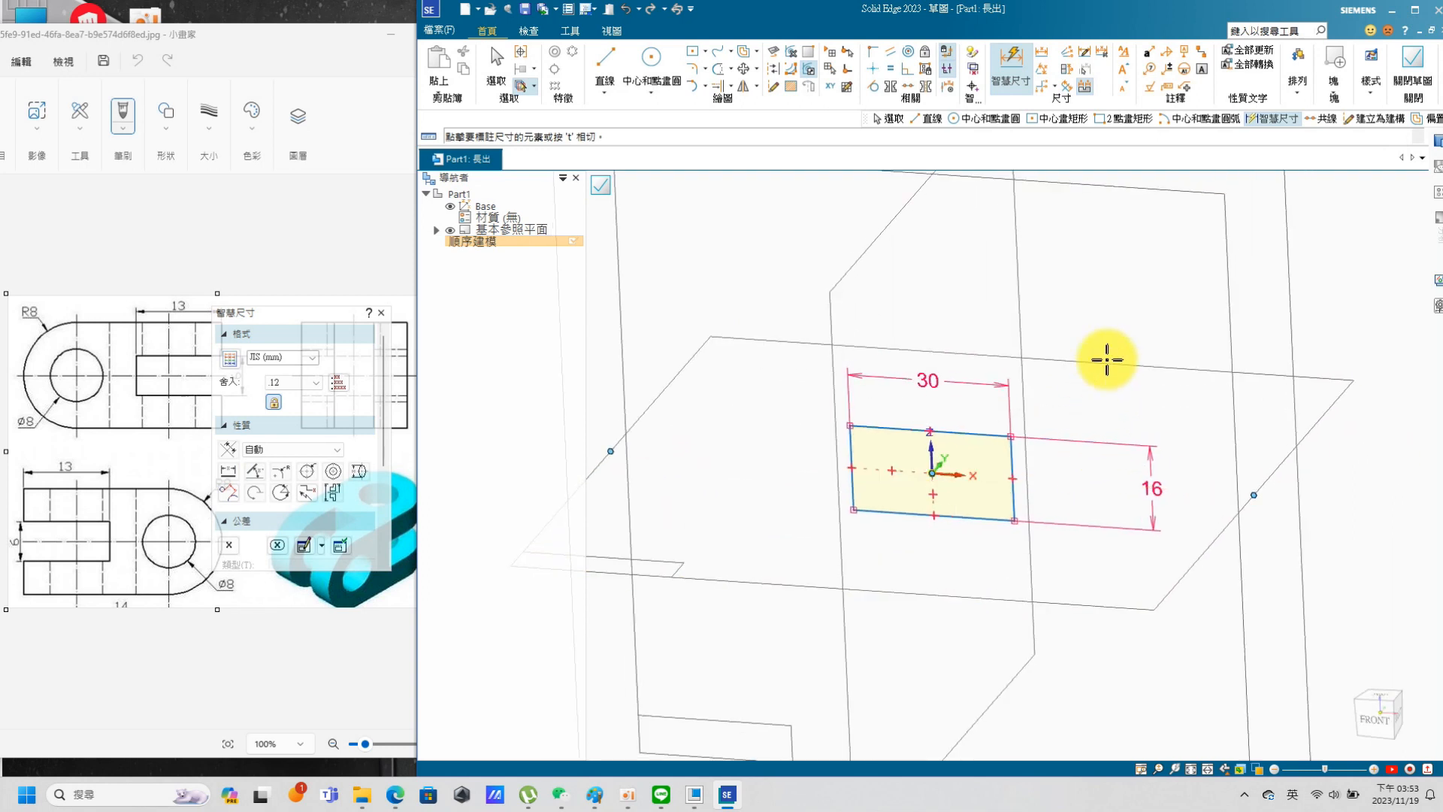
pyautogui.click(1410, 75)
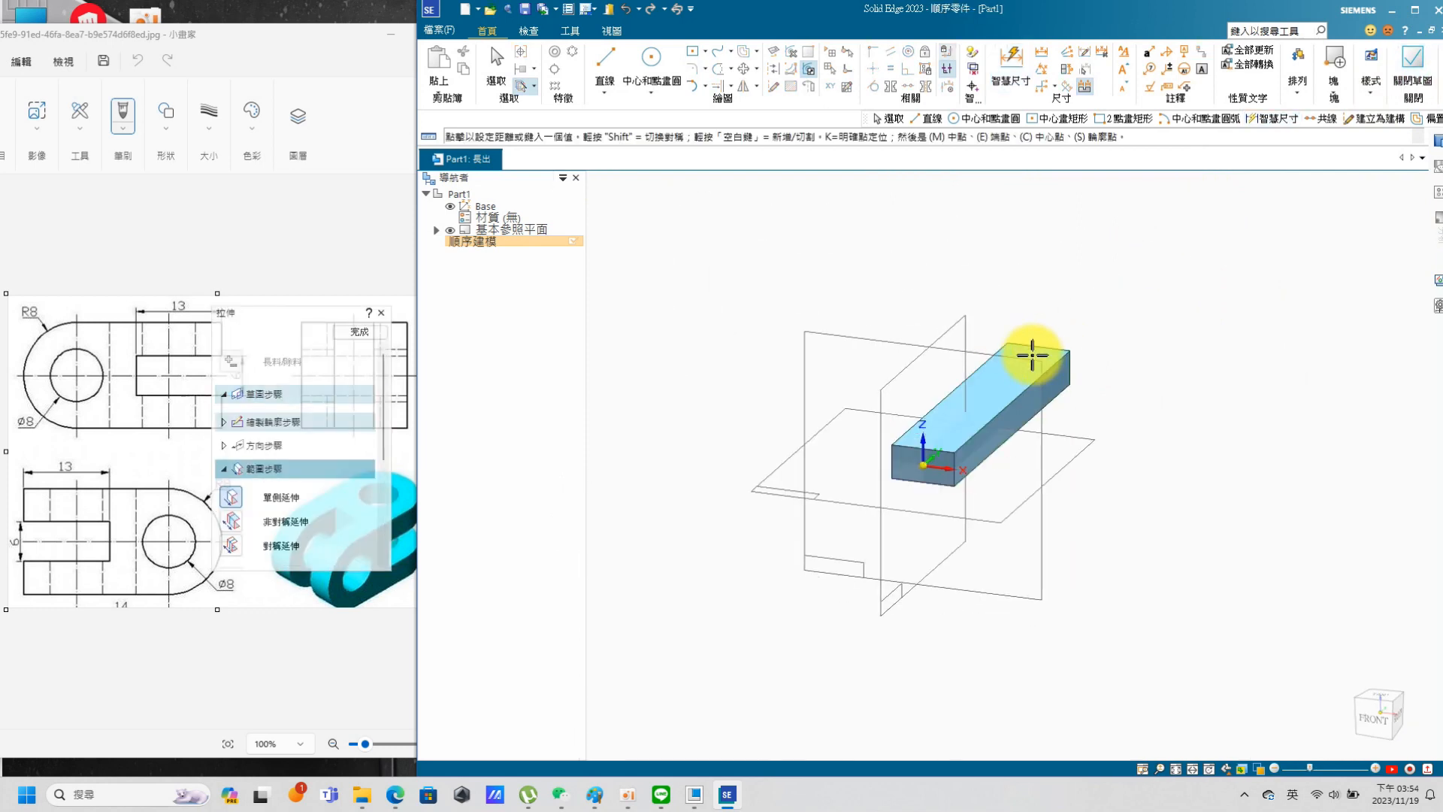
pyautogui.click(245, 547)
pyautogui.moveTo(384, 406); pyautogui.dragTo(388, 506)
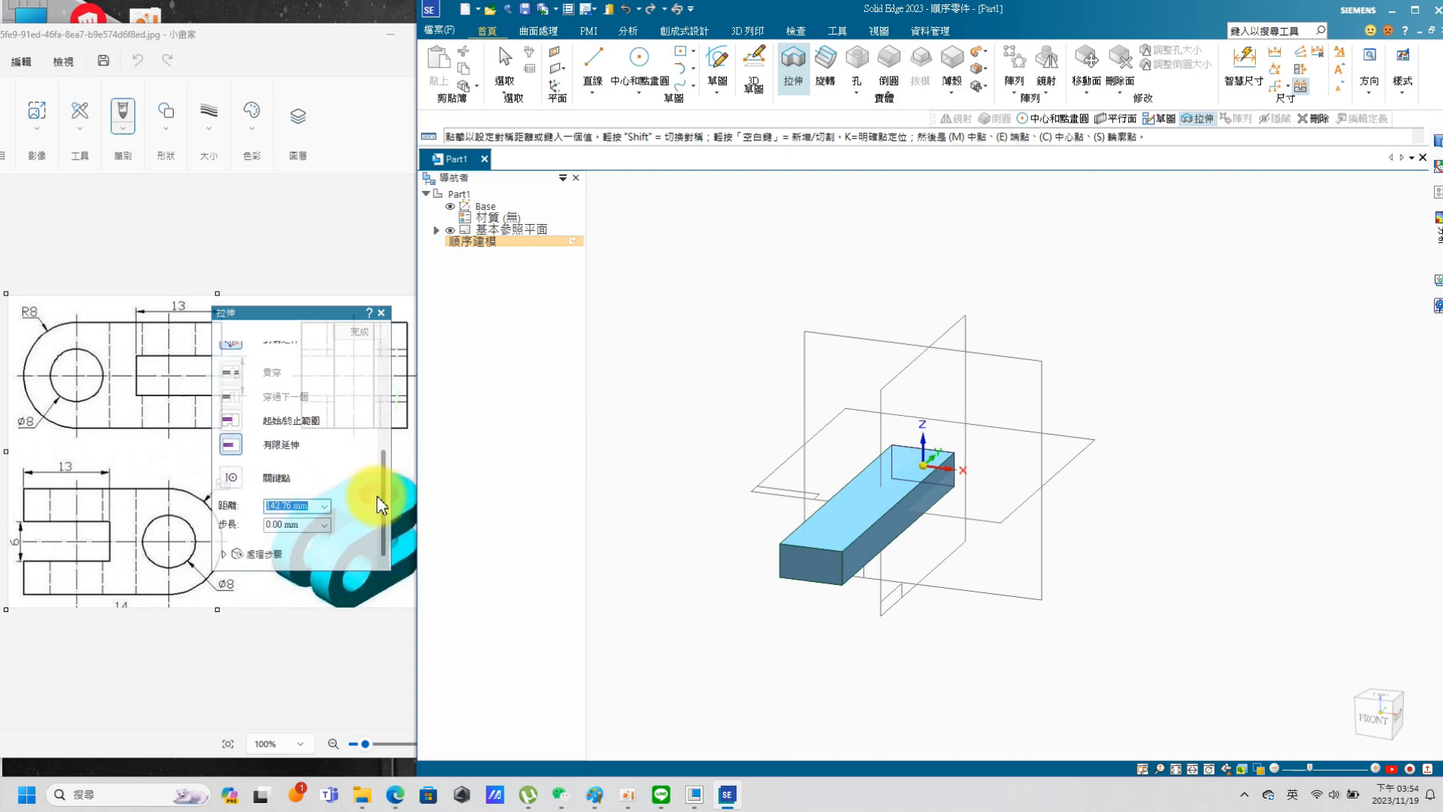
pyautogui.press('Return')
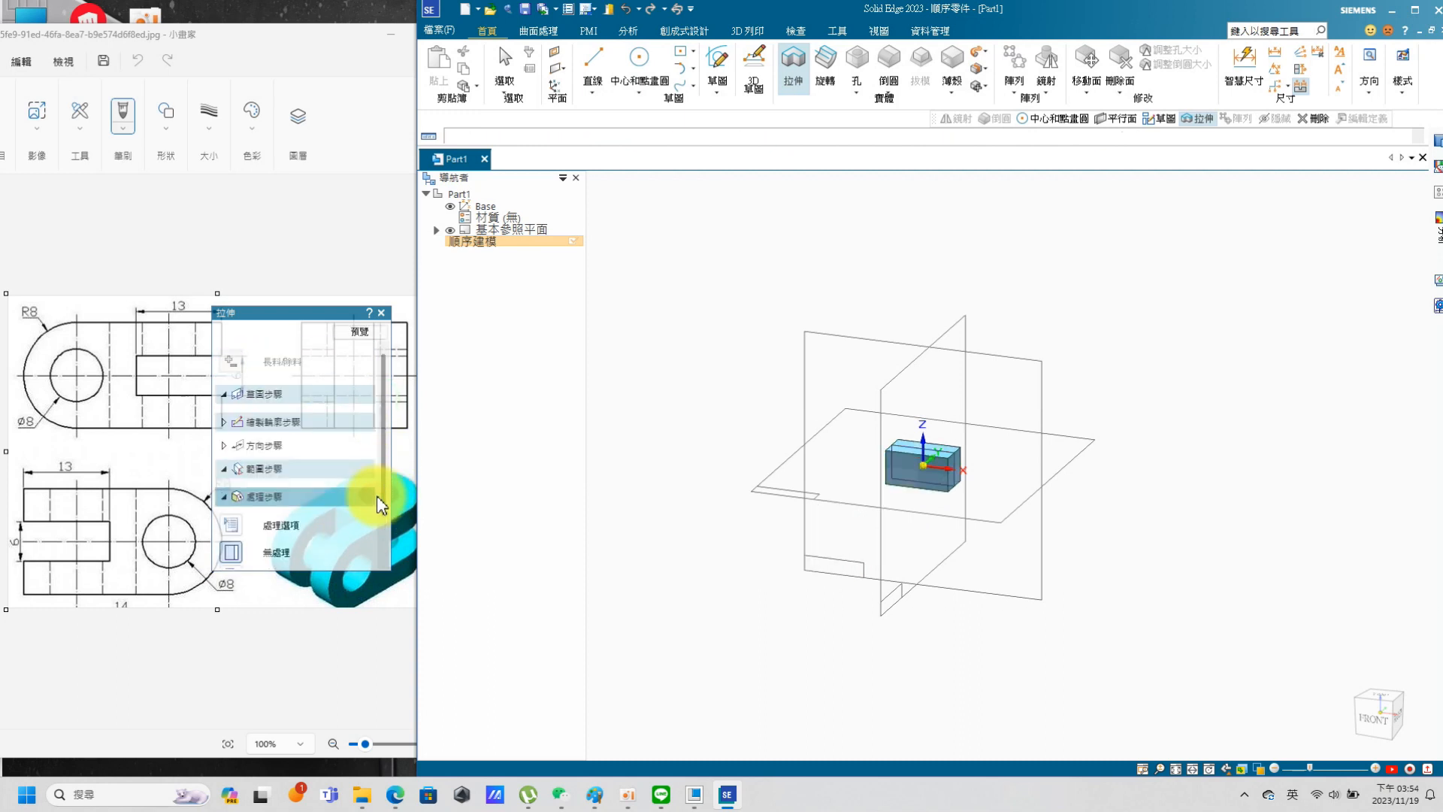
pyautogui.click(356, 351)
pyautogui.click(360, 333)
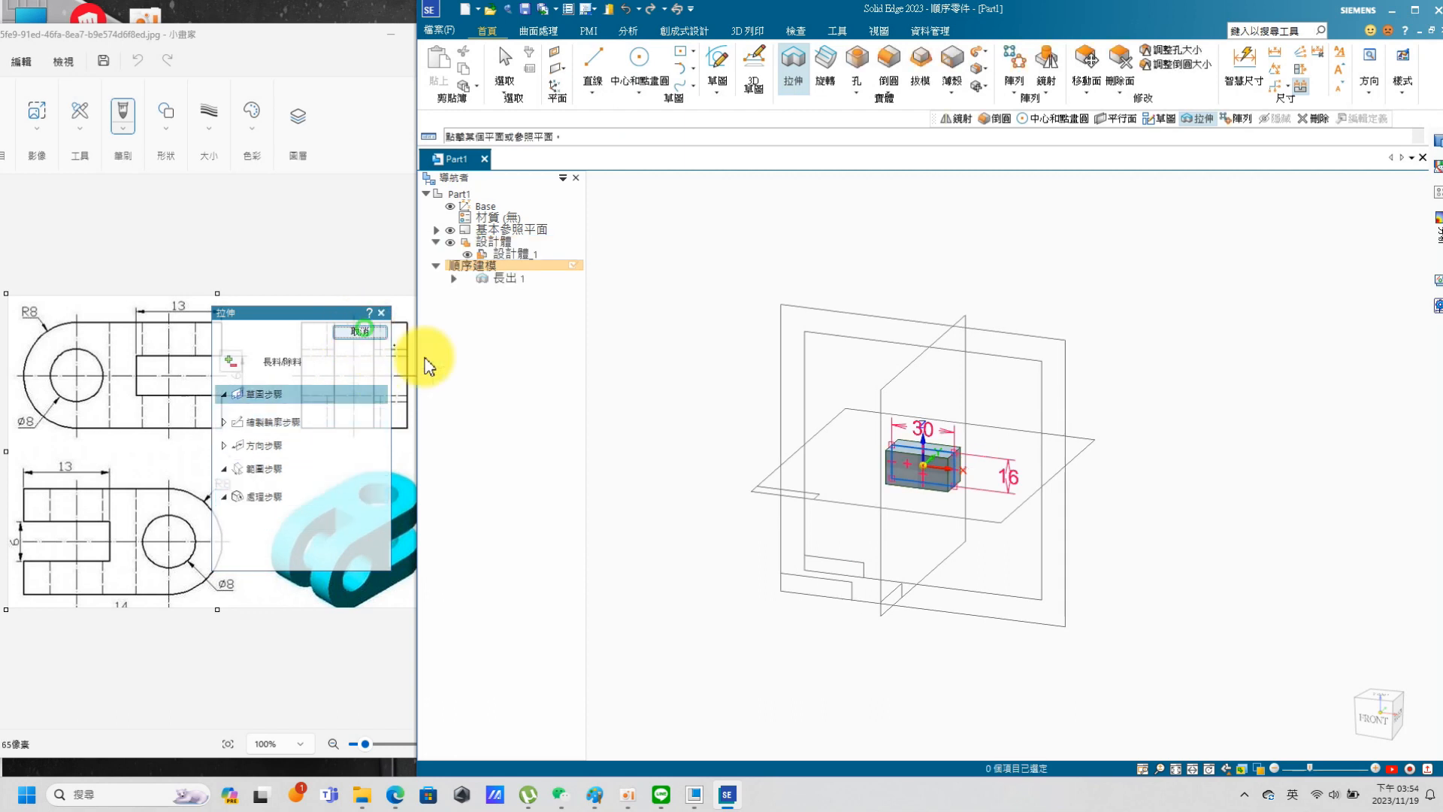
# Step: Round the two depth-direction edges at one end of the block and the two vertical edges at the other with an 8 mm radius
pyautogui.scroll(4, 940, 457)
pyautogui.moveTo(859, 474); pyautogui.dragTo(831, 506, button='middle')
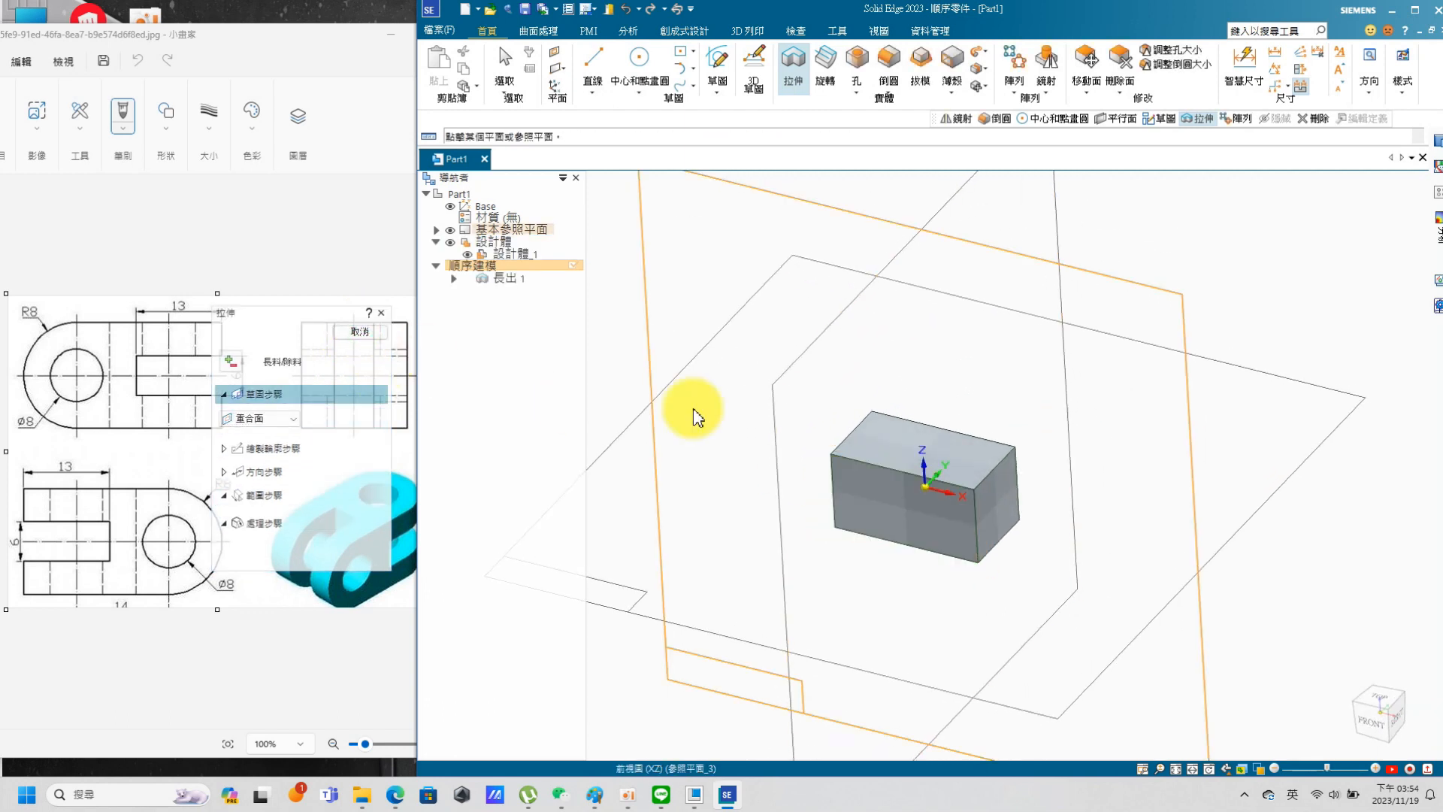
pyautogui.scroll(2, 692, 422)
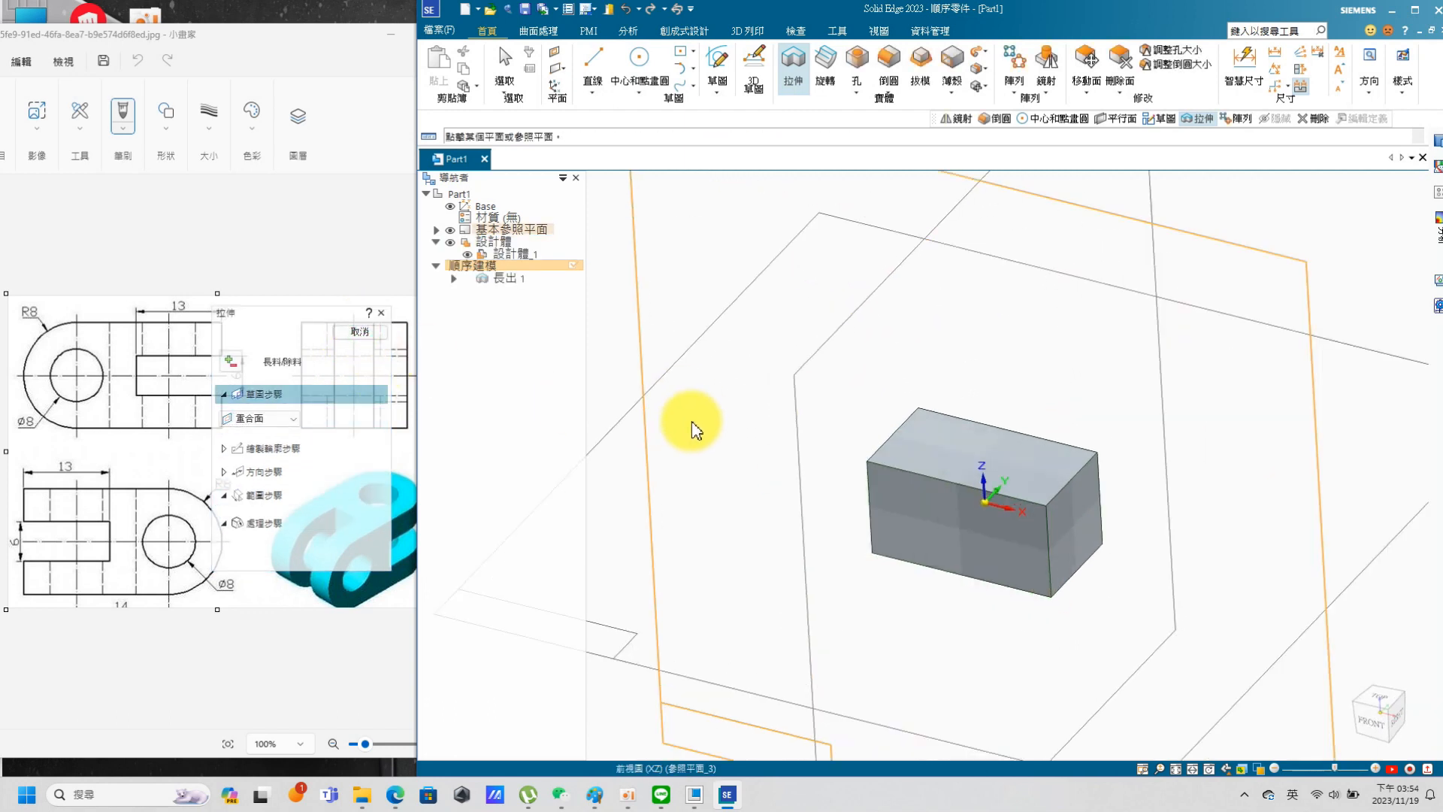
pyautogui.click(890, 62)
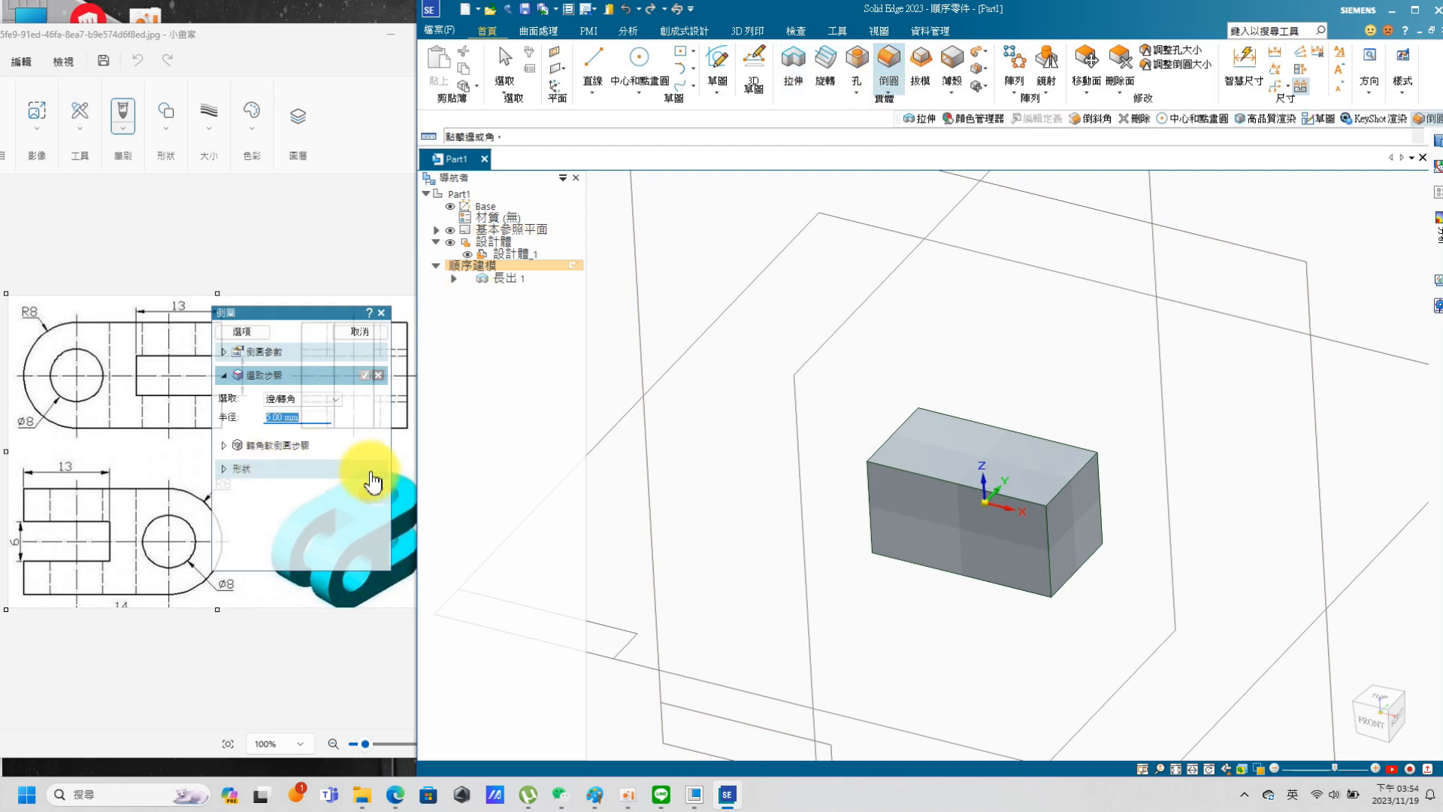
pyautogui.write('8')
pyautogui.click(891, 444)
pyautogui.hotkey('ctrl', 'f')
pyautogui.moveTo(887, 578); pyautogui.dragTo(1016, 639, button='middle')
pyautogui.click(1063, 530)
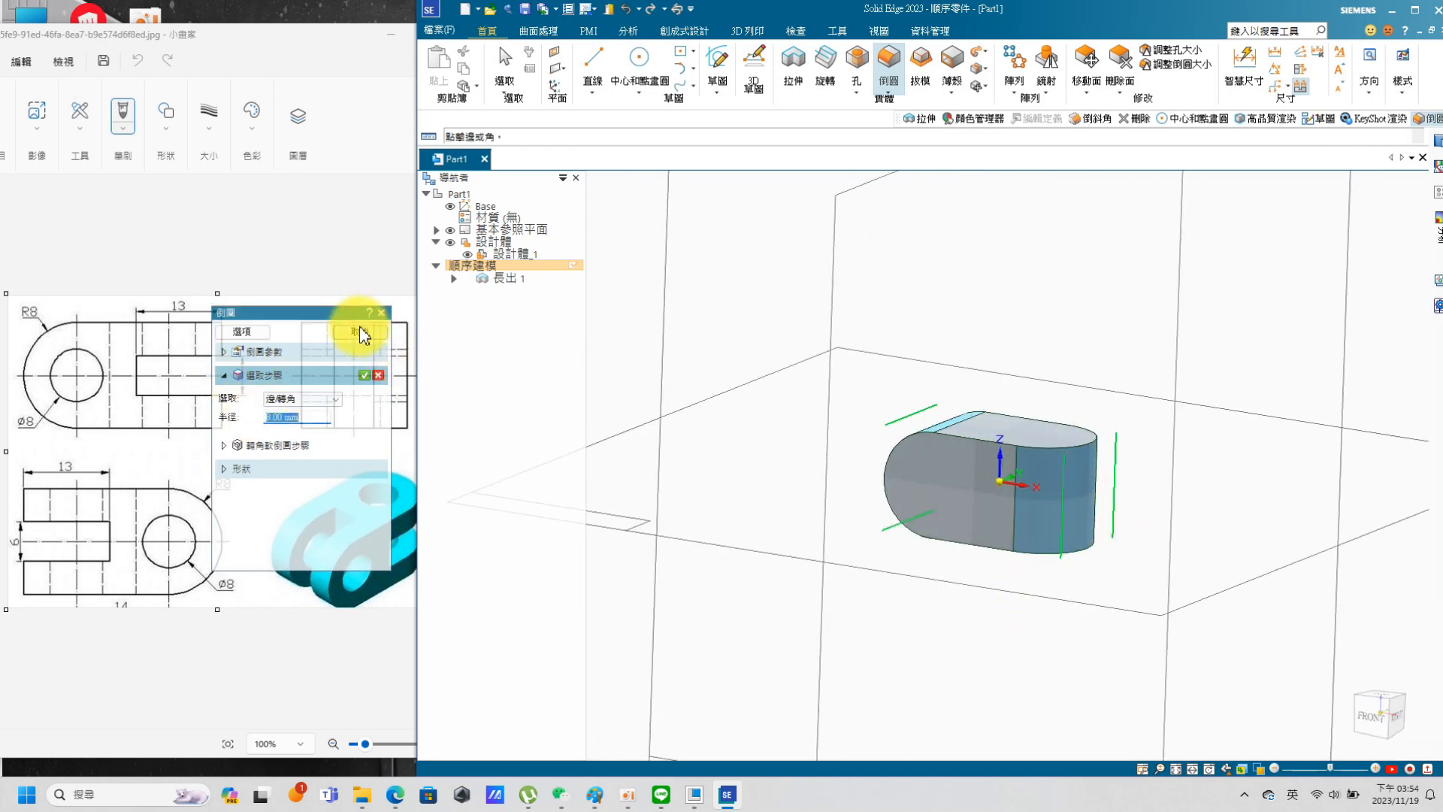
pyautogui.click(364, 375)
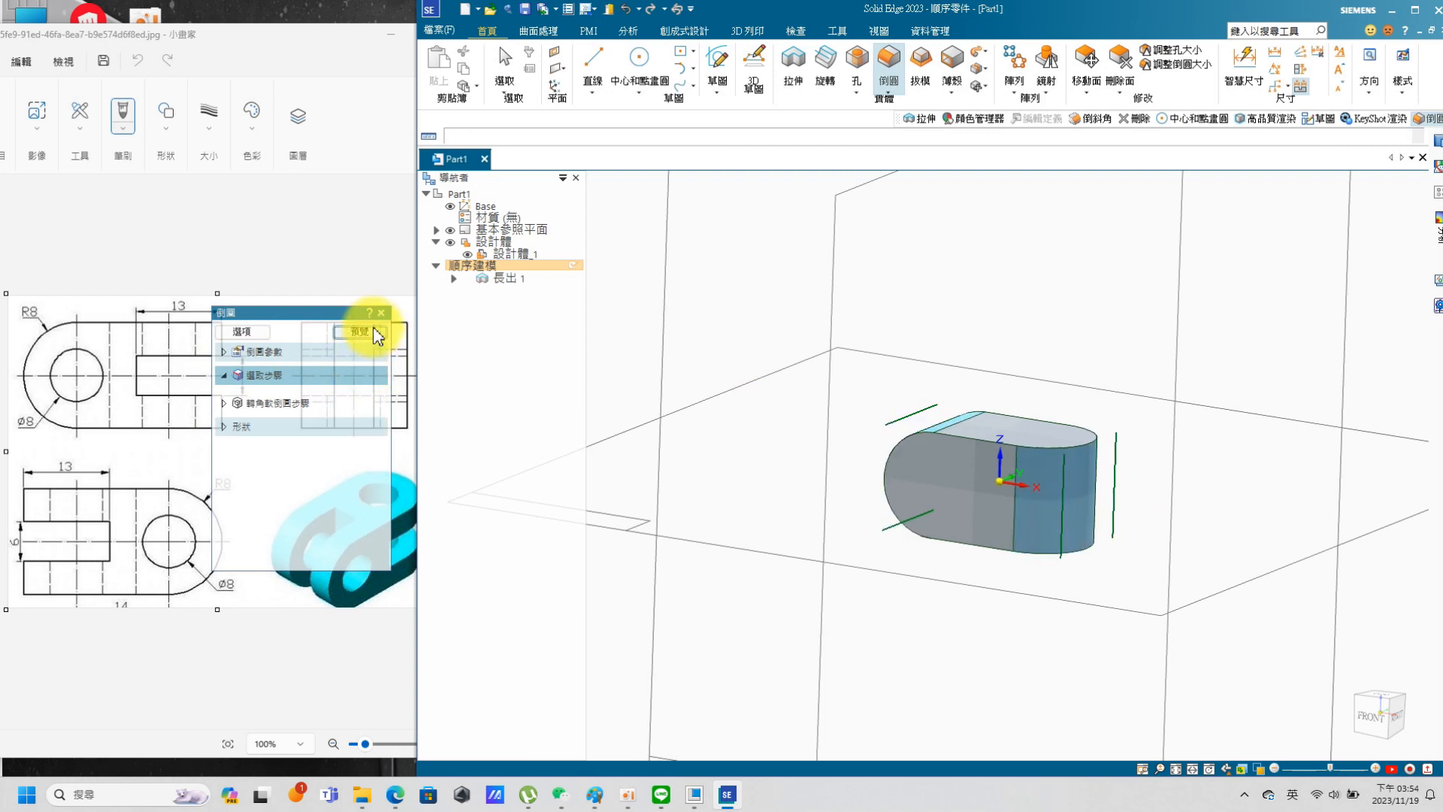
pyautogui.click(361, 332)
pyautogui.moveTo(847, 393); pyautogui.dragTo(1012, 454, button='middle')
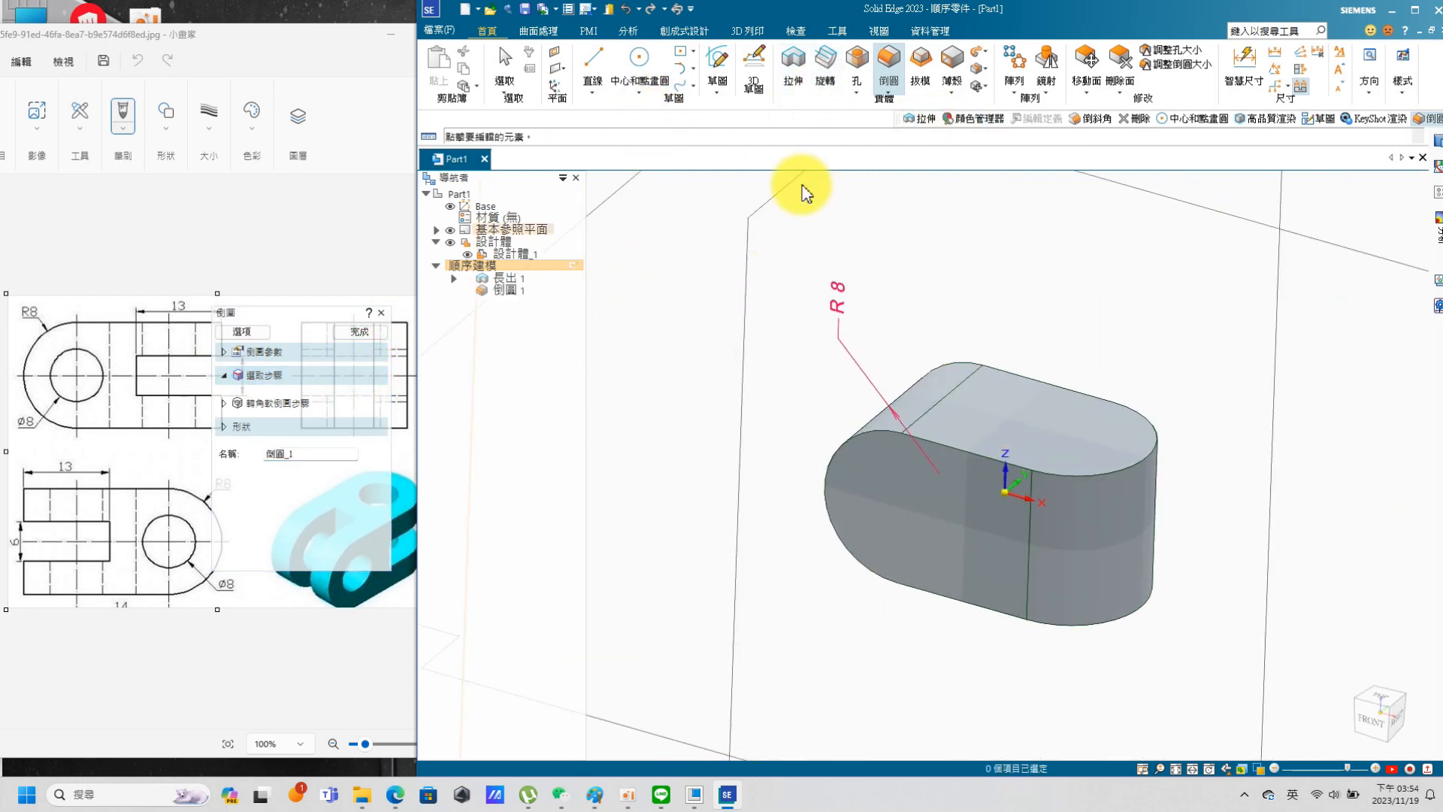
# Step: Start an extrusion on the block's front face and sketch a circle about 7.1 mm in diameter at the rounded end's arc centre
pyautogui.click(785, 75)
pyautogui.click(887, 493)
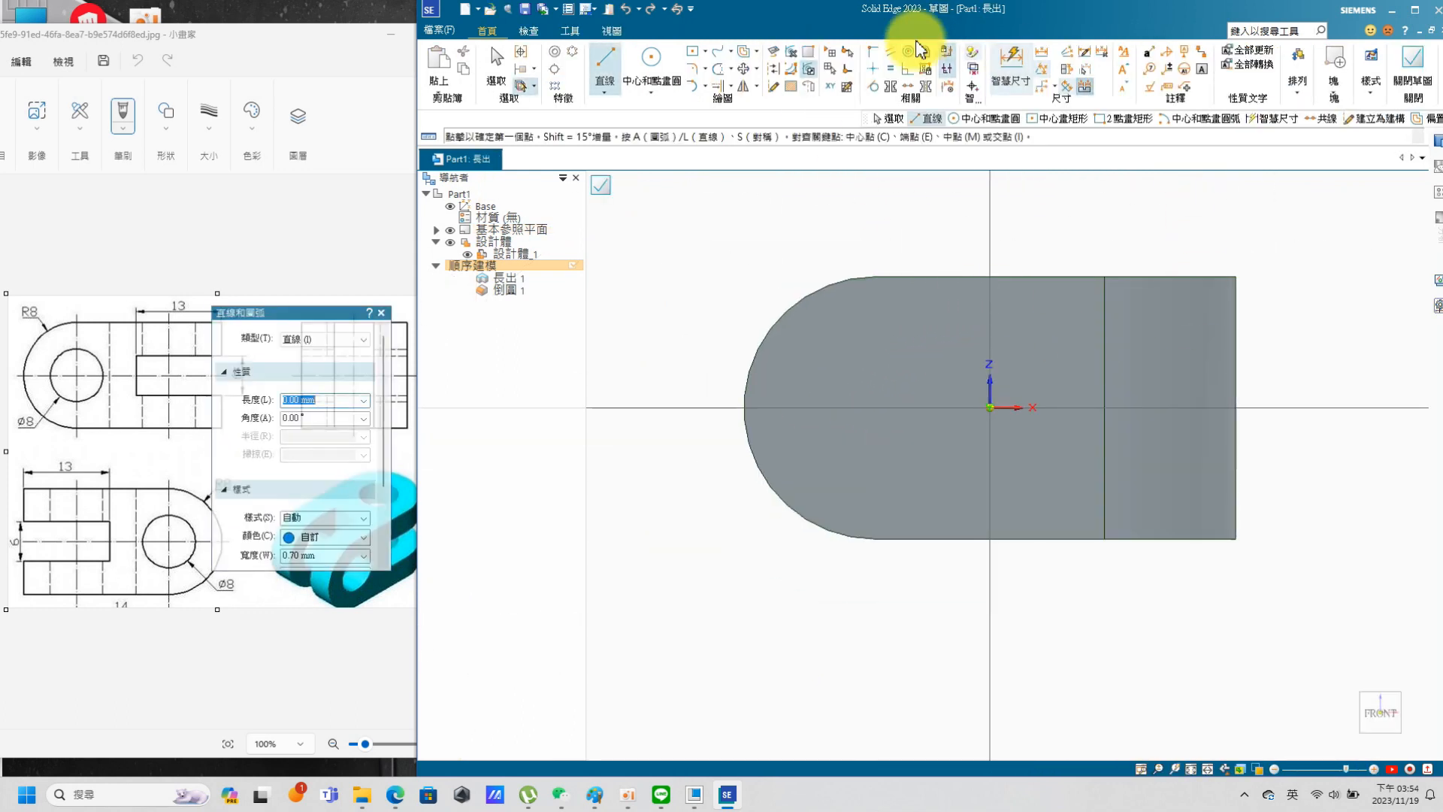
pyautogui.click(653, 60)
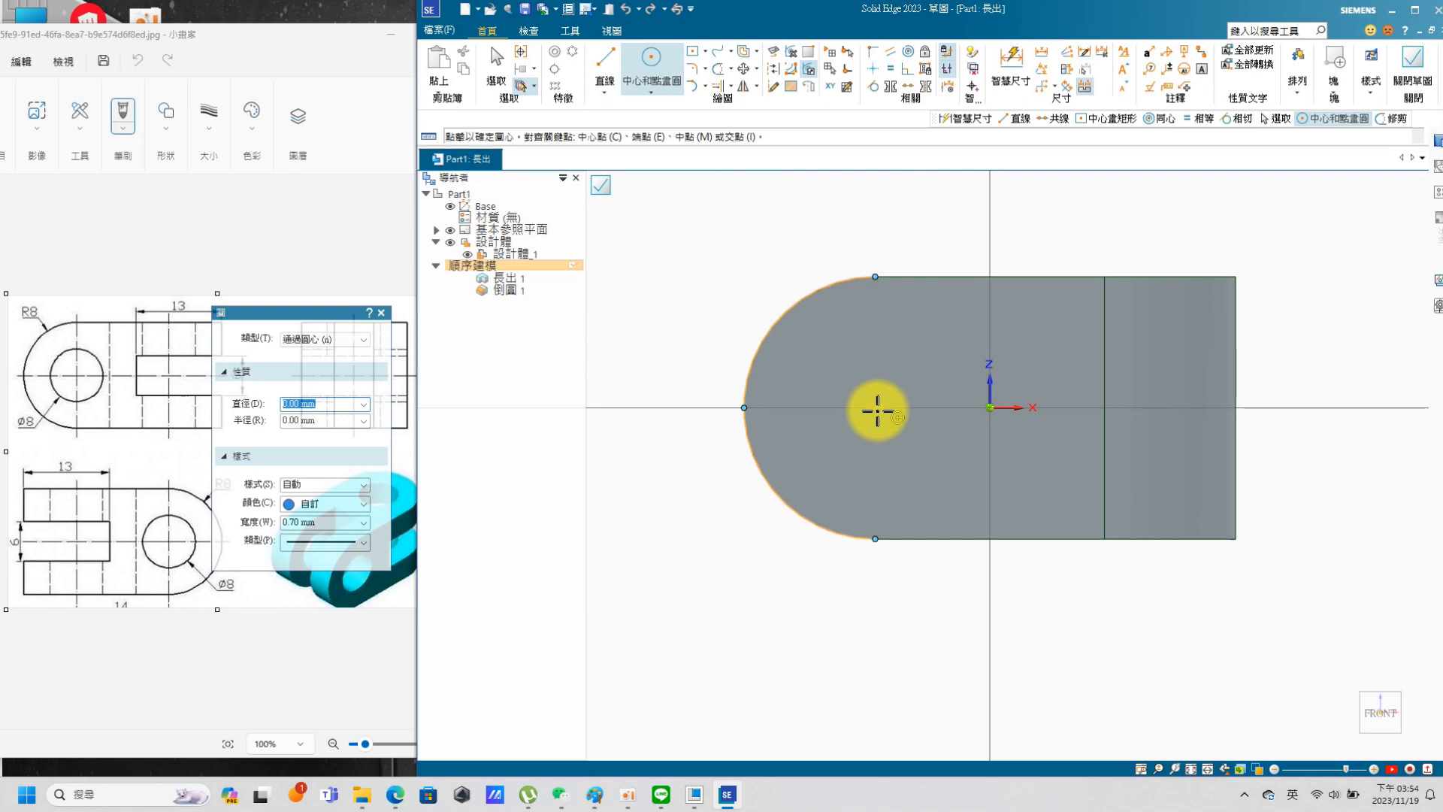
pyautogui.click(876, 408)
pyautogui.click(898, 353)
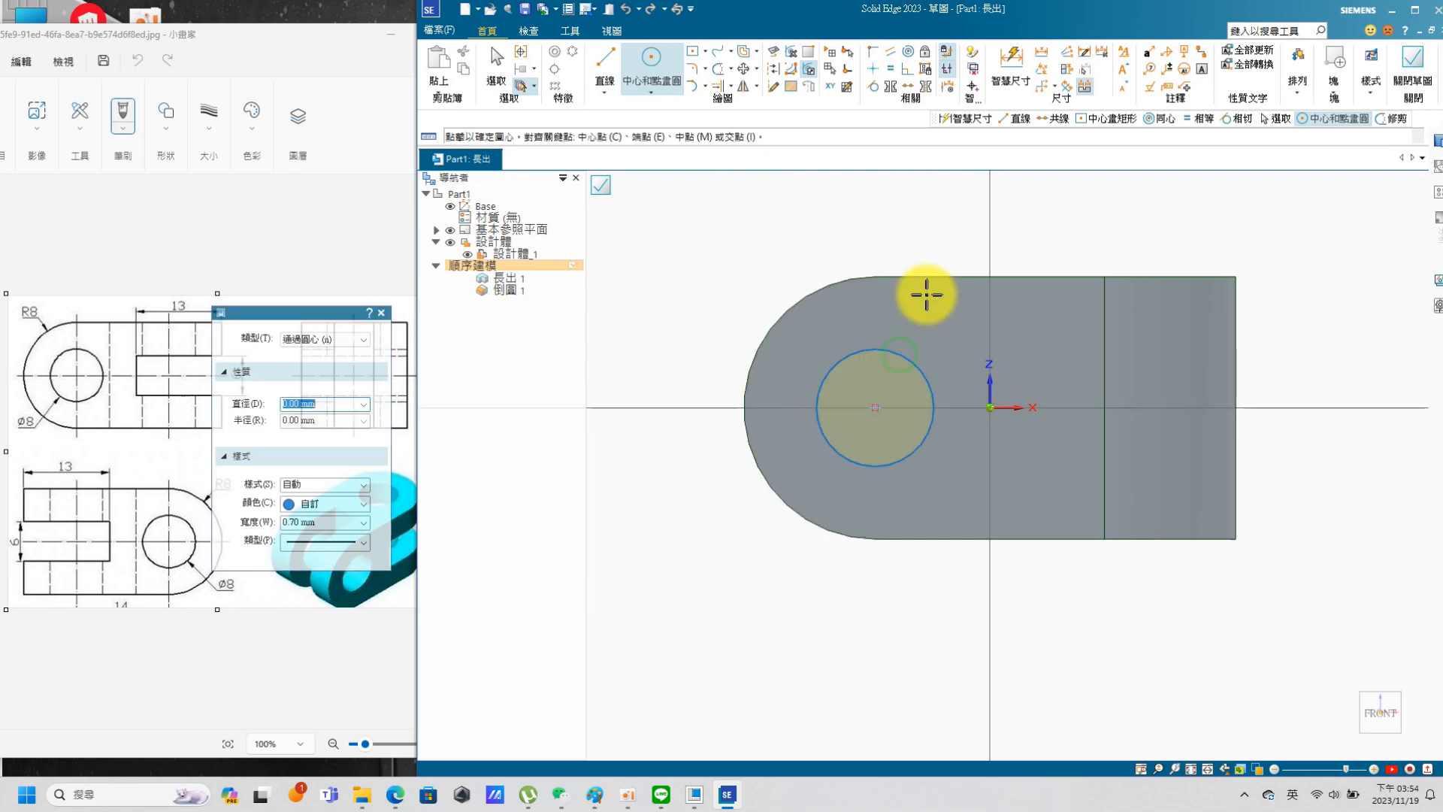
# Step: Set the front-face circle's diameter to 8 mm
pyautogui.click(1011, 61)
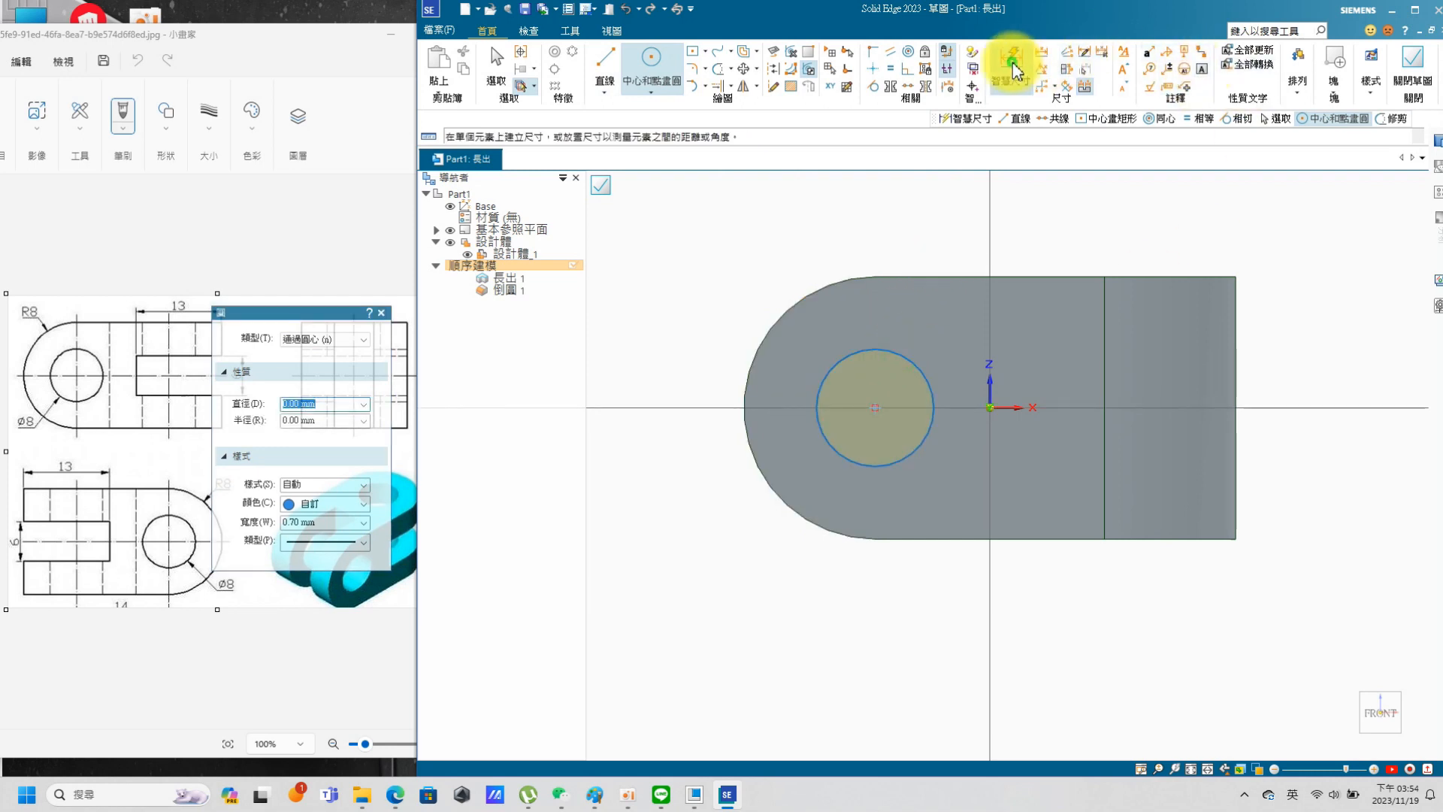
pyautogui.click(826, 367)
pyautogui.click(752, 268)
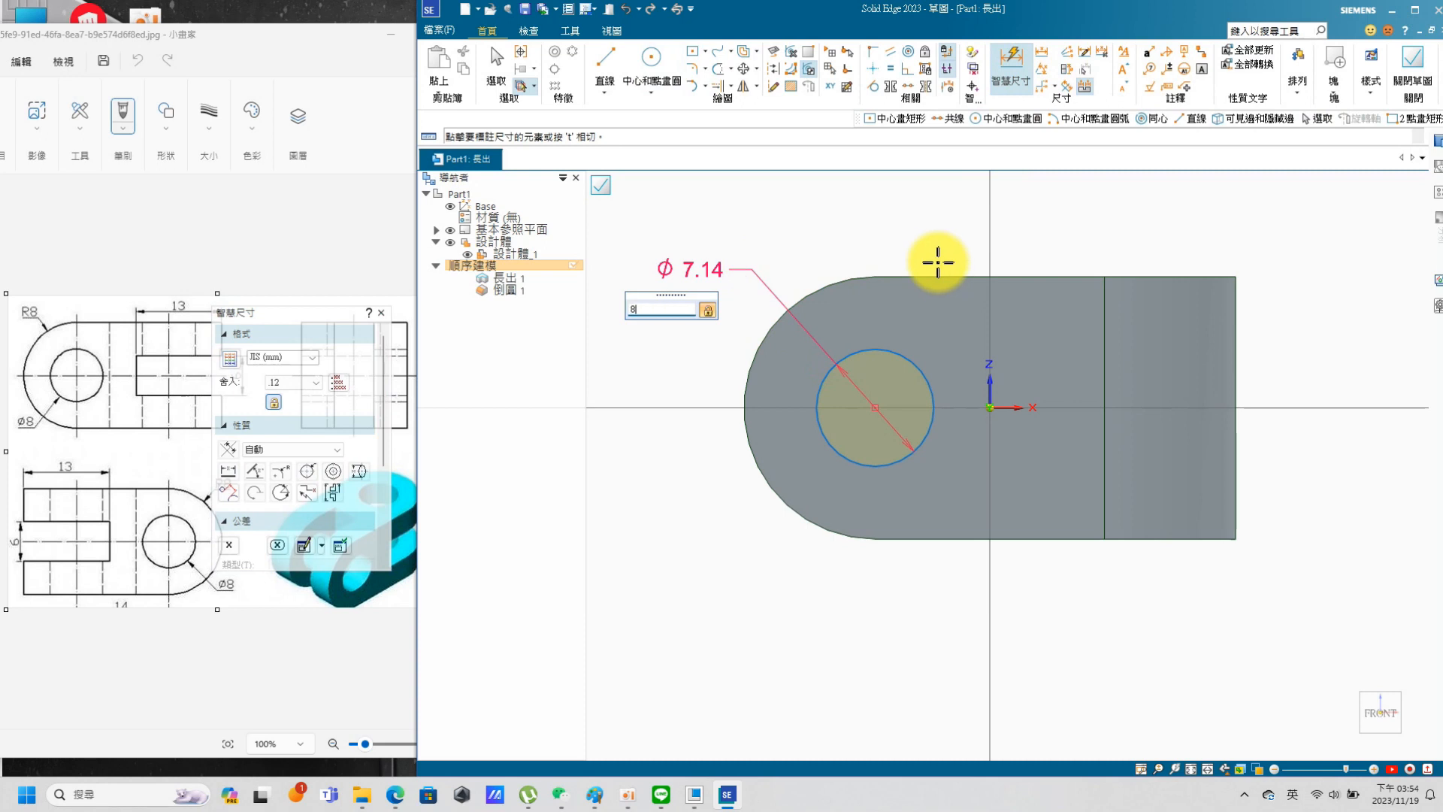
pyautogui.write('8')
pyautogui.press('Return')
pyautogui.click(942, 434)
pyautogui.moveTo(954, 421); pyautogui.dragTo(1060, 331, button='middle')
pyautogui.scroll(-3, 1060, 331)
pyautogui.scroll(2, 1212, 188)
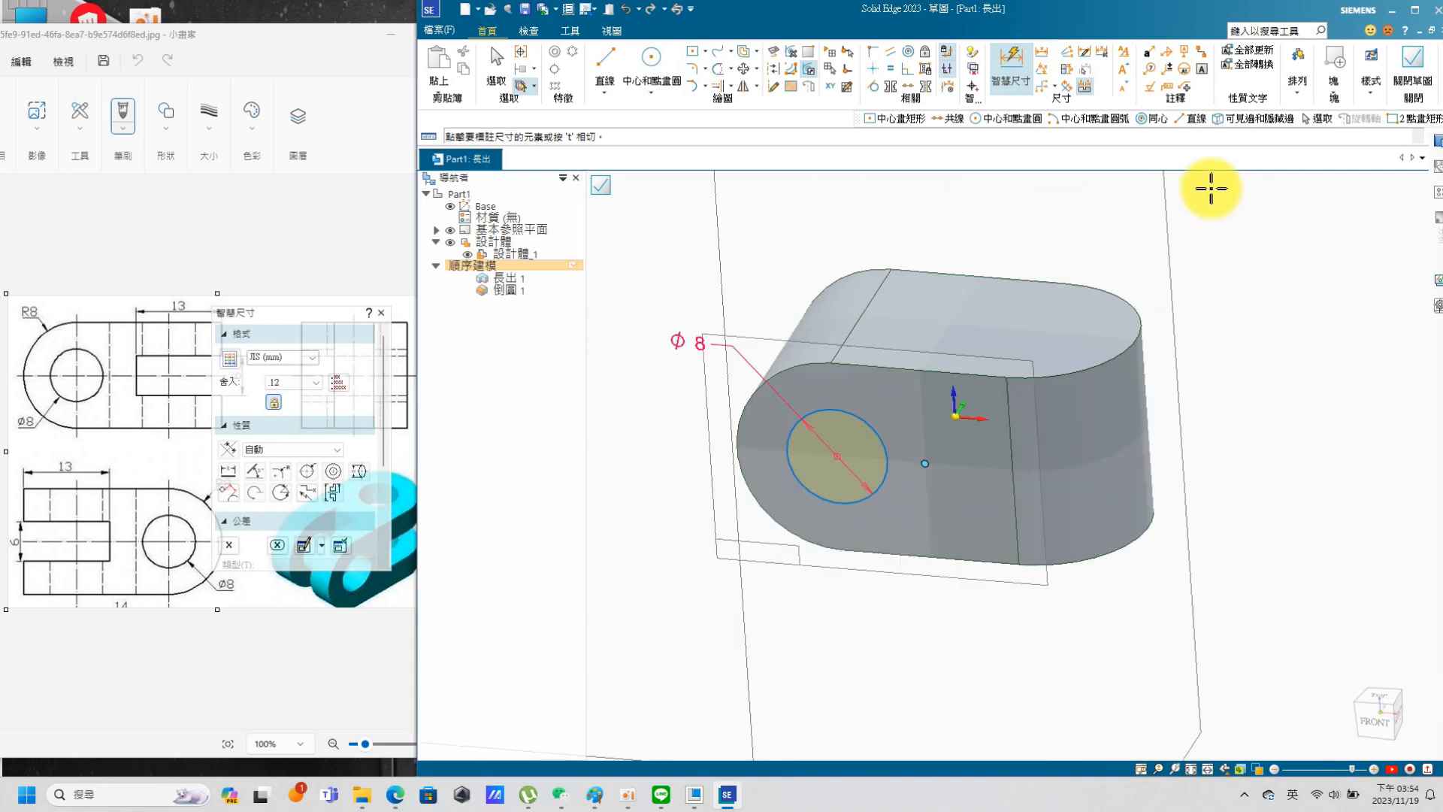
# Step: Close the sketch and extrude the front-face circle as a symmetric cut running completely through the body
pyautogui.click(1413, 75)
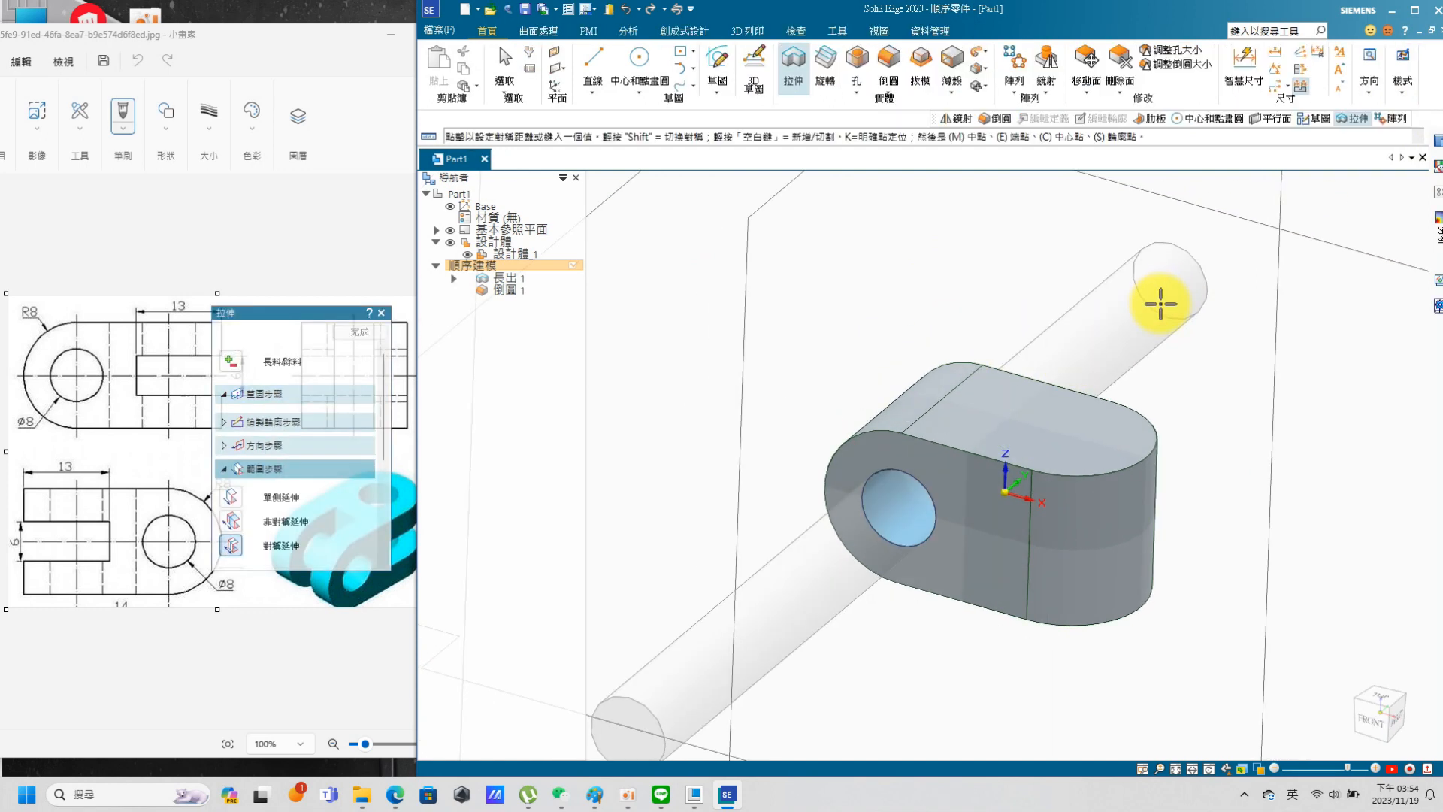
pyautogui.click(1154, 300)
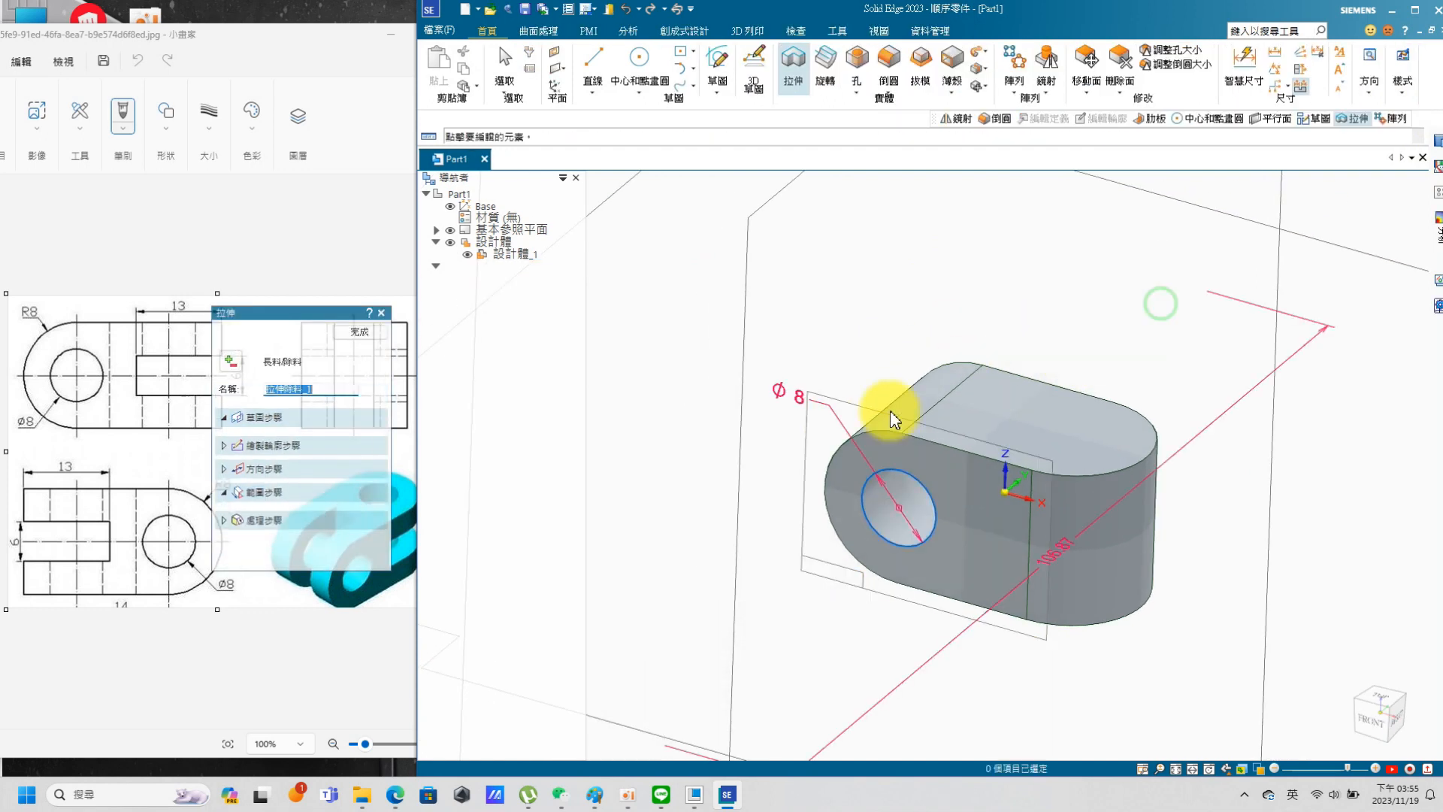
pyautogui.click(645, 300)
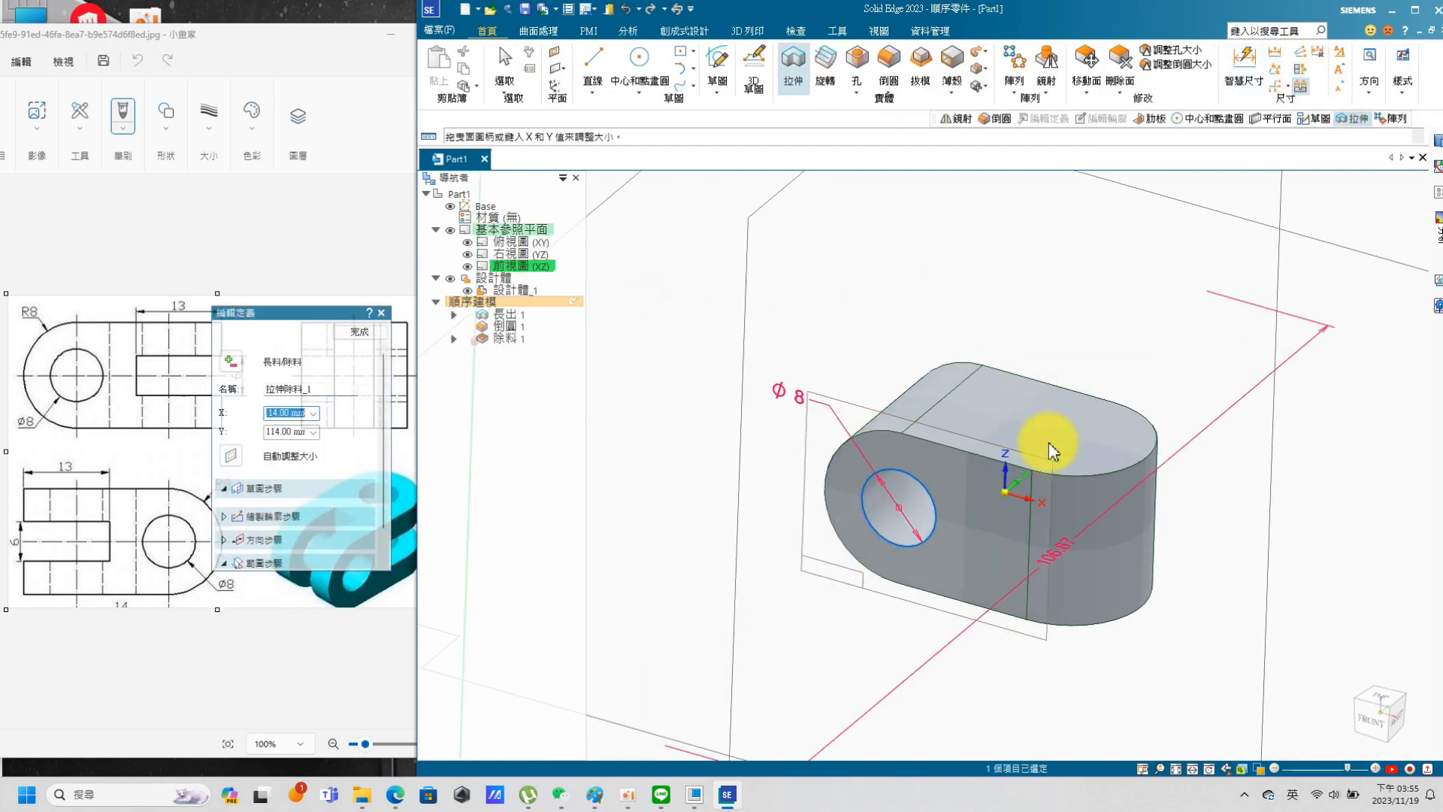
pyautogui.click(793, 66)
pyautogui.click(340, 337)
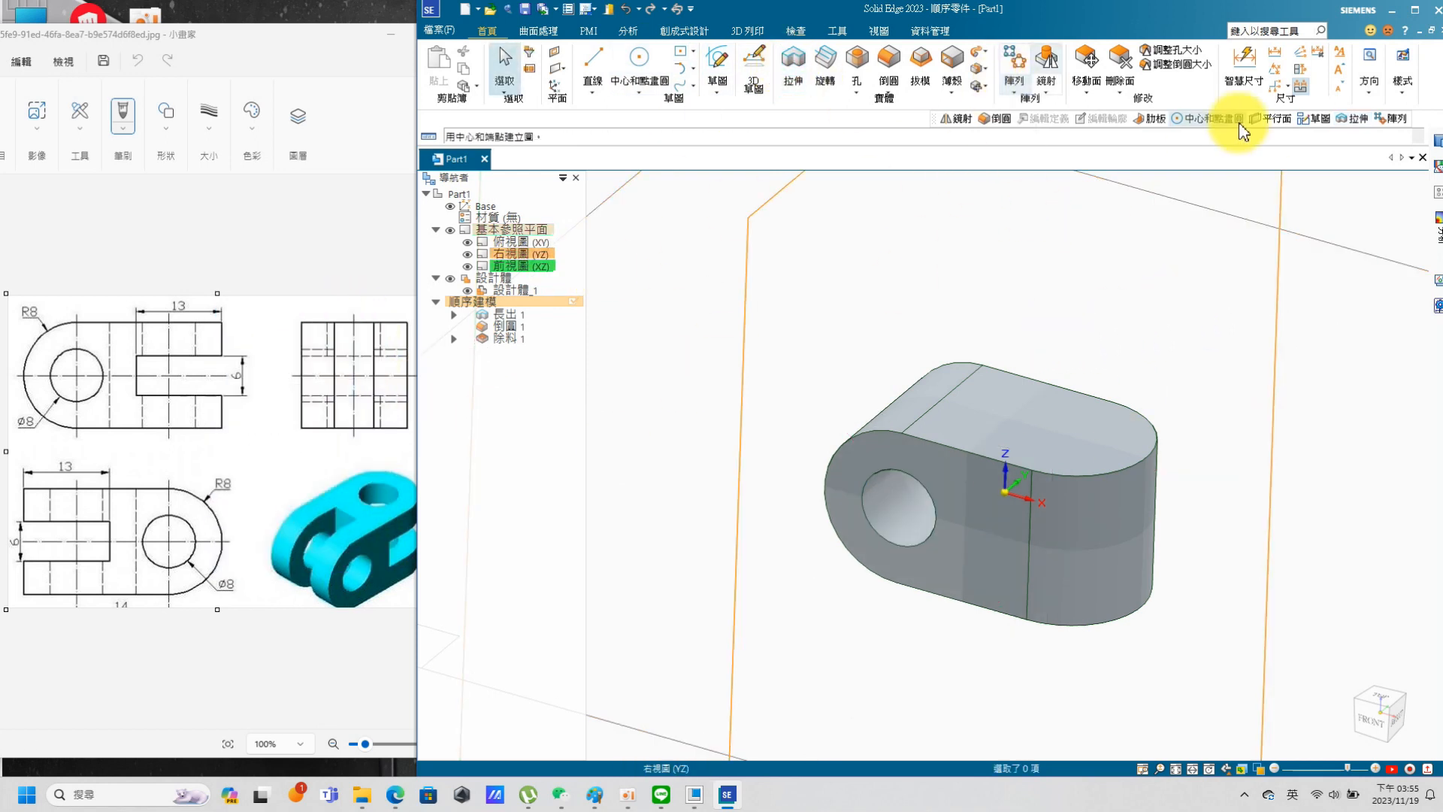
# Step: Start another extrusion on the body's top face and sketch a circle at the centre of its rounded end
pyautogui.click(796, 75)
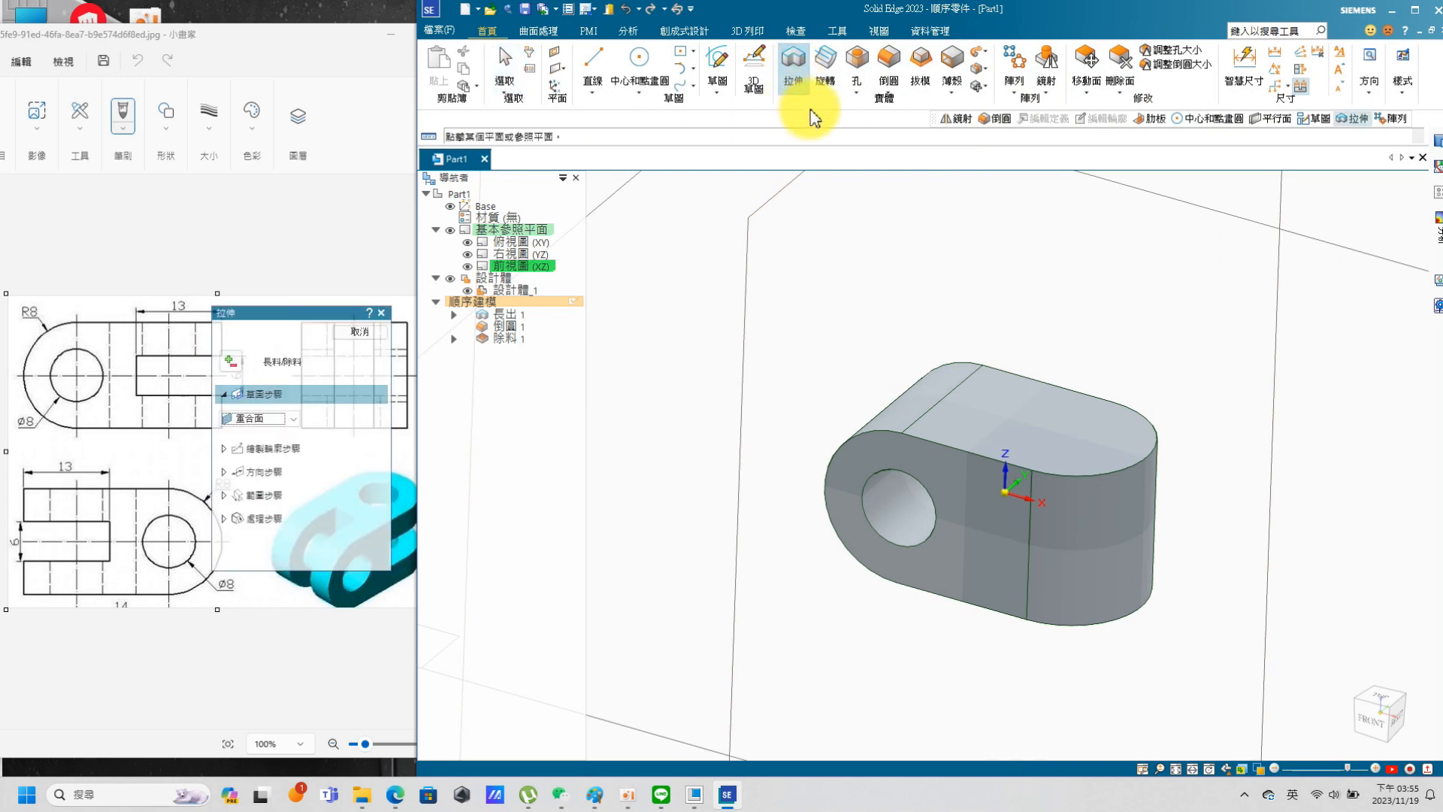
pyautogui.click(1104, 442)
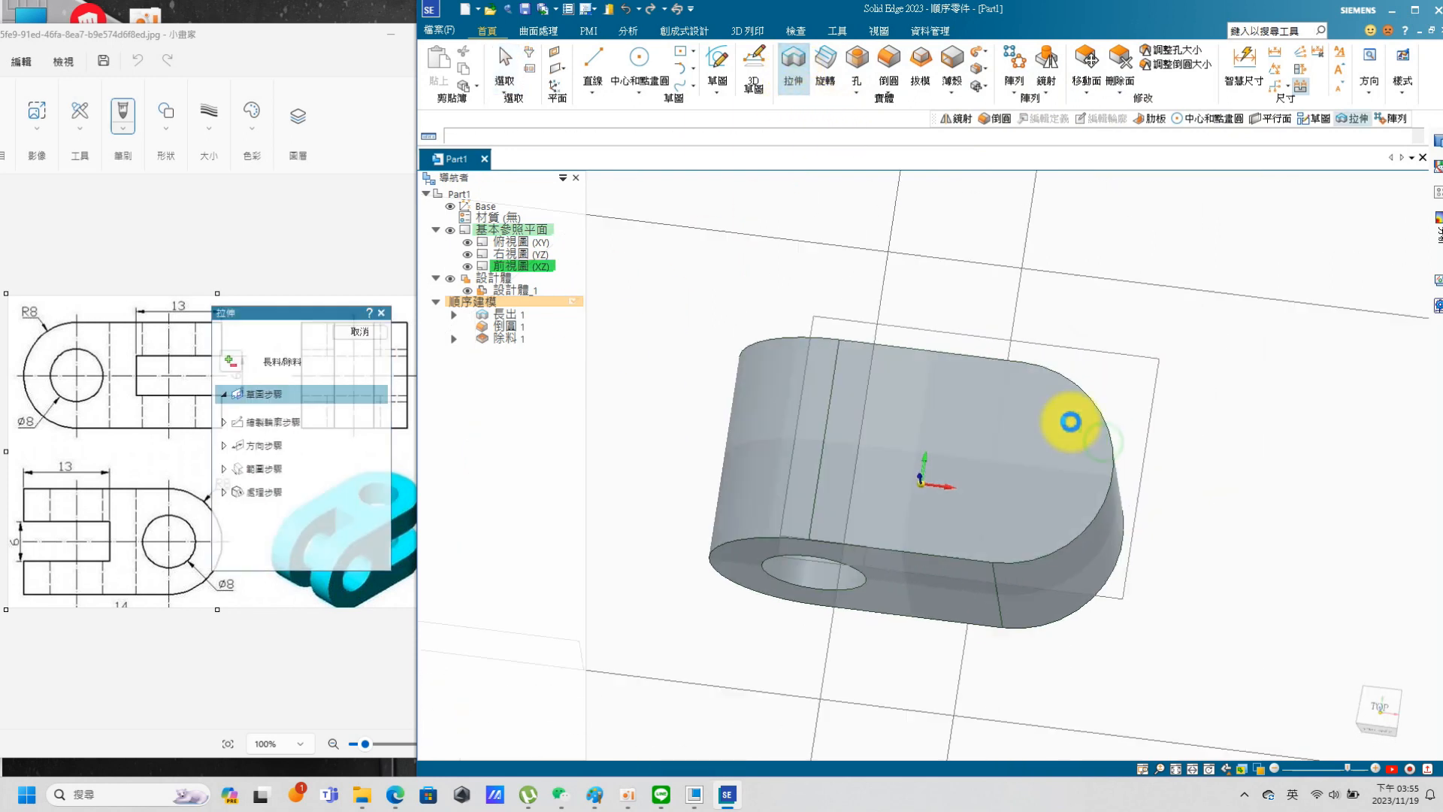
pyautogui.click(650, 63)
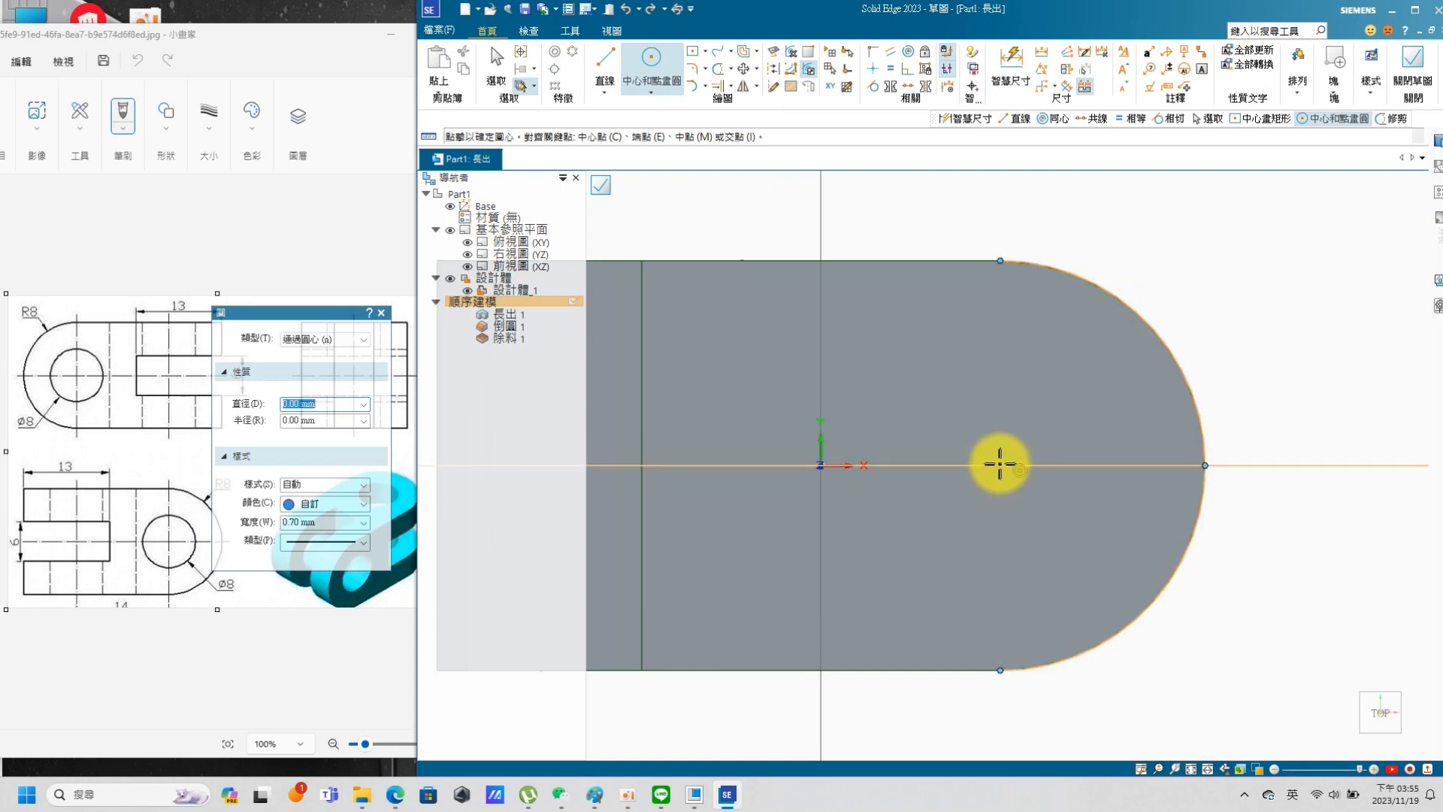
pyautogui.click(1000, 464)
pyautogui.click(1038, 363)
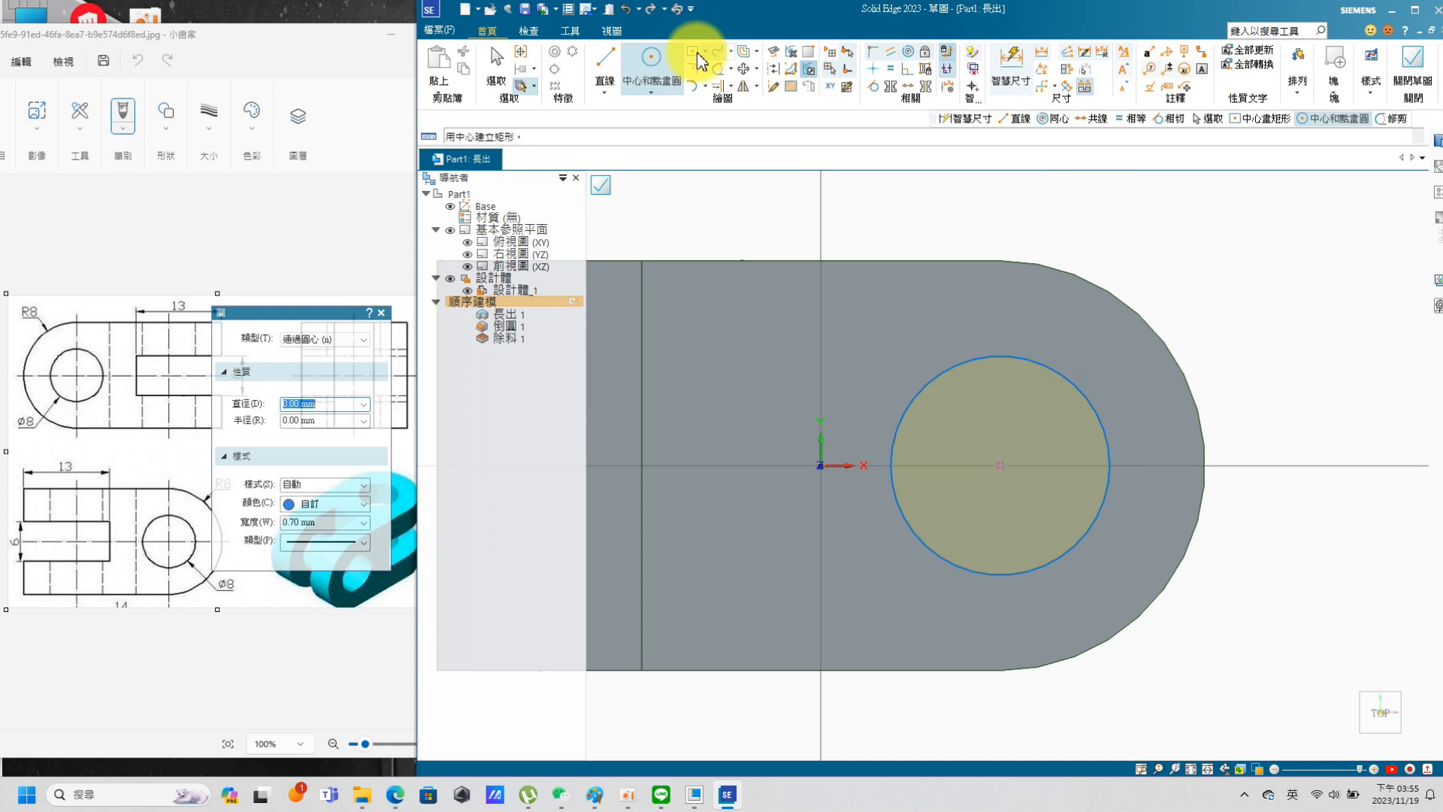
# Step: Set the top-face circle's diameter to 8 mm and dismiss the automatic sketch scaling notice
pyautogui.click(1011, 60)
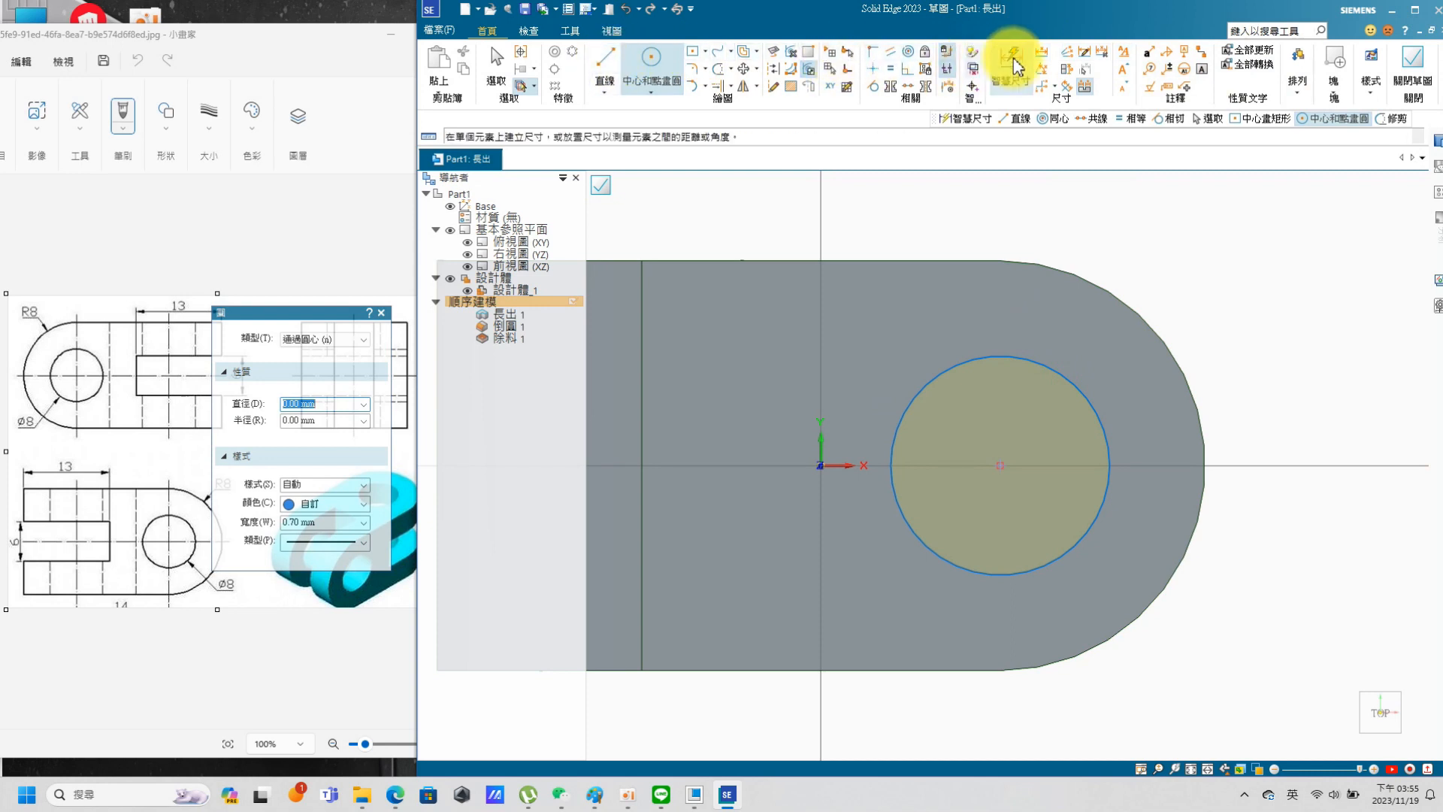
pyautogui.click(1086, 391)
pyautogui.click(1199, 267)
pyautogui.write('8')
pyautogui.press('Return')
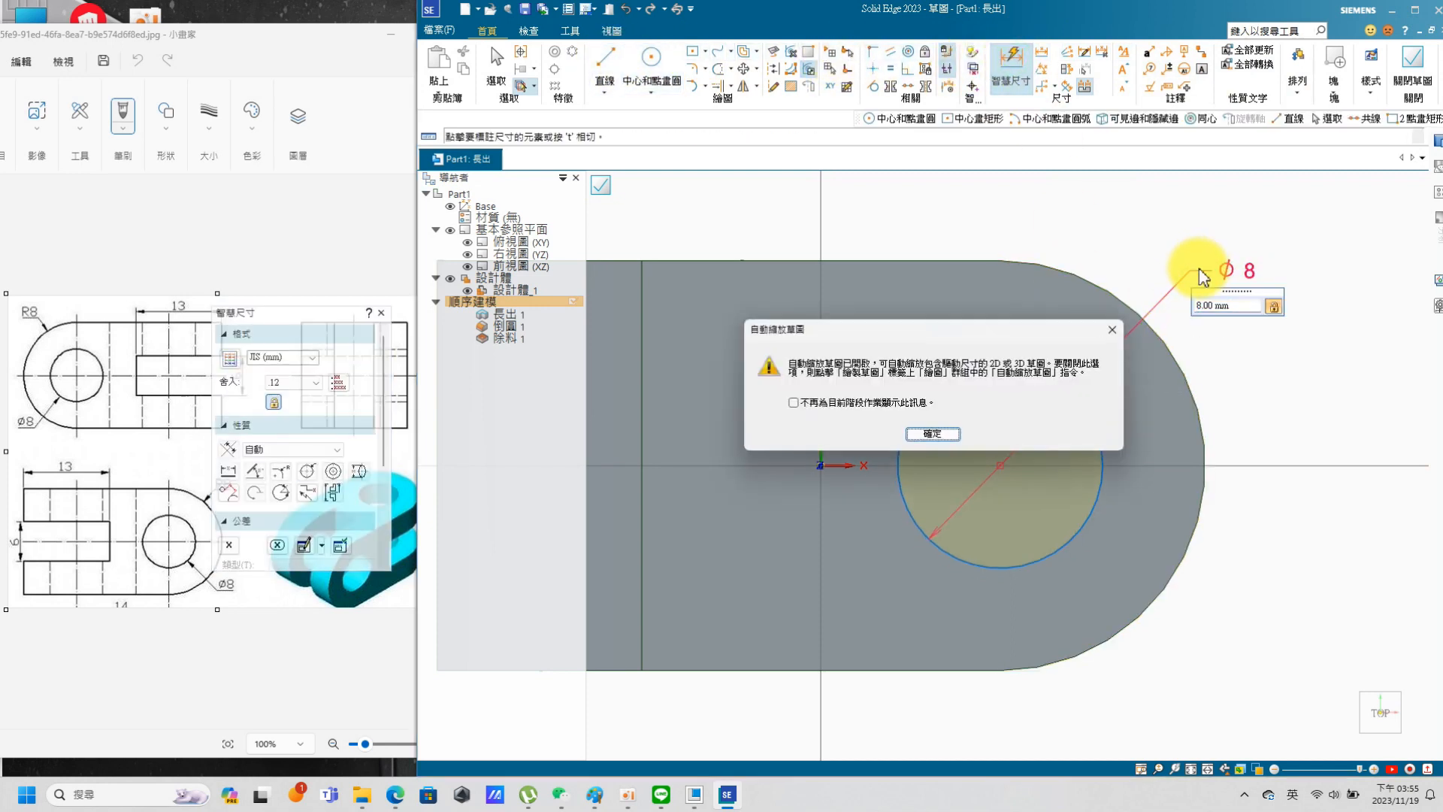
pyautogui.click(949, 448)
# Step: Close the sketch and extrude the top-face circle as a symmetric cut through the body, about 56 mm in total
pyautogui.moveTo(1264, 444)
pyautogui.mouseDown(button='middle')
pyautogui.moveTo(1193, 386)
pyautogui.moveTo(1270, 417)
pyautogui.mouseUp(button='middle')
pyautogui.click(1421, 77)
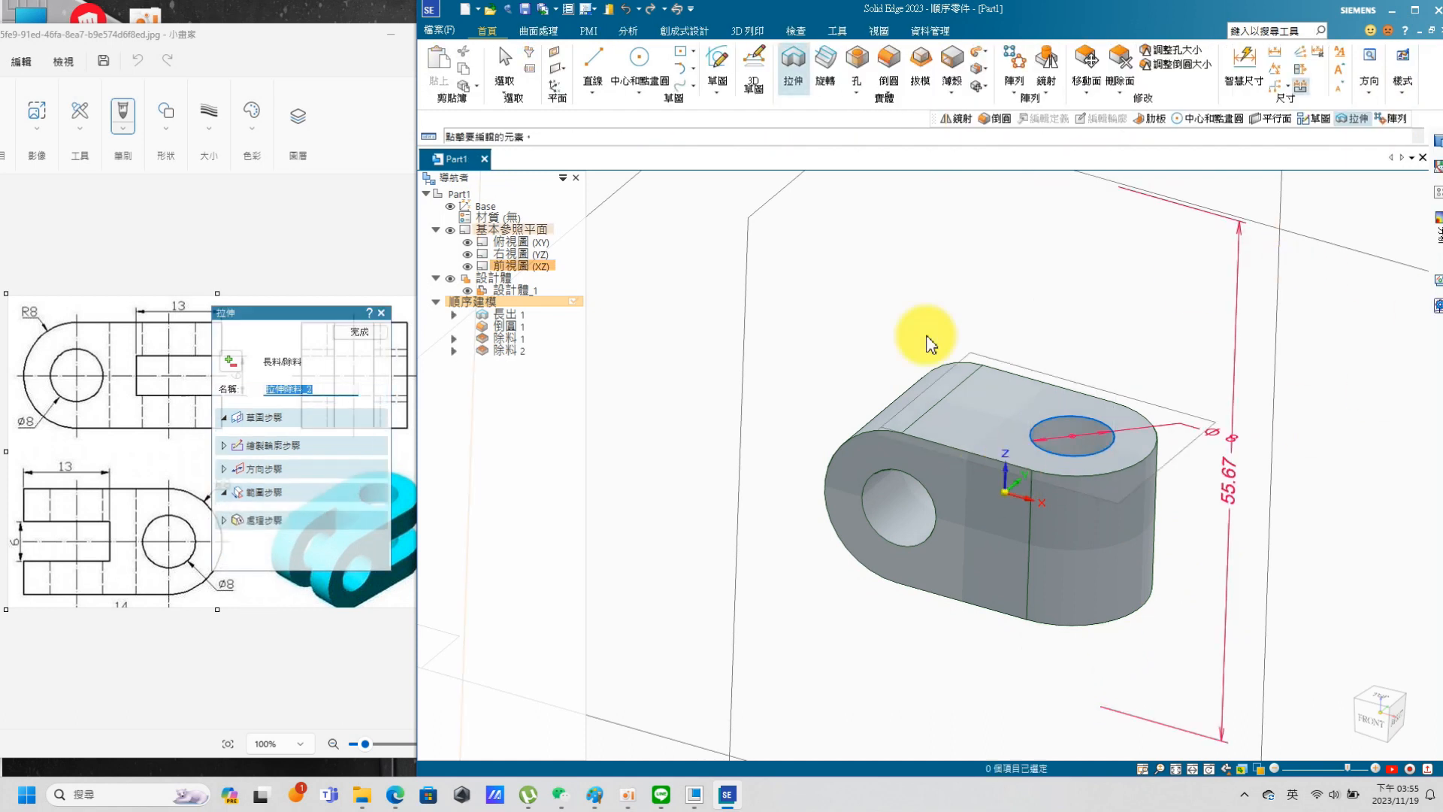
# Step: Finish the hole cut and start another extrusion sketch on the body's top face
pyautogui.click(662, 185)
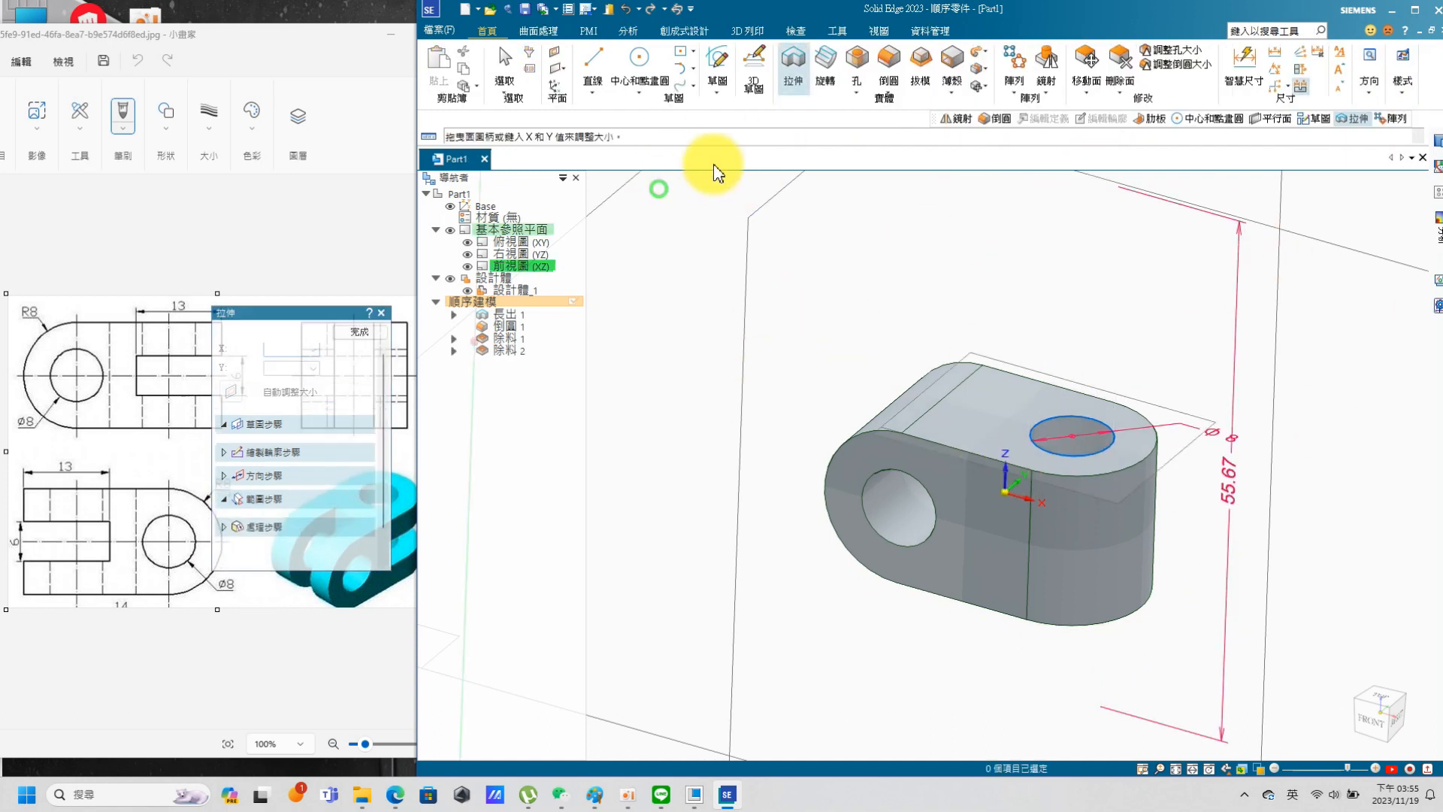
pyautogui.click(789, 60)
pyautogui.click(987, 409)
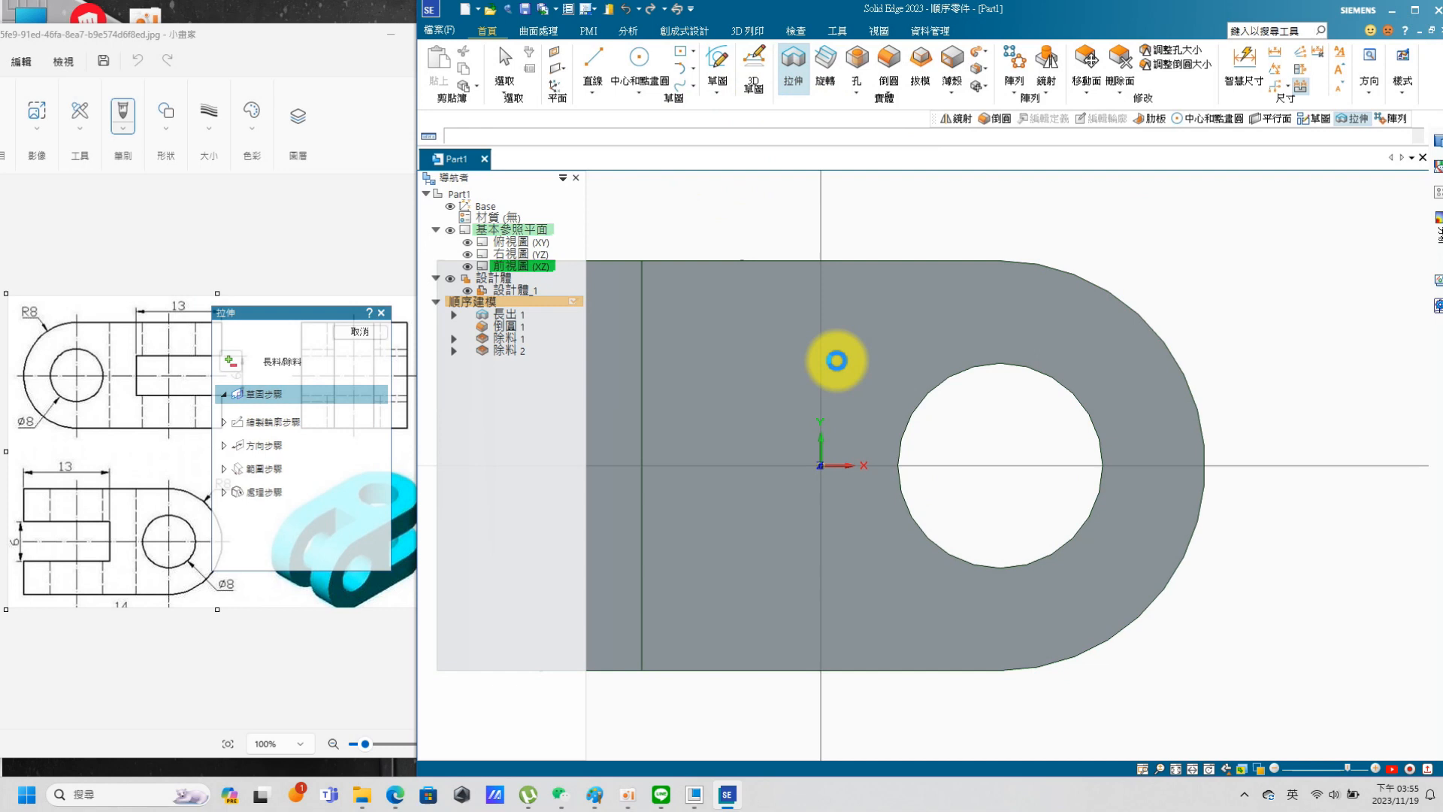
# Step: Sketch a centre rectangle about 6.9 mm high, centred on the horizontal axis and reaching the body's end edge opposite the hole
pyautogui.scroll(-2, 640, 412)
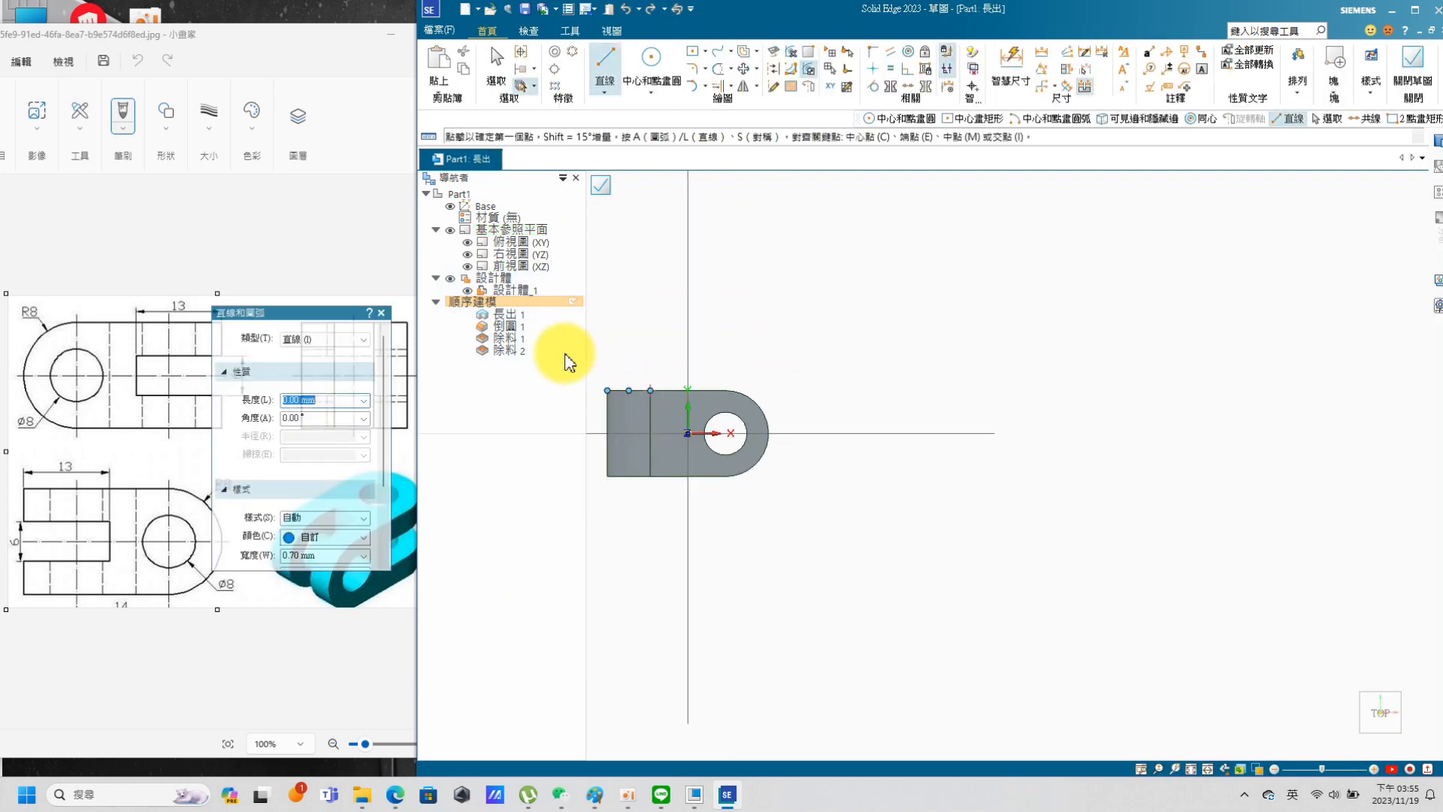
pyautogui.scroll(1, 795, 430)
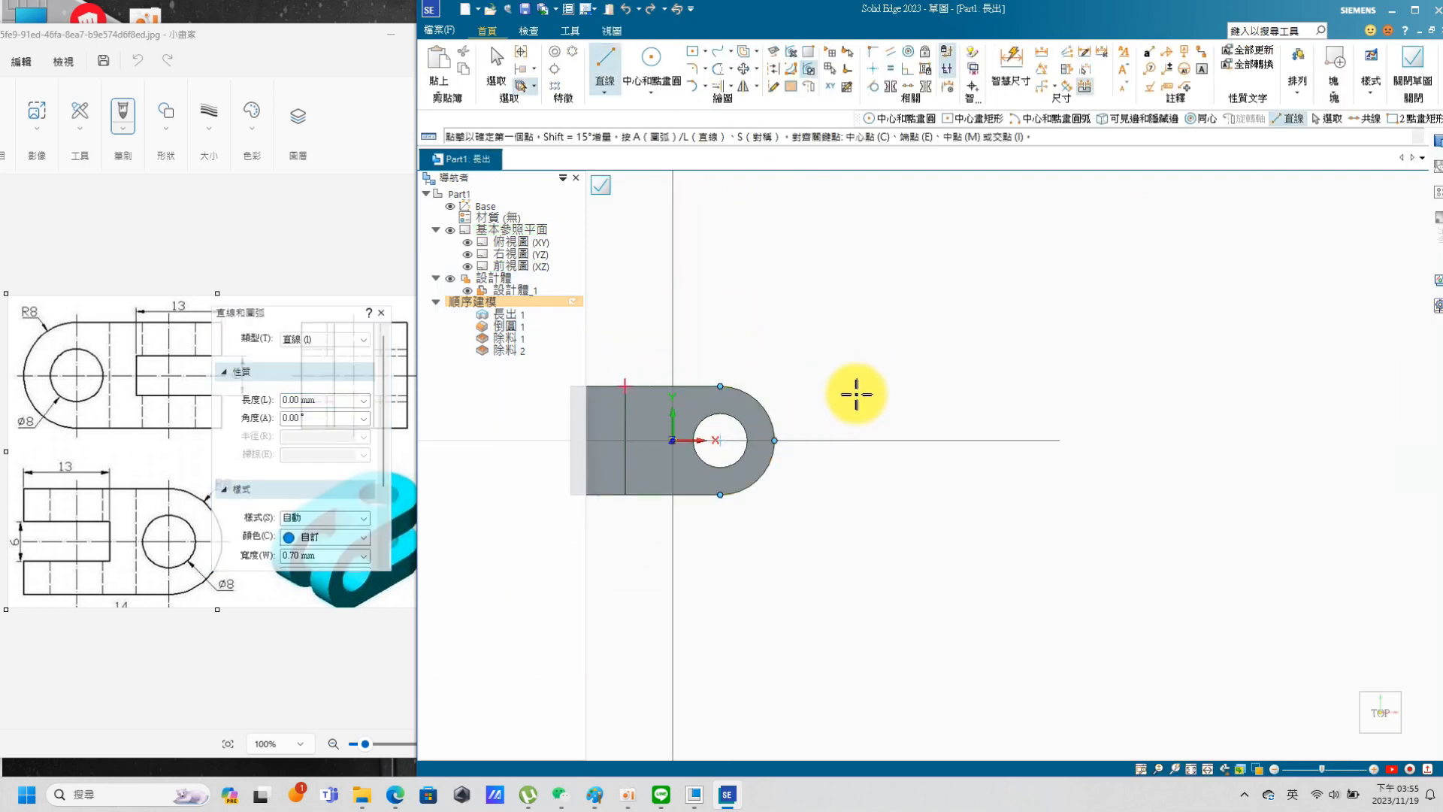
pyautogui.keyDown('shift'); pyautogui.moveTo(856, 394); pyautogui.dragTo(1127, 390, button='middle'); pyautogui.keyUp('shift')
pyautogui.scroll(-2, 878, 429)
pyautogui.scroll(5, 872, 443)
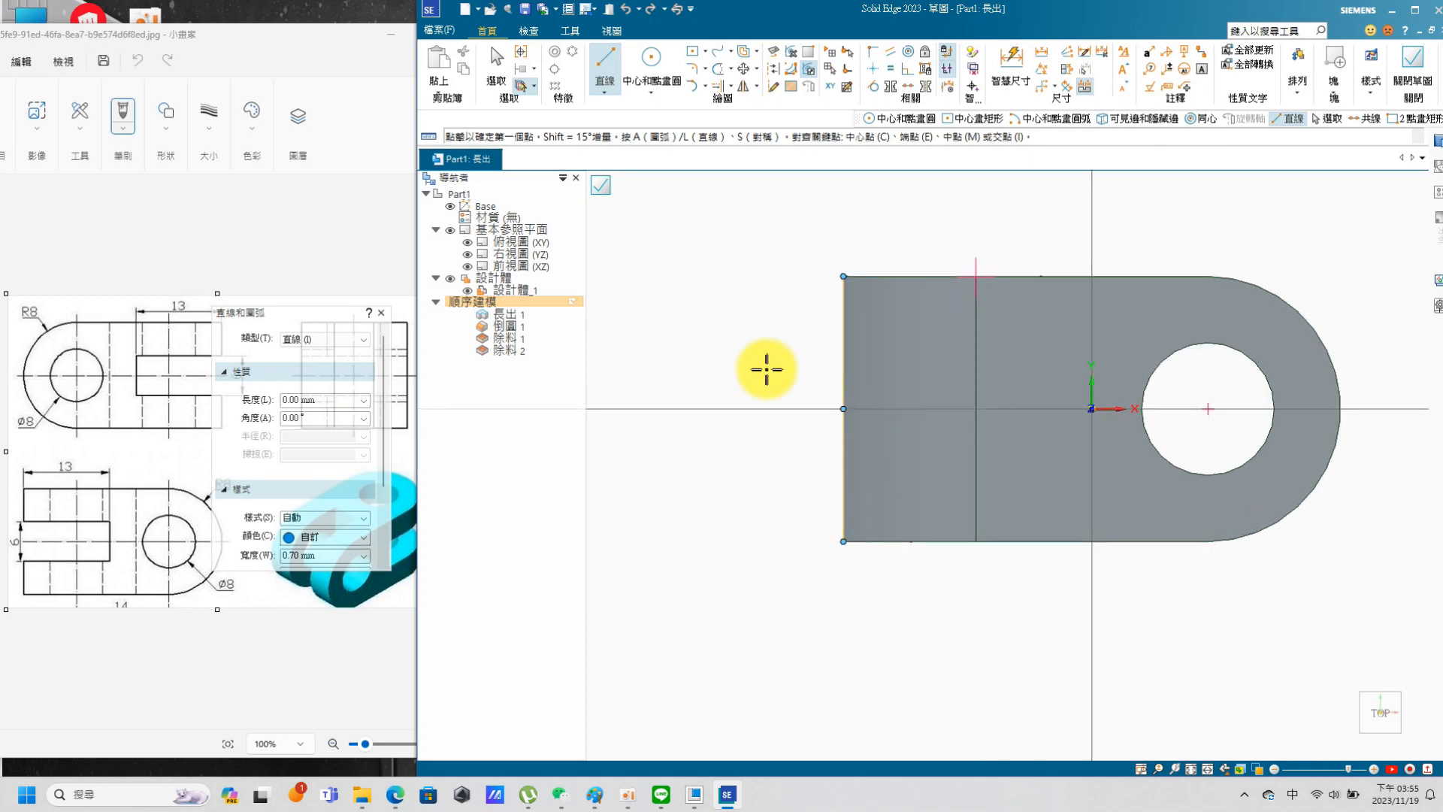
pyautogui.click(693, 52)
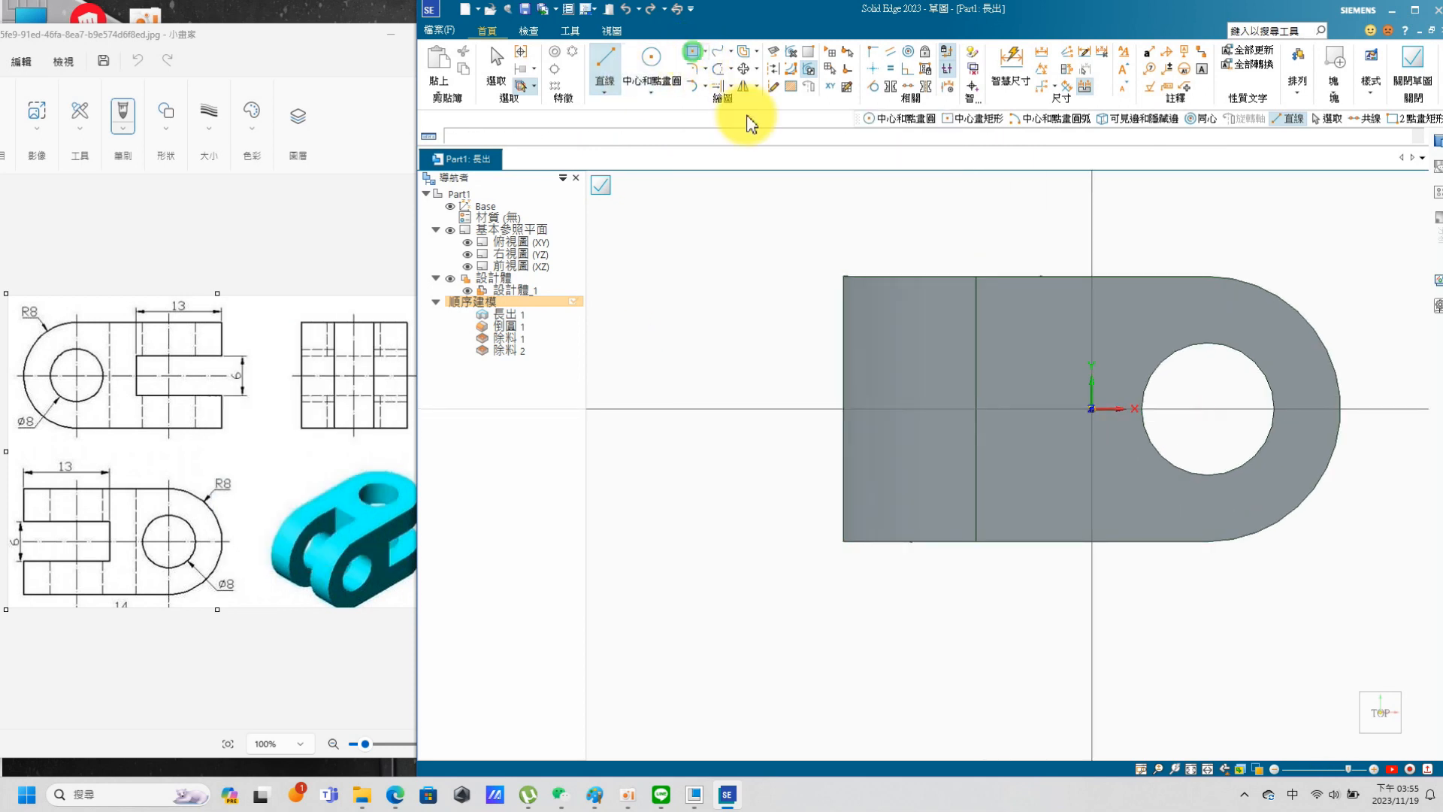
pyautogui.click(939, 409)
pyautogui.click(843, 351)
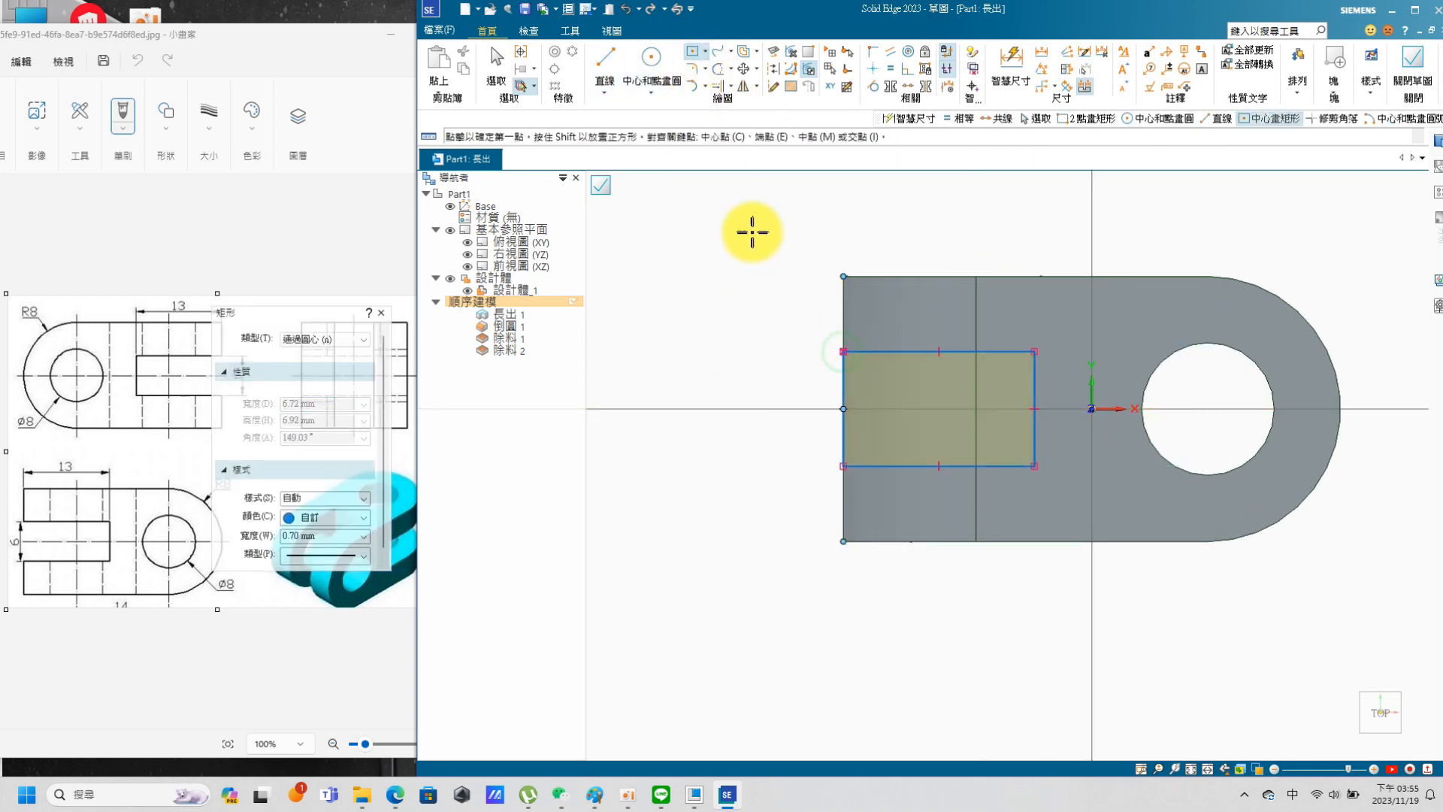
# Step: Dimension the rectangle's height, set it to 6 mm, and dismiss the automatic sketch scaling notice
pyautogui.click(1015, 59)
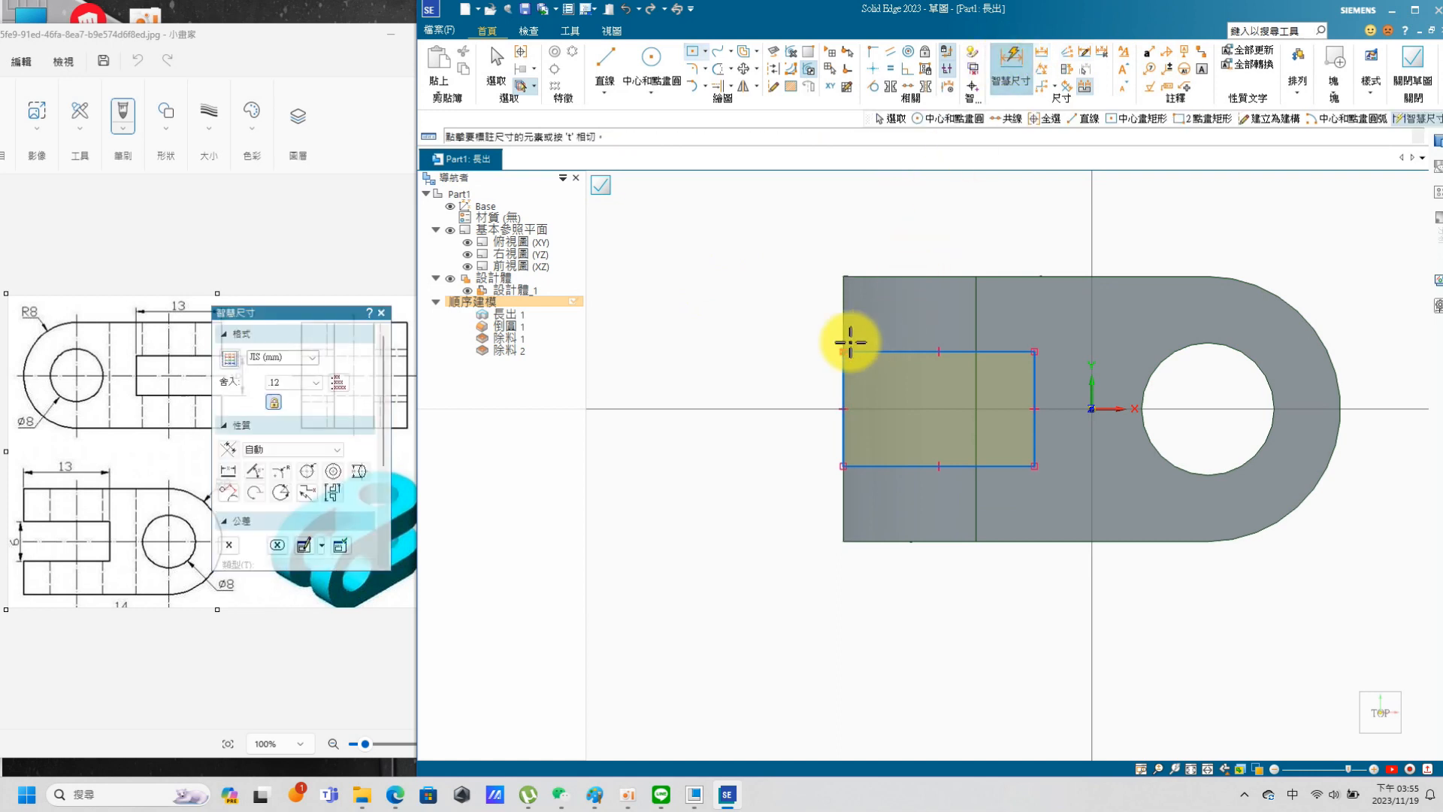
pyautogui.click(844, 380)
pyautogui.click(782, 374)
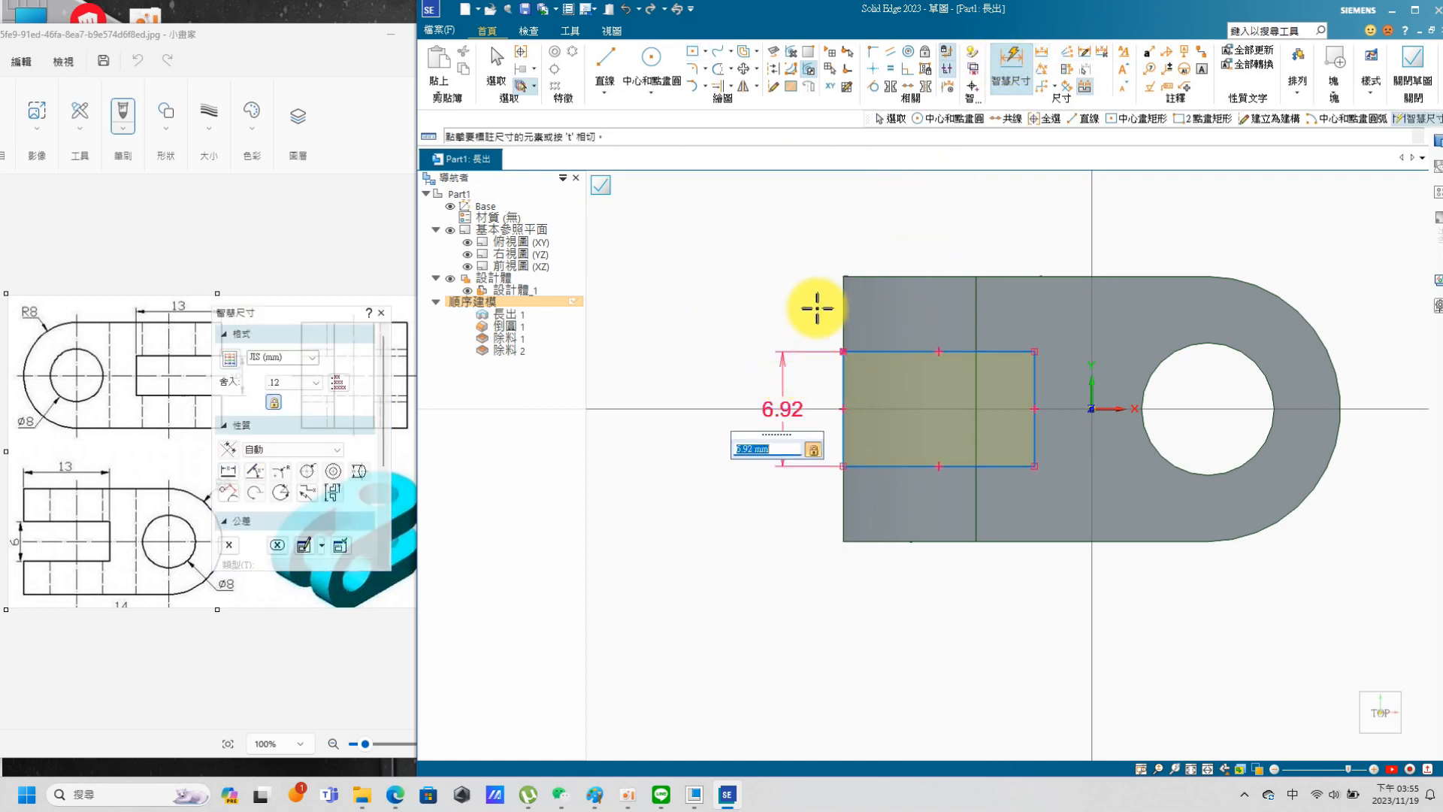
pyautogui.write('6')
pyautogui.press('Return')
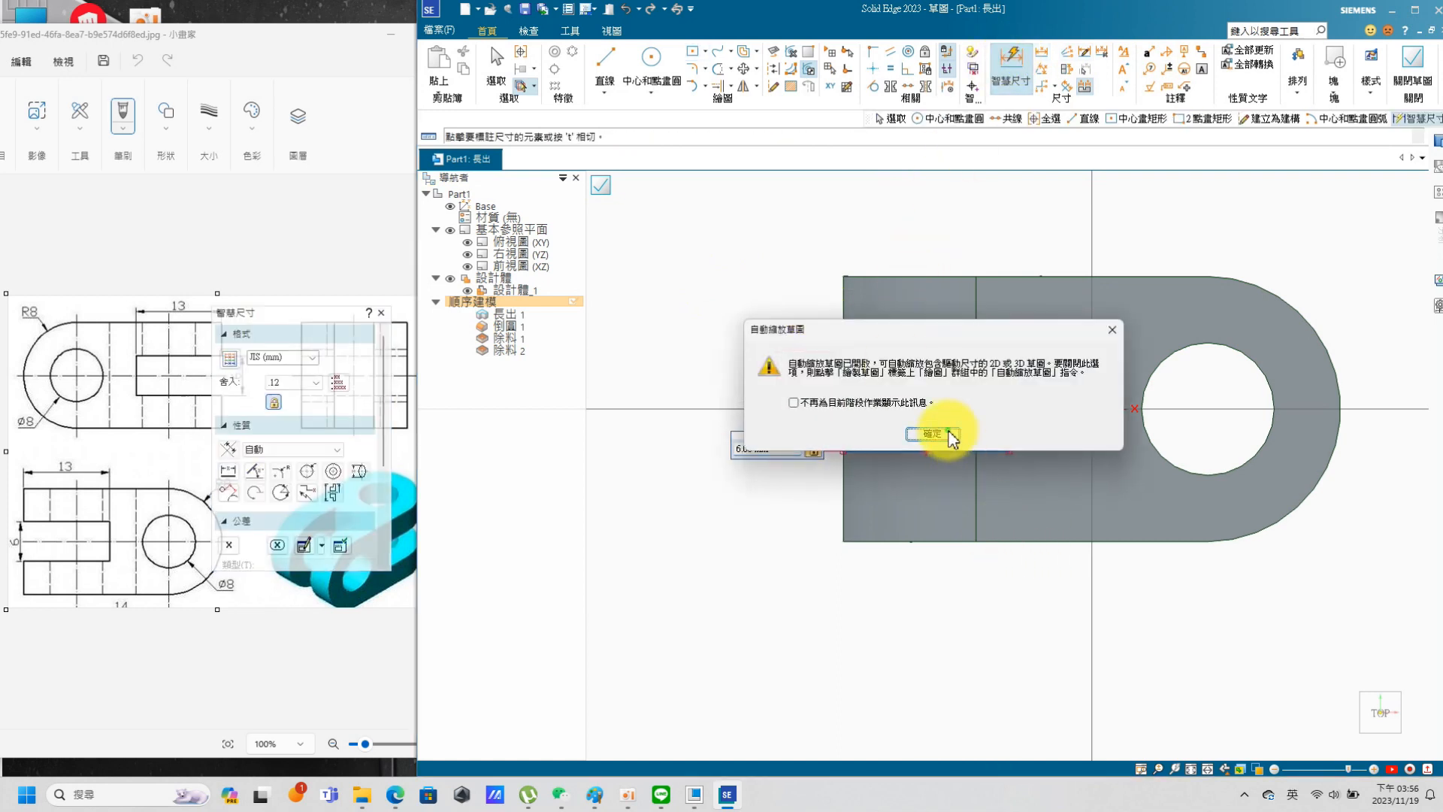
pyautogui.click(949, 433)
# Step: Dimension the length of the top-face rectangle and set it to 13 mm
pyautogui.click(890, 355)
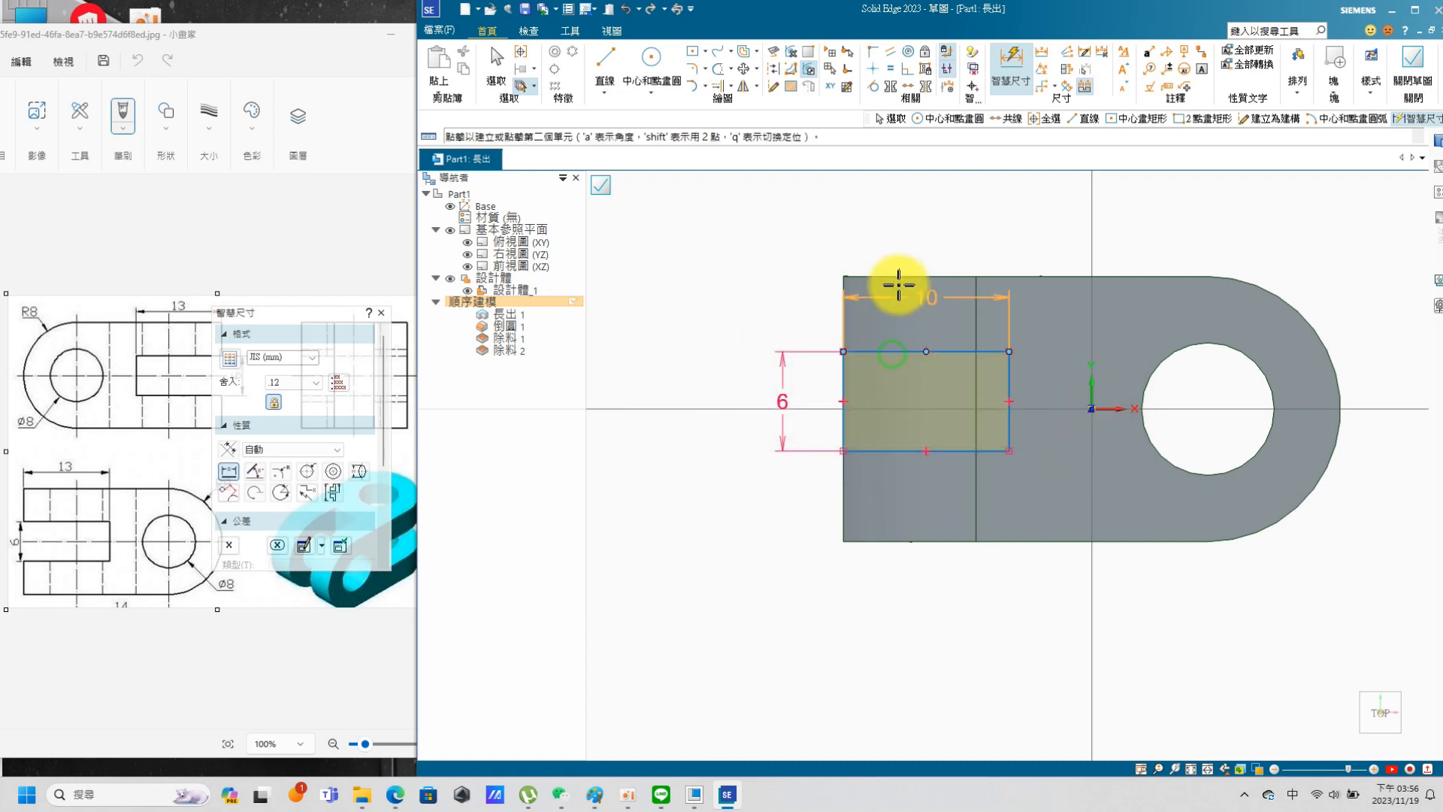
pyautogui.click(917, 209)
pyautogui.write('13')
pyautogui.press('Return')
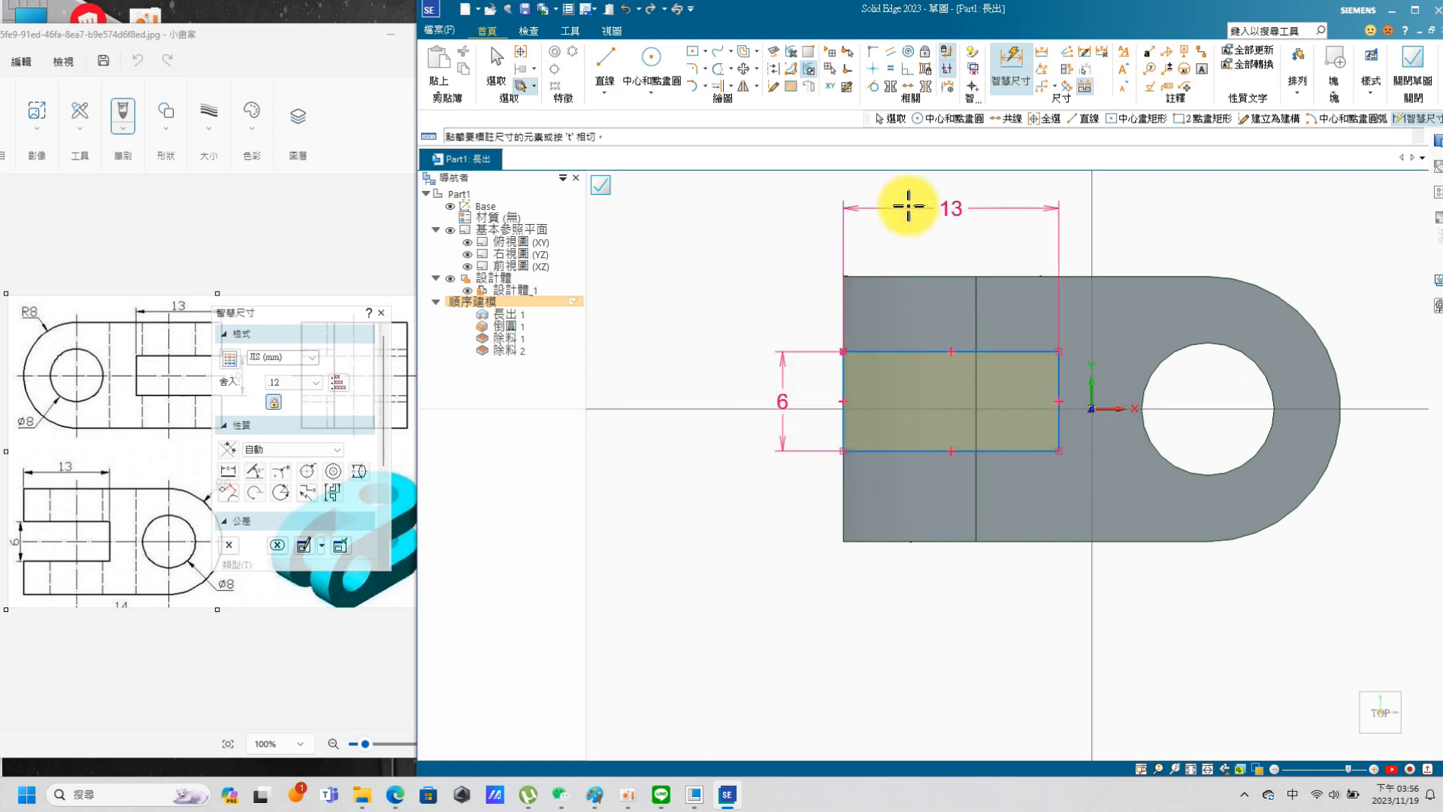
# Step: Dimension the rectangle's upper edge to the horizontal axis and link it by formula to half of the 6 mm height dimension
pyautogui.click(888, 352)
pyautogui.click(816, 409)
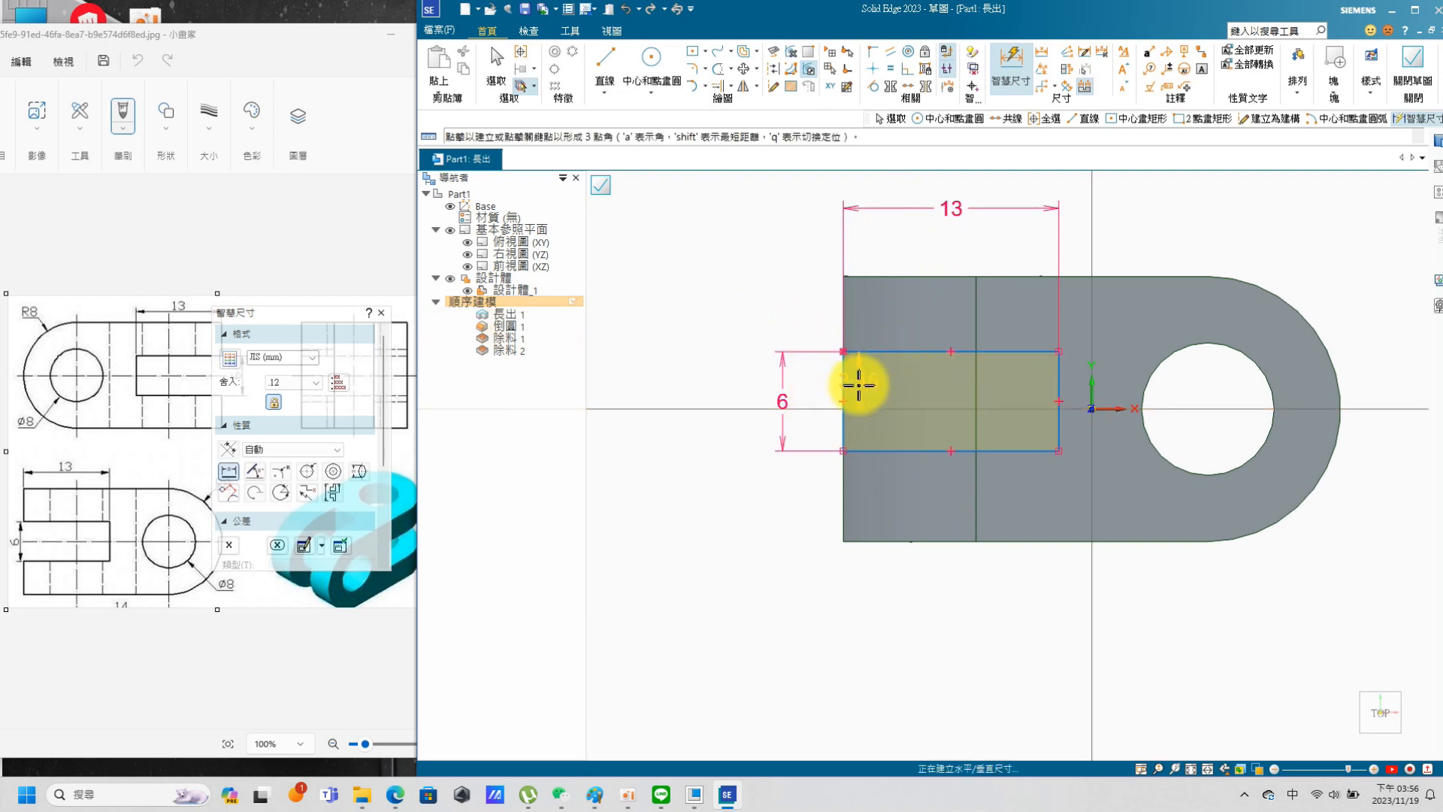
pyautogui.click(1216, 435)
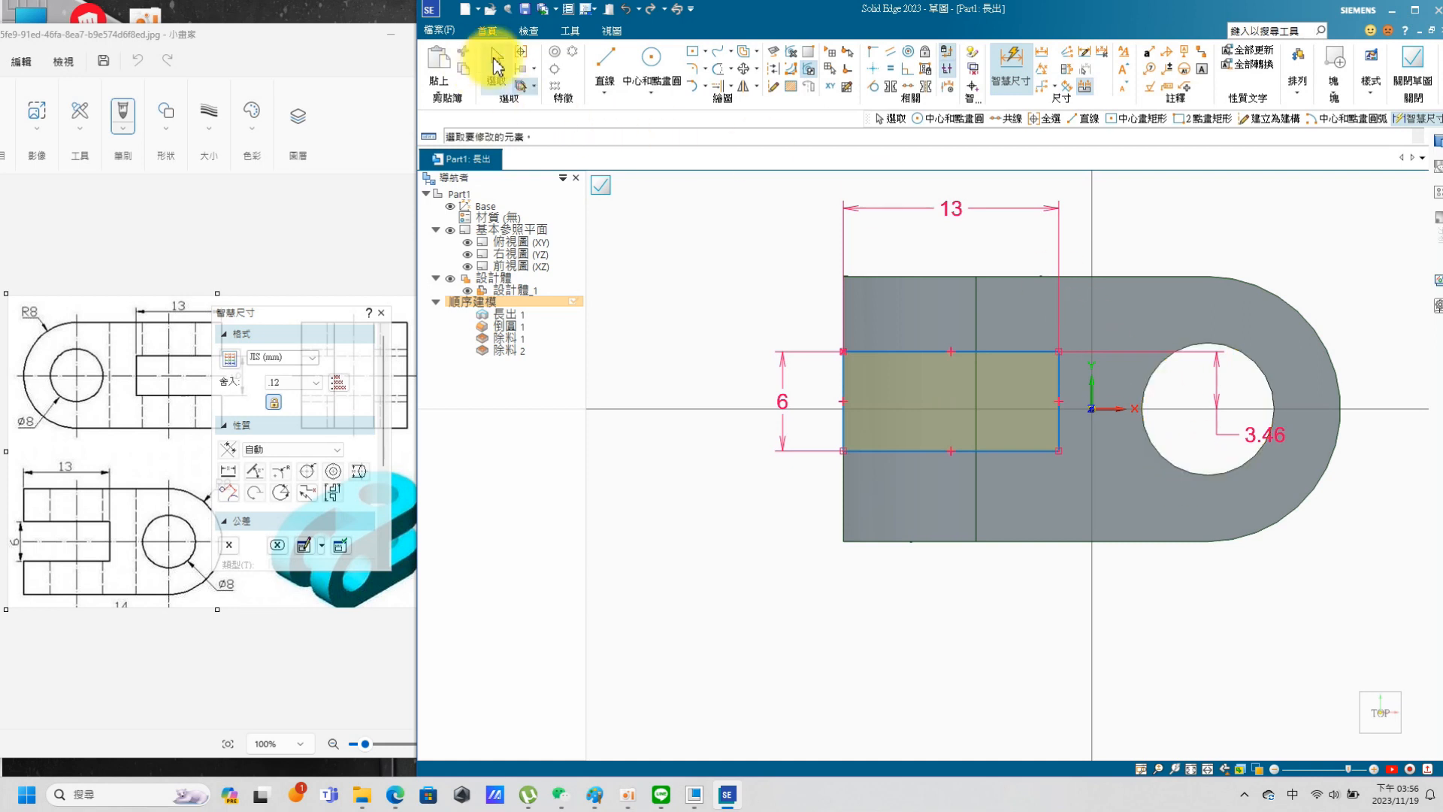
pyautogui.click(496, 62)
pyautogui.doubleClick(1261, 435)
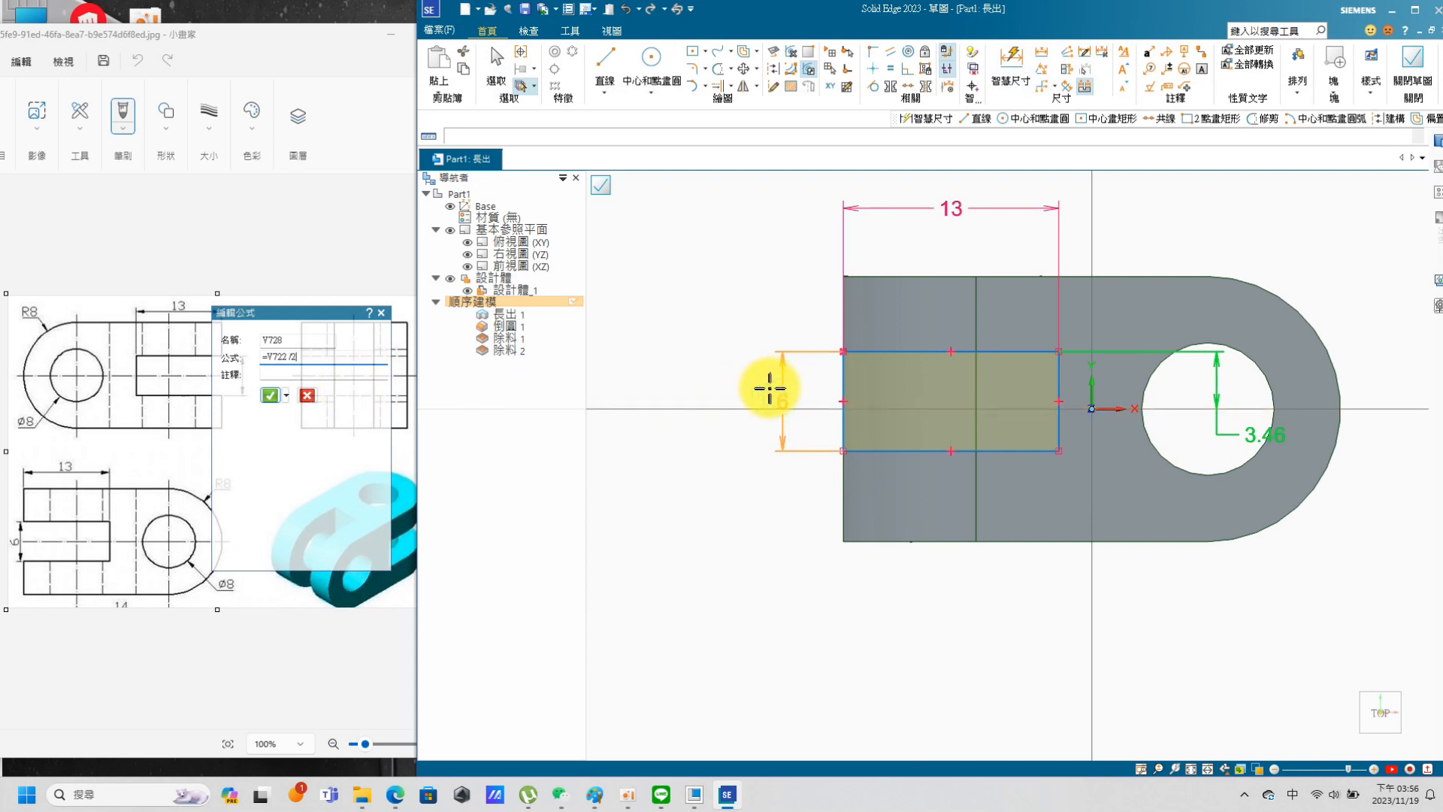
pyautogui.press('Return')
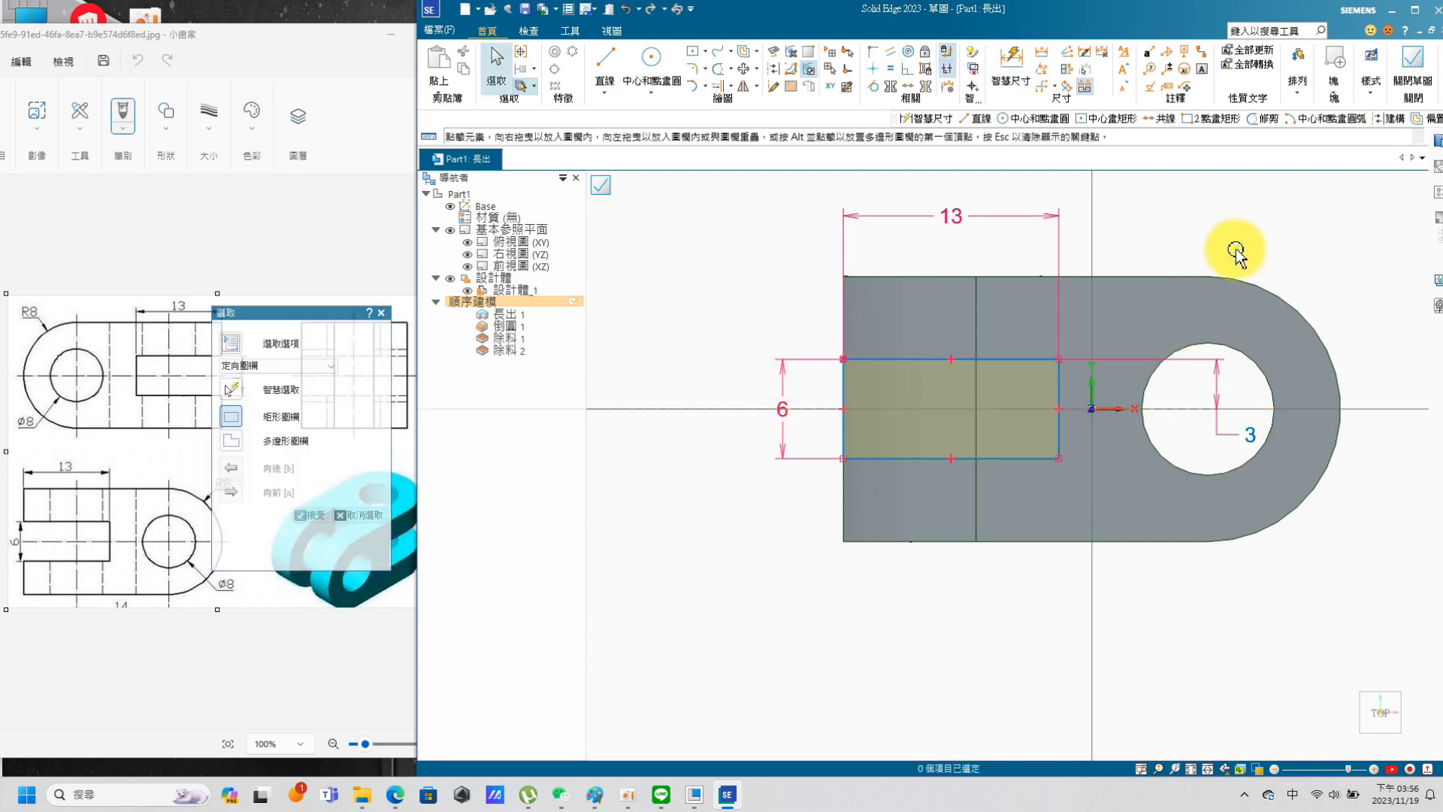
# Step: Close the sketch and extrude the rectangle as a symmetric cut through the body, about 40 mm in total, then finish the feature
pyautogui.scroll(-2, 1042, 334)
pyautogui.moveTo(1071, 380)
pyautogui.mouseDown(button='middle')
pyautogui.moveTo(1096, 322)
pyautogui.moveTo(1086, 290)
pyautogui.mouseUp(button='middle')
pyautogui.click(1412, 64)
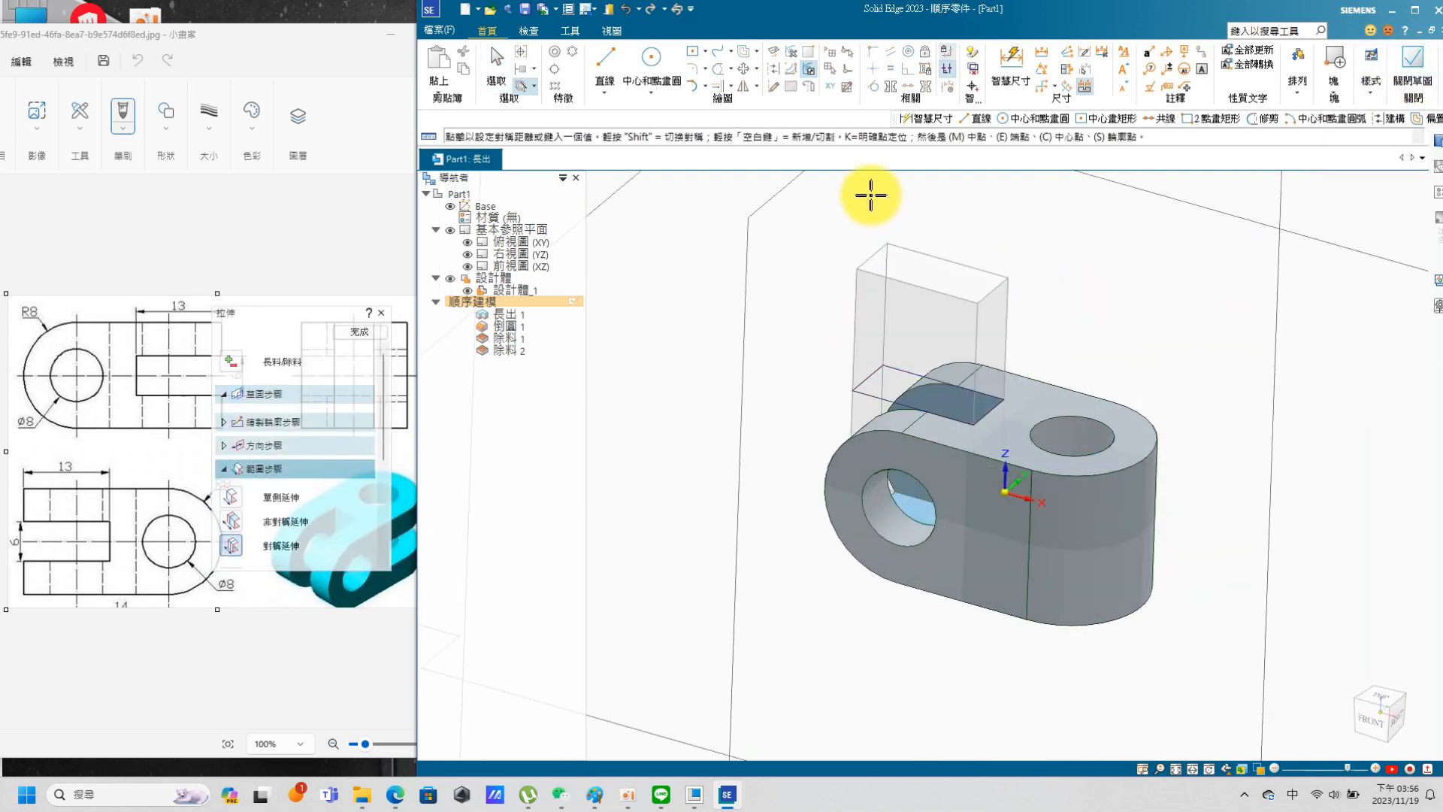
pyautogui.click(857, 219)
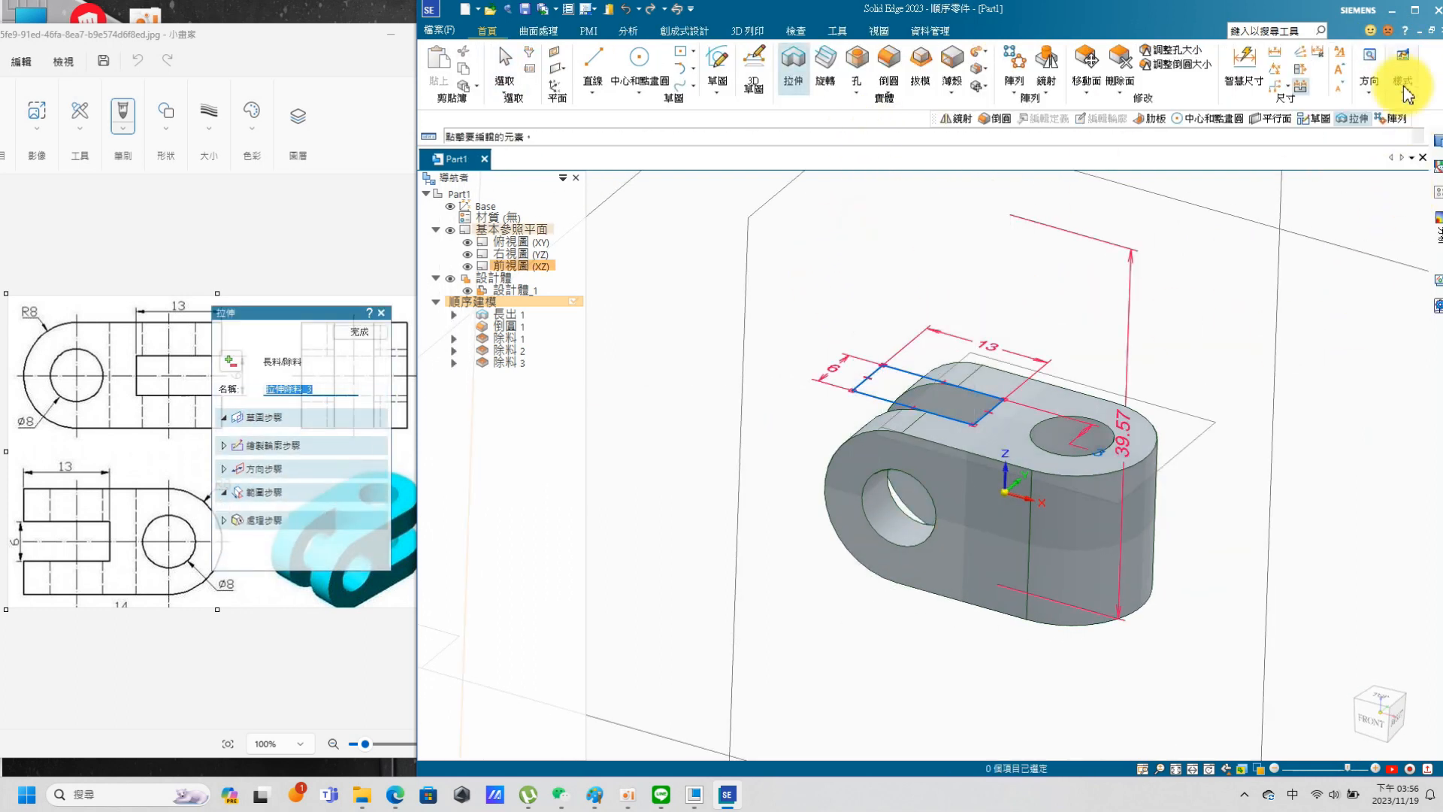
pyautogui.click(612, 364)
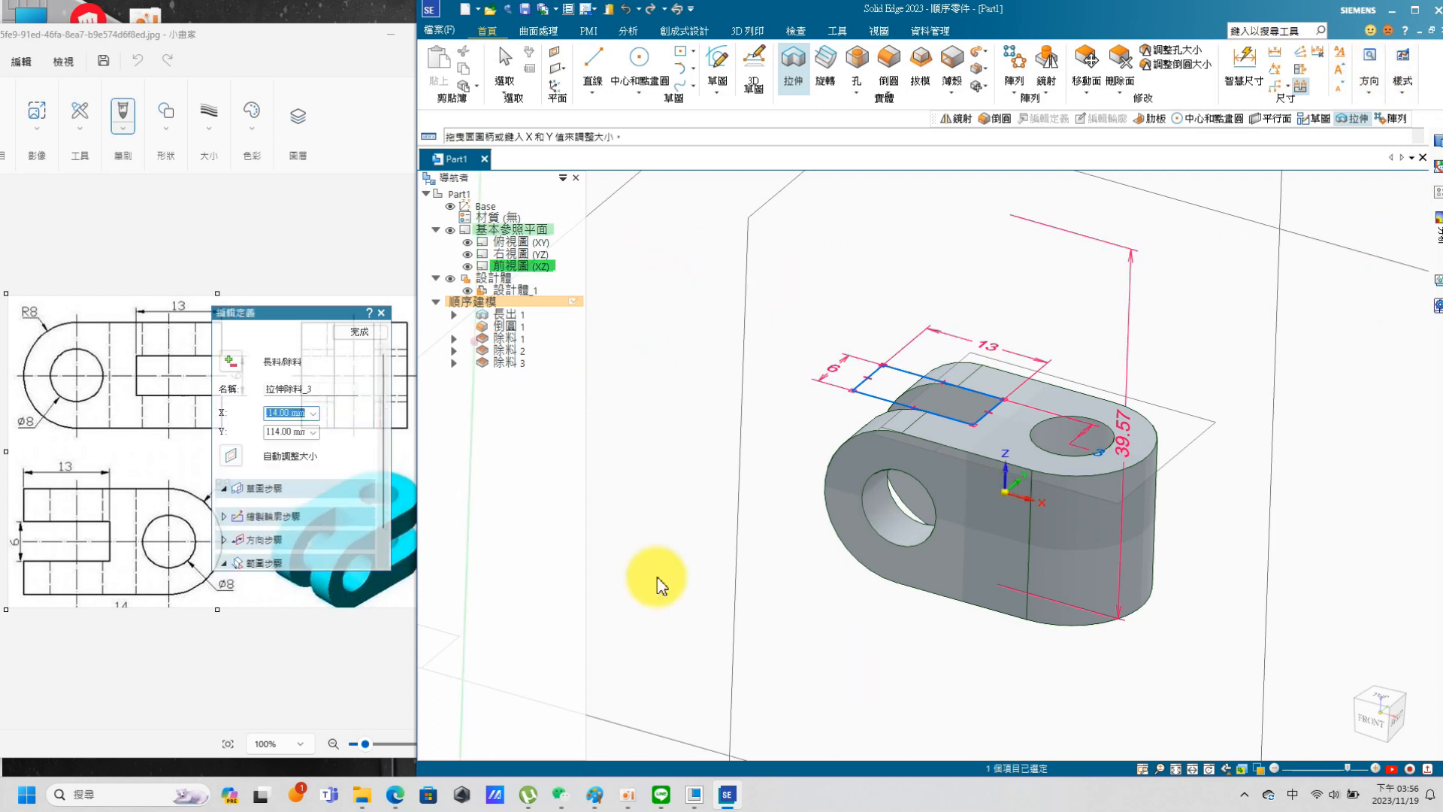
pyautogui.click(385, 356)
# Step: Start another extrusion on the body's front face and sketch a centre rectangle about 13.4 mm long reaching the end opposite the hole
pyautogui.moveTo(661, 590); pyautogui.dragTo(1050, 570, button='middle')
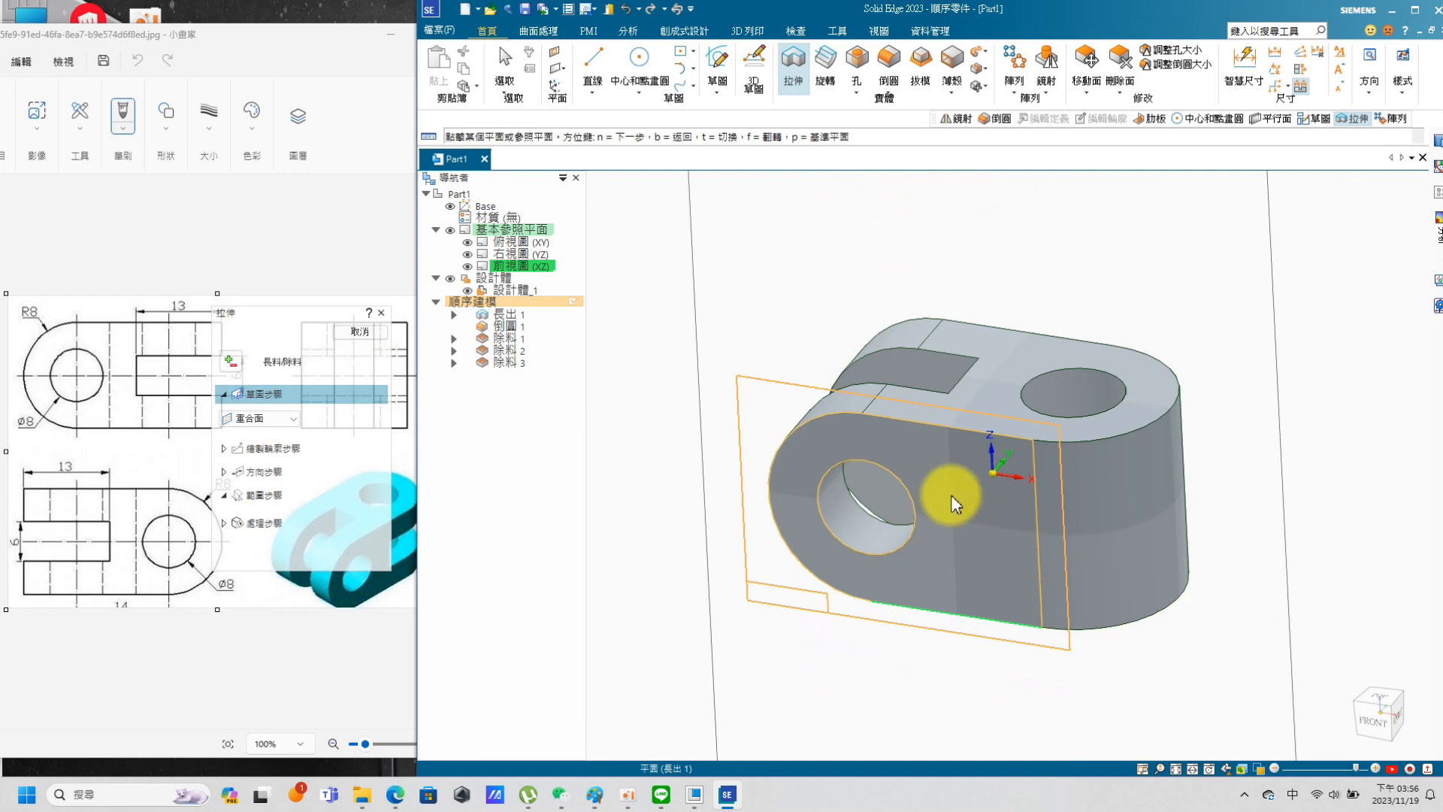
pyautogui.click(793, 64)
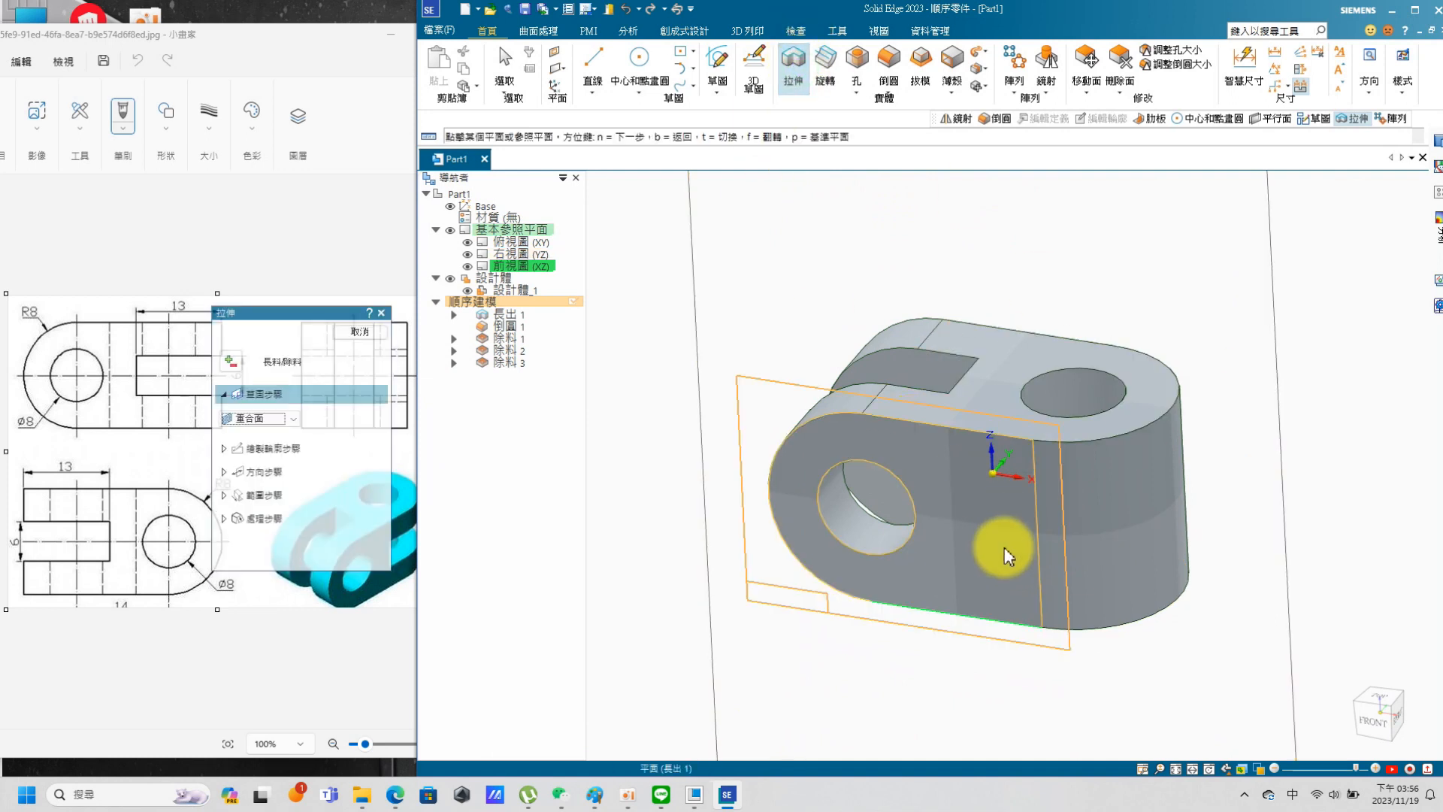
pyautogui.click(1008, 557)
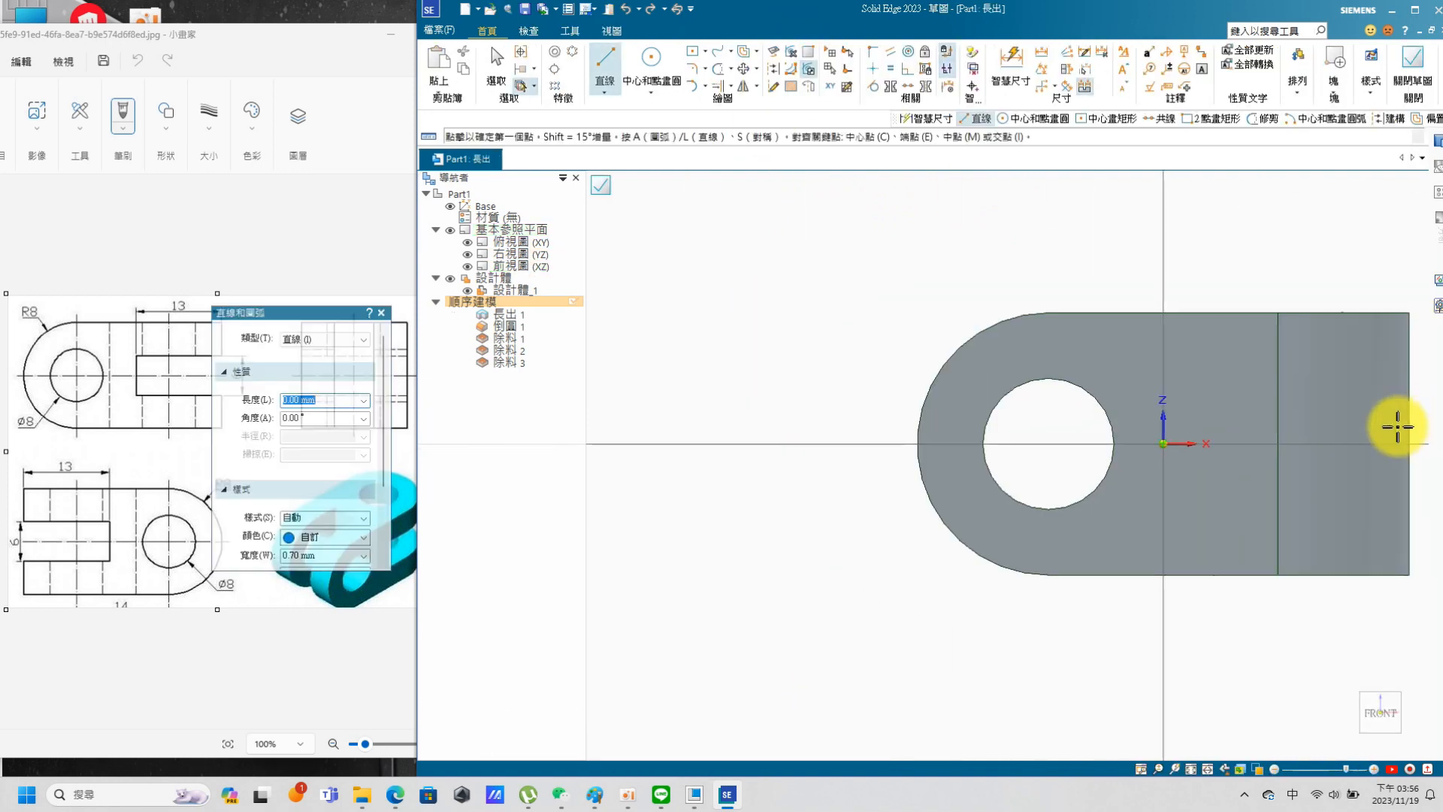
pyautogui.moveTo(1375, 423)
pyautogui.keyDown('shift'); pyautogui.mouseDown(button='middle')
pyautogui.moveTo(1201, 405)
pyautogui.moveTo(1120, 419)
pyautogui.mouseUp(button='middle'); pyautogui.keyUp('shift')
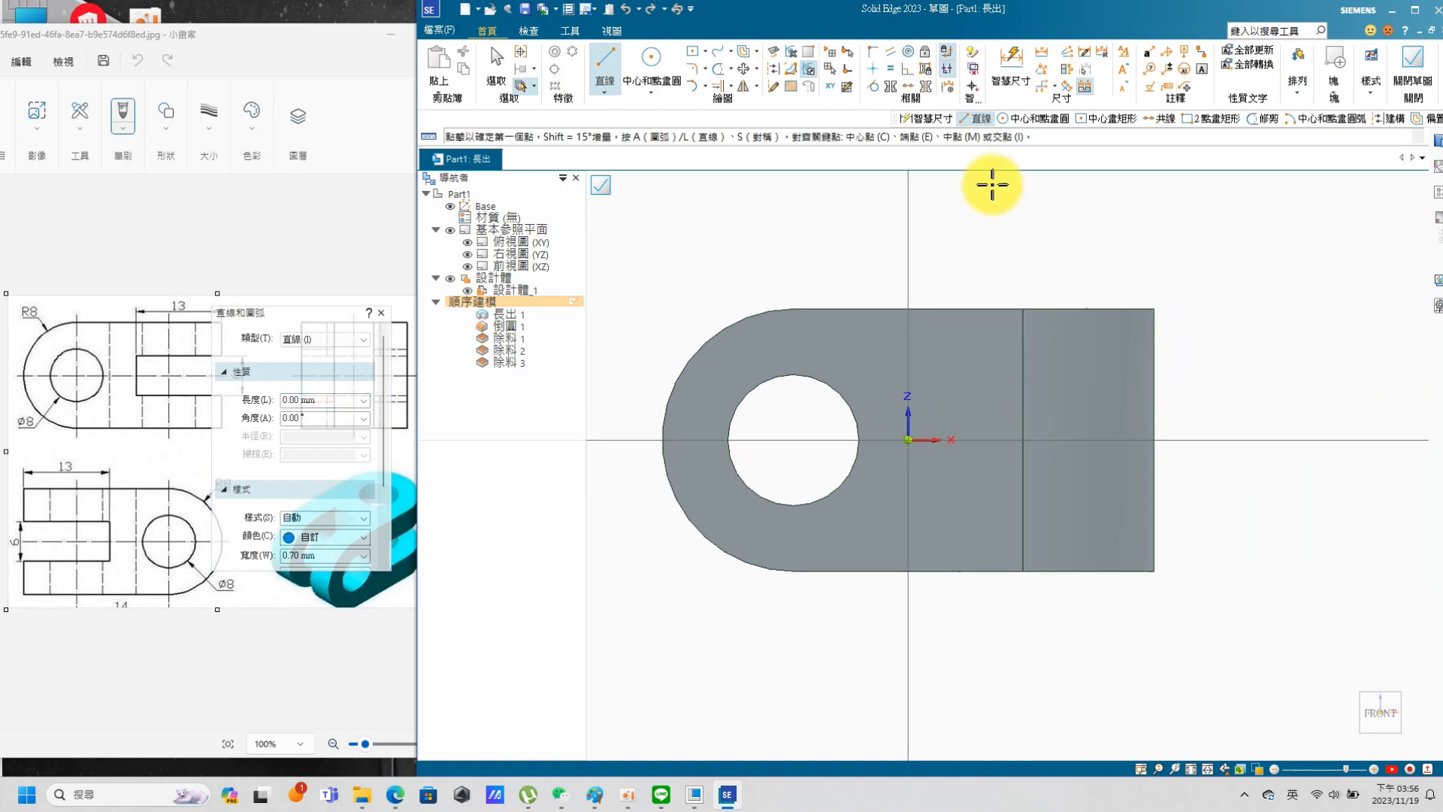
pyautogui.click(692, 51)
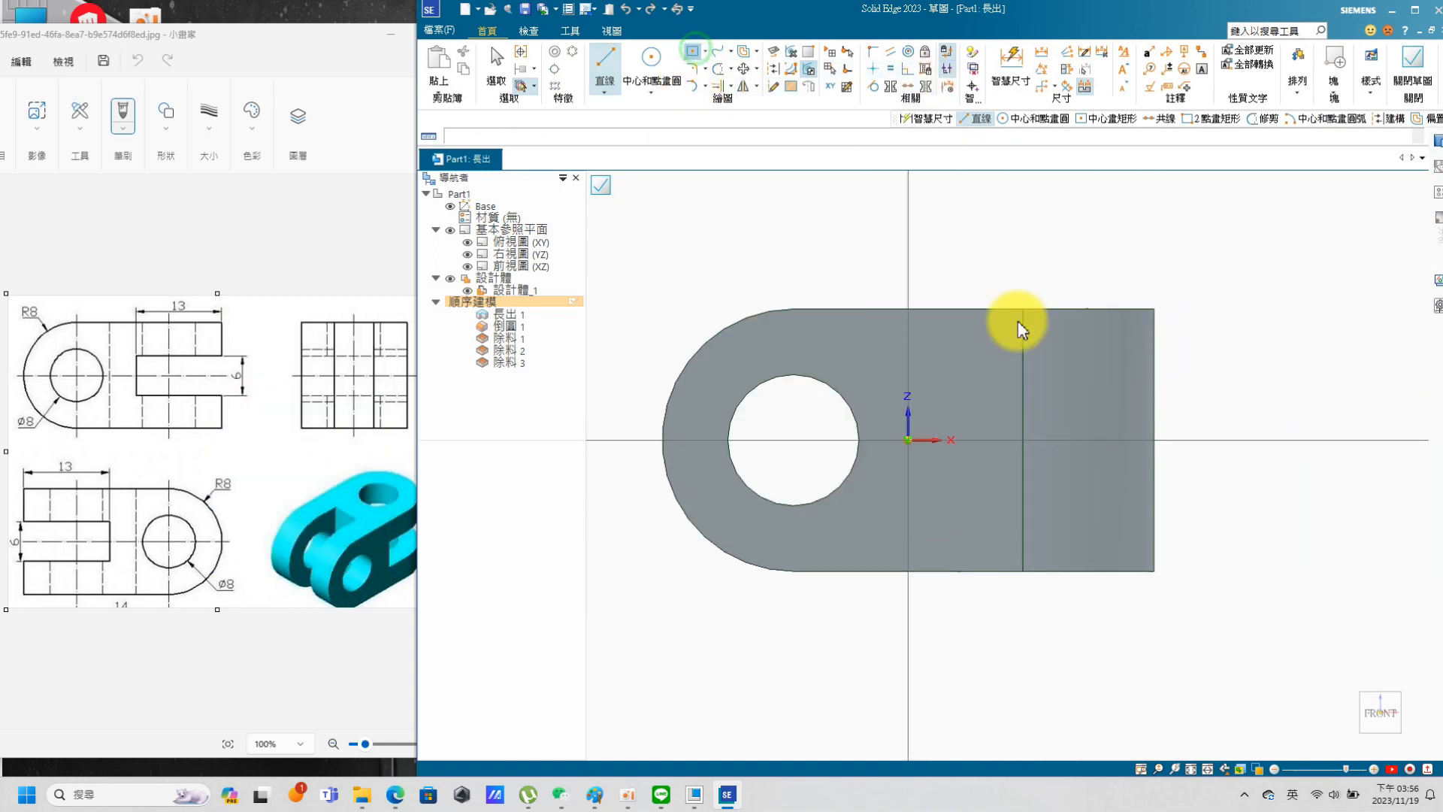
pyautogui.click(1044, 439)
pyautogui.click(1154, 378)
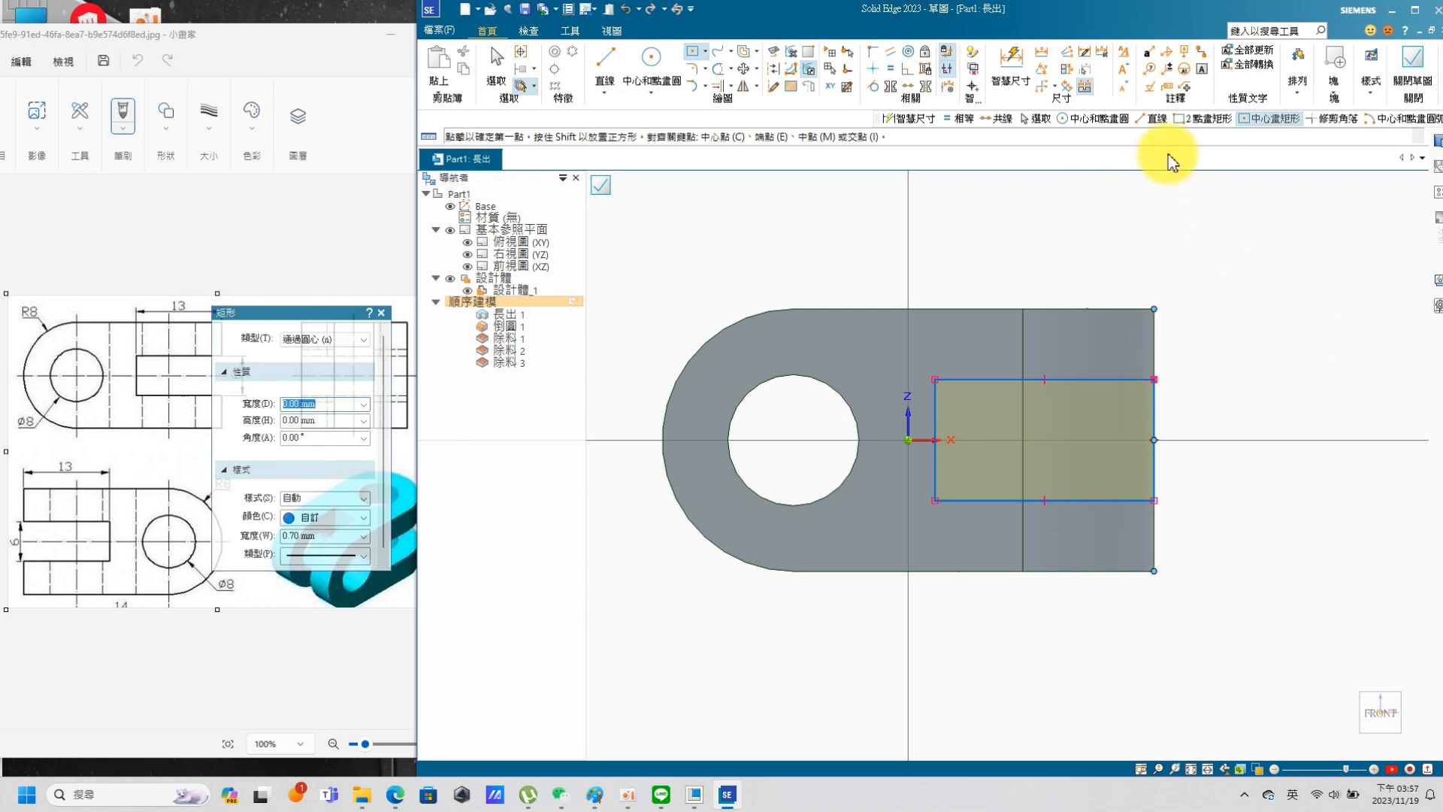
# Step: Dimension the front-face rectangle's length, set it to 13 mm, and dismiss the automatic sketch scaling notice
pyautogui.click(1011, 57)
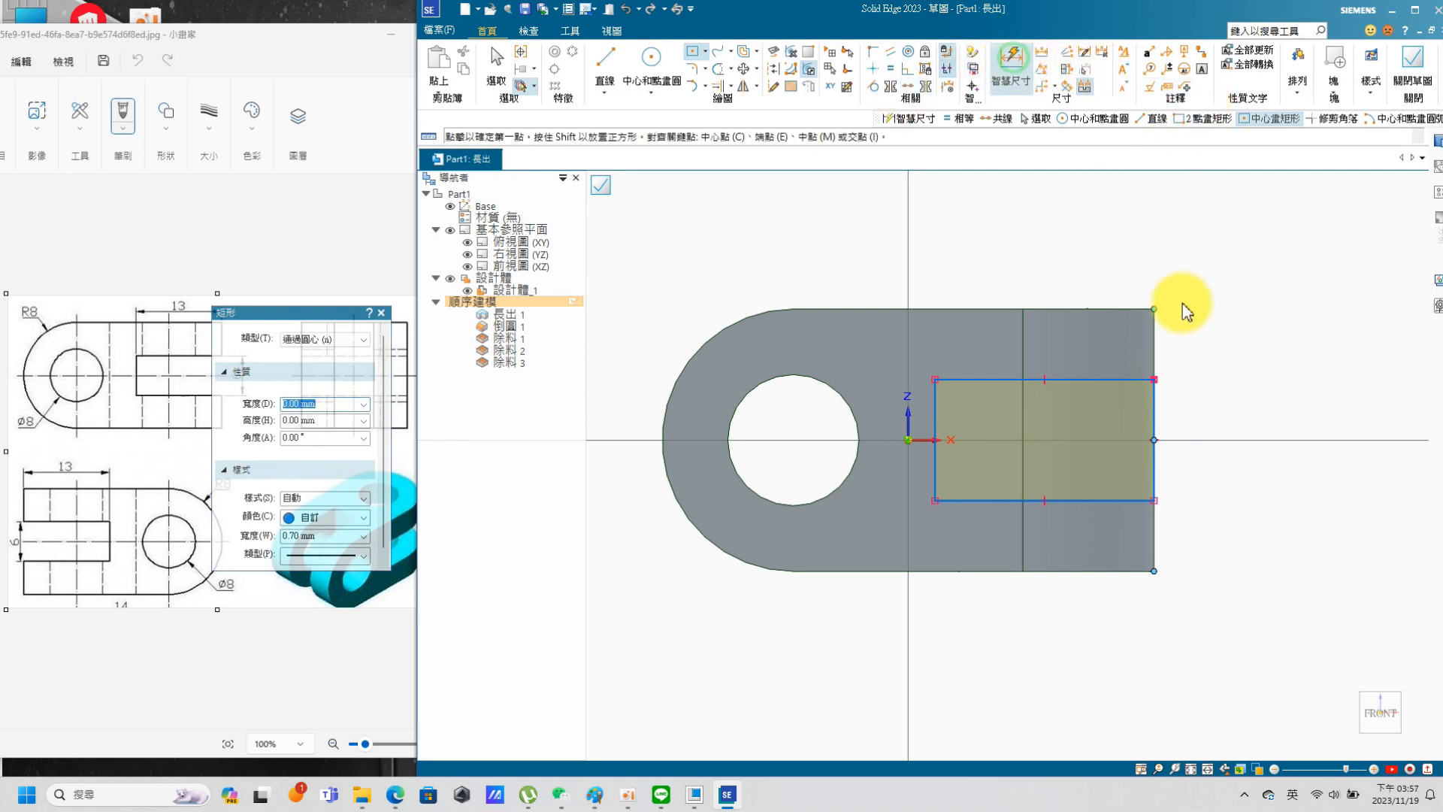
pyautogui.click(1097, 381)
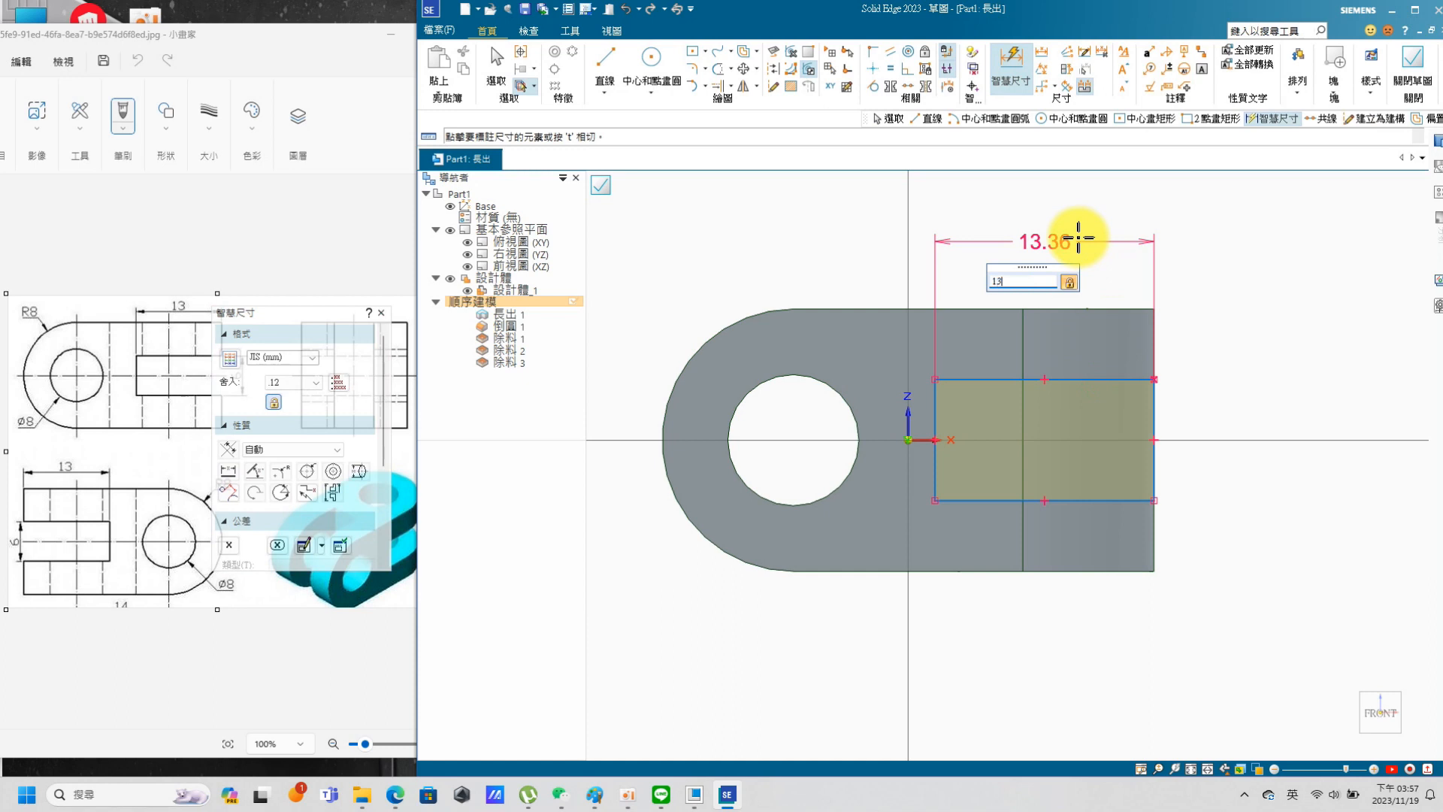
pyautogui.write('13')
pyautogui.press('Return')
pyautogui.click(949, 433)
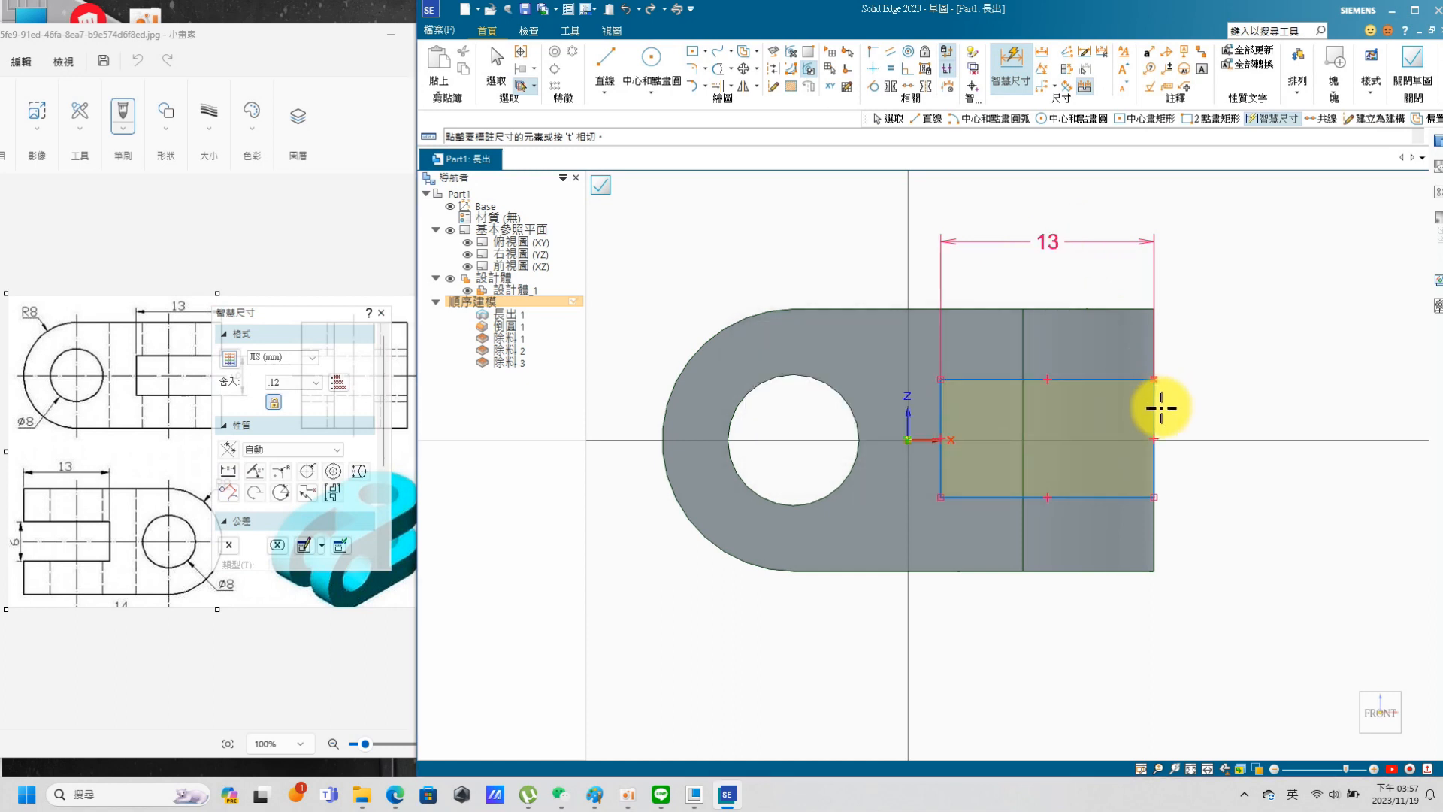
# Step: Dimension the height of the front-face rectangle and set it to 6 mm
pyautogui.click(1158, 414)
pyautogui.click(1306, 348)
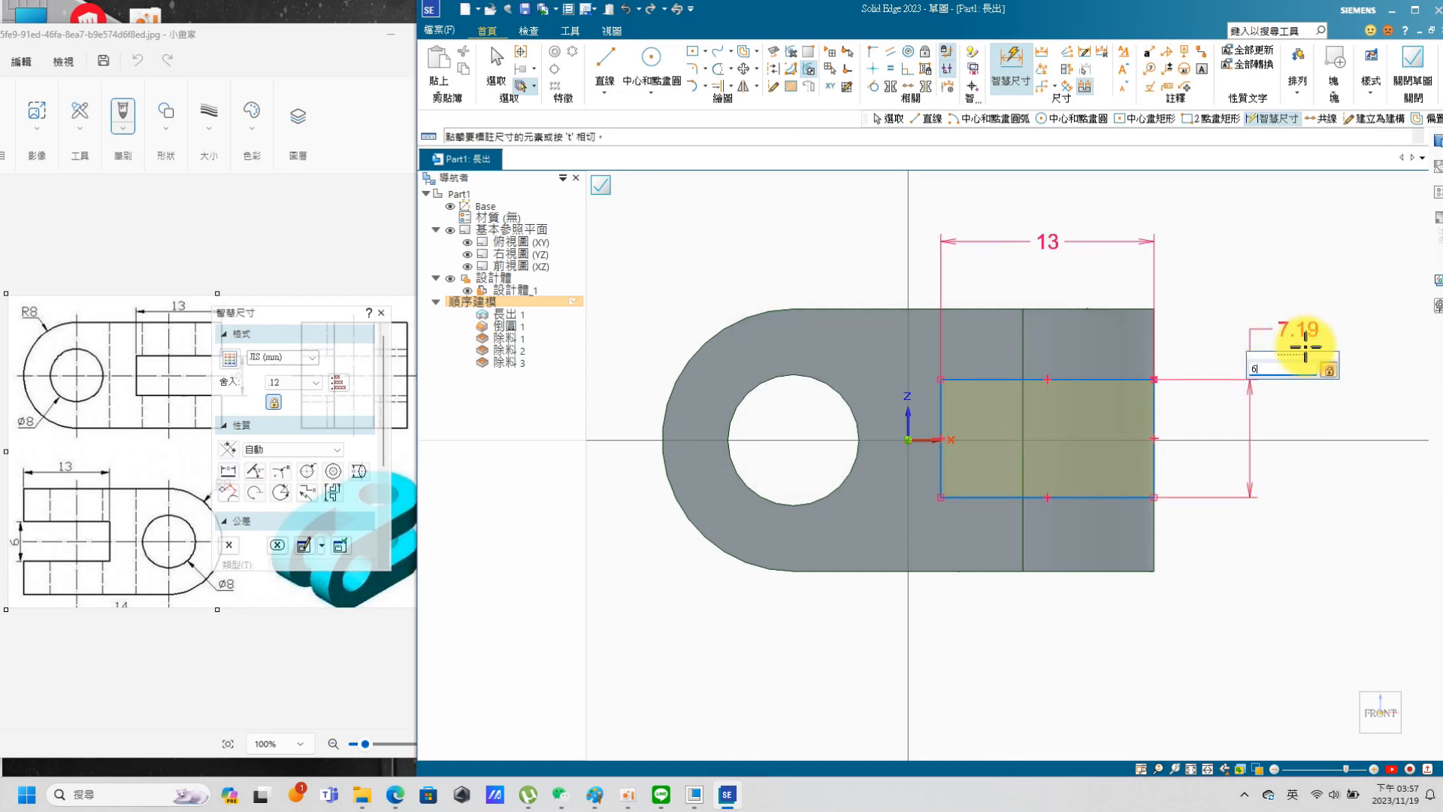
pyautogui.press('Return')
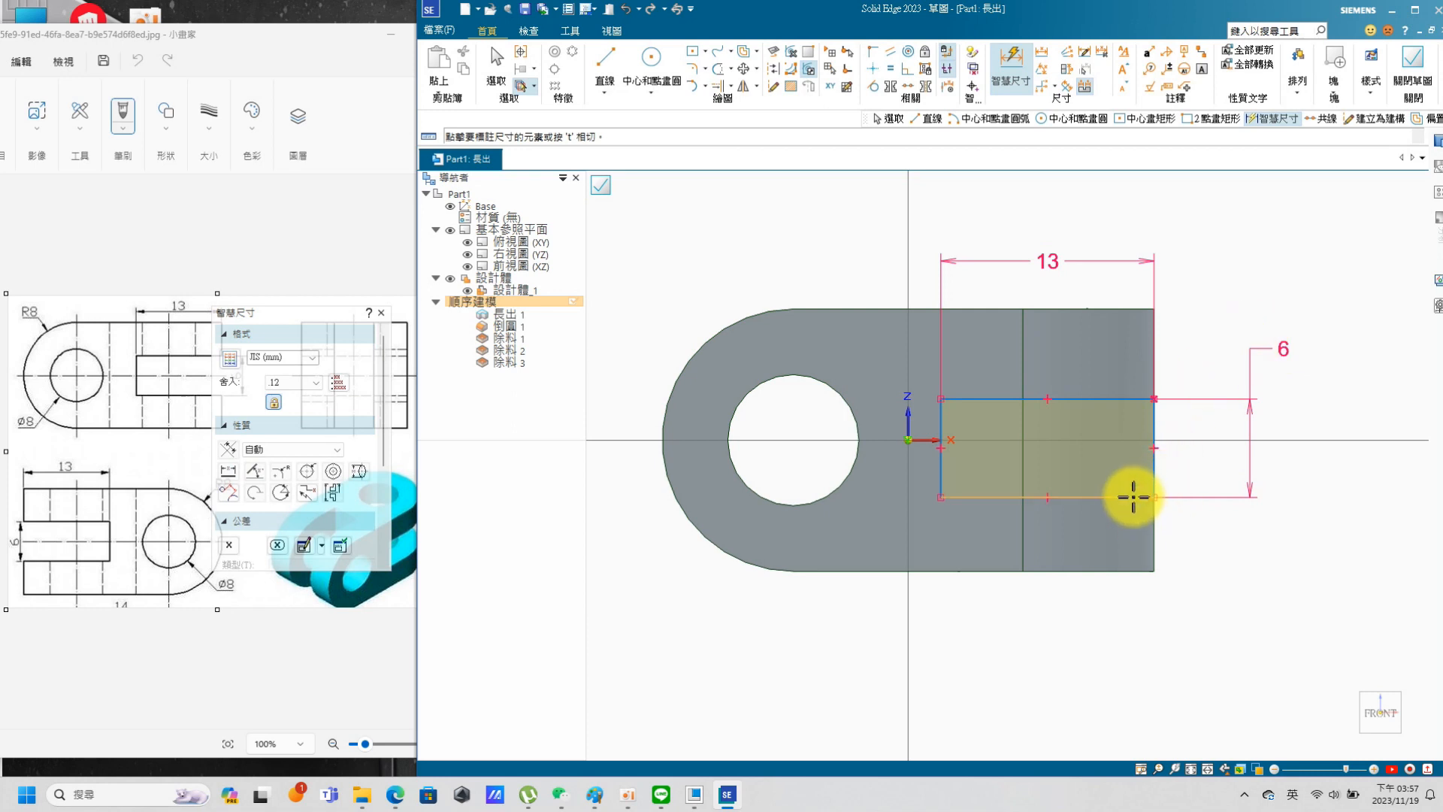
pyautogui.click(1299, 441)
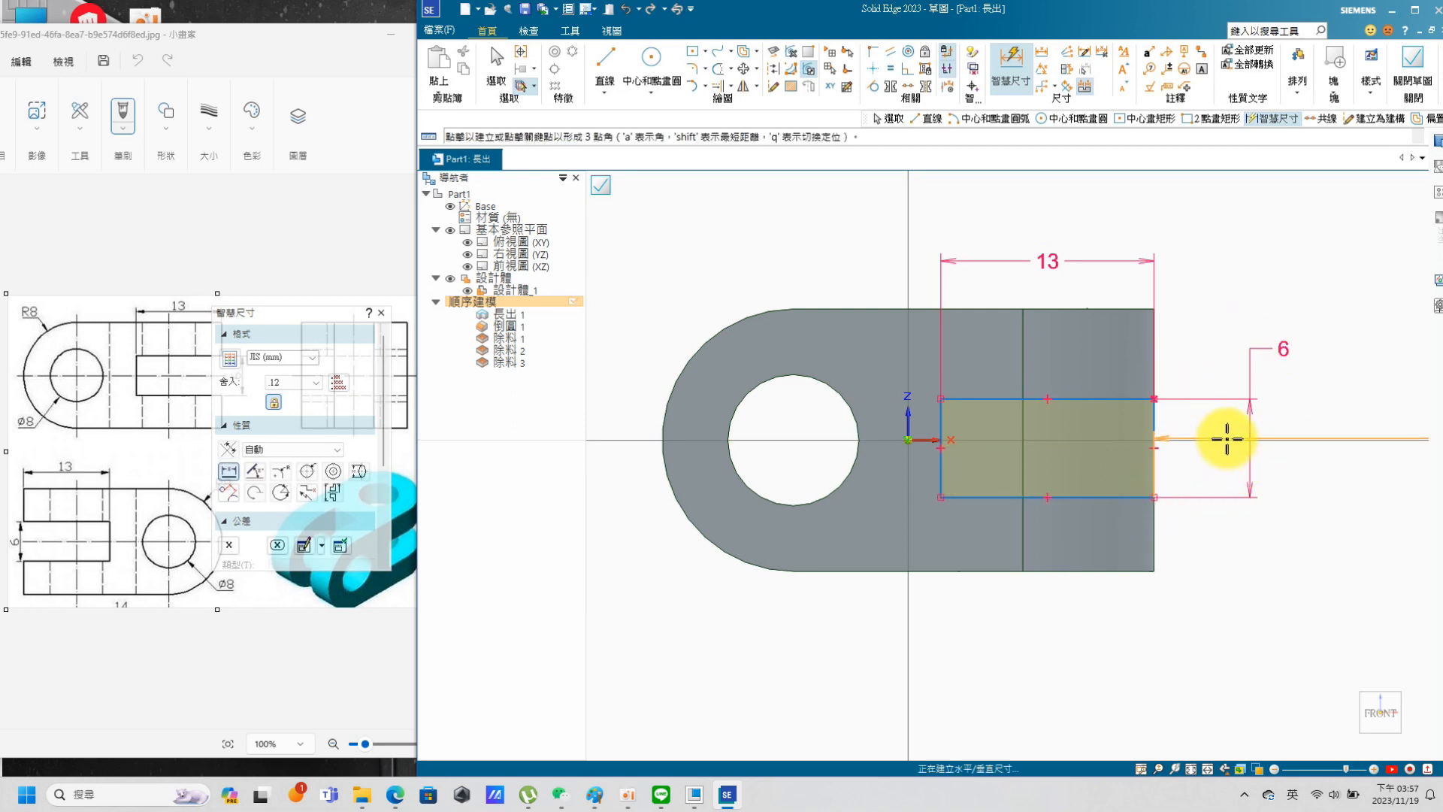
pyautogui.press('Escape')
pyautogui.scroll(-3, 1290, 382)
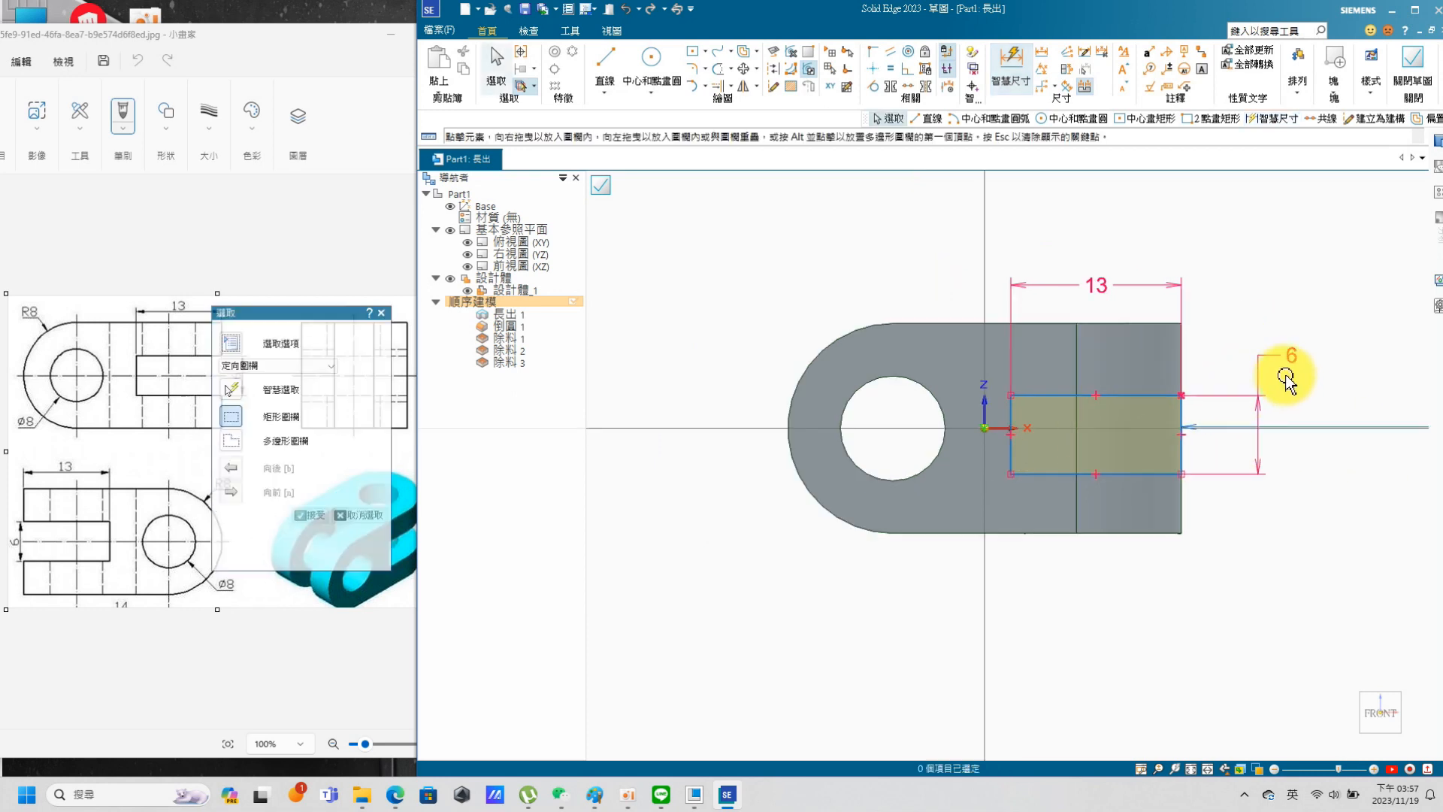
pyautogui.scroll(2, 1408, 412)
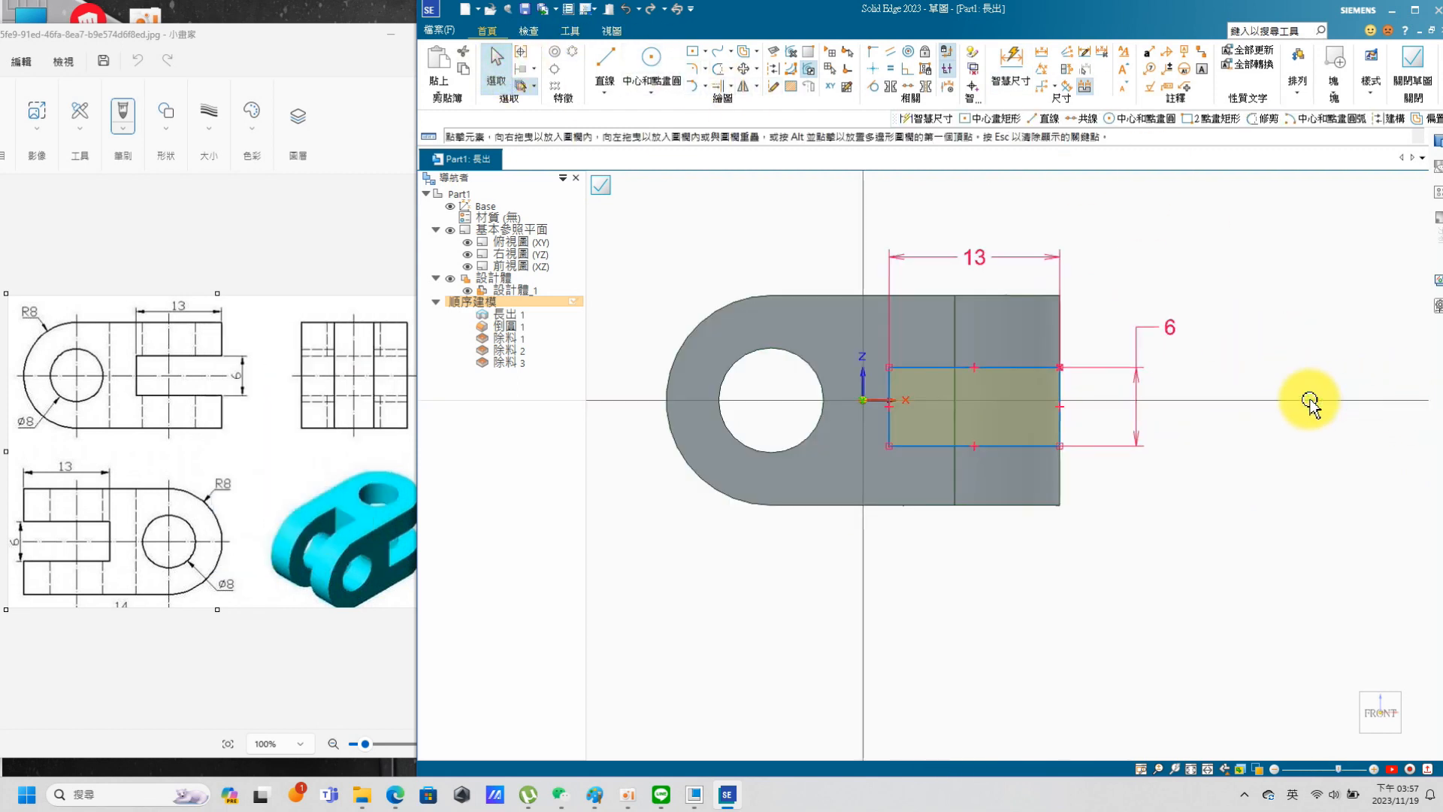
# Step: Dimension the front-face rectangle's lower edge from the horizontal axis and set it by formula to half of the 6 mm height
pyautogui.click(1011, 66)
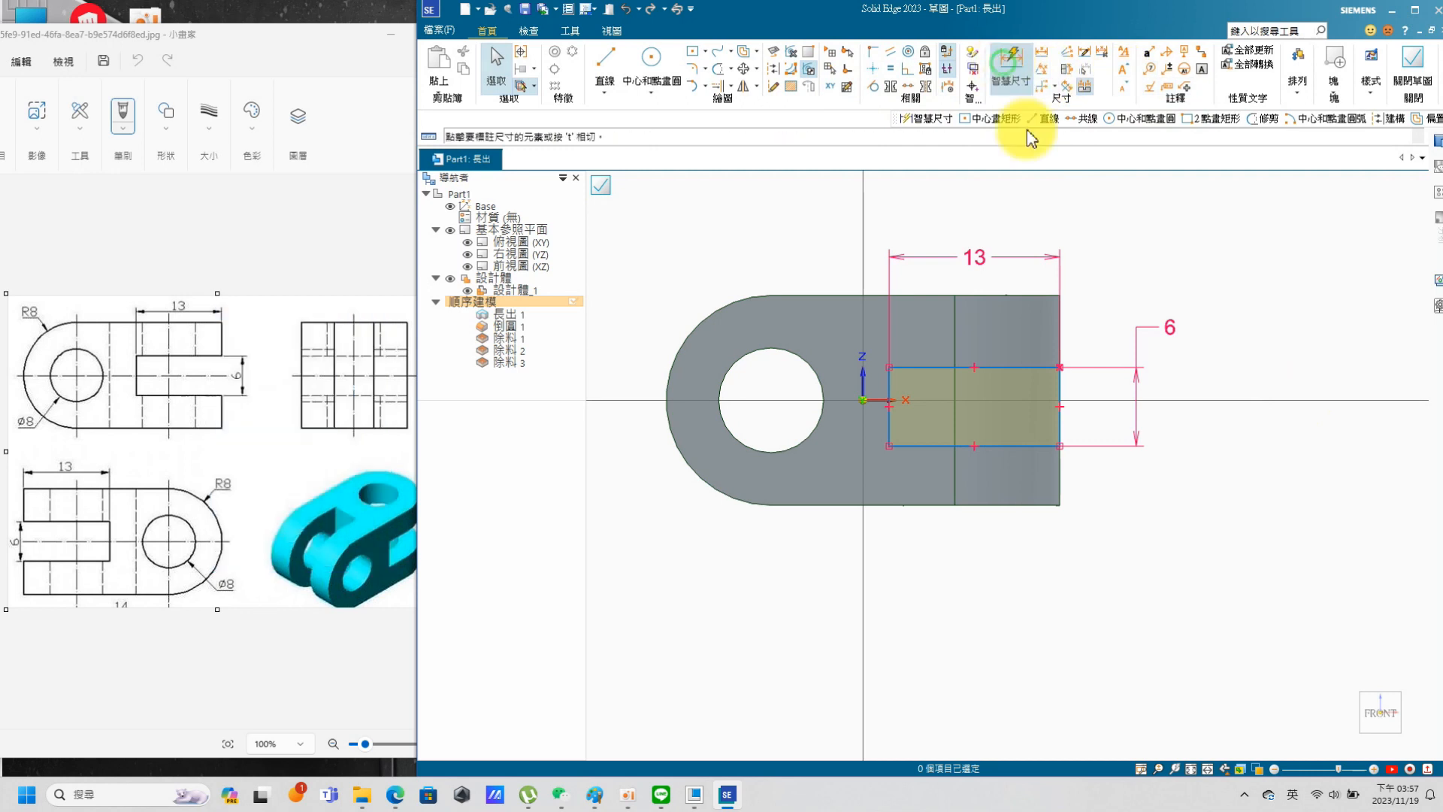
pyautogui.click(1004, 429)
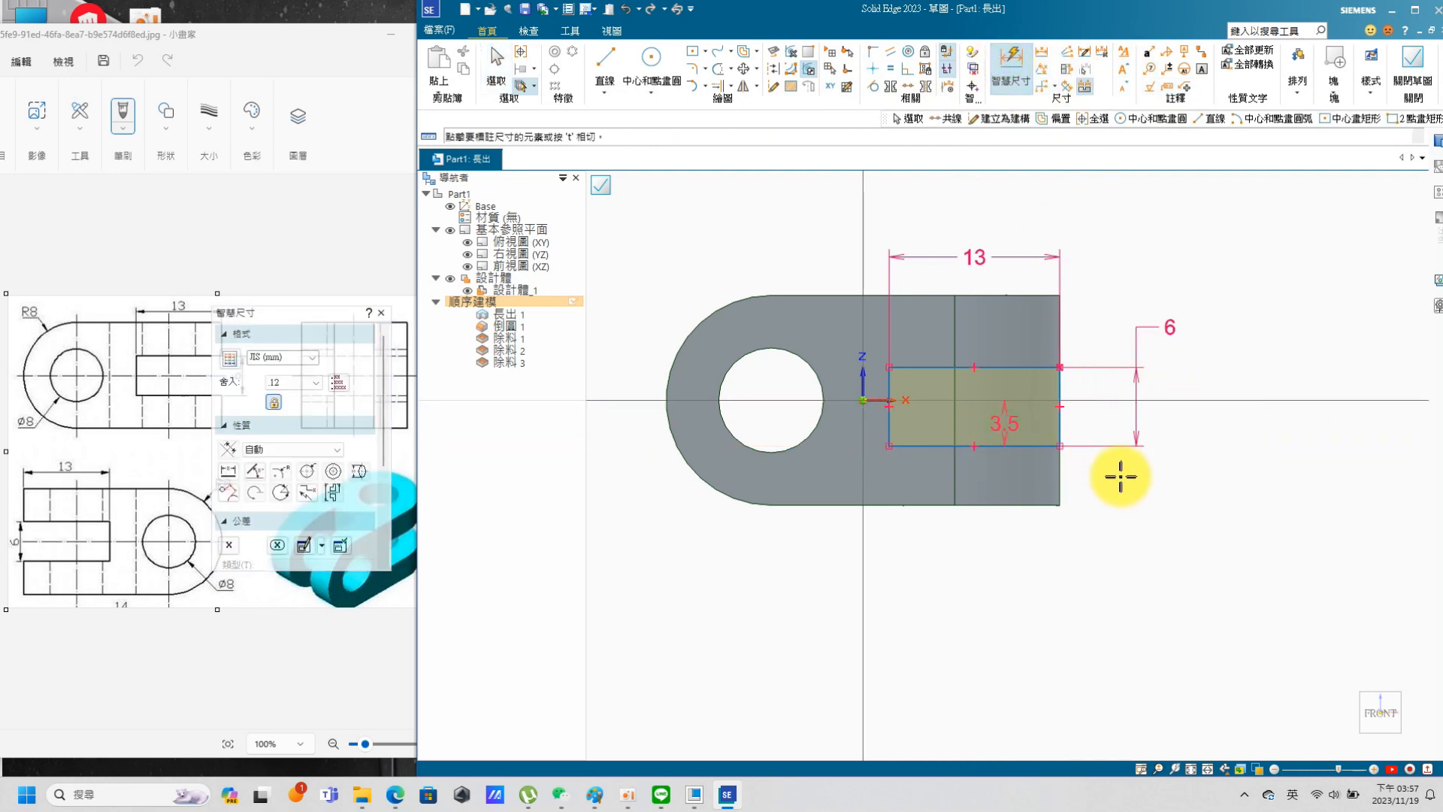
pyautogui.click(497, 61)
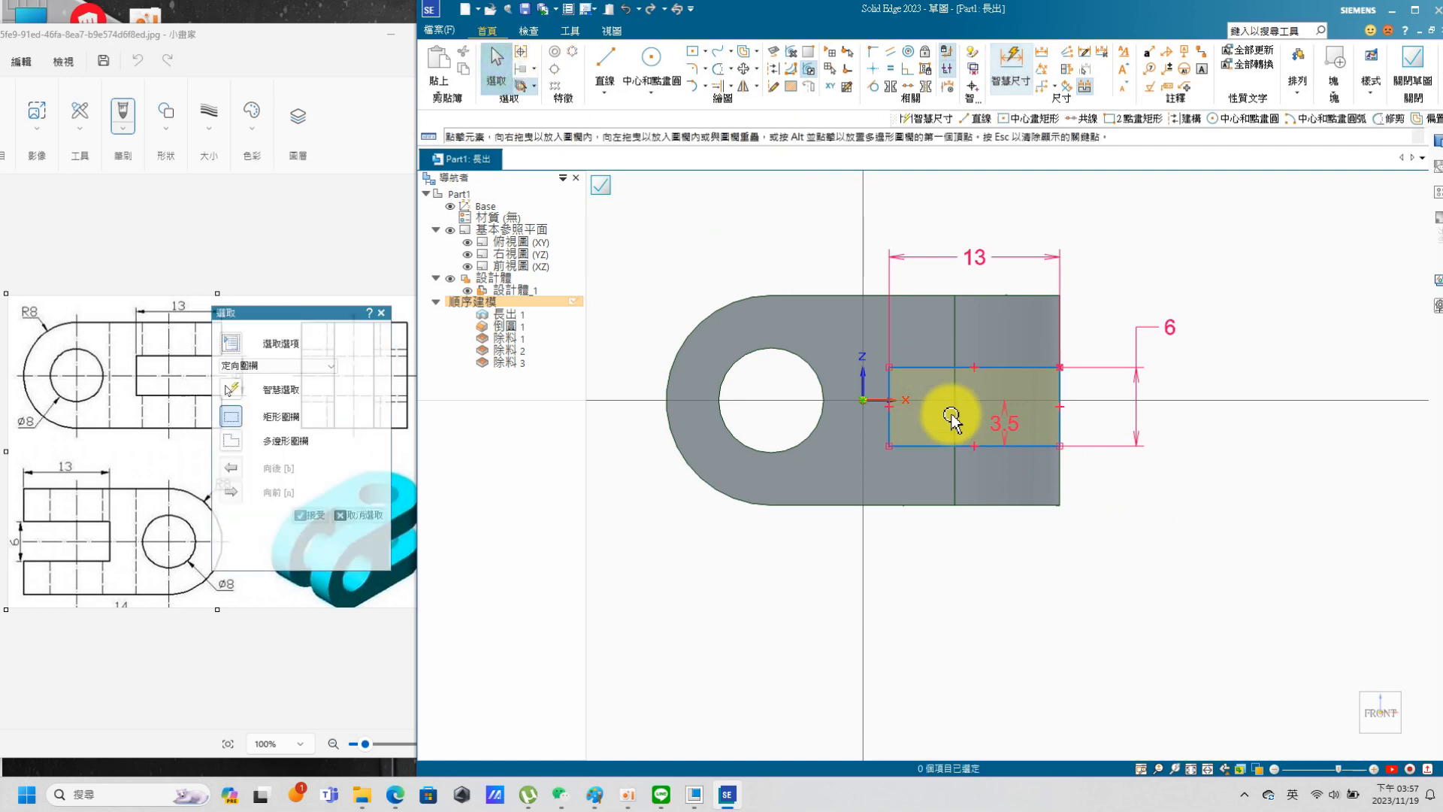
pyautogui.doubleClick(1015, 427)
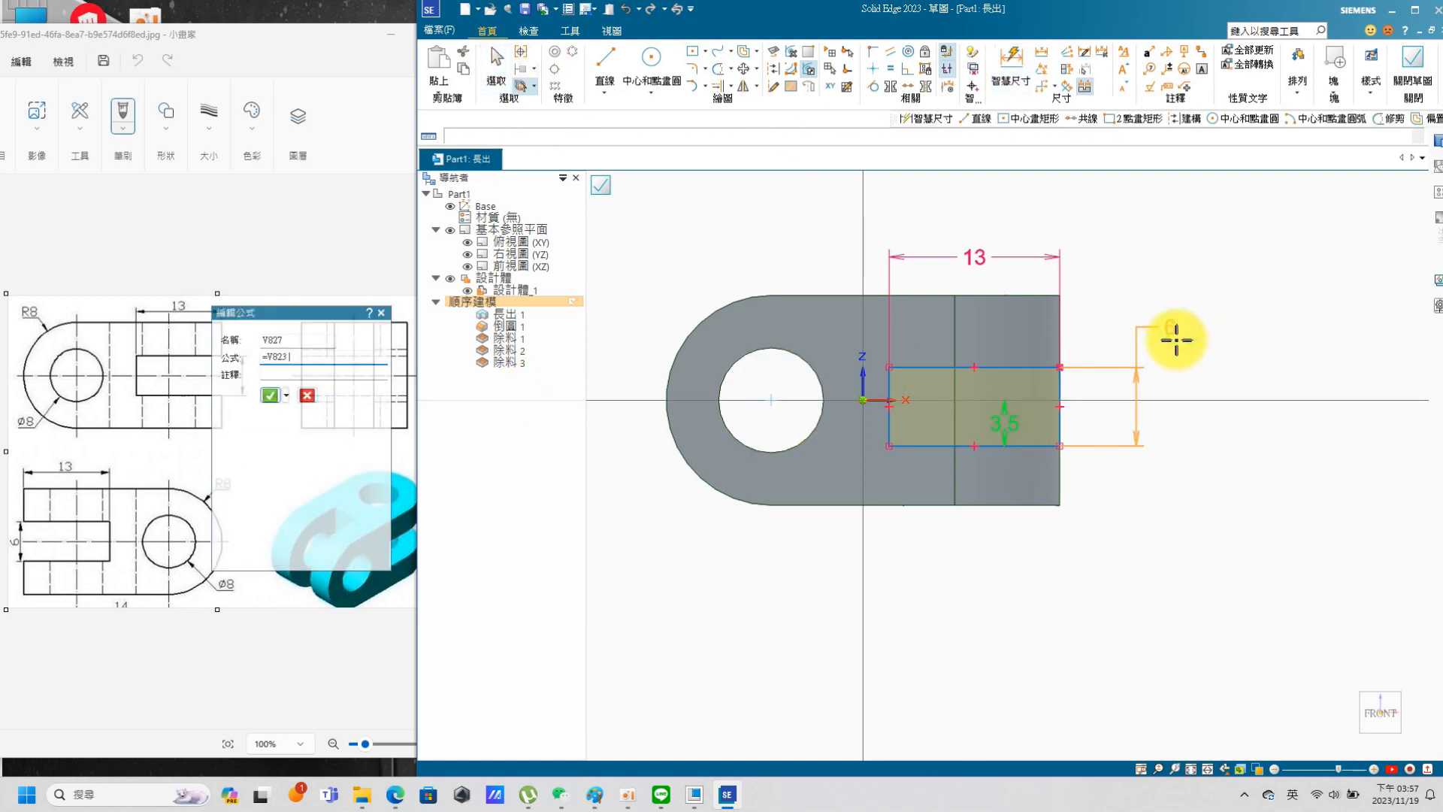
pyautogui.write('2')
pyautogui.press('Return')
pyautogui.click(1306, 313)
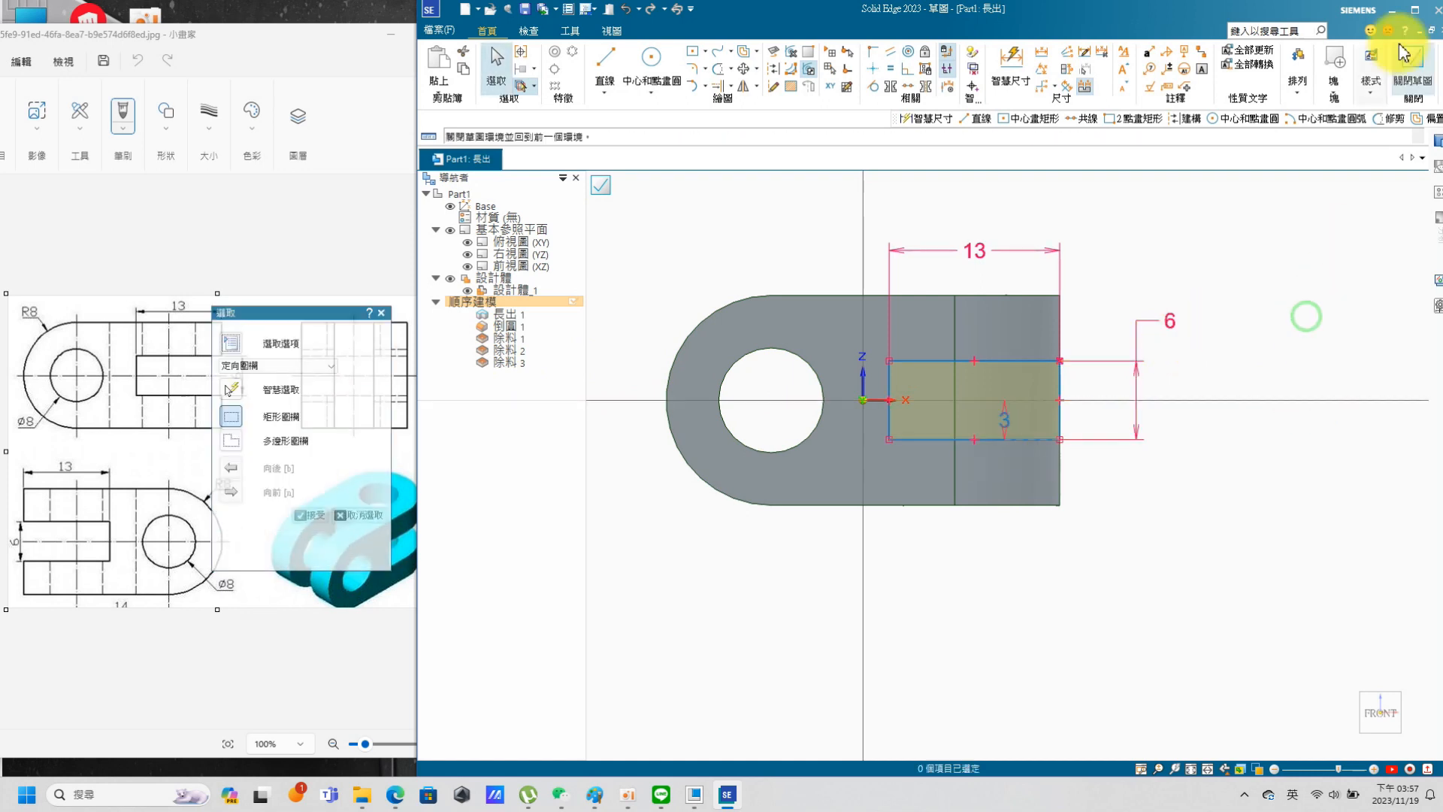
# Step: Close the sketch and extrude the rectangle as a symmetric cut through the body, about 81 mm in total, and finish the feature
pyautogui.click(1412, 60)
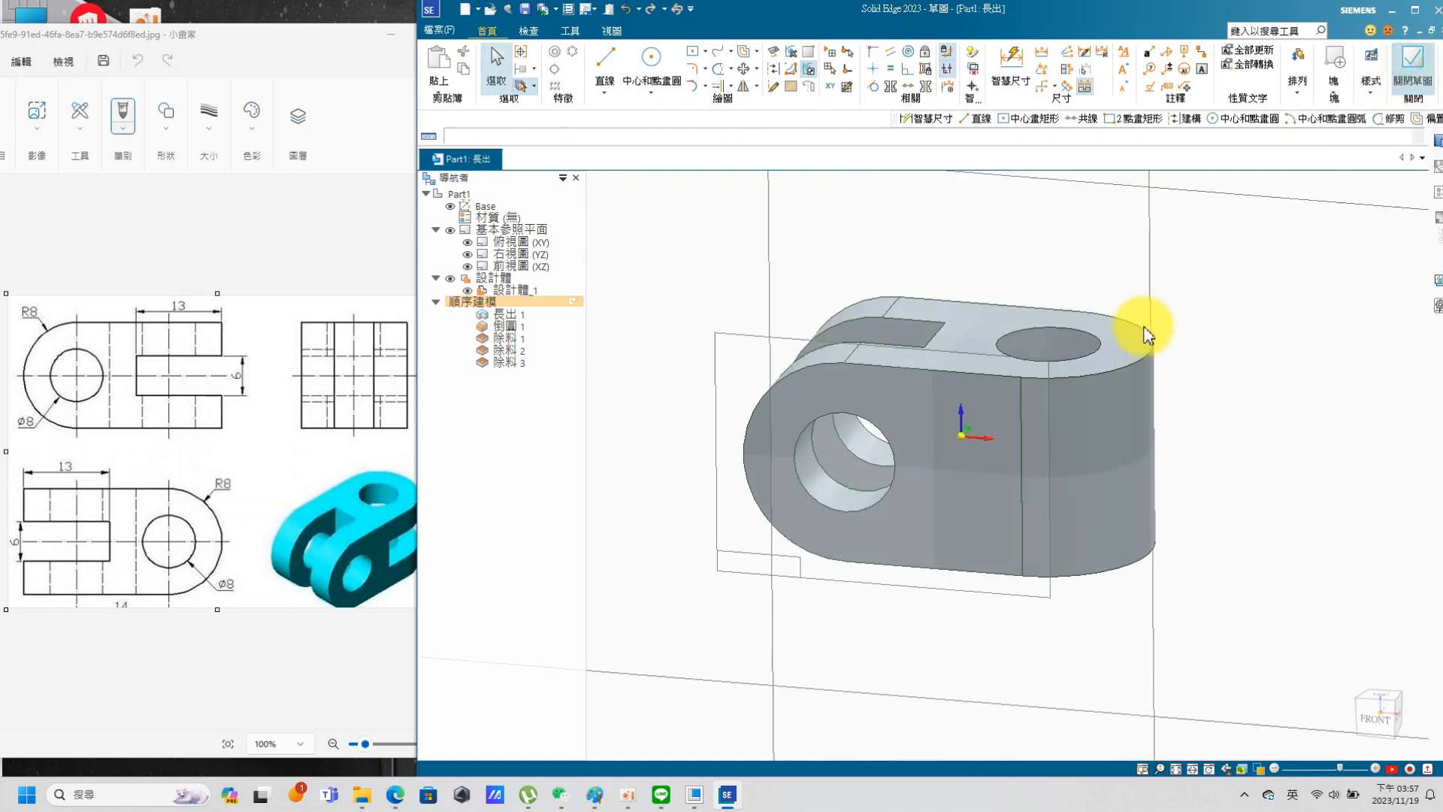
pyautogui.click(1275, 342)
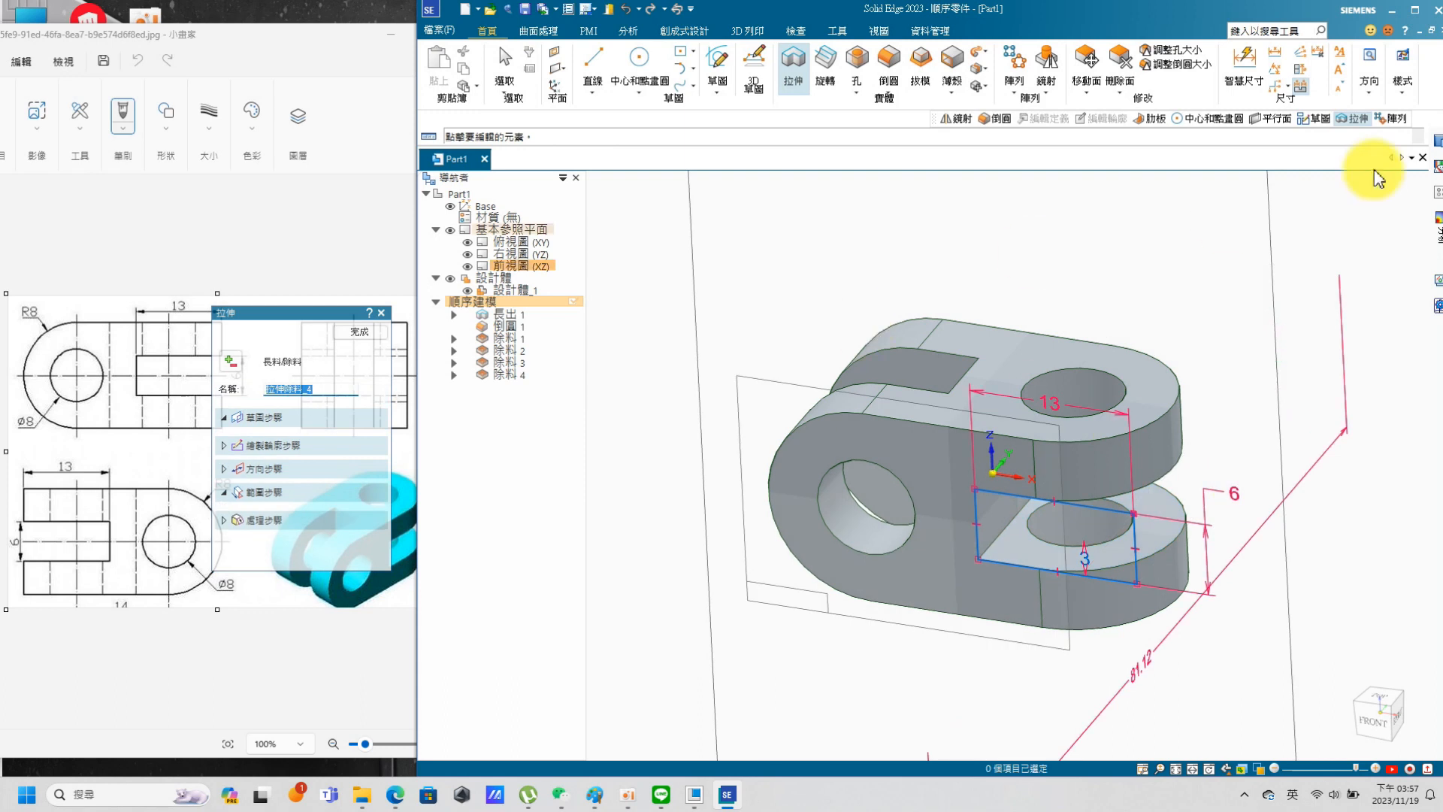
pyautogui.click(504, 67)
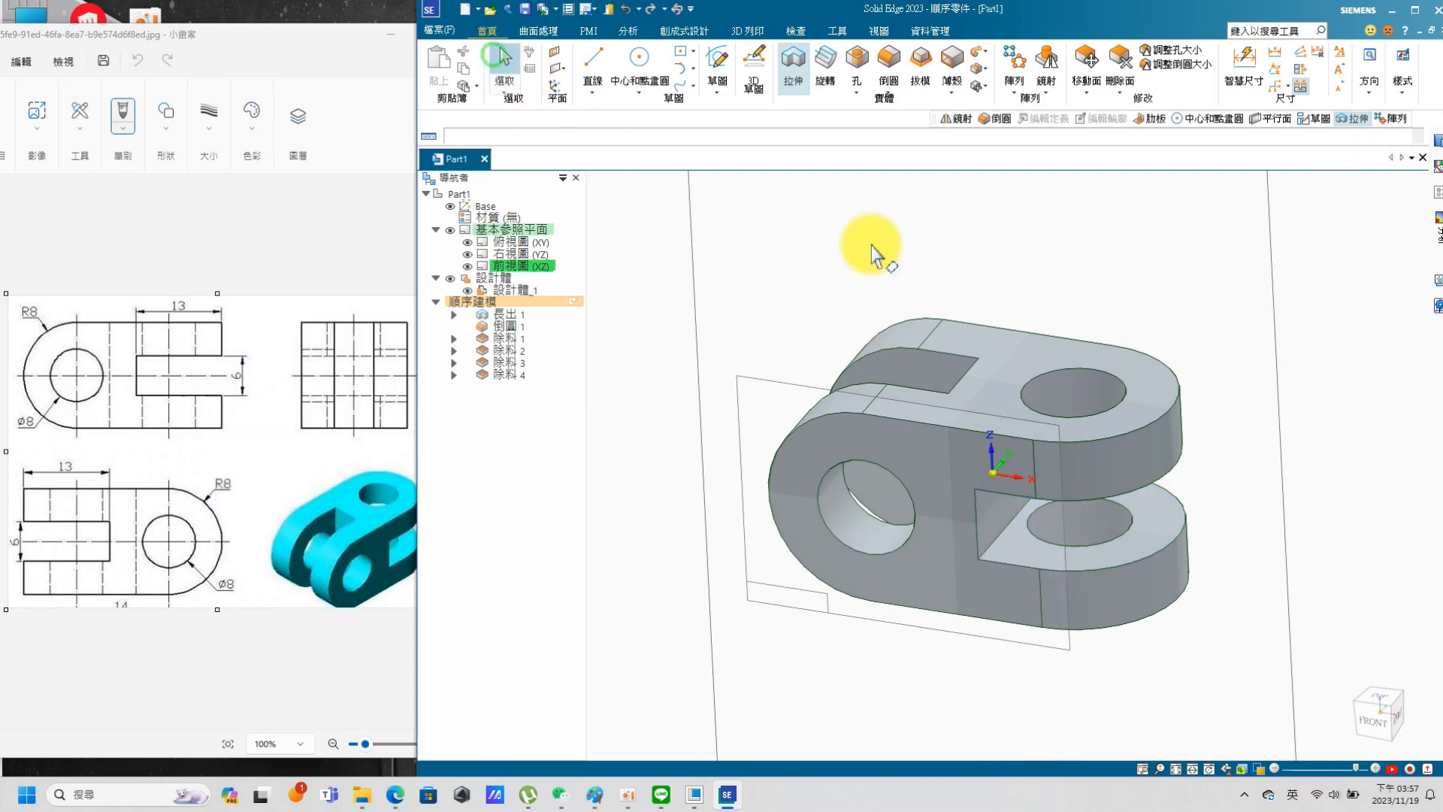
# Step: Hide the base reference planes and the Base coordinate system, and inspect the finished clevis link with both slots and holes
pyautogui.scroll(-3, 1293, 323)
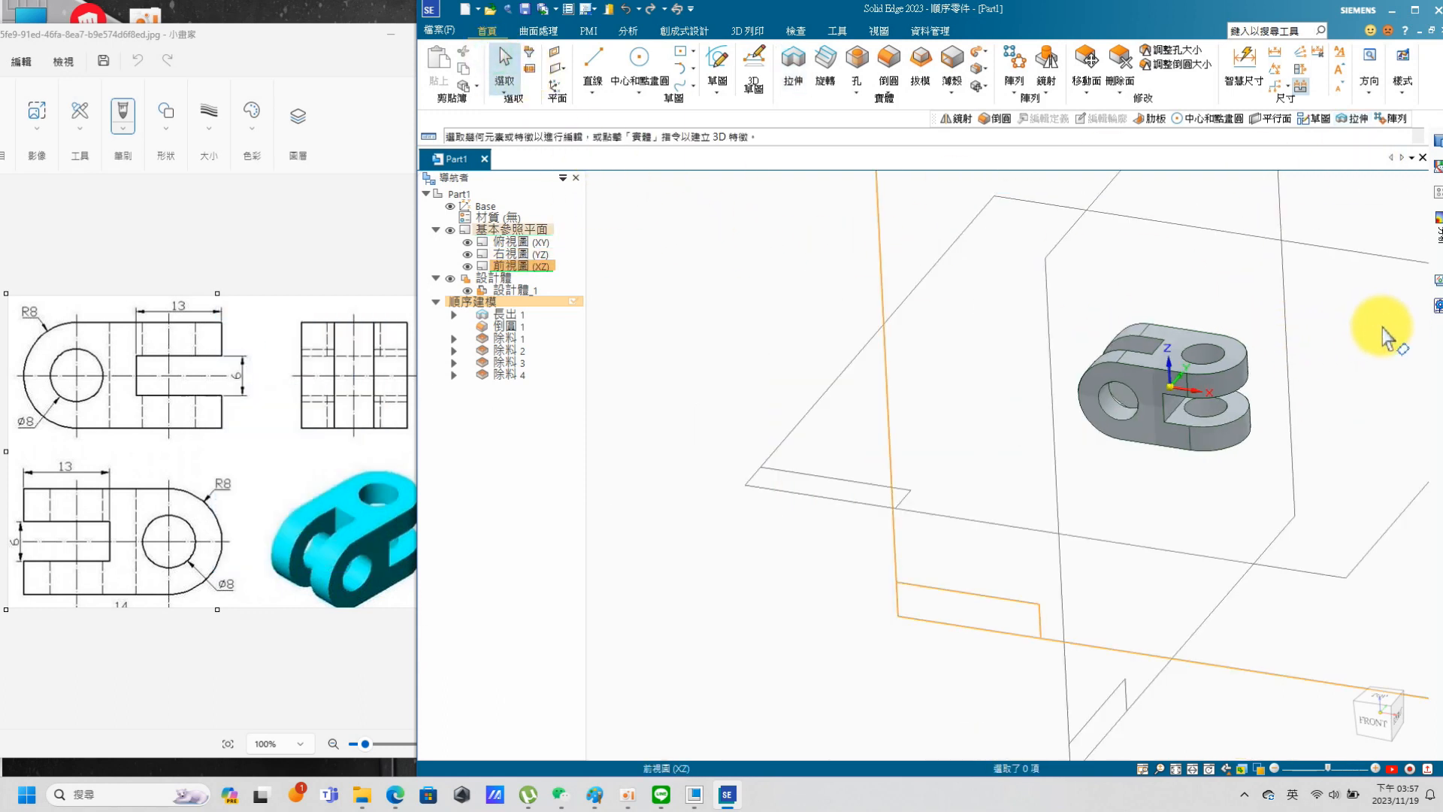
pyautogui.click(451, 231)
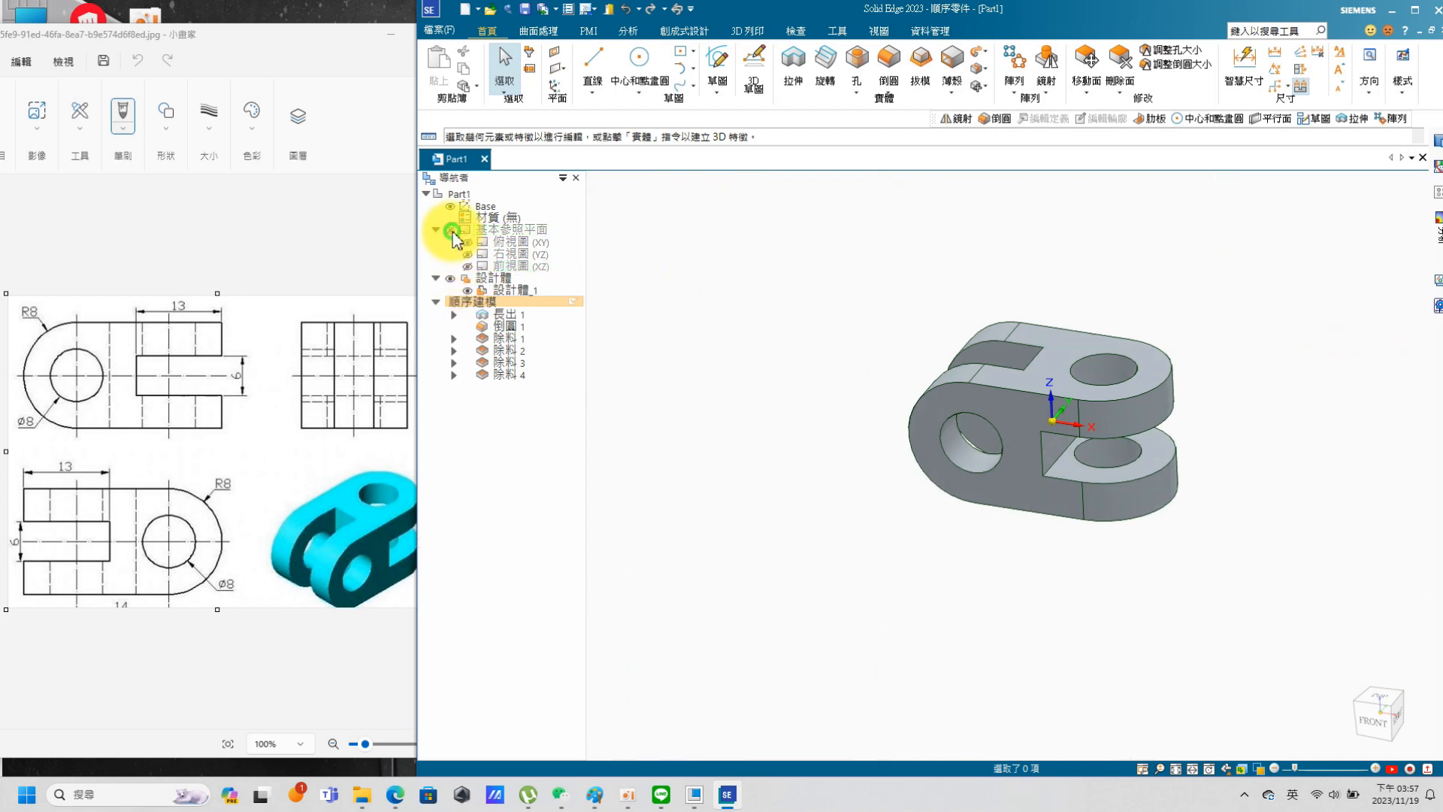
pyautogui.scroll(2, 1336, 326)
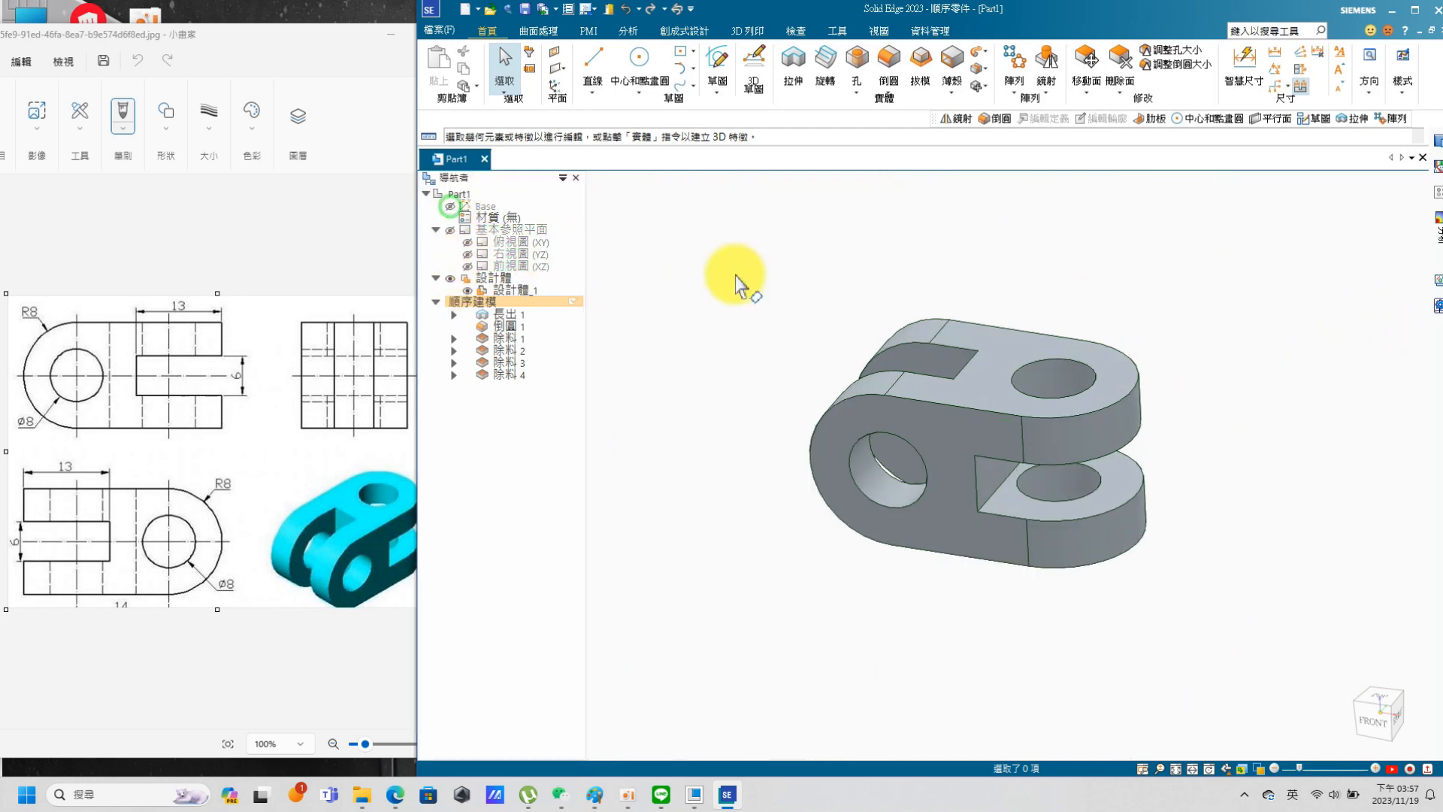
pyautogui.scroll(2, 1227, 438)
pyautogui.moveTo(1105, 513); pyautogui.dragTo(1209, 481, button='middle')
pyautogui.scroll(2, 878, 412)
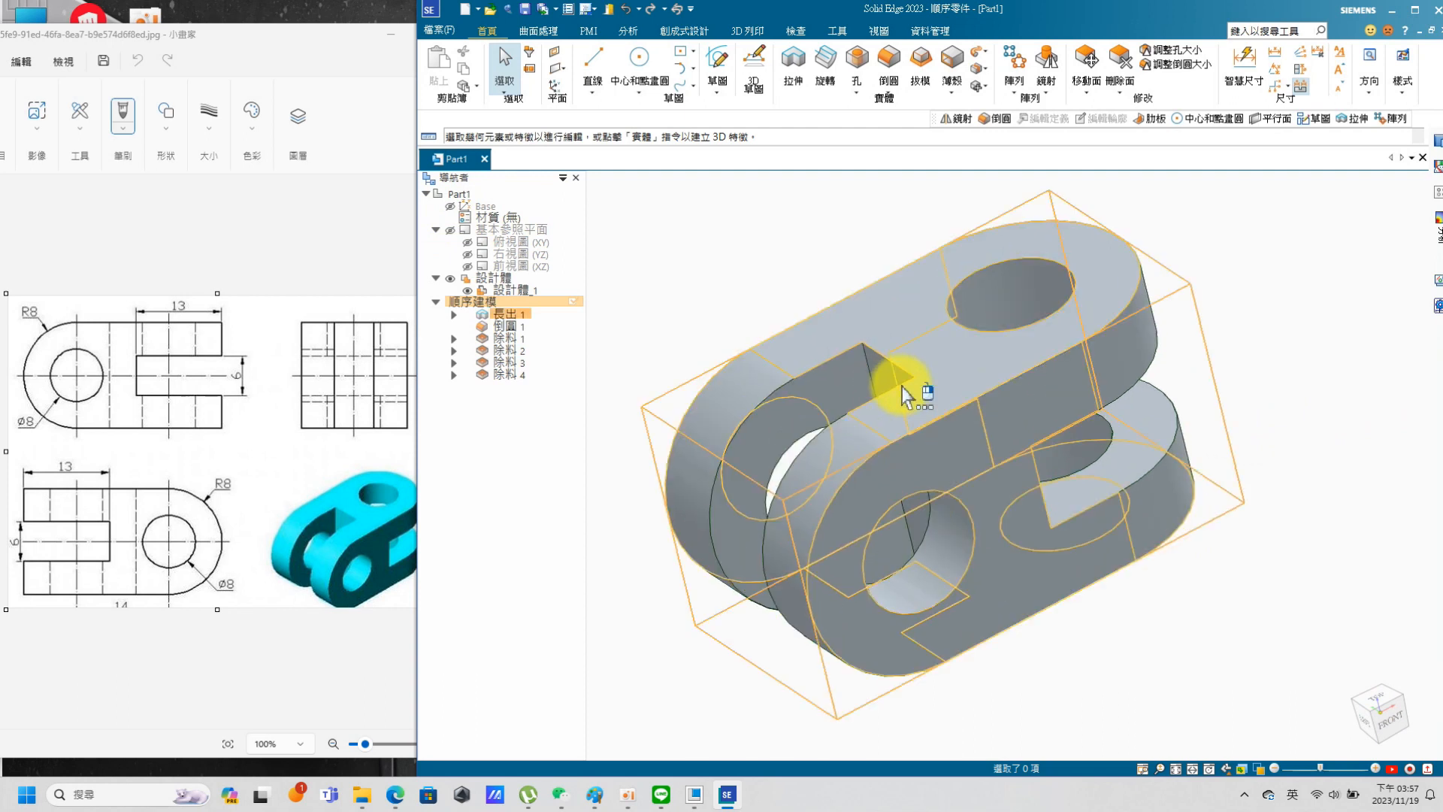